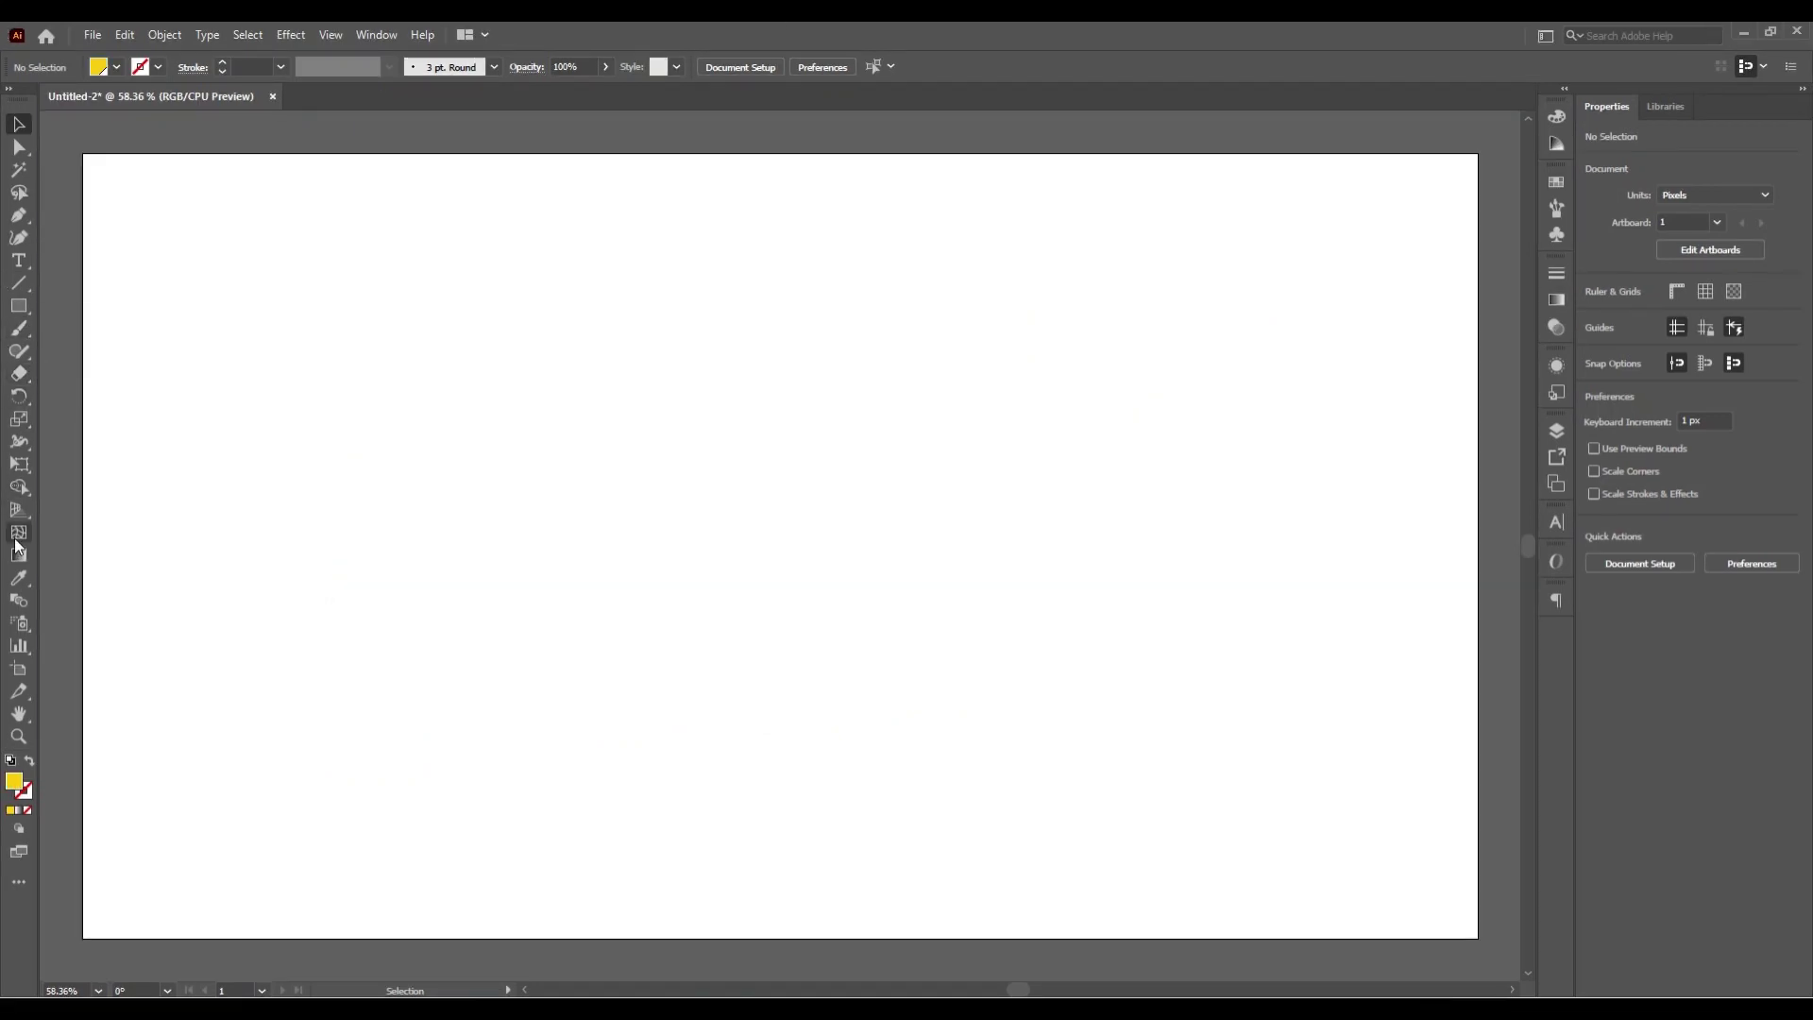
Step: Create a text object reading 'Pick!' in Futura Md BT Bold Italic on the artboard
{"action": "left_click", "coordinate": [18, 262]}
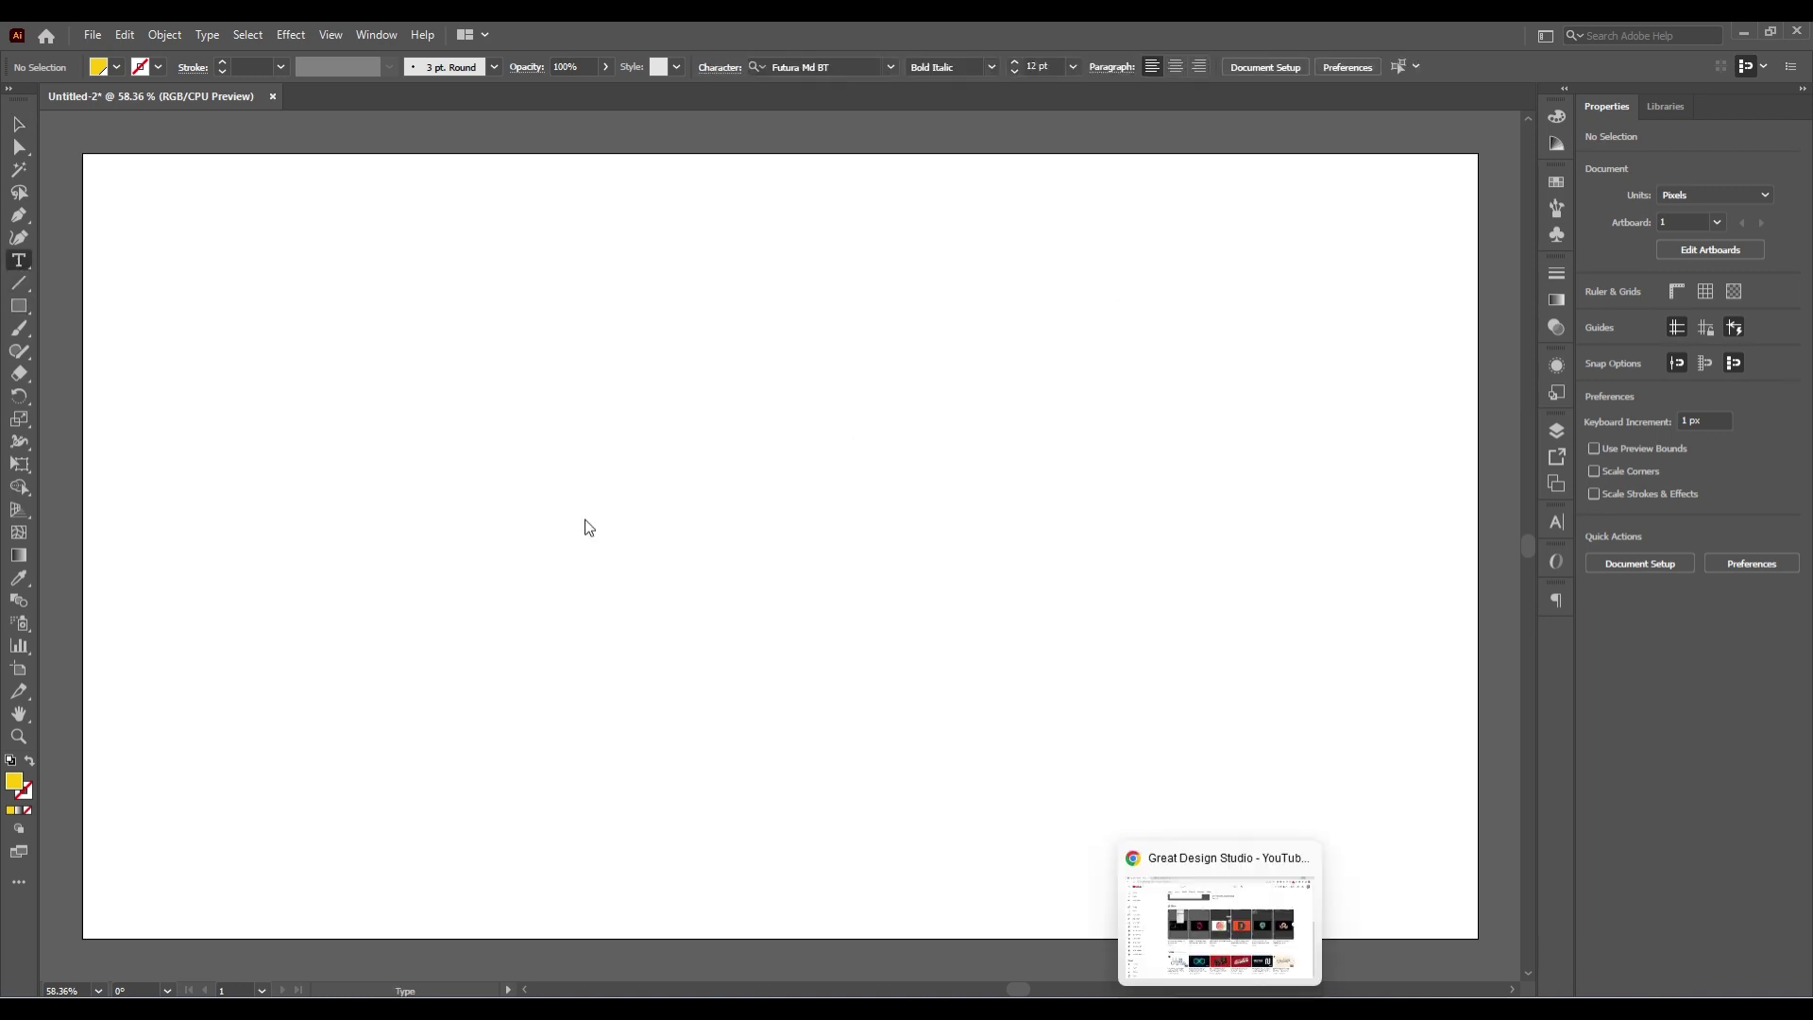
{"action": "left_click", "coordinate": [640, 515]}
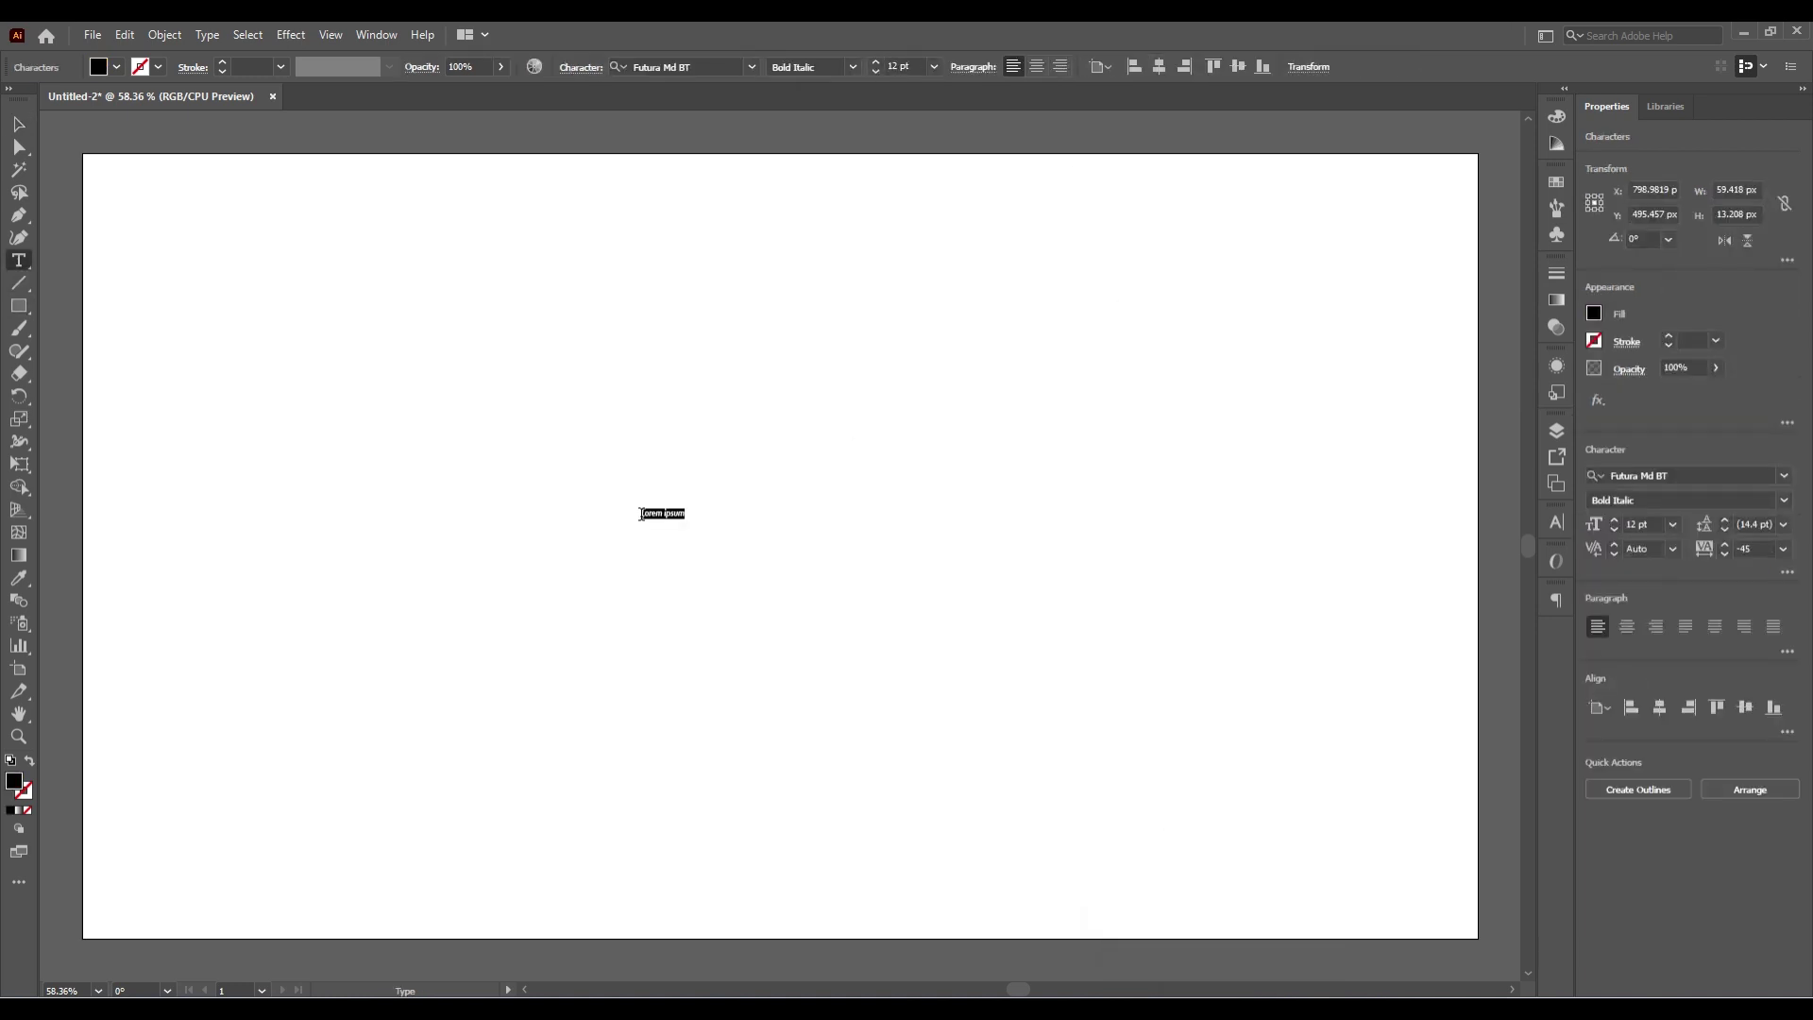
{"action": "key", "text": "BackSpace"}
{"action": "type", "text": "ick"}
{"action": "key", "text": "Escape"}
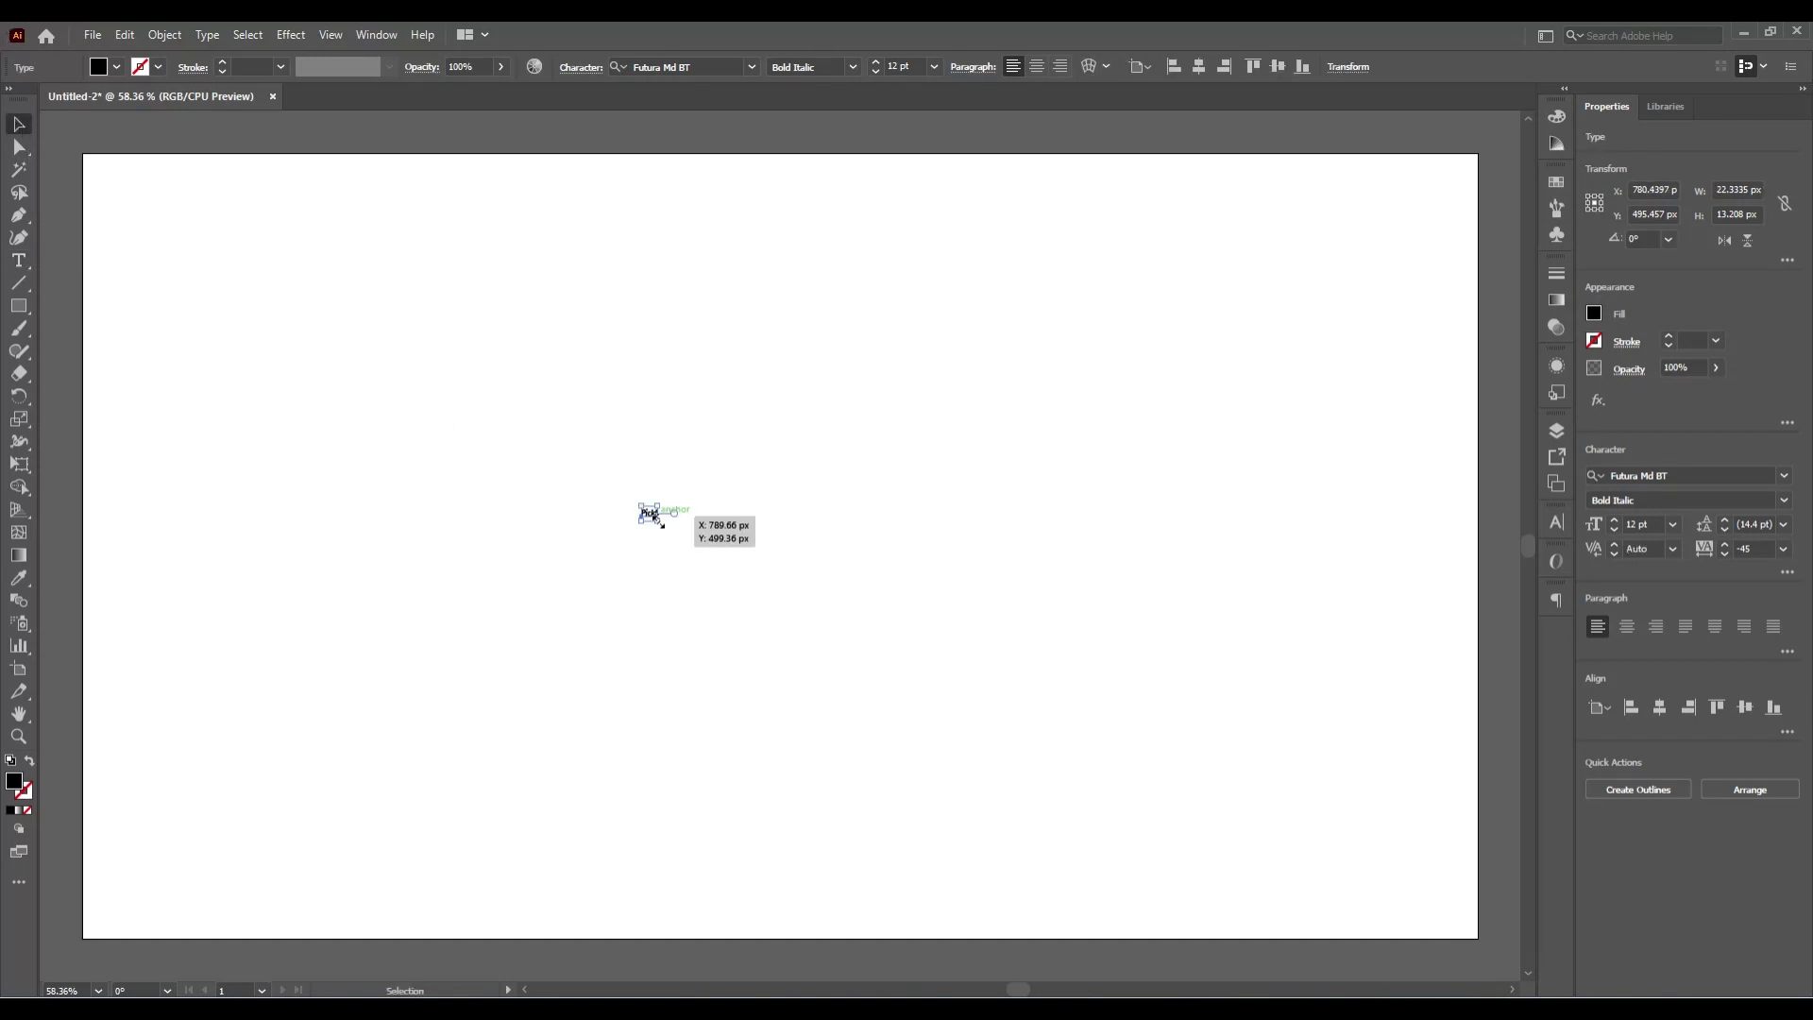
Step: Scale the Pick! text up to a large heading and nudge it upward
{"action": "left_click_drag", "start_coordinate": [658, 521], "coordinate": [861, 770]}
{"action": "left_click_drag", "start_coordinate": [723, 524], "coordinate": [822, 571]}
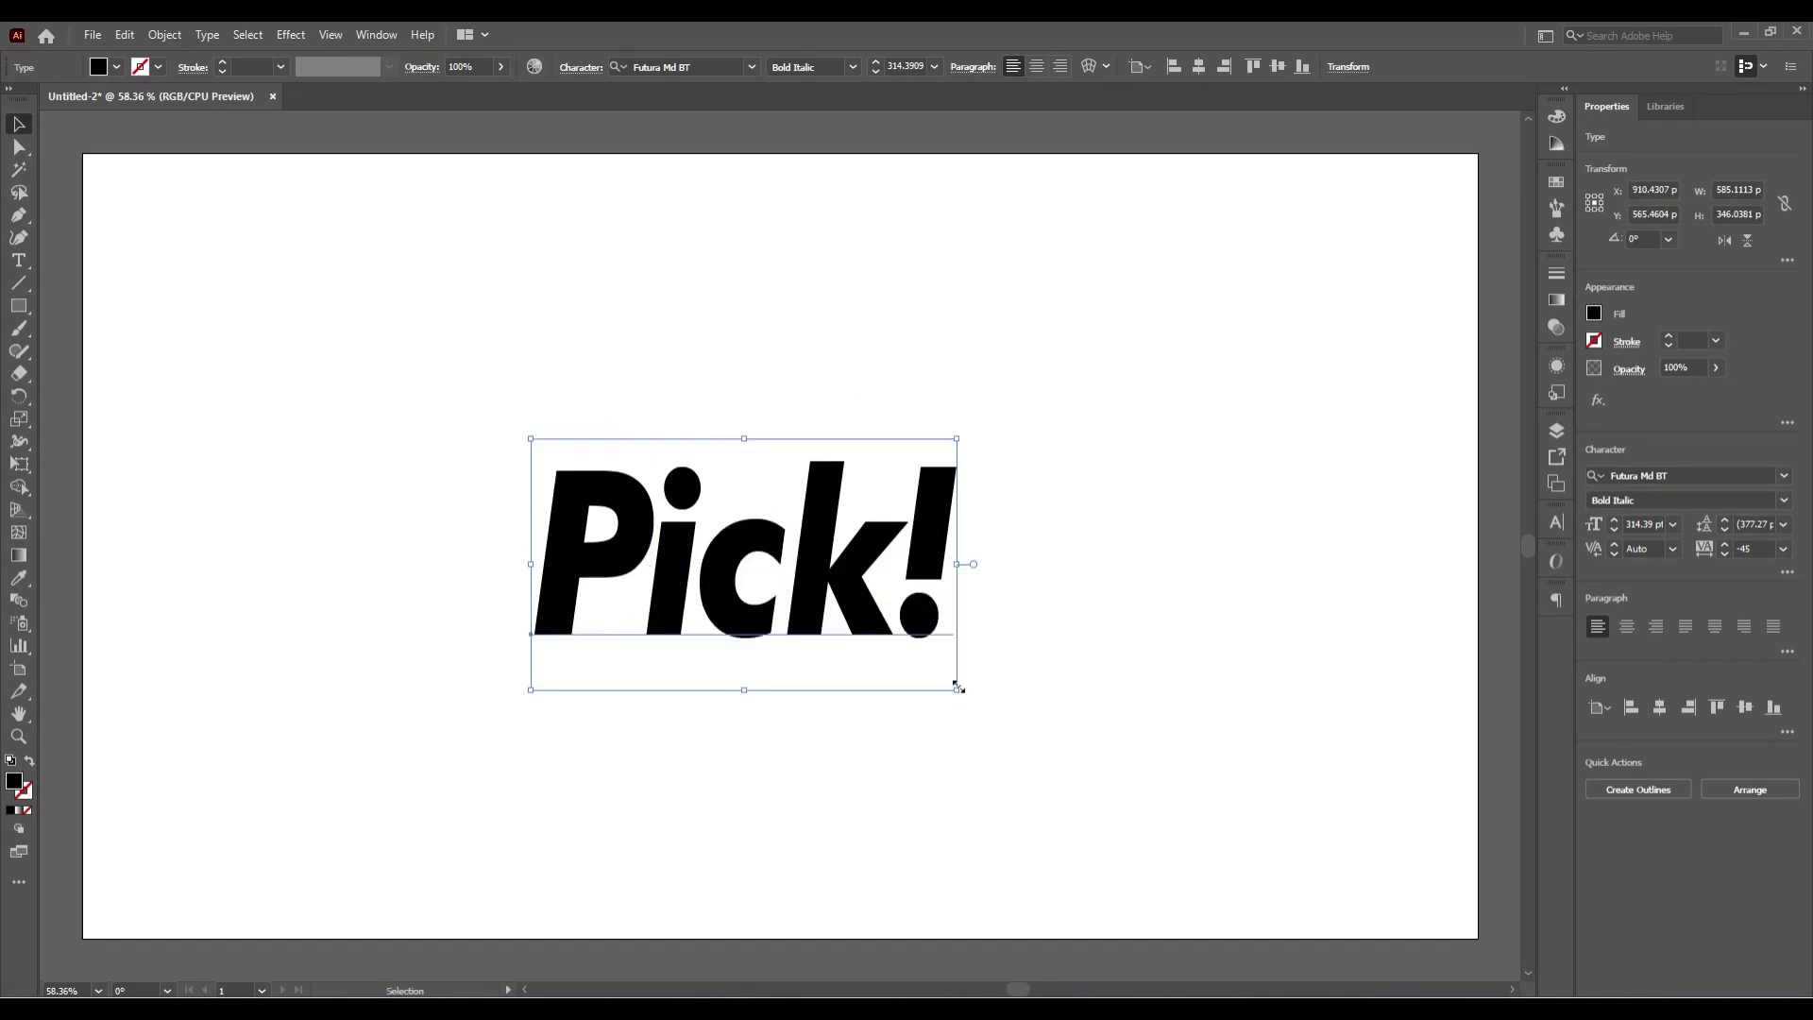
{"action": "left_click_drag", "start_coordinate": [958, 687], "coordinate": [967, 696]}
{"action": "left_click_drag", "start_coordinate": [850, 604], "coordinate": [845, 570]}
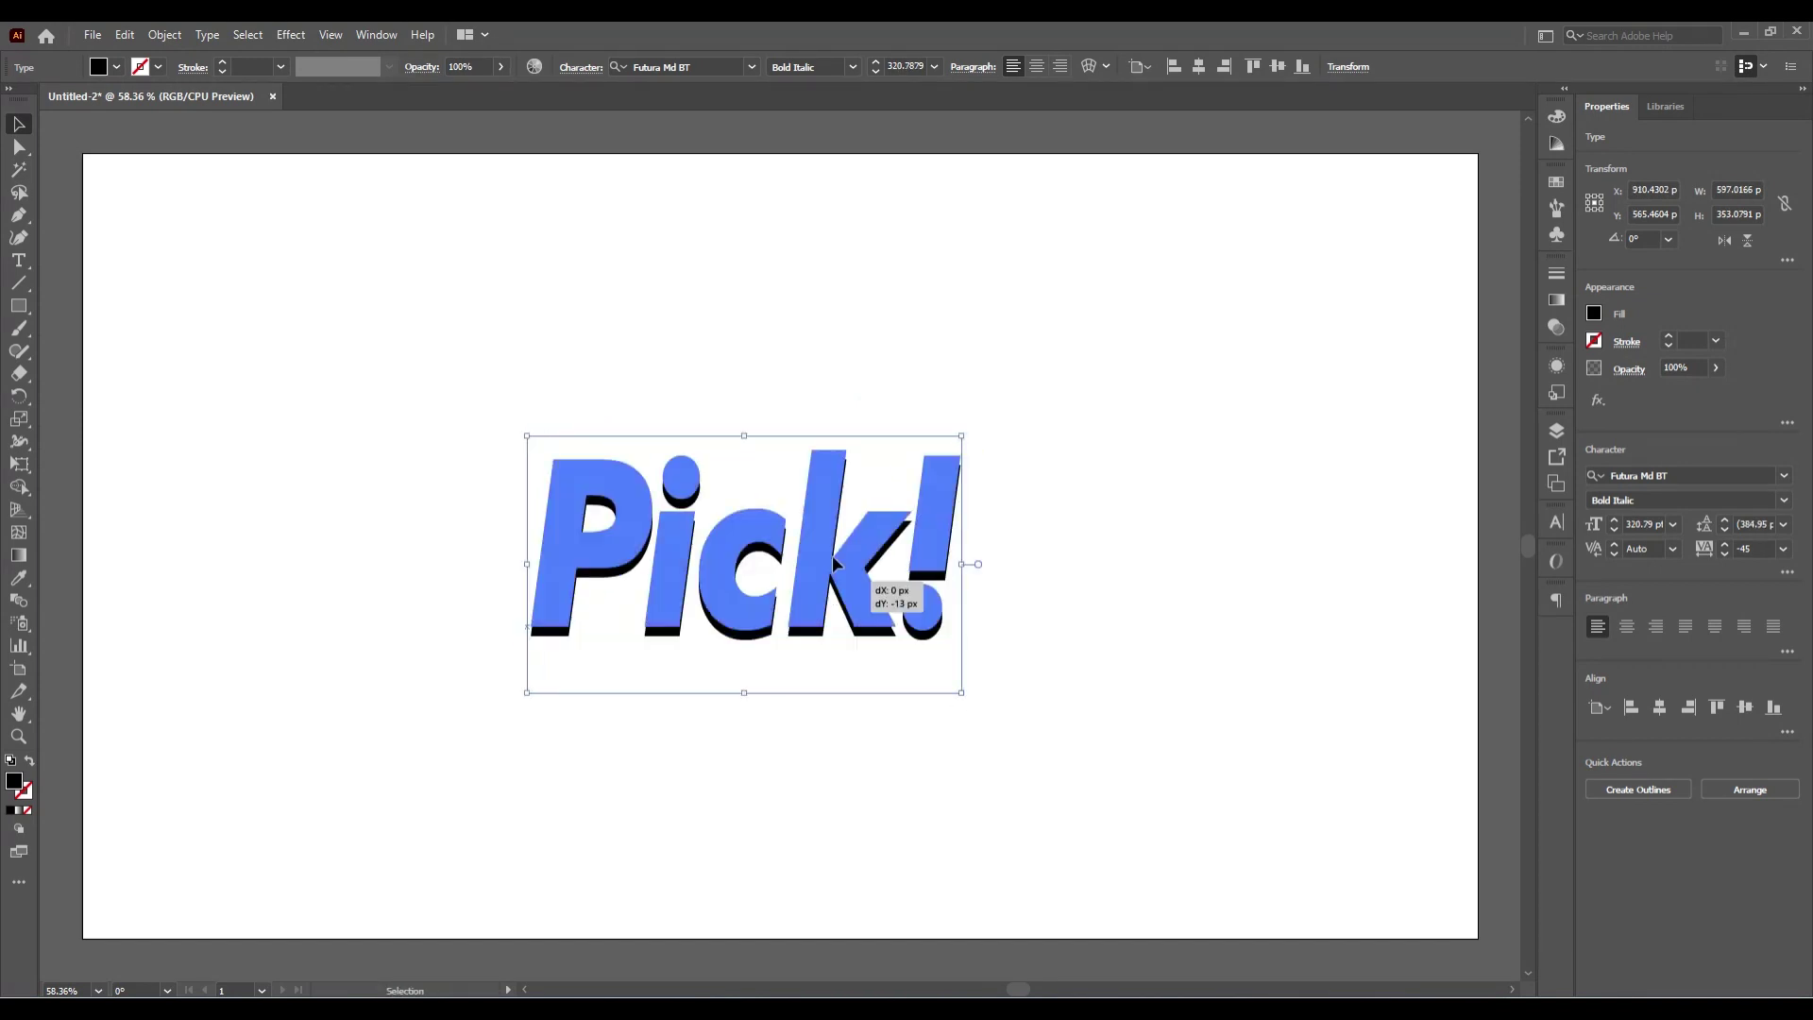
Step: Set the text's fill to None and add a new fill in the Appearance panel
{"action": "left_click", "coordinate": [116, 69]}
{"action": "left_click", "coordinate": [13, 98]}
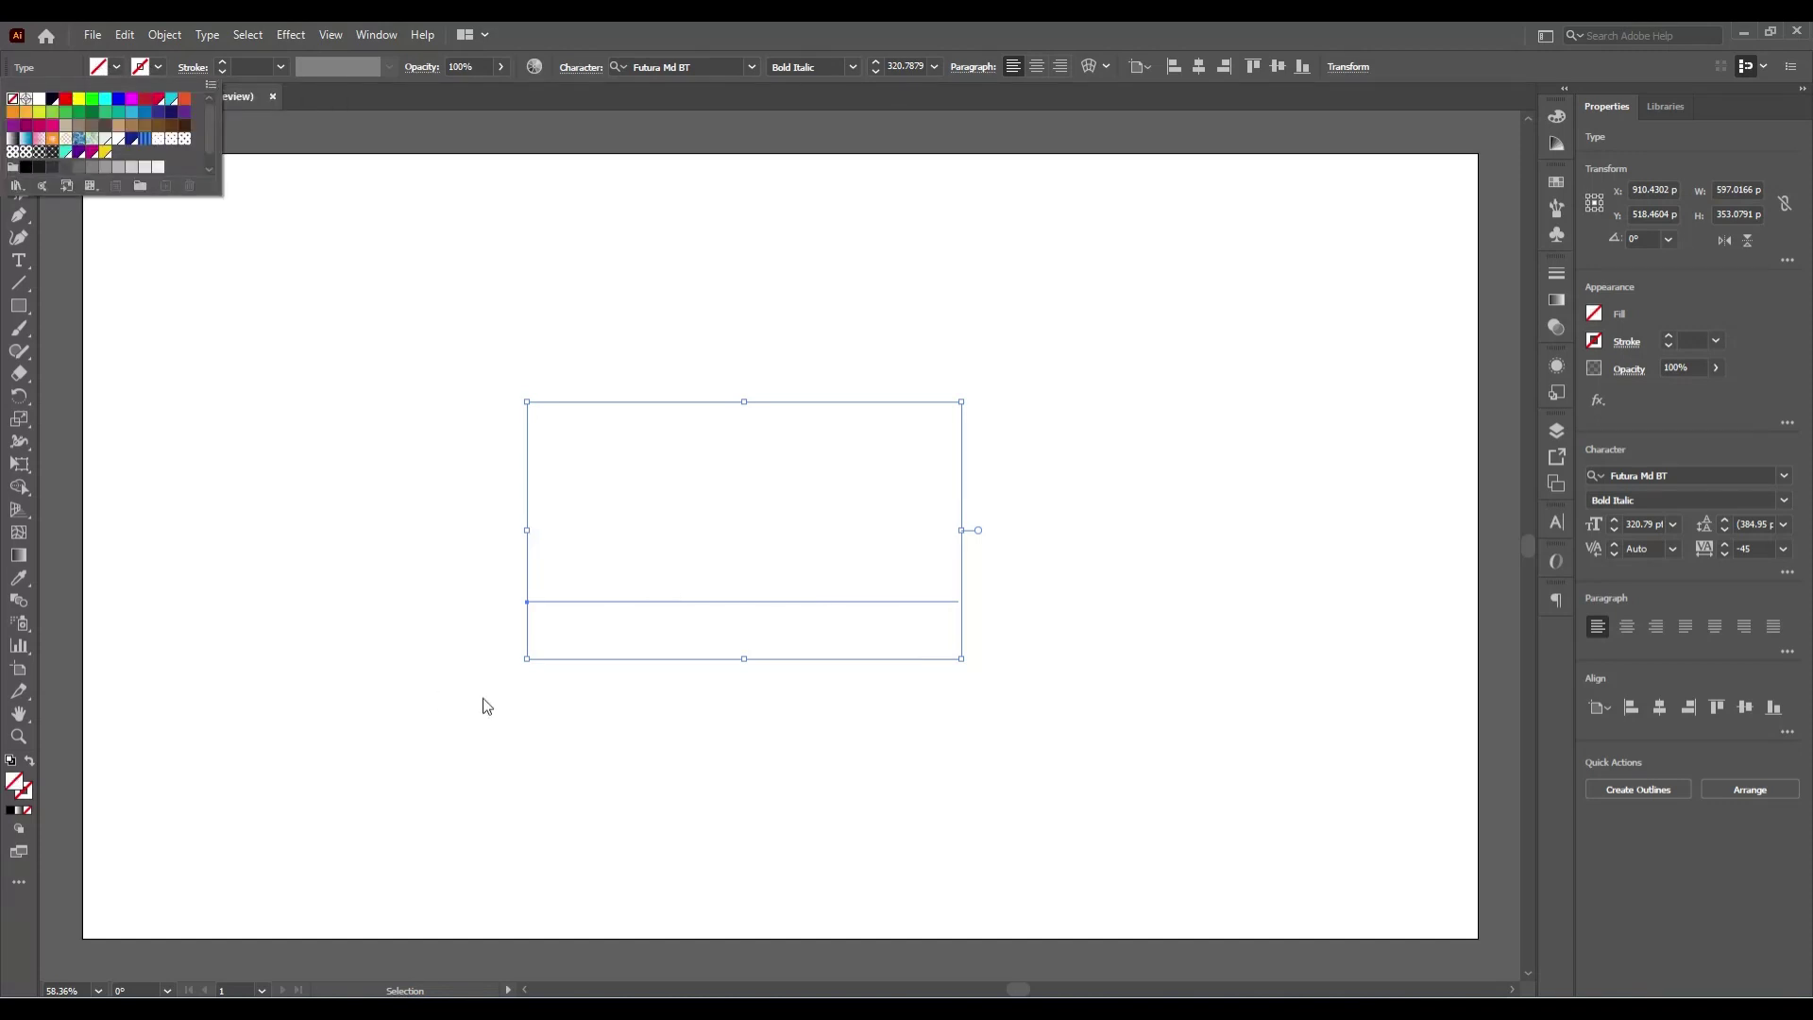
{"action": "left_click", "coordinate": [1554, 370]}
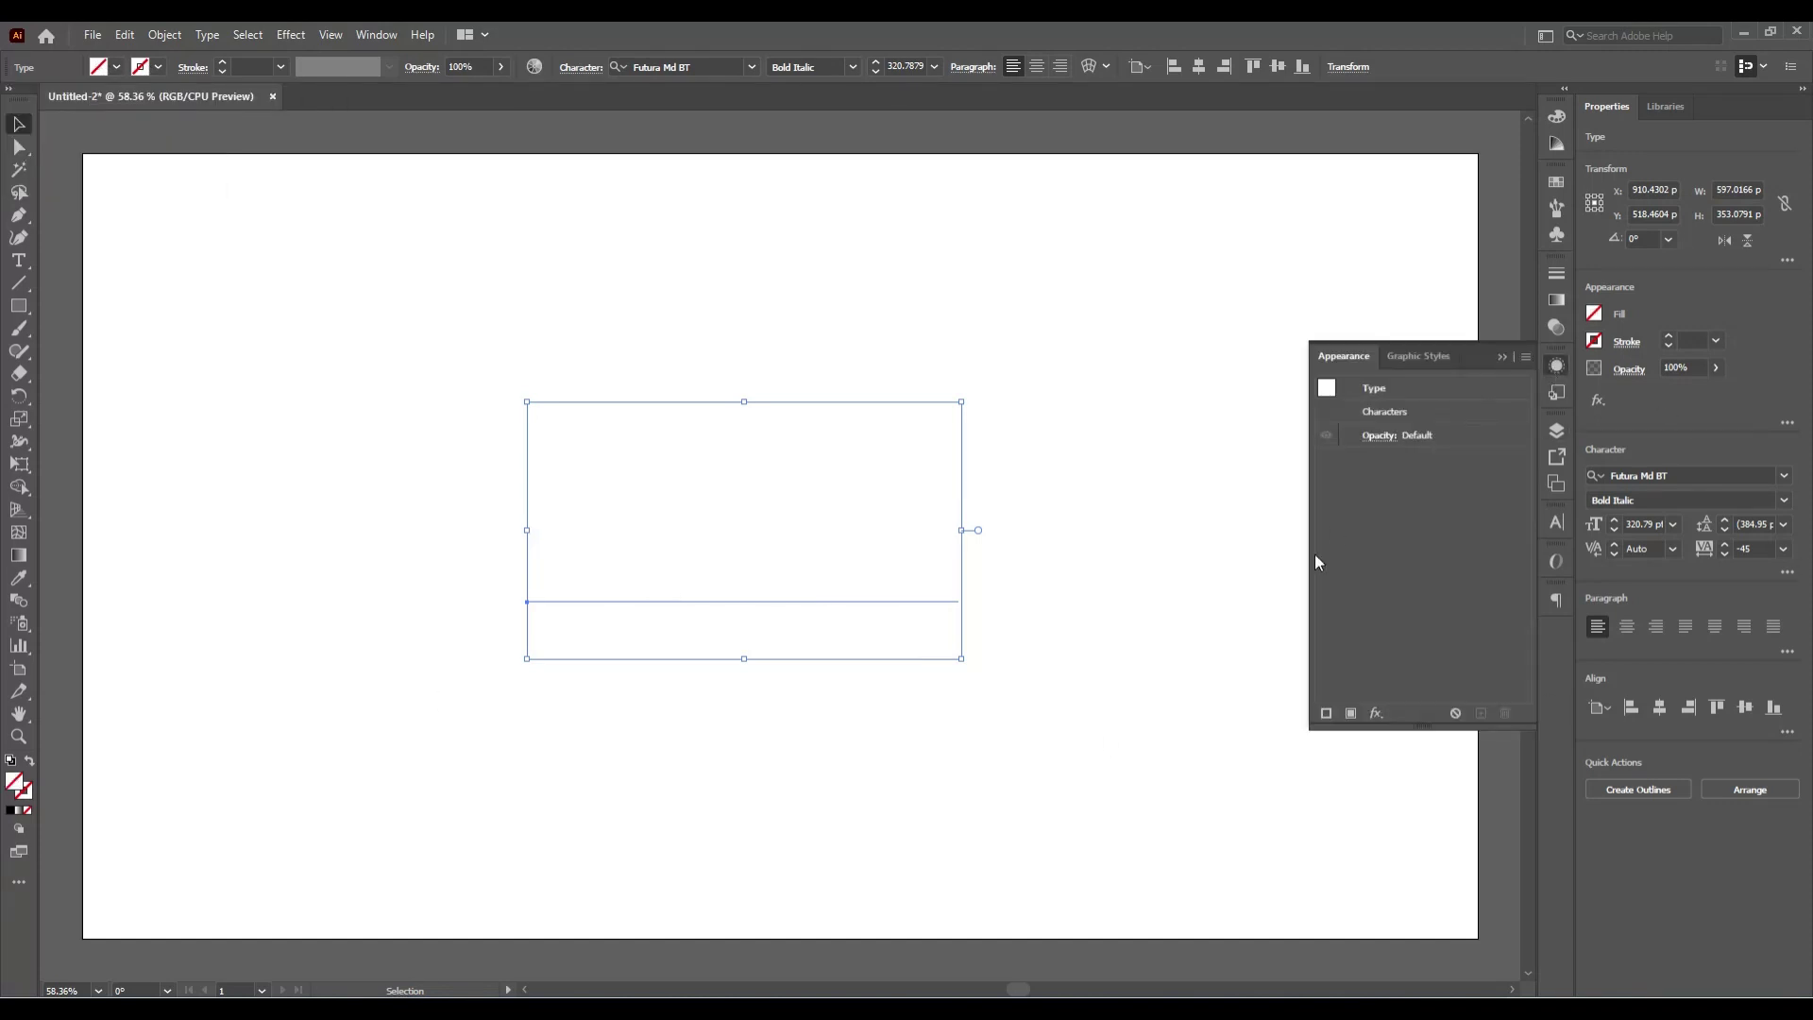
{"action": "left_click", "coordinate": [1350, 713]}
Step: Colour the new Pick! fill magenta
{"action": "left_click", "coordinate": [1431, 408]}
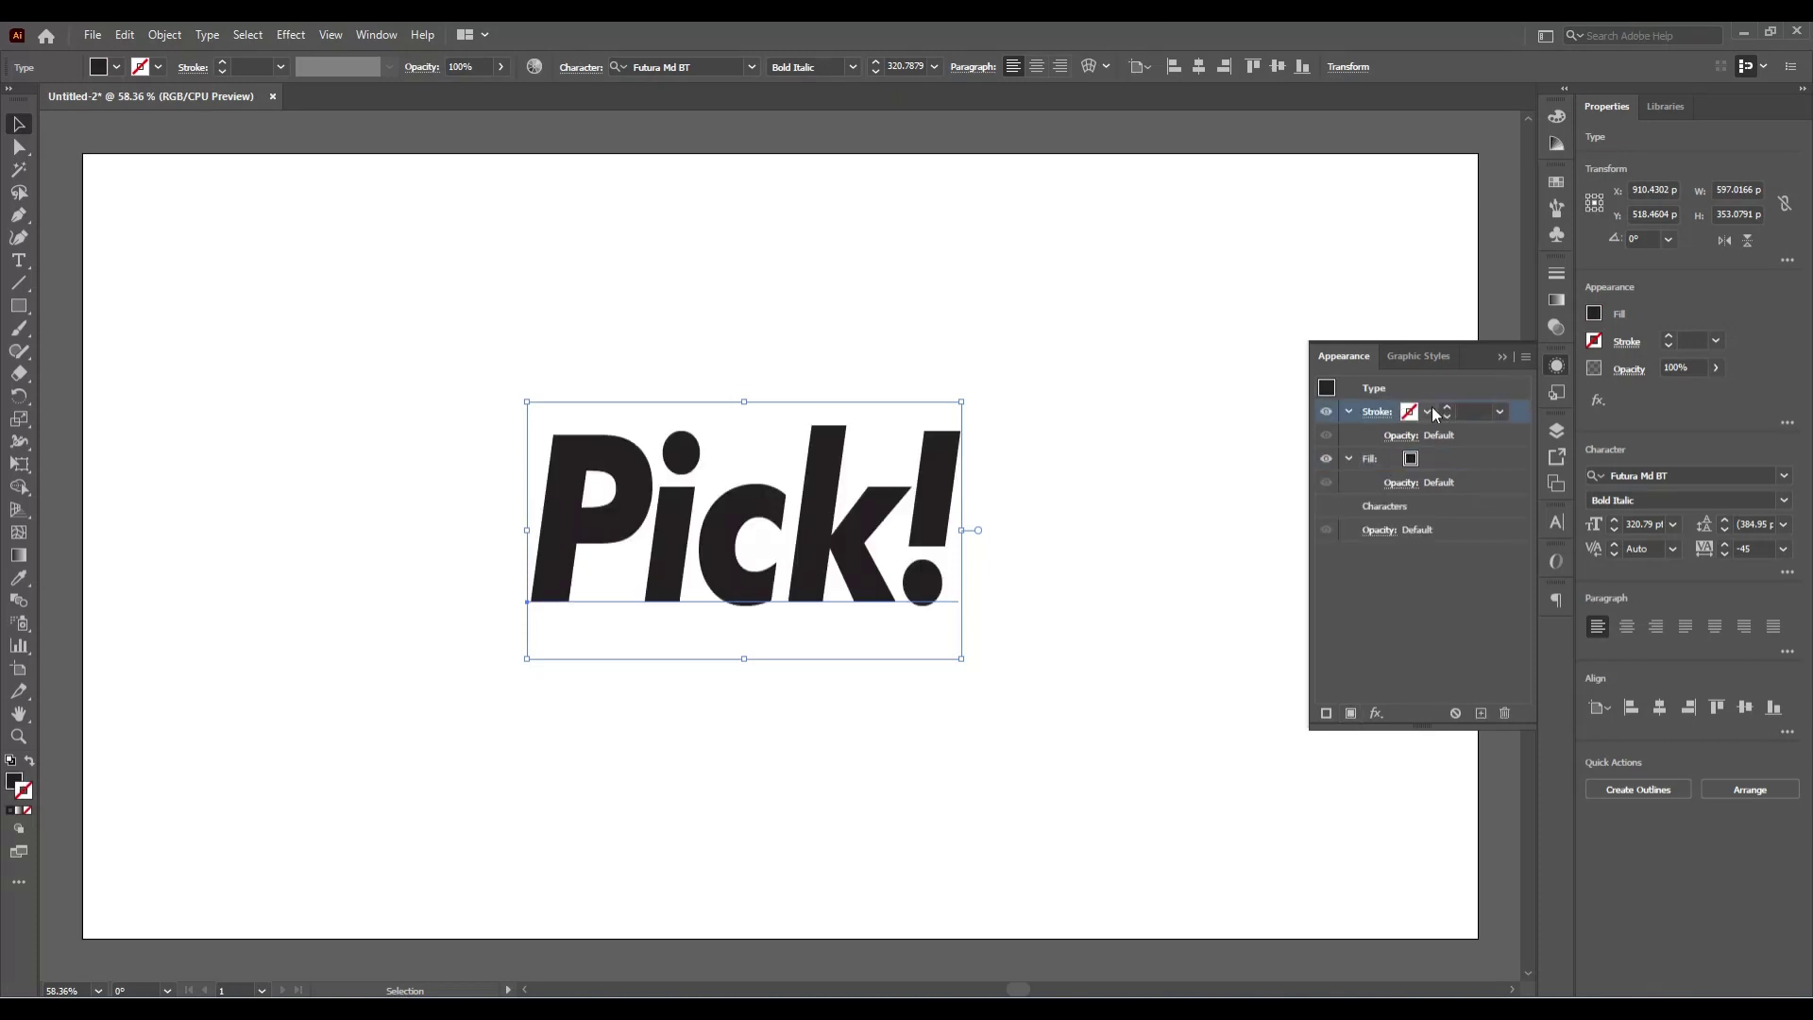
{"action": "left_click", "coordinate": [1427, 463]}
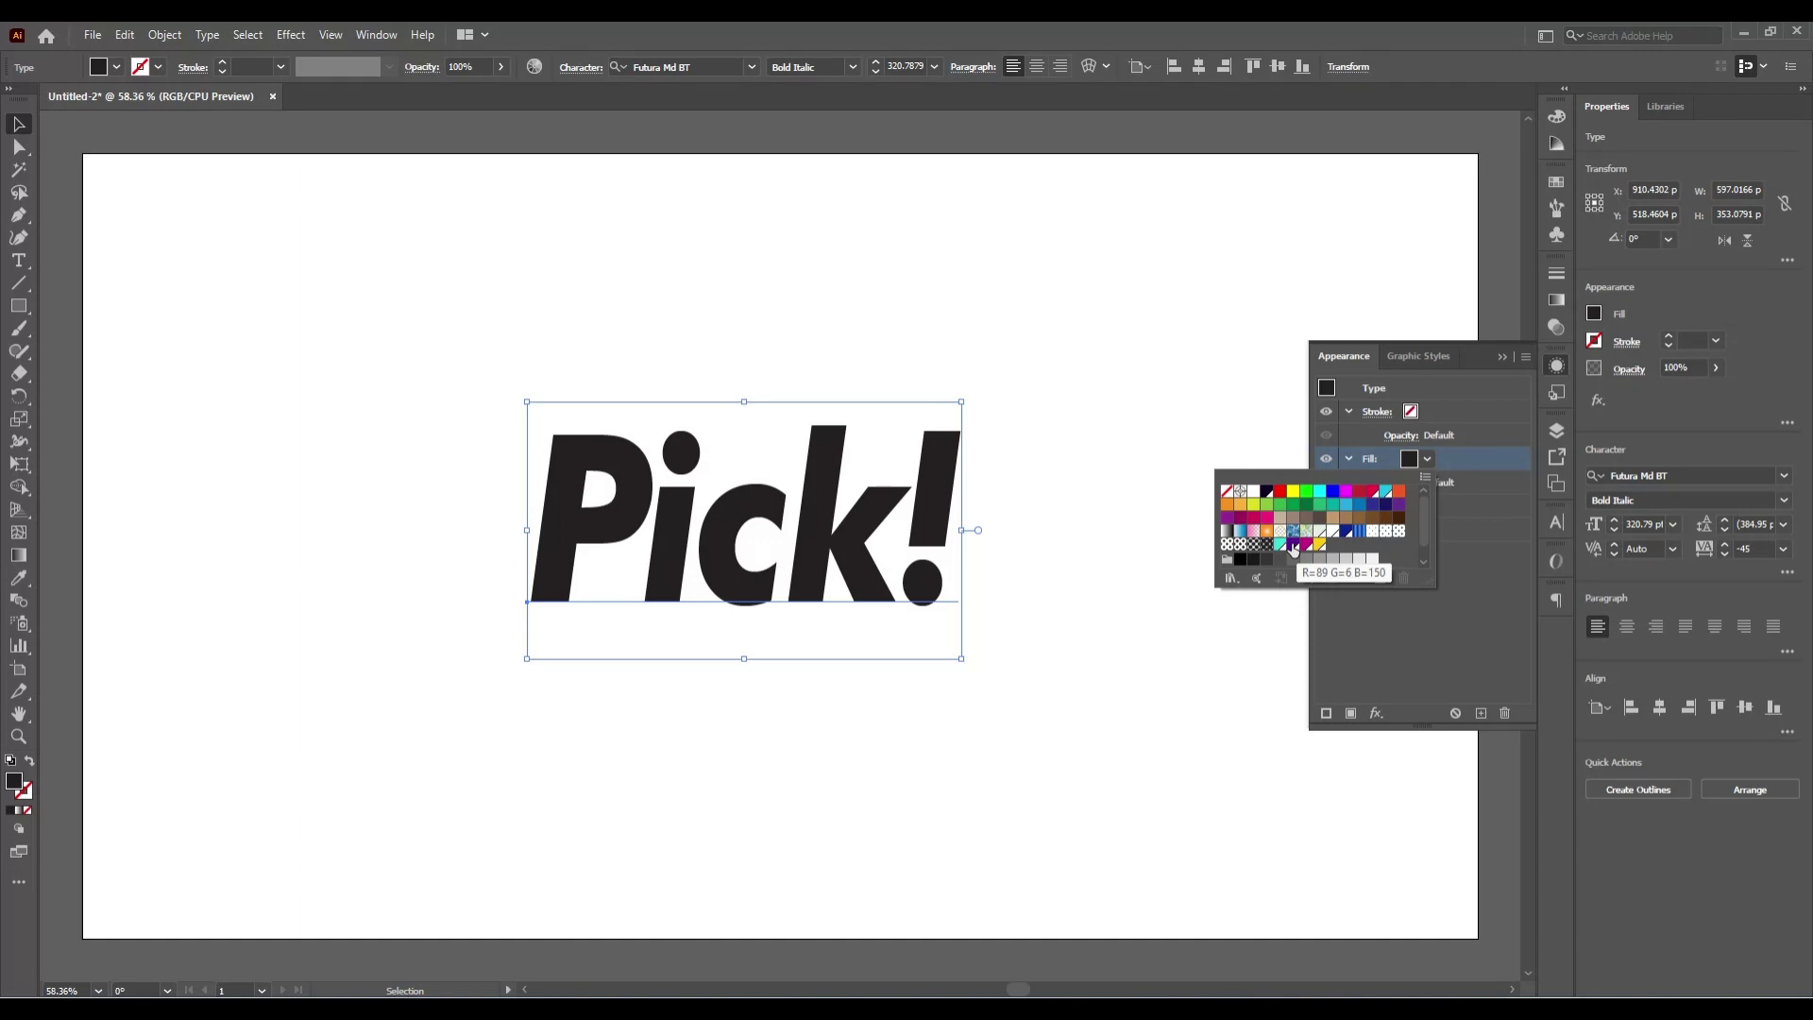
{"action": "left_click", "coordinate": [1279, 545]}
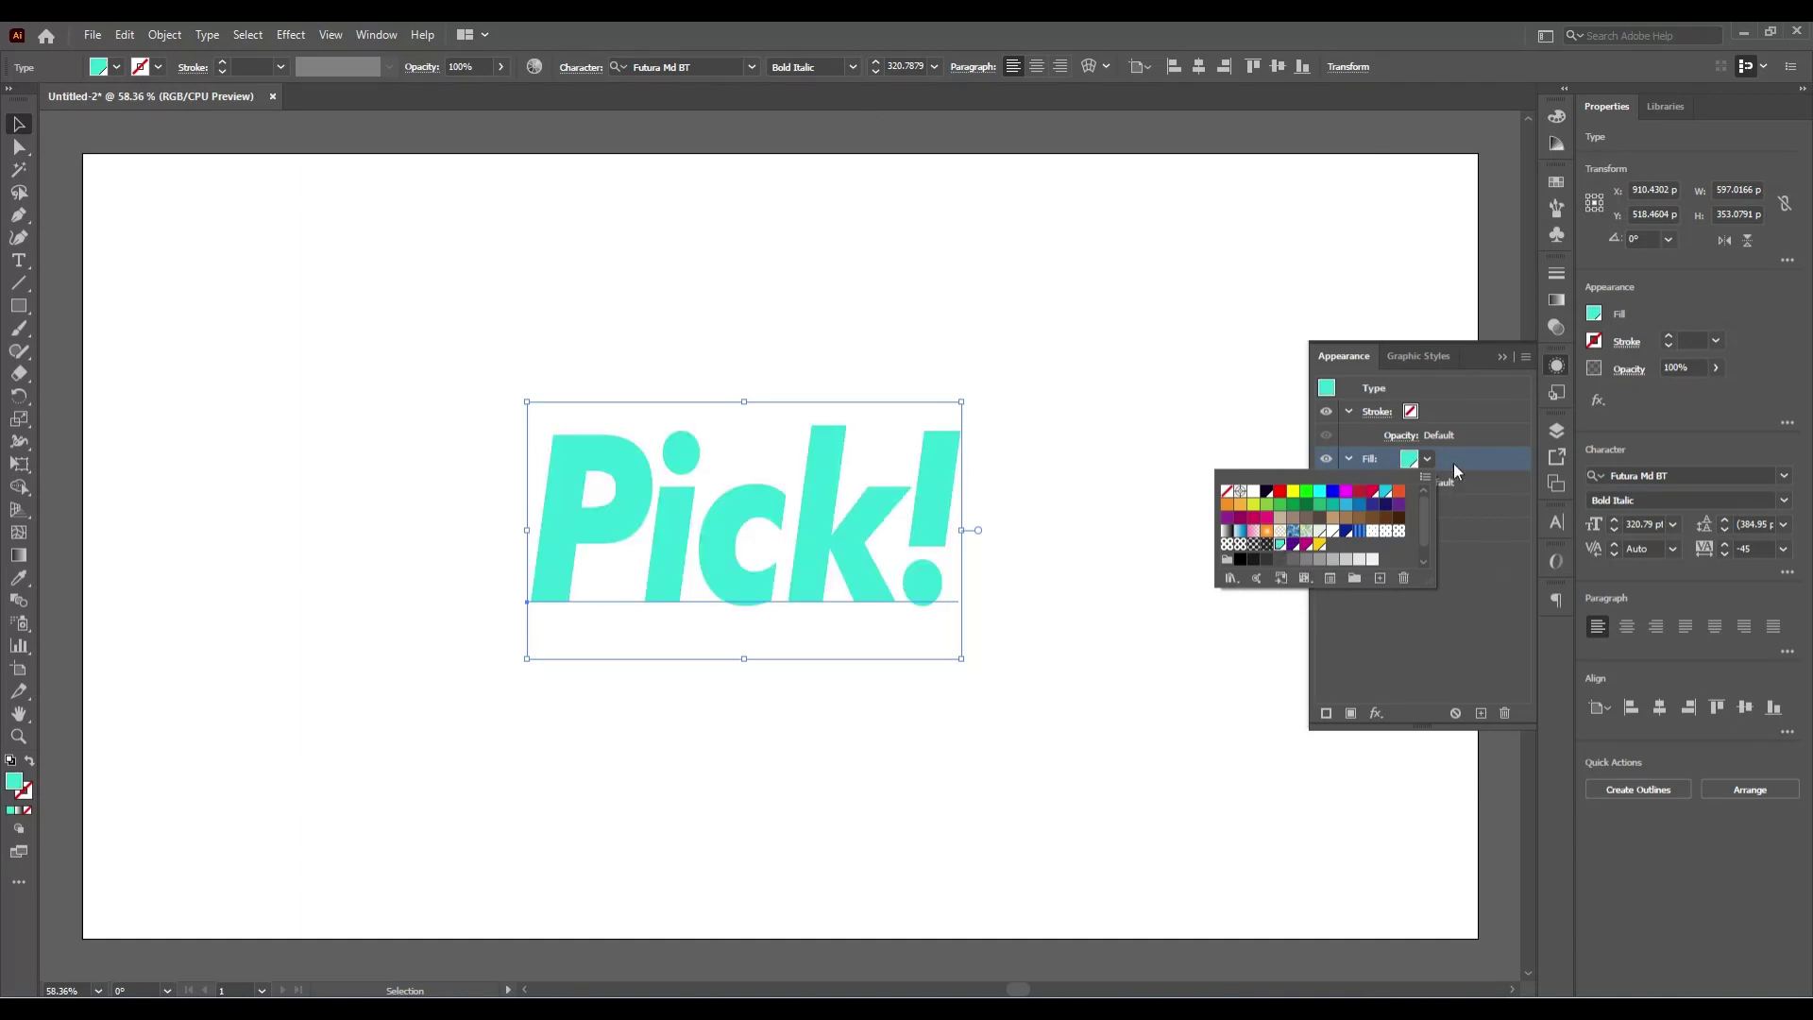
{"action": "left_click", "coordinate": [1305, 546]}
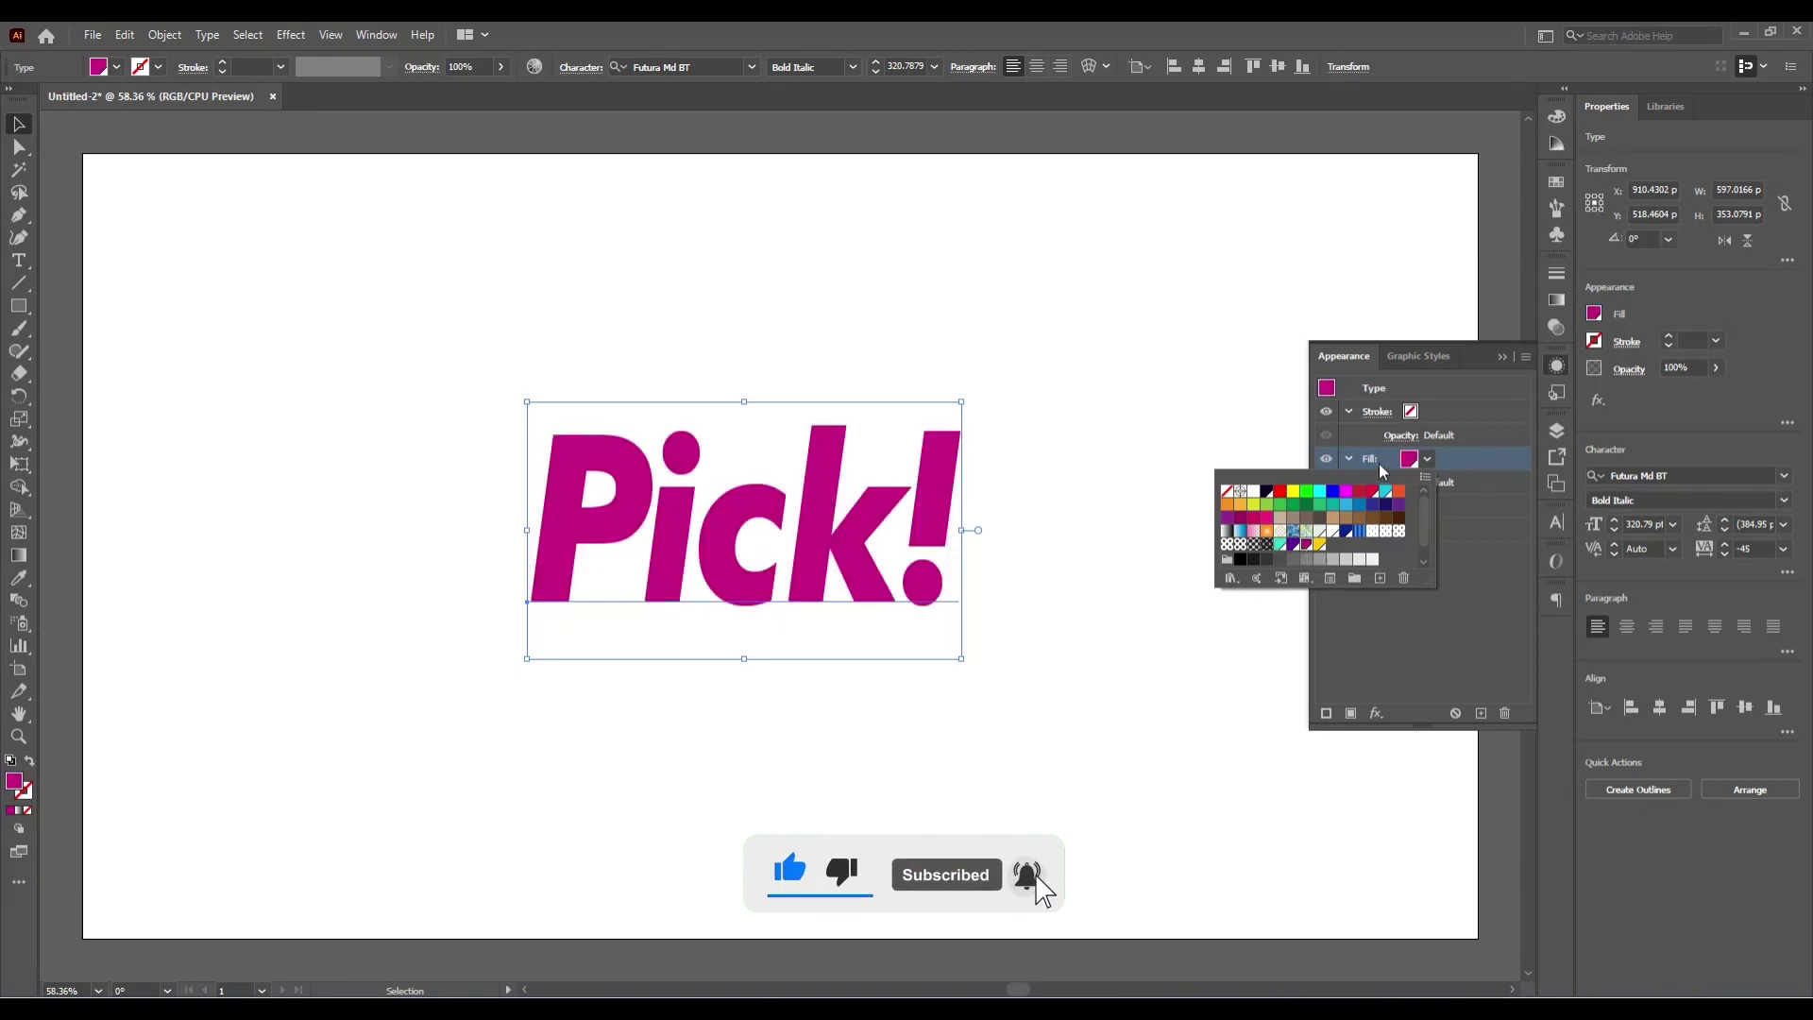
{"action": "left_click", "coordinate": [1437, 413]}
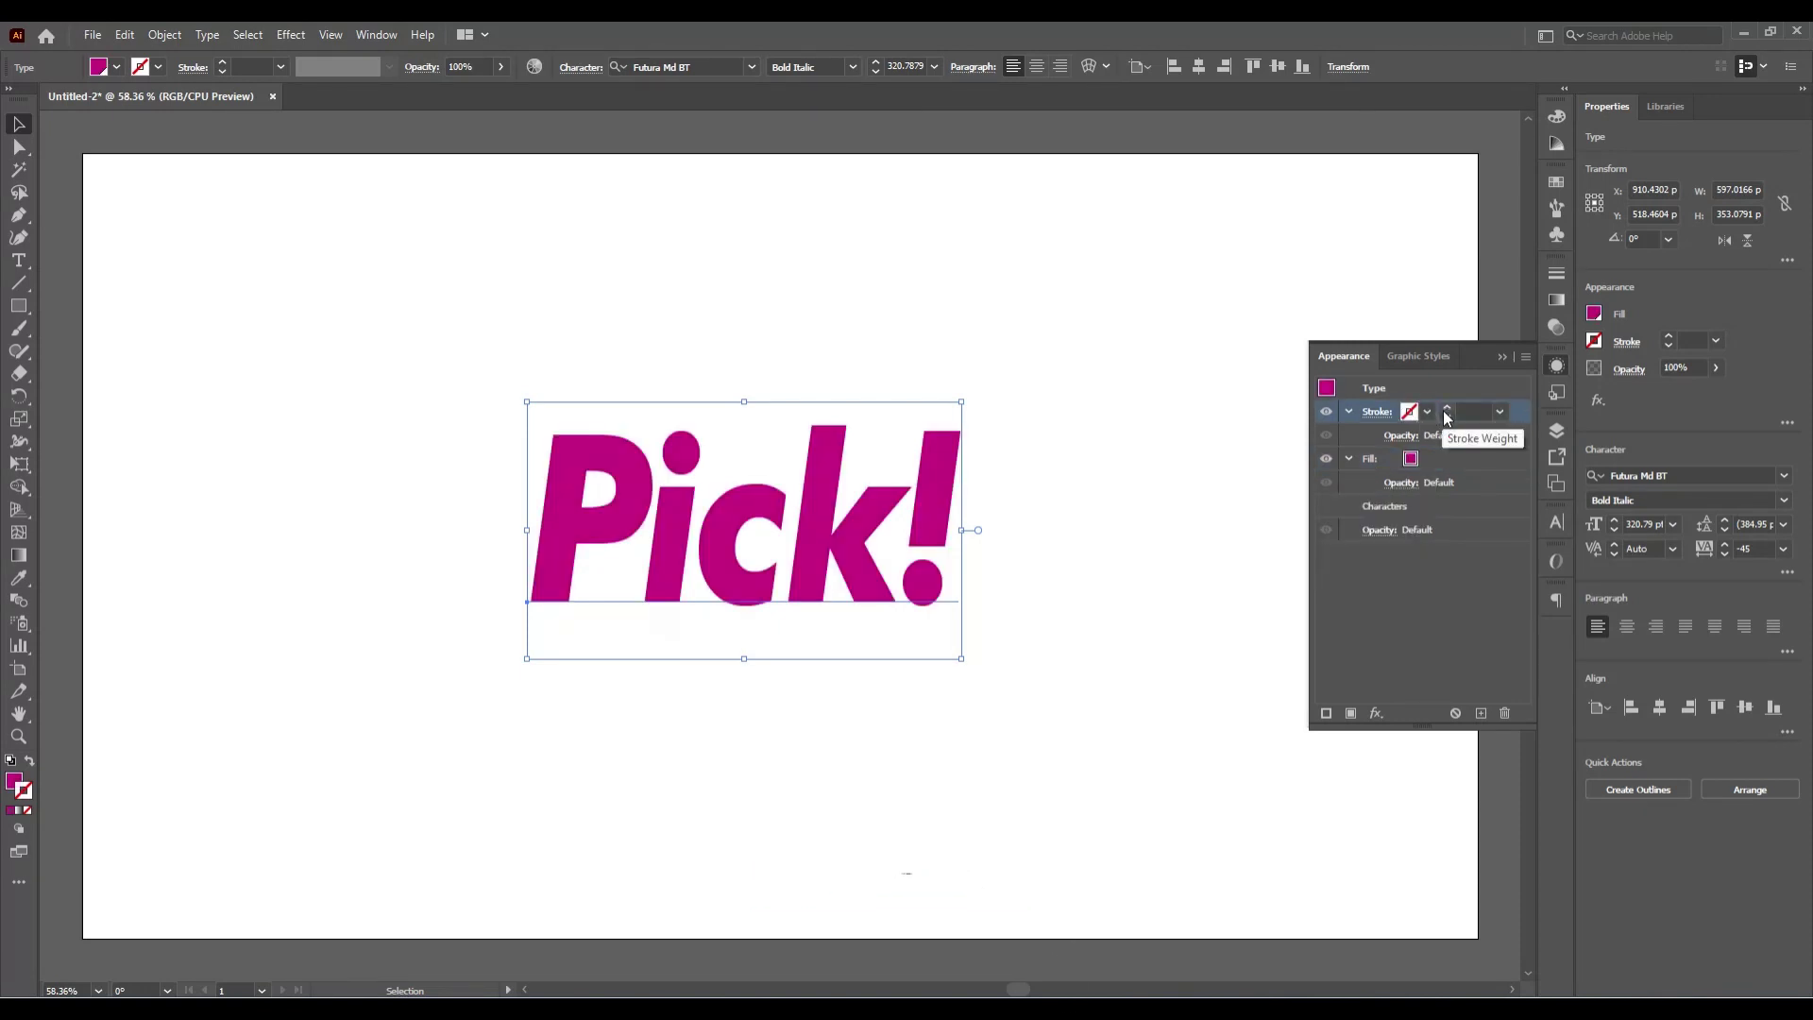
Step: Give the Pick! text a dark navy stroke at 5 pt weight
{"action": "left_click", "coordinate": [1446, 410]}
{"action": "left_click", "coordinate": [1426, 413]}
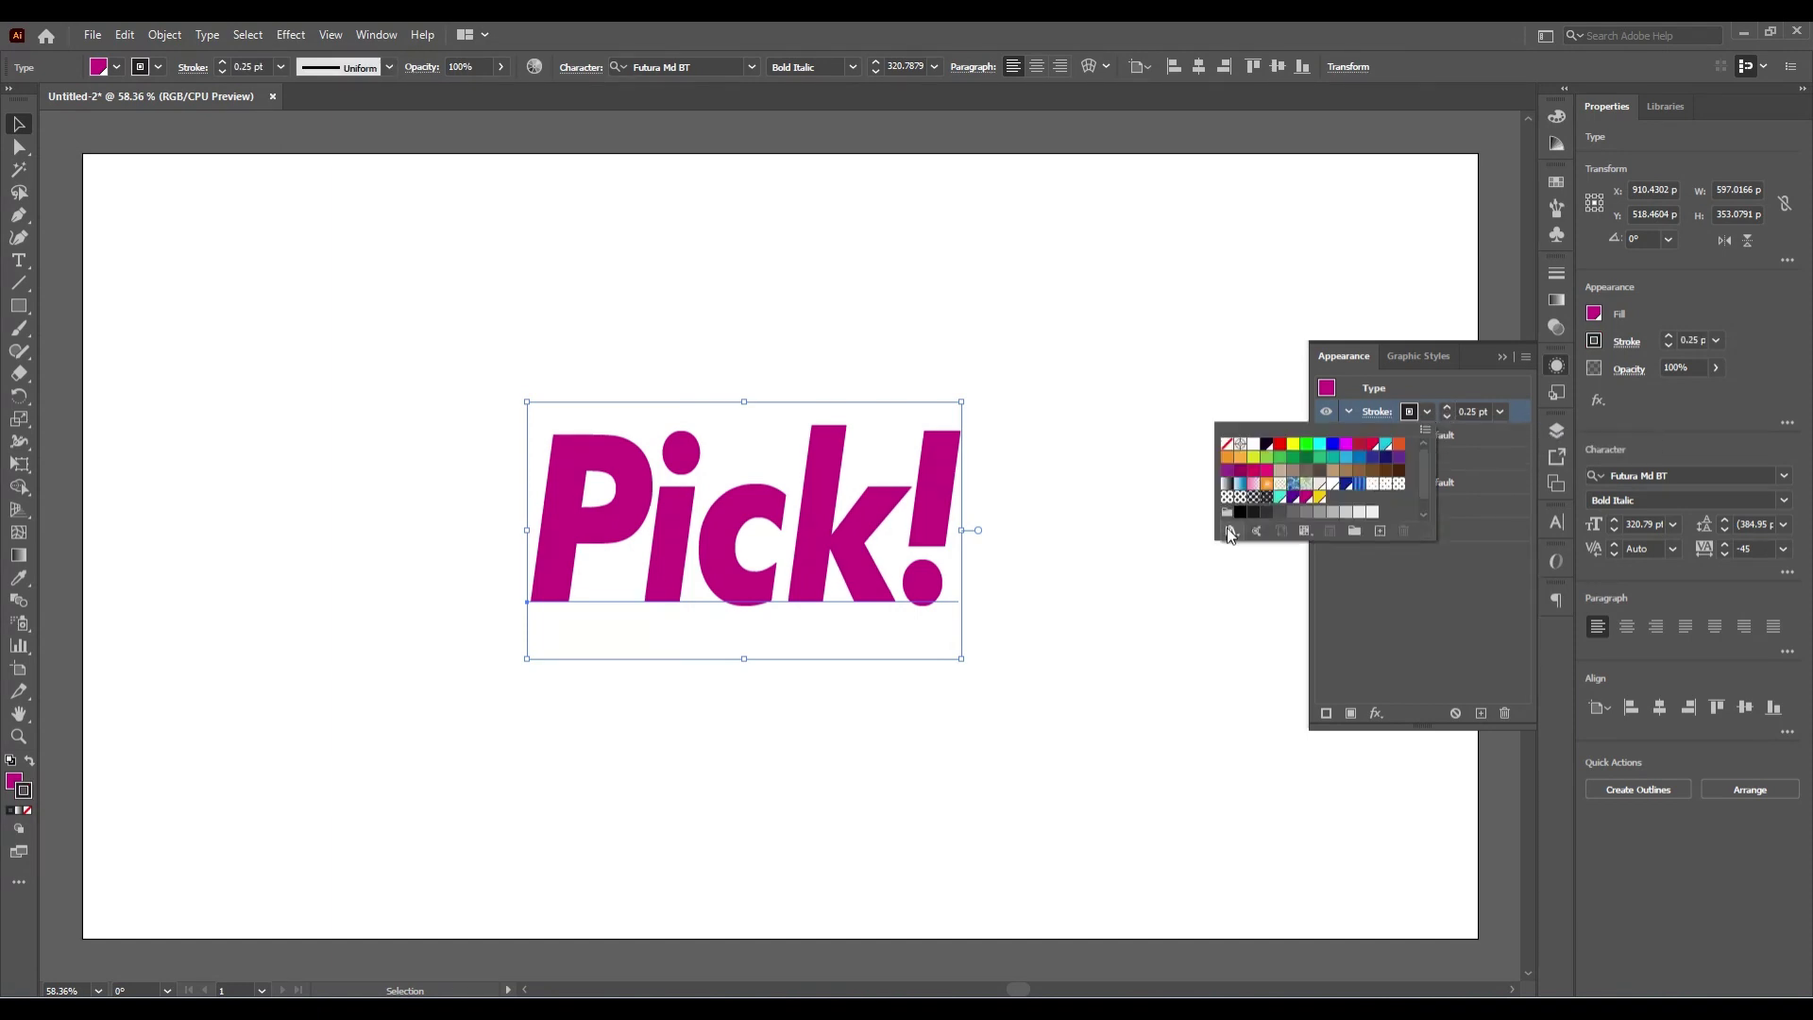
{"action": "left_click", "coordinate": [1293, 497]}
{"action": "left_click", "coordinate": [1445, 407]}
{"action": "left_click", "coordinate": [1427, 412]}
{"action": "left_click", "coordinate": [1280, 497]}
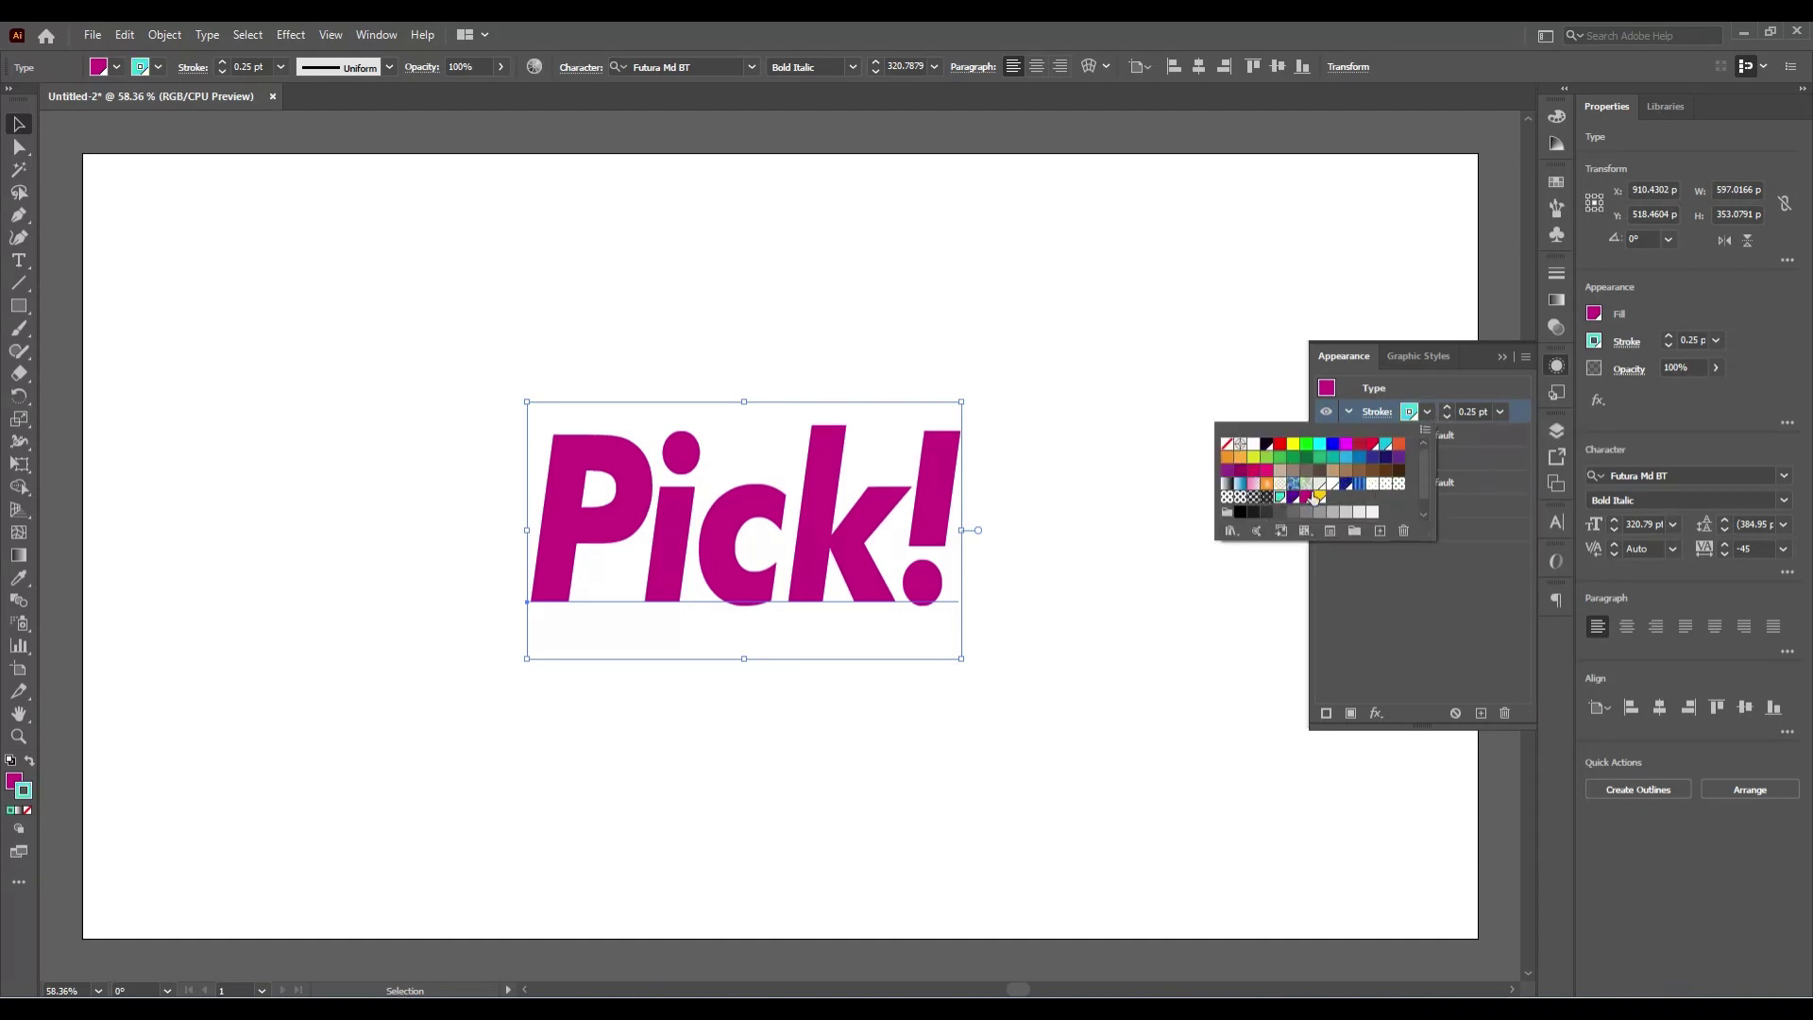
{"action": "scroll", "coordinate": [1339, 472], "scroll_direction": "down", "scroll_amount": 1}
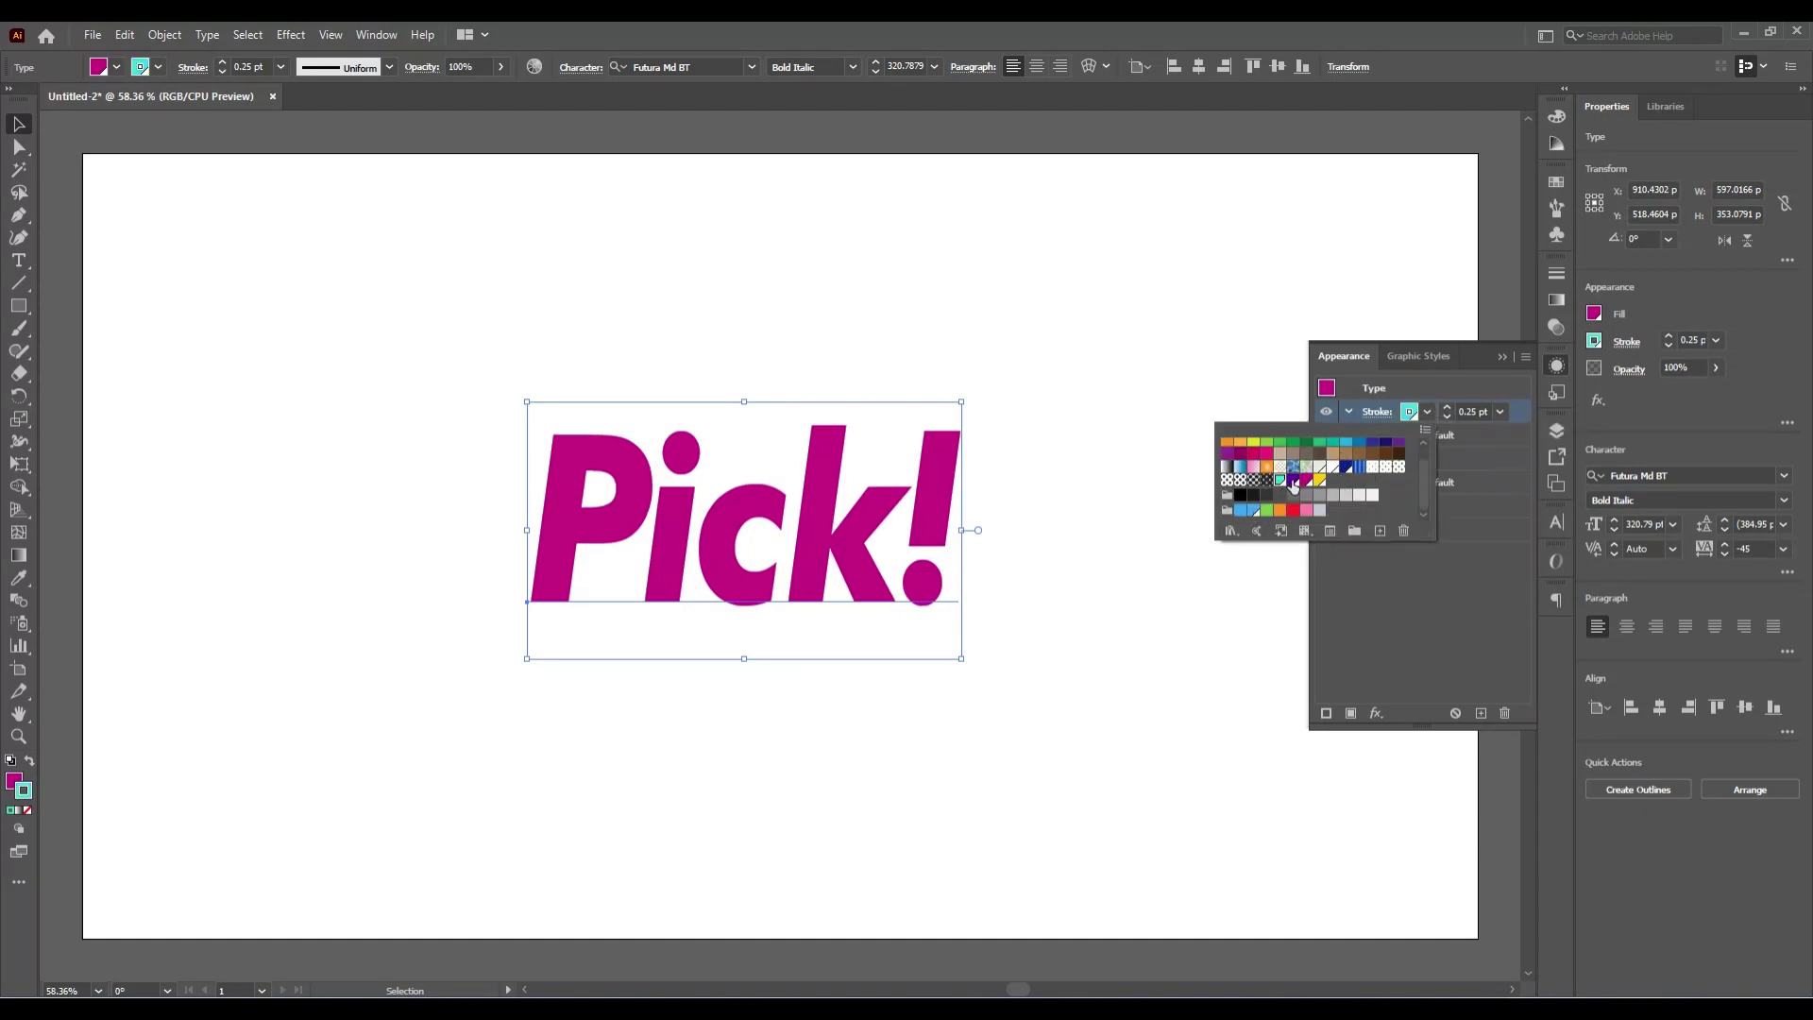
{"action": "left_click", "coordinate": [1292, 481]}
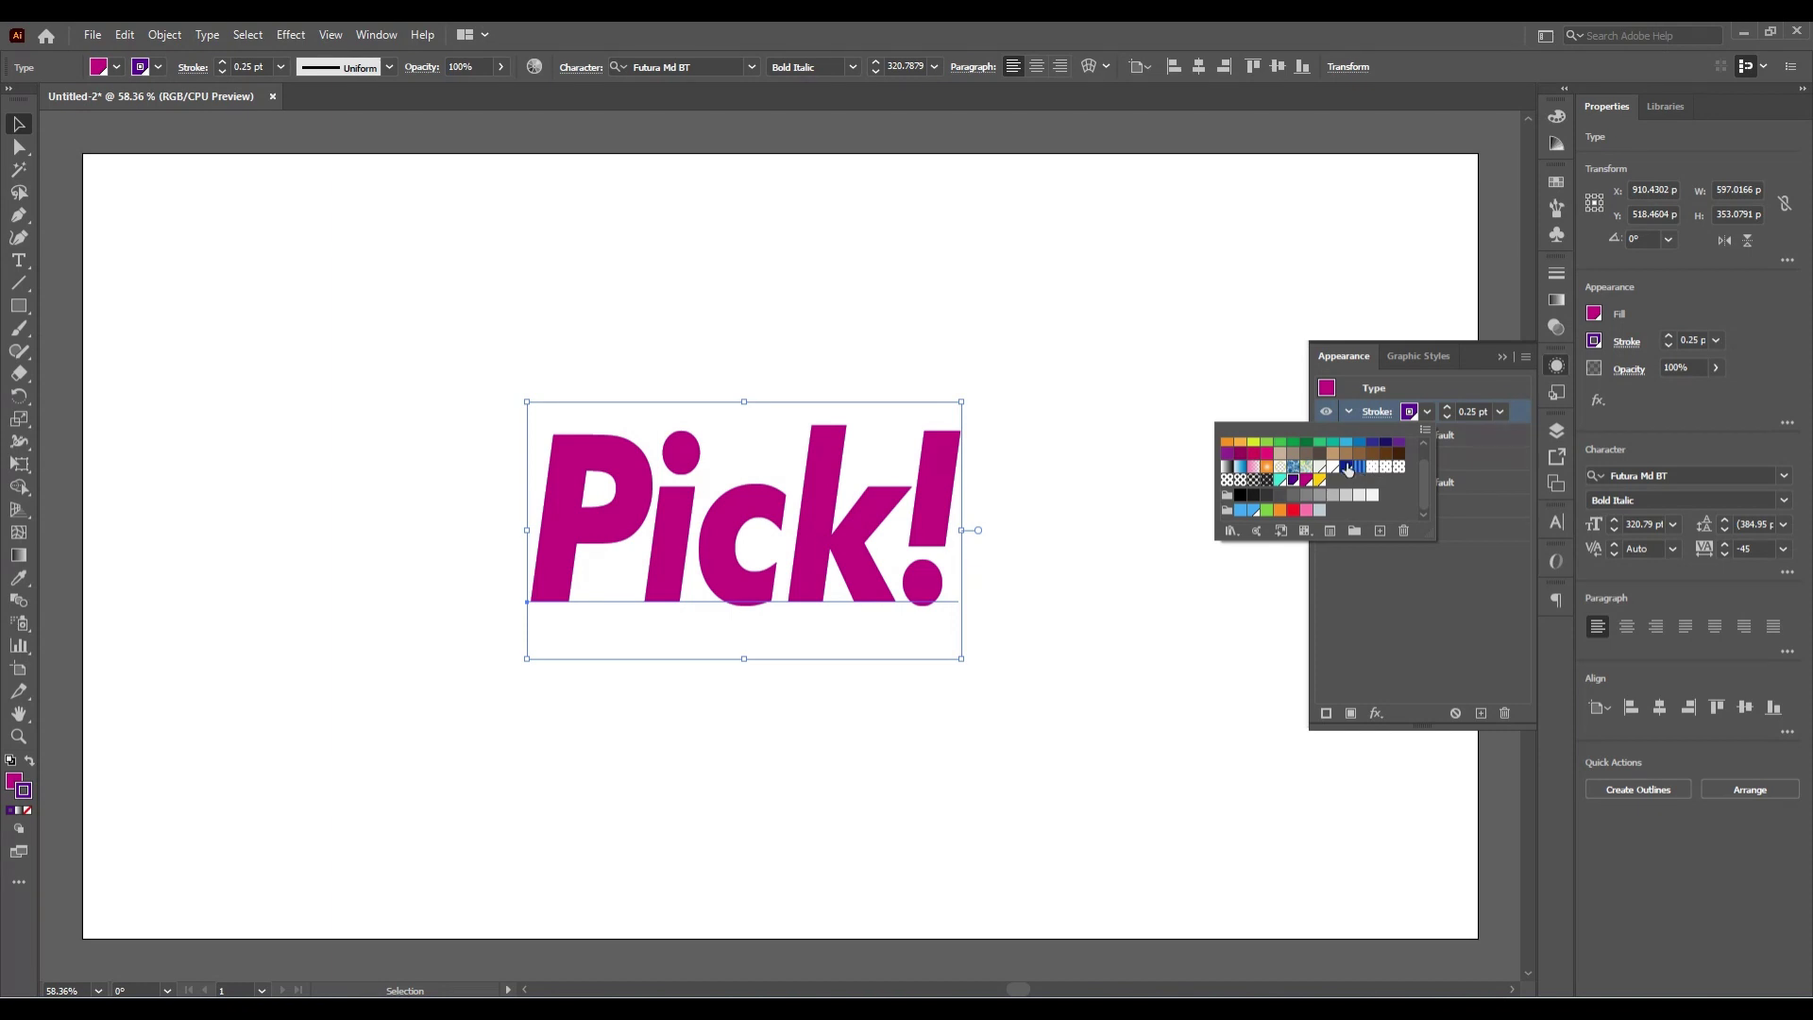
{"action": "left_click", "coordinate": [1448, 408]}
{"action": "left_click", "coordinate": [1448, 408]}
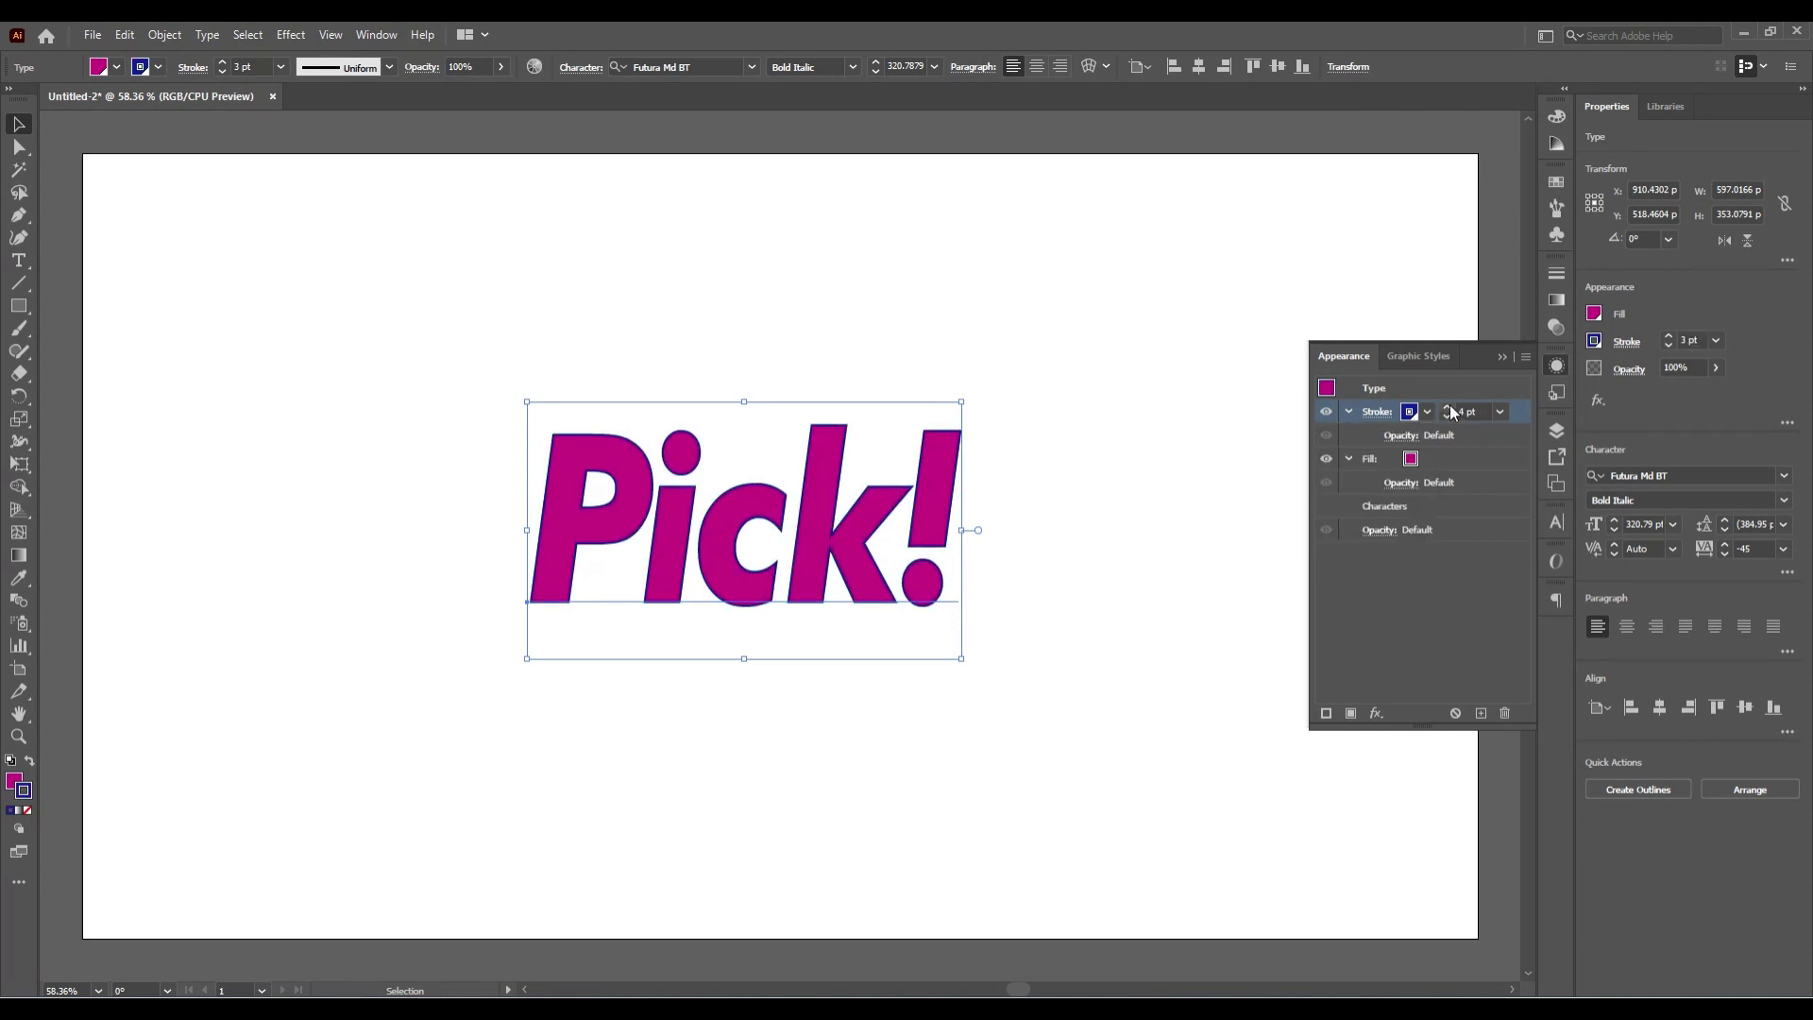
{"action": "left_click", "coordinate": [1448, 408]}
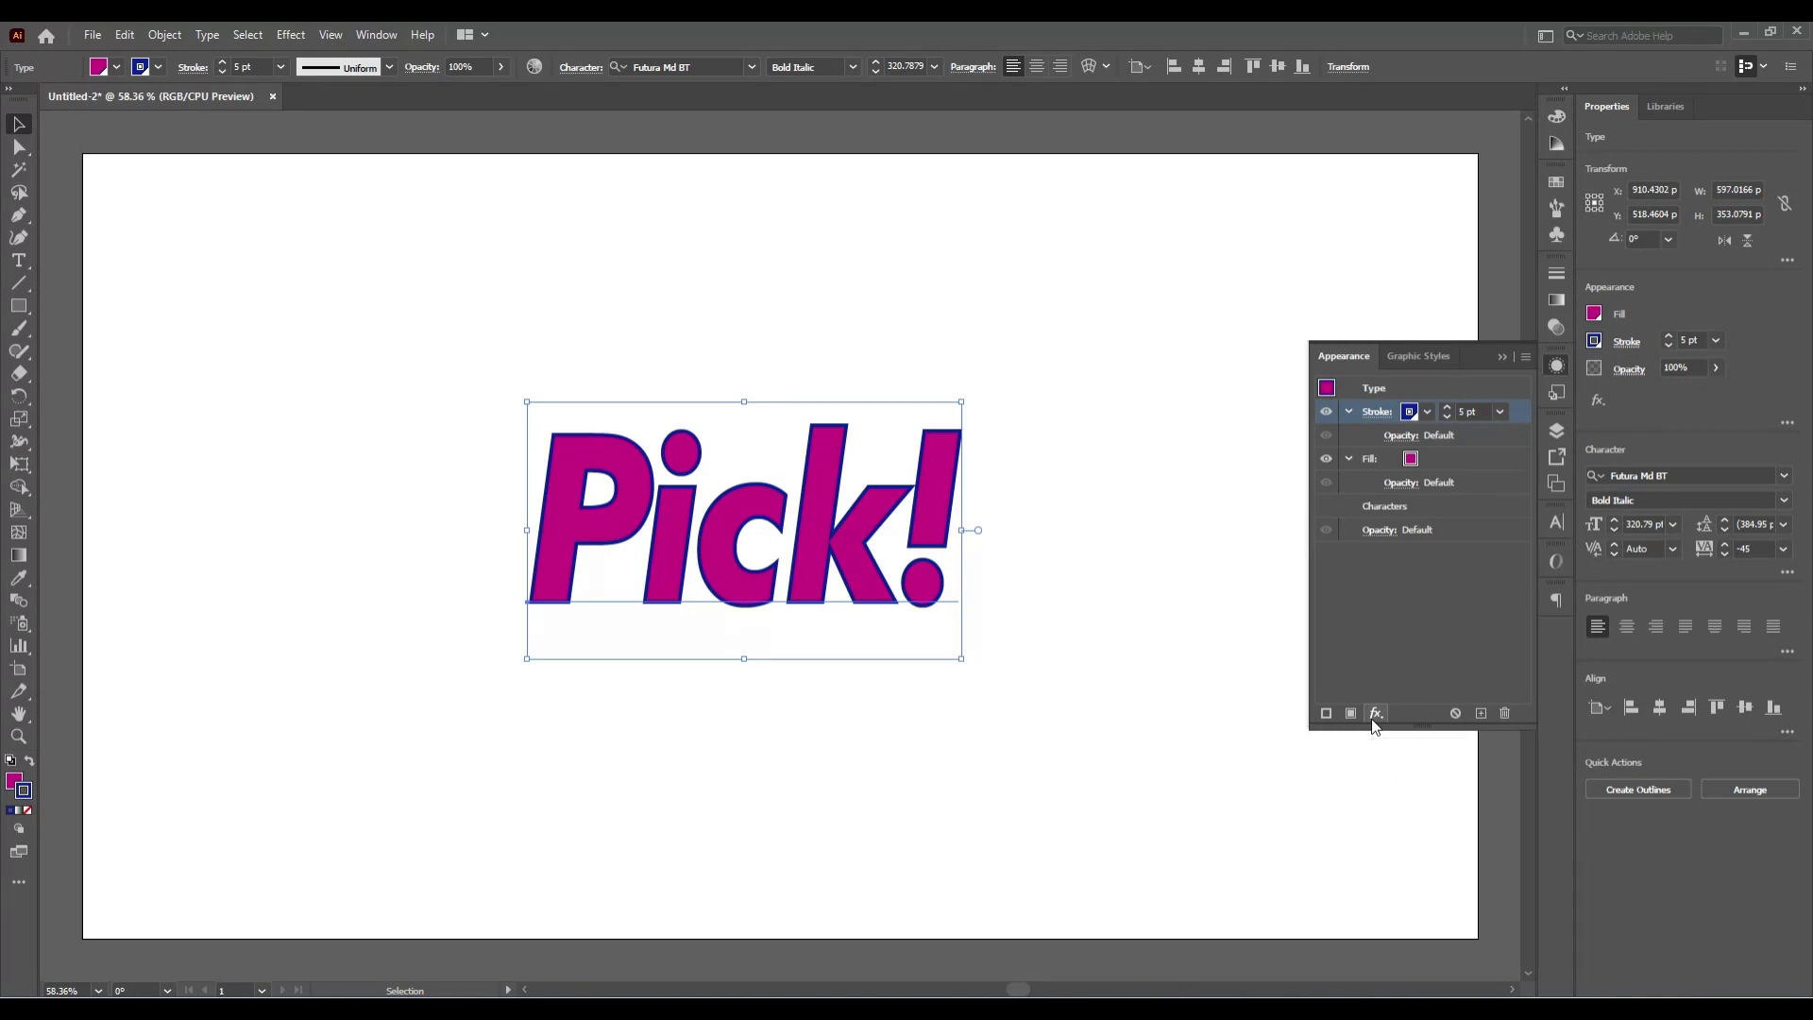
Step: Add a Transform effect to the stroke moving 1 px horizontally and vertically with 14 copies
{"action": "left_click", "coordinate": [1375, 713]}
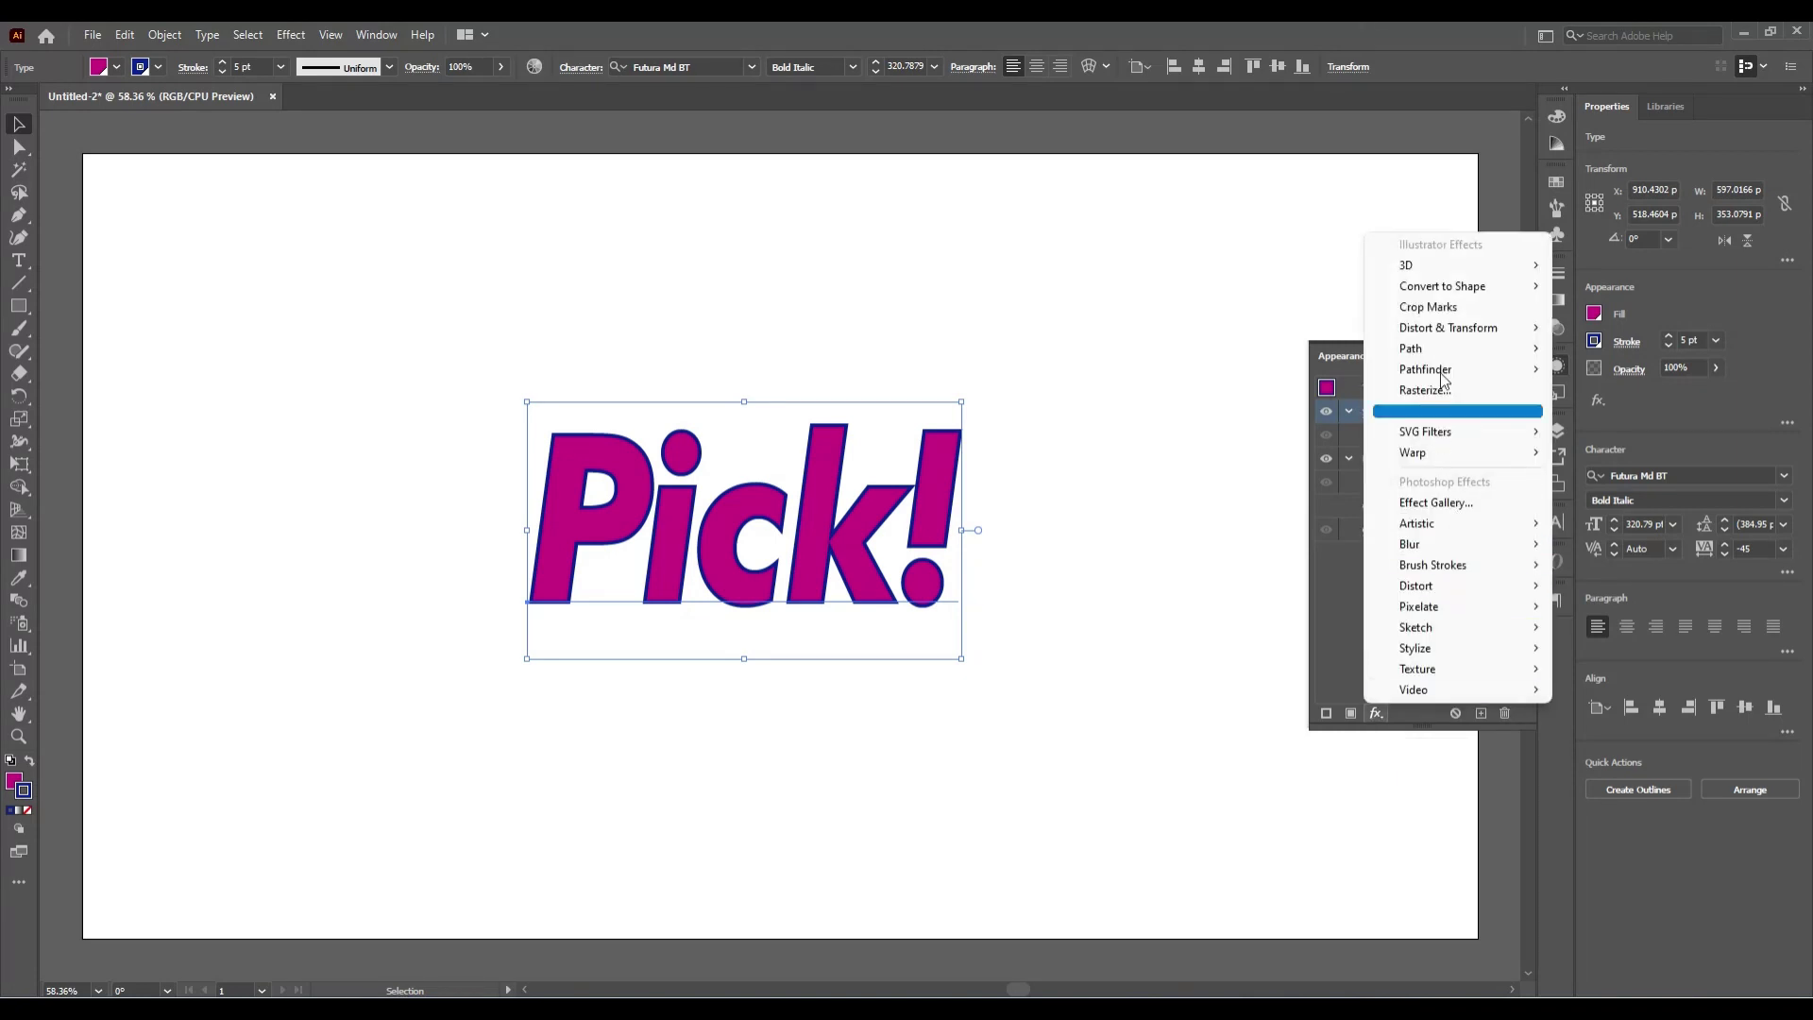
{"action": "mouse_move", "coordinate": [1448, 327]}
{"action": "left_click", "coordinate": [1646, 387]}
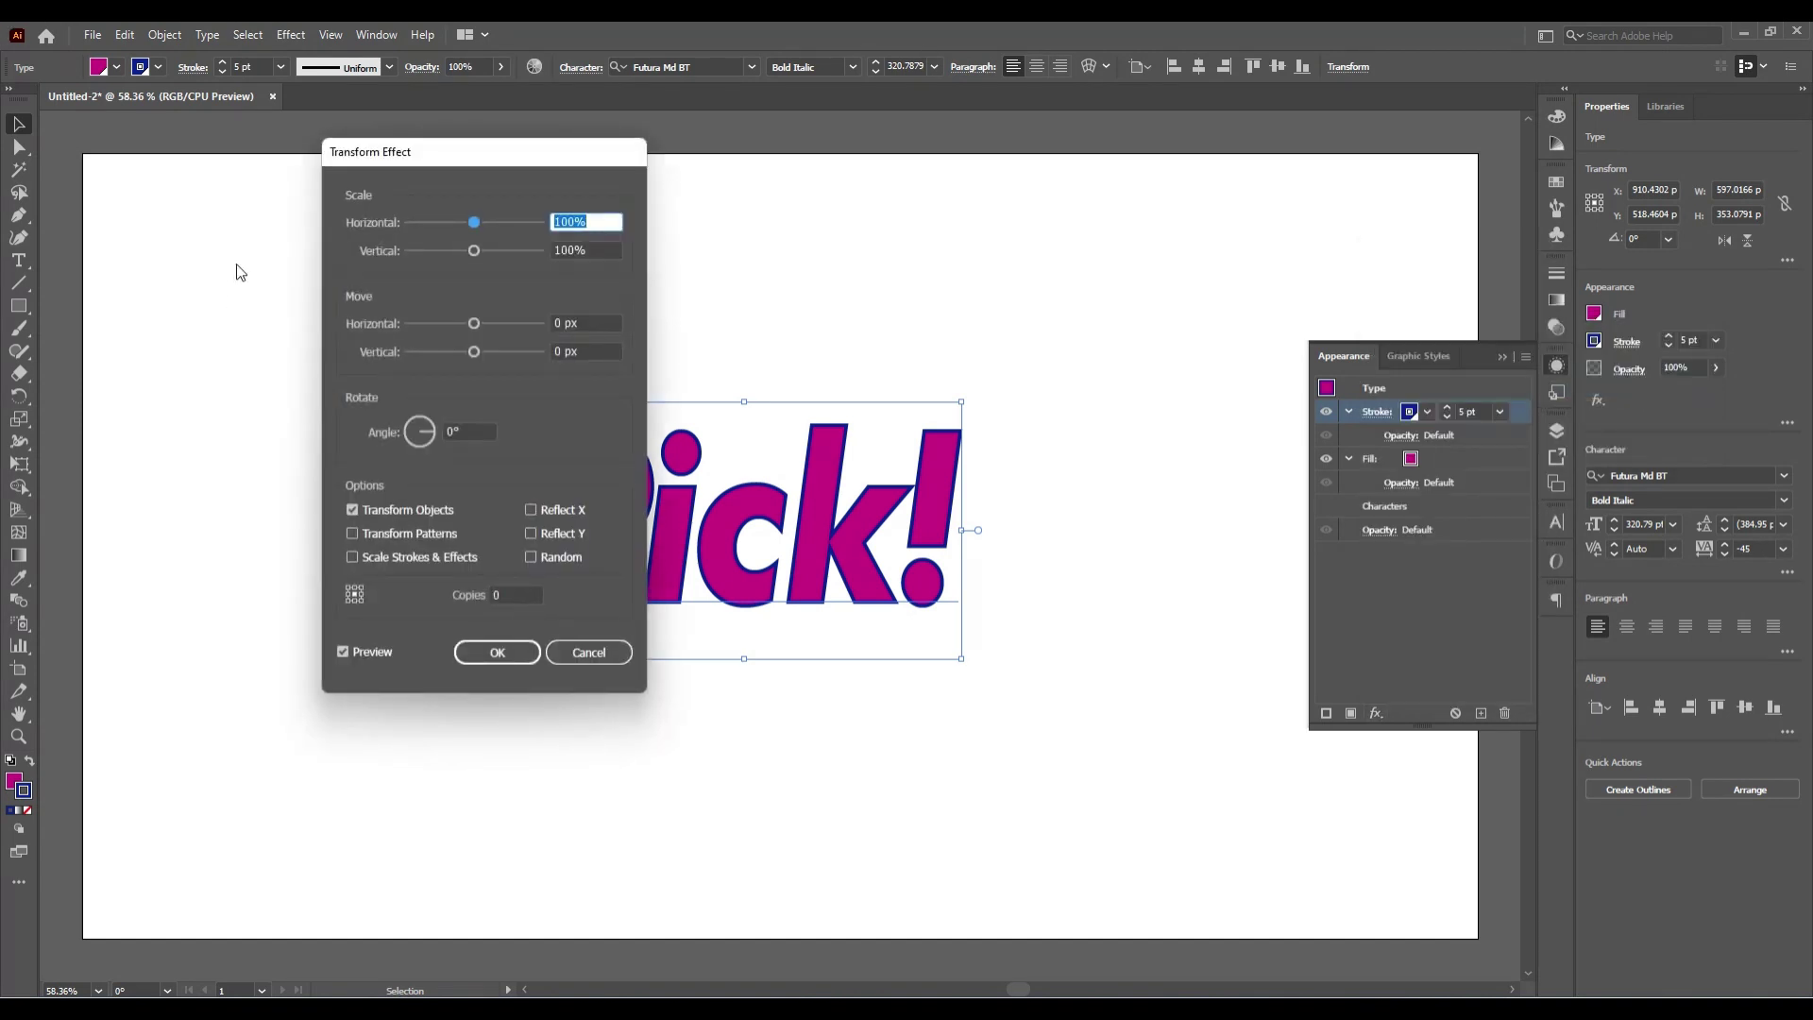
{"action": "left_click", "coordinate": [1264, 427]}
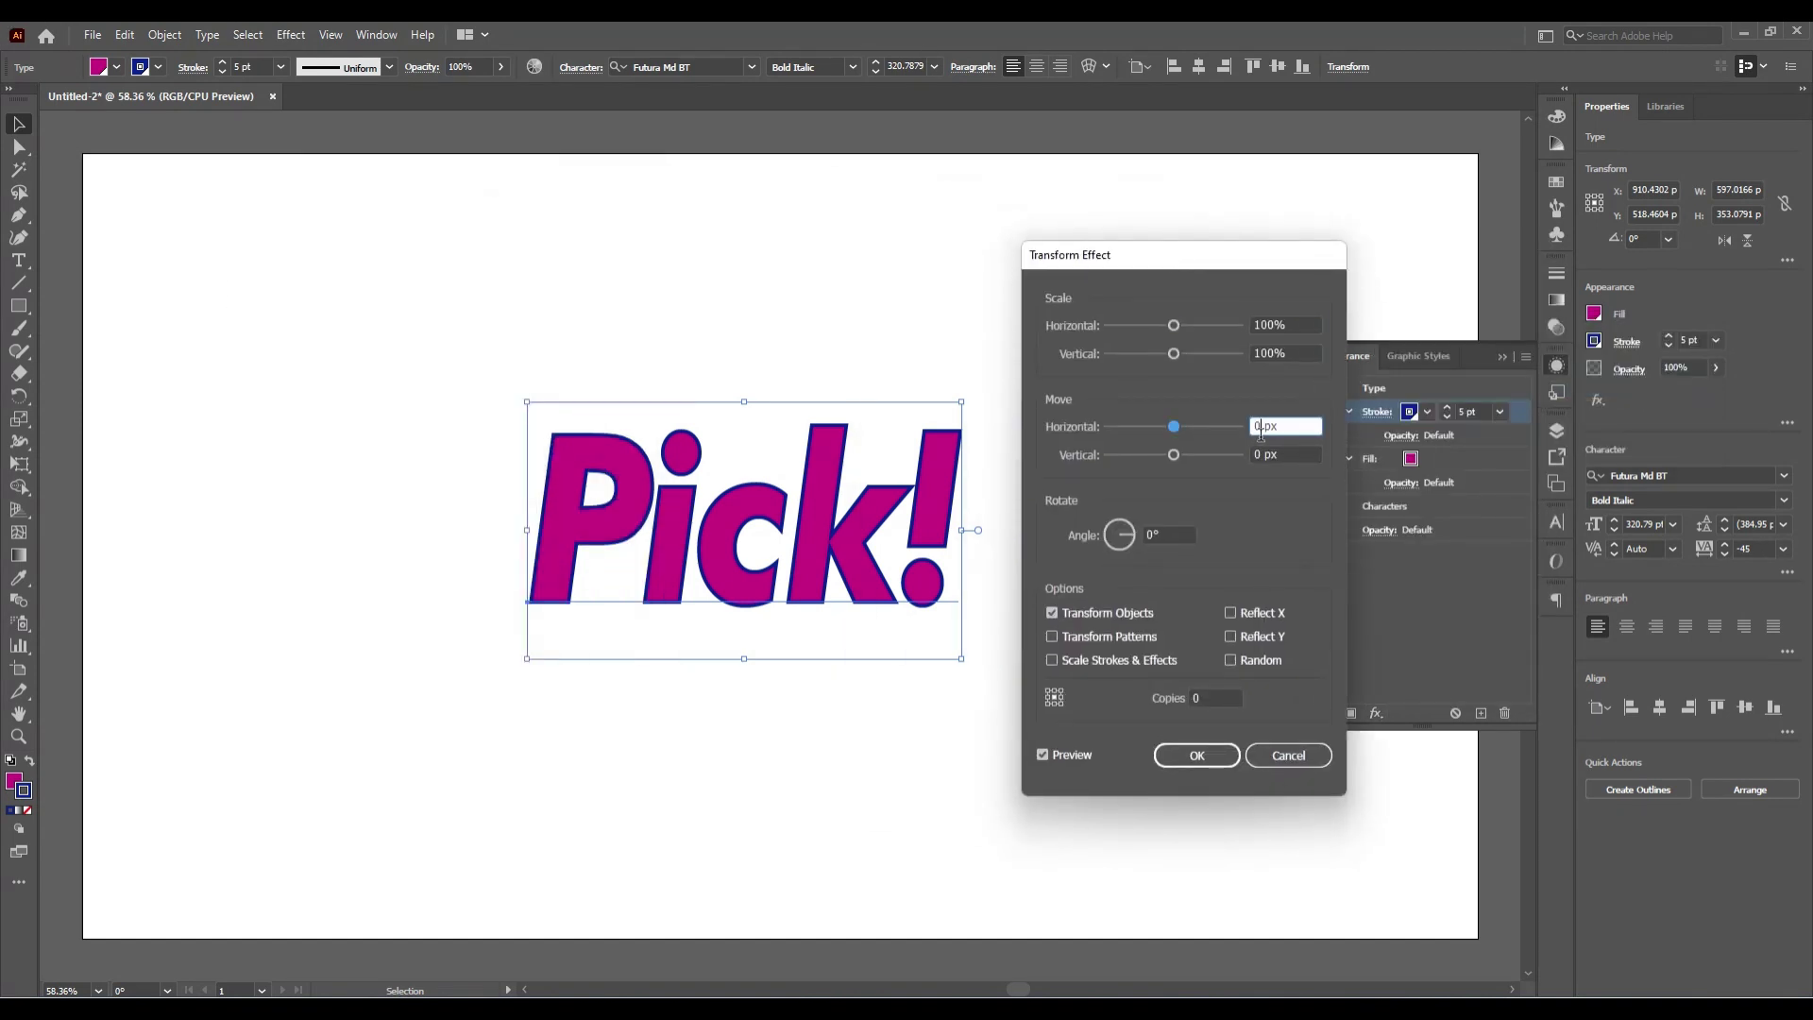
{"action": "type", "text": "1"}
{"action": "key", "text": "Tab"}
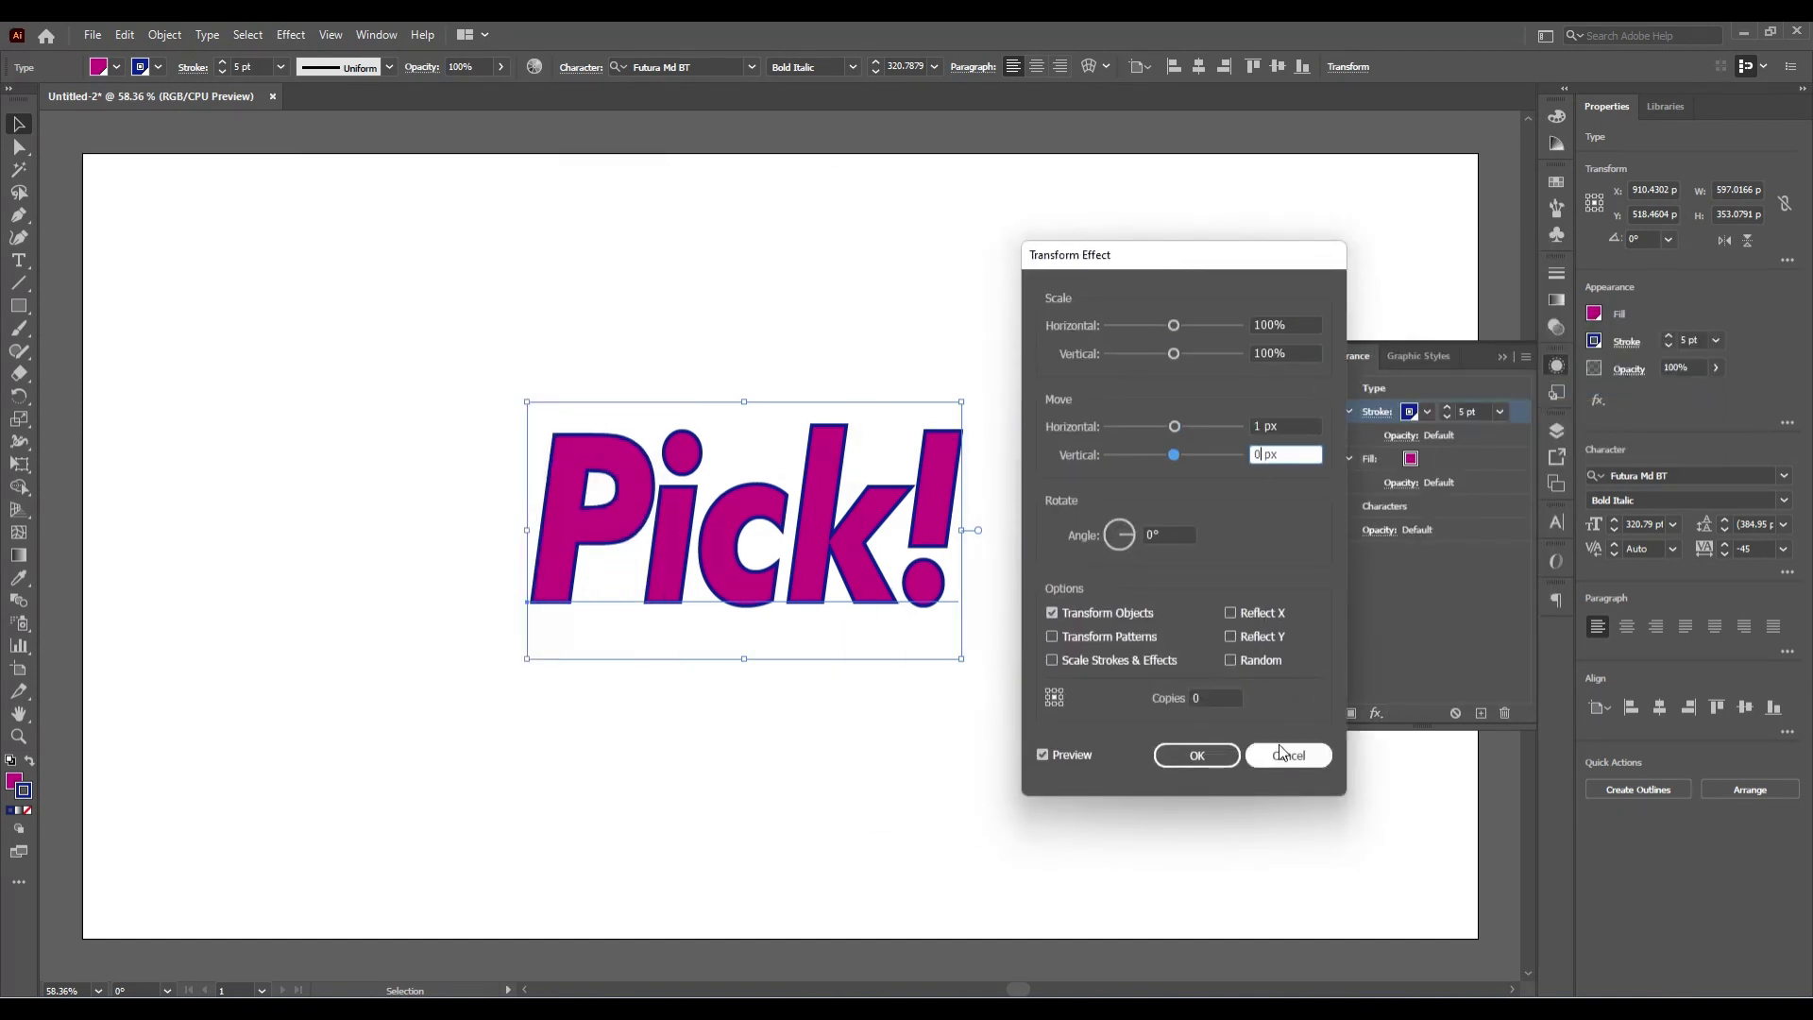
{"action": "key", "text": "BackSpace"}
{"action": "type", "text": "1"}
{"action": "left_click", "coordinate": [1209, 697]}
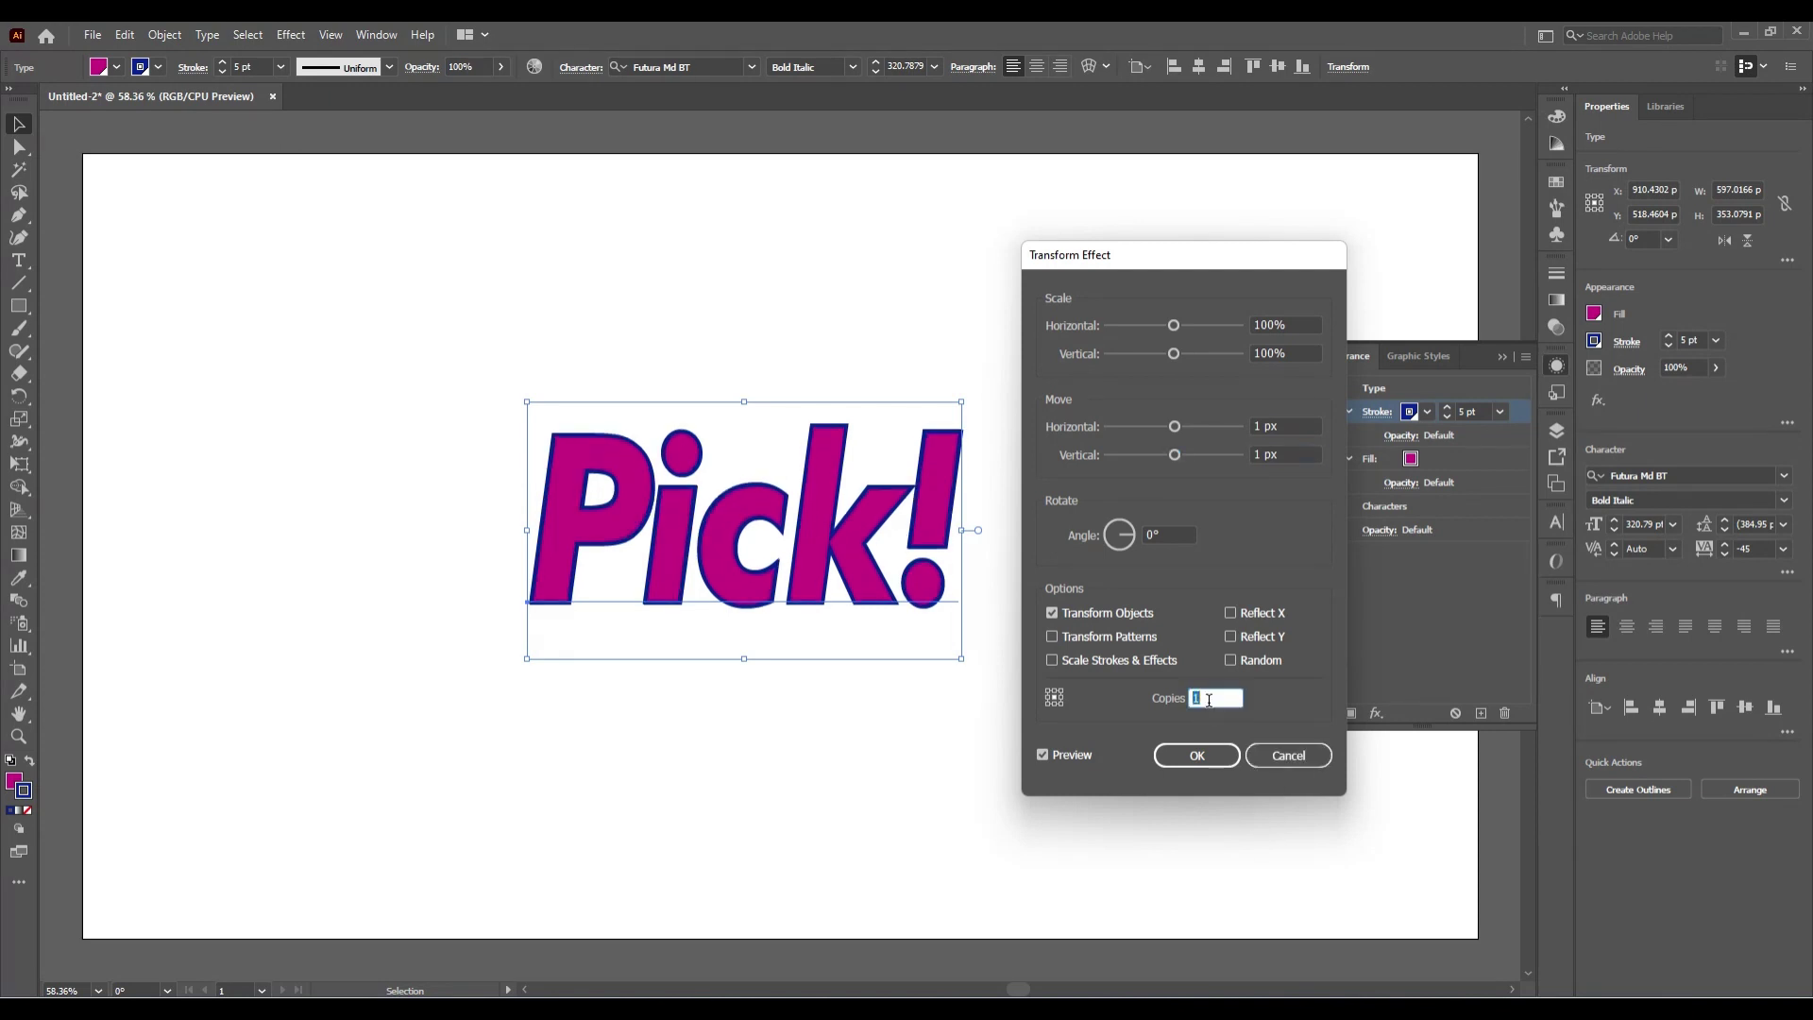
{"action": "key", "text": "Up"}
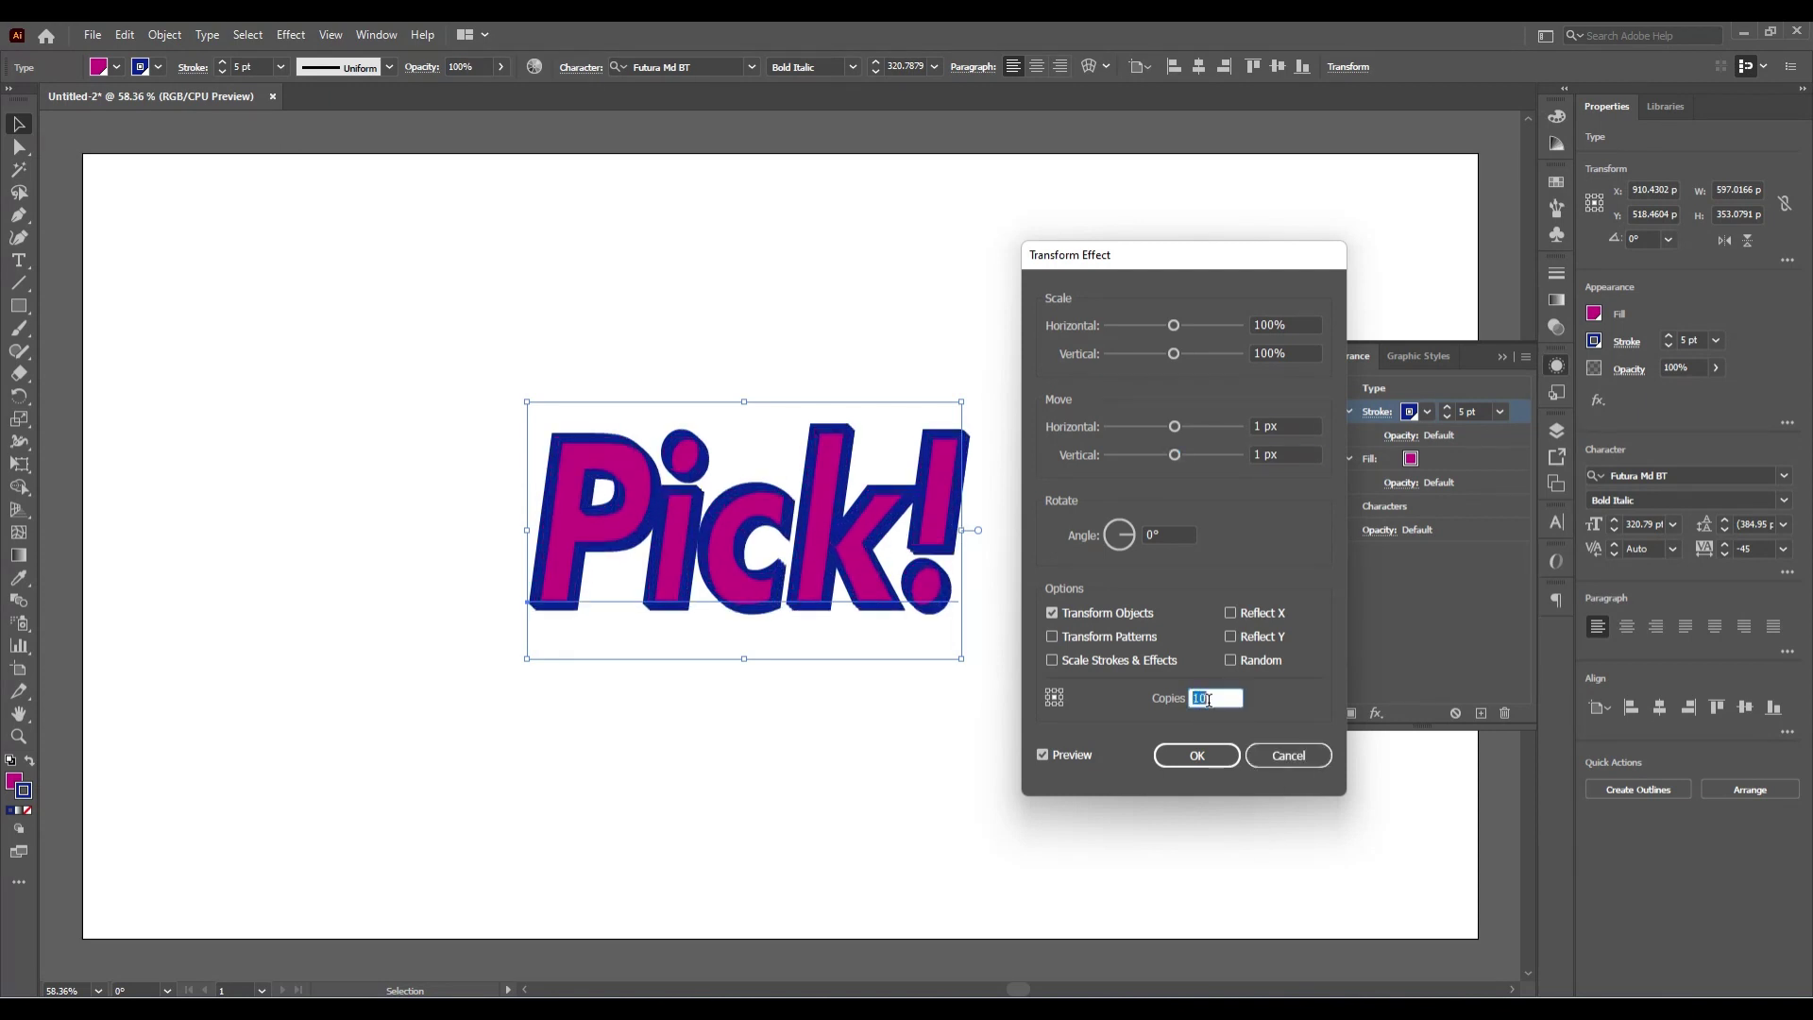
{"action": "key", "text": "Up"}
{"action": "key", "text": "Up"}
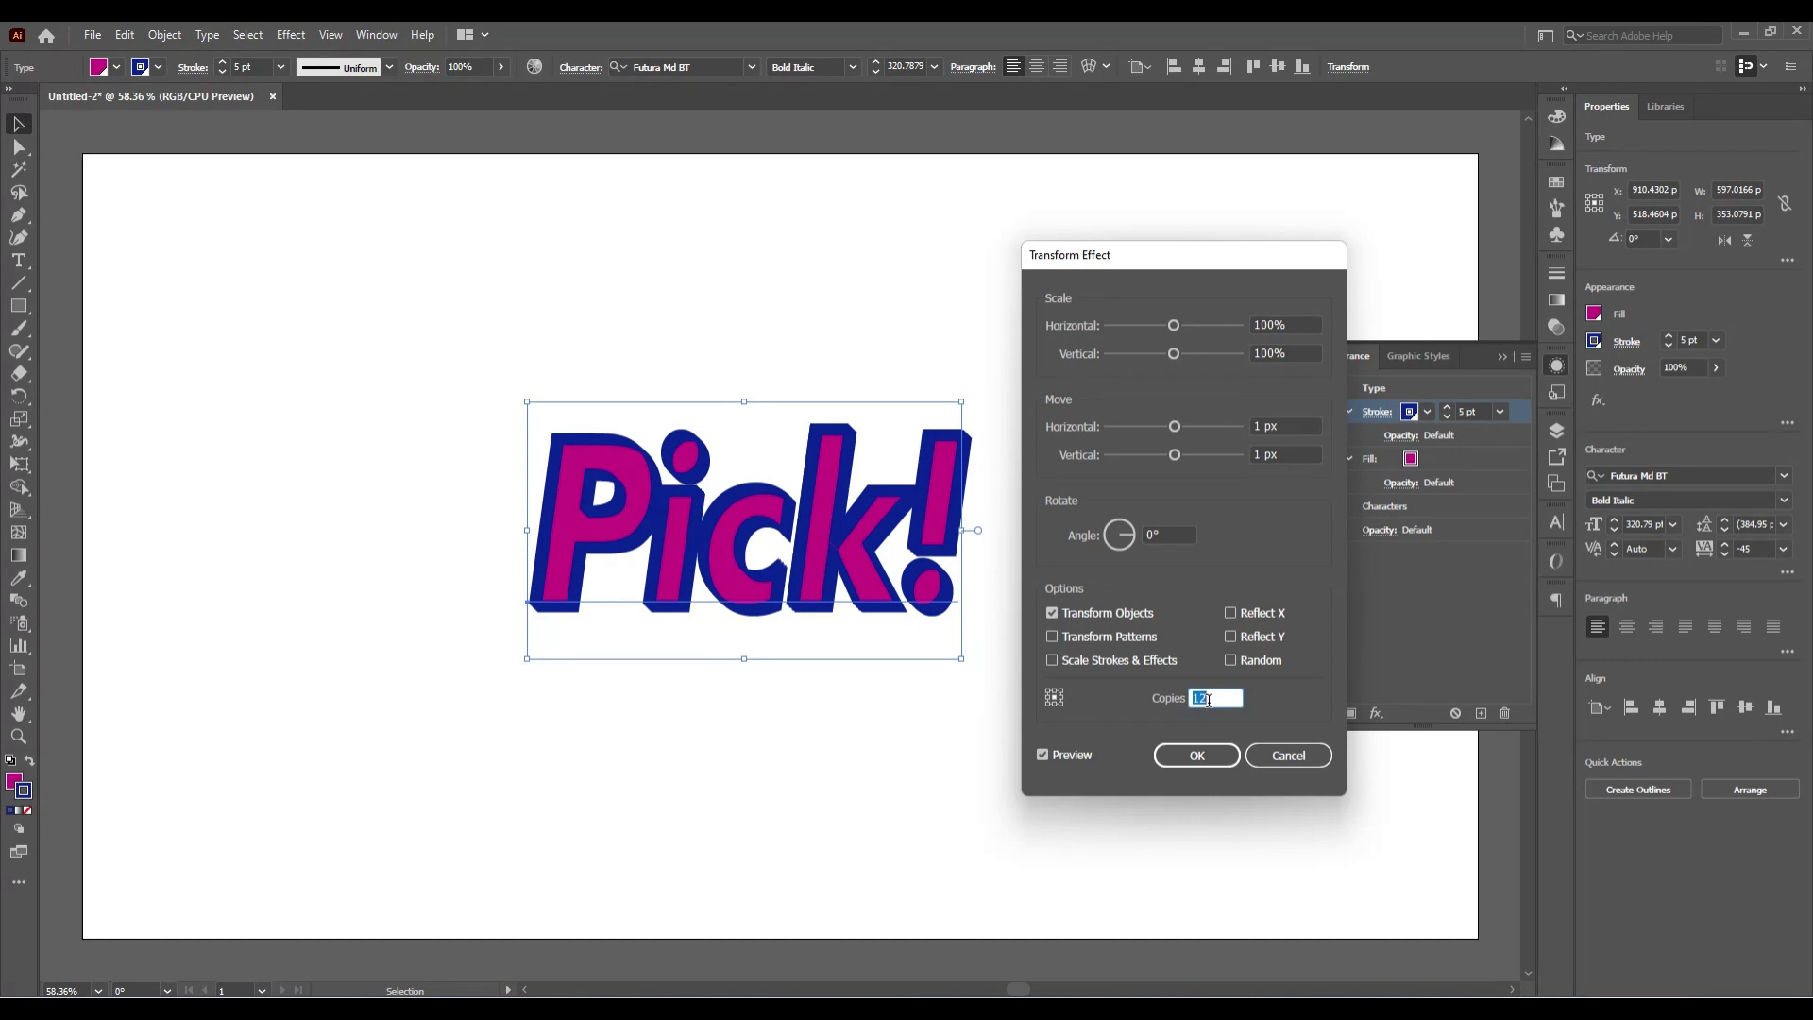
{"action": "key", "text": "Up"}
{"action": "key", "text": "Up"}
{"action": "key", "text": "Up"}
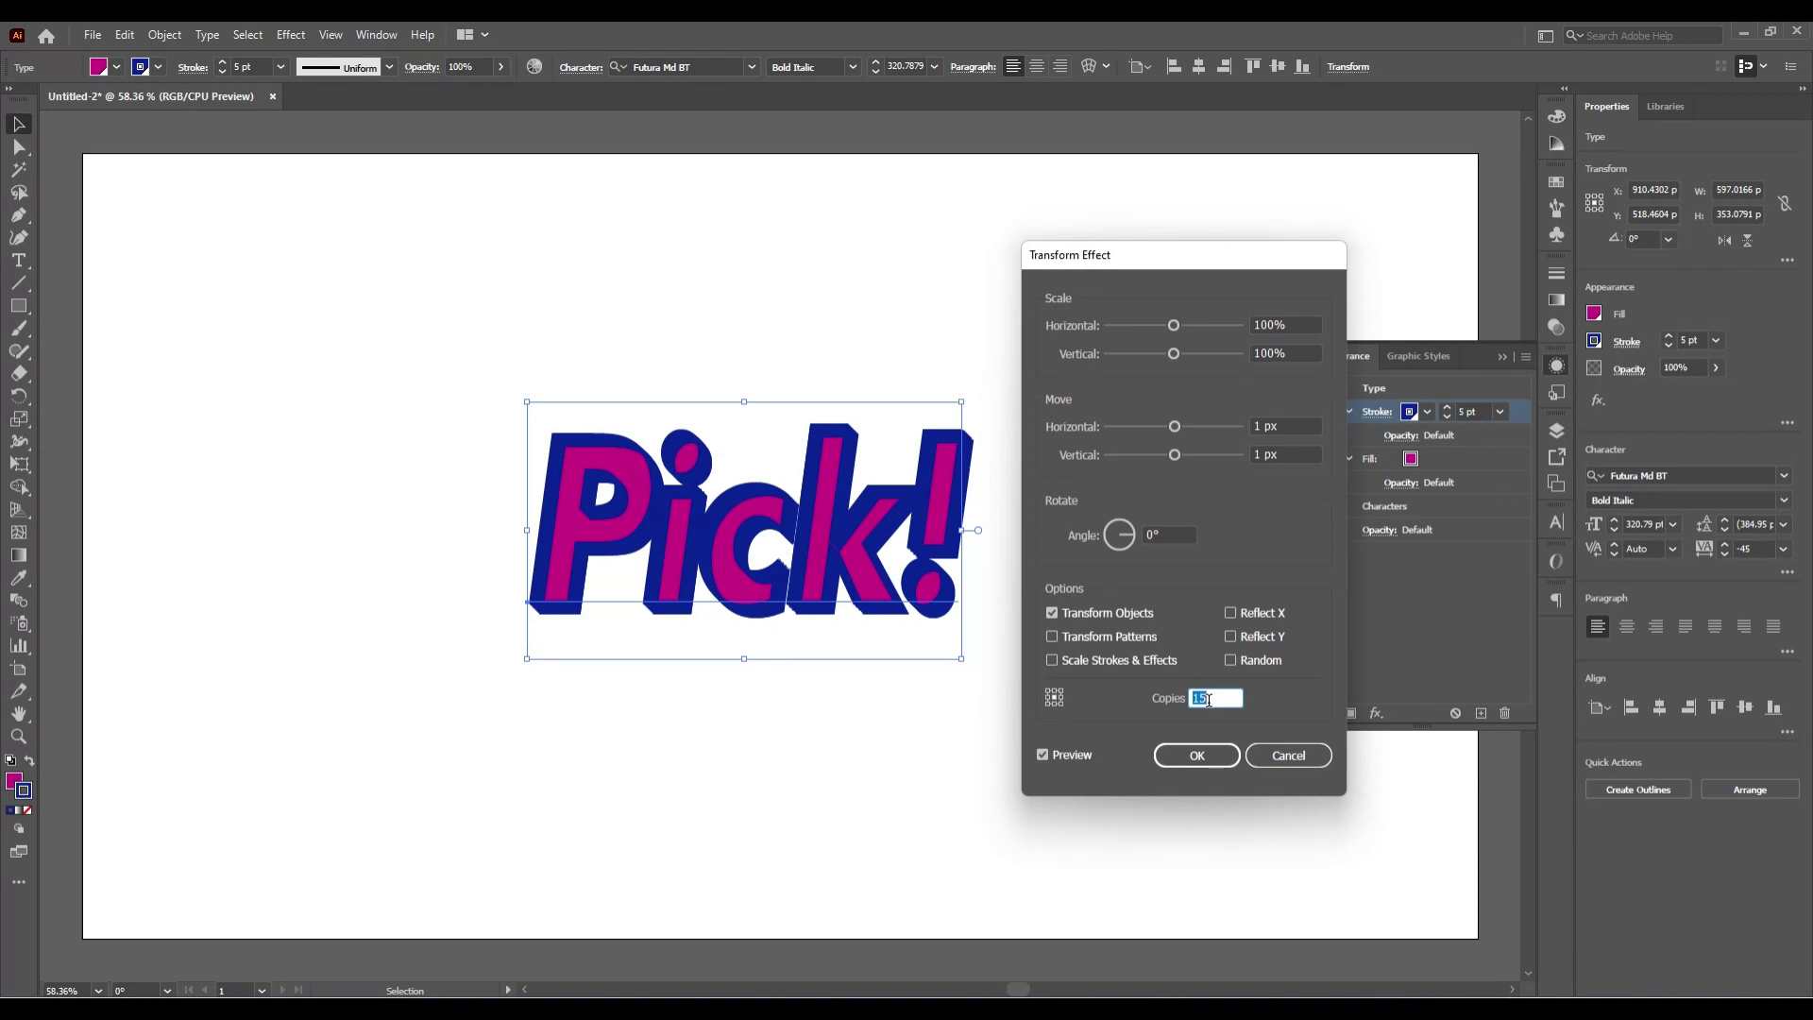
{"action": "left_click", "coordinate": [1197, 755]}
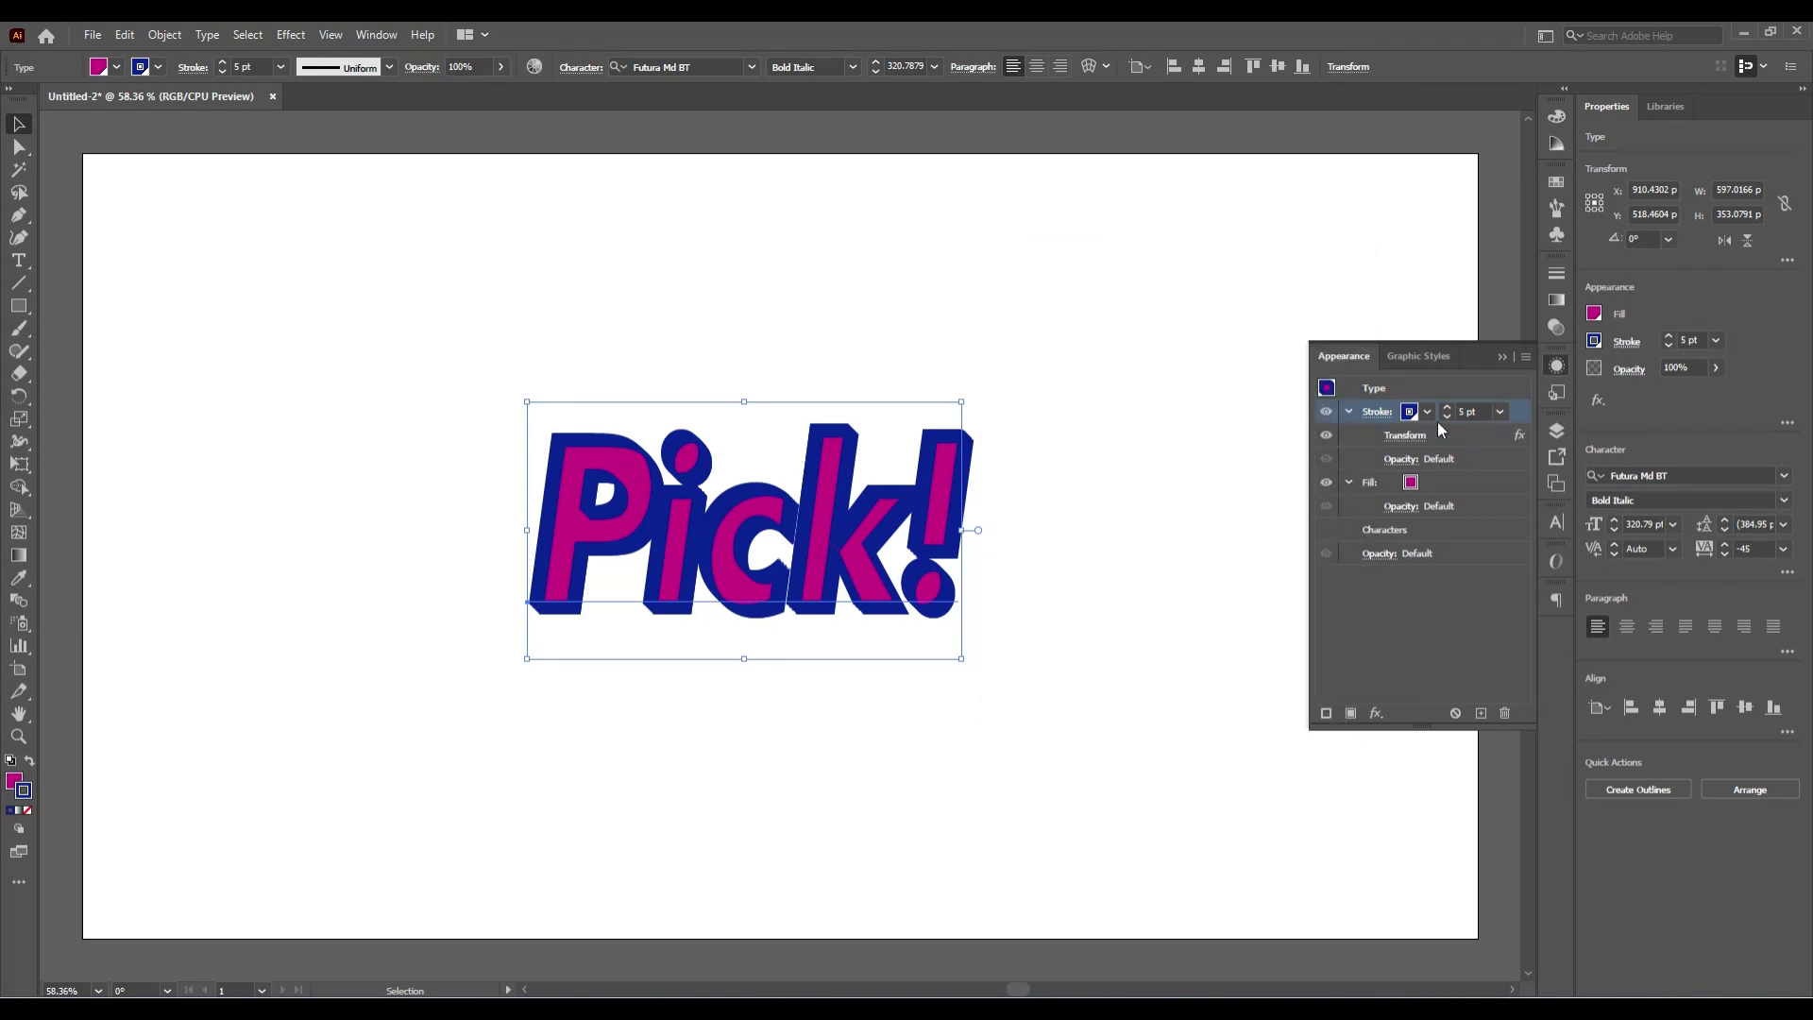
Step: Lower the stroke weight slightly and change the text fill from magenta to cyan
{"action": "left_click", "coordinate": [1444, 419]}
{"action": "left_click", "coordinate": [1443, 419]}
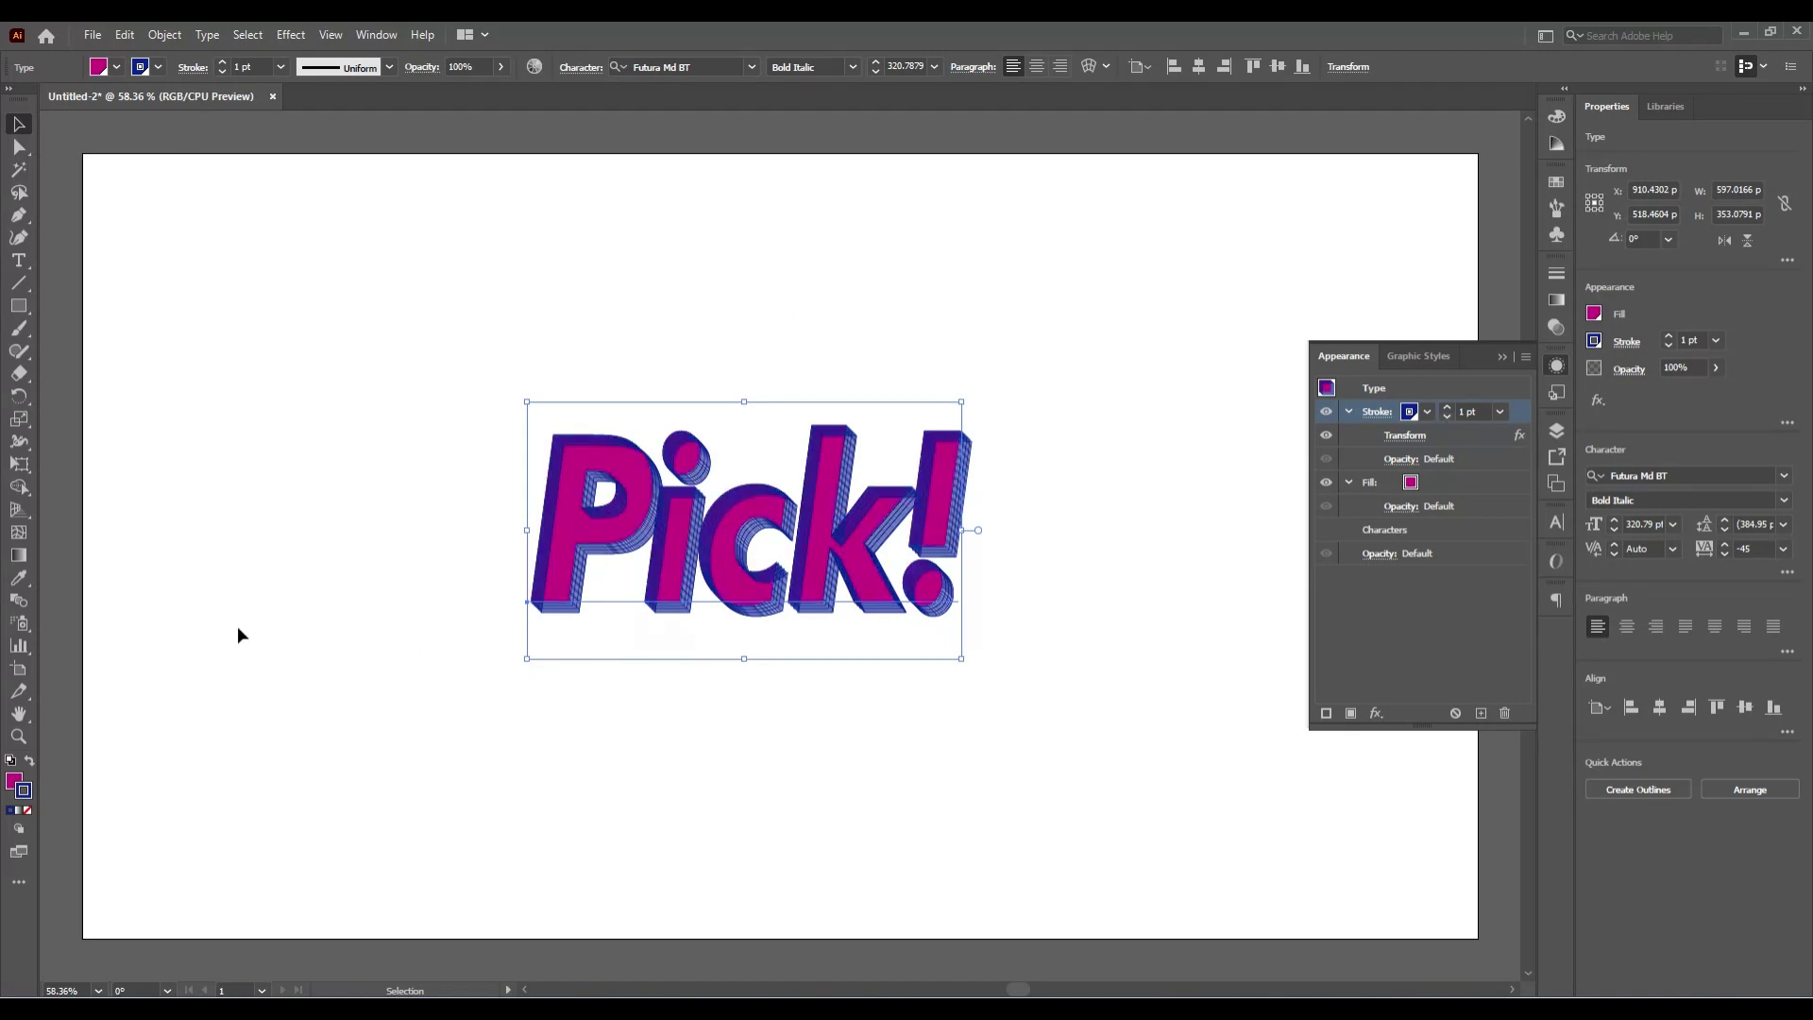
{"action": "left_click", "coordinate": [1454, 484]}
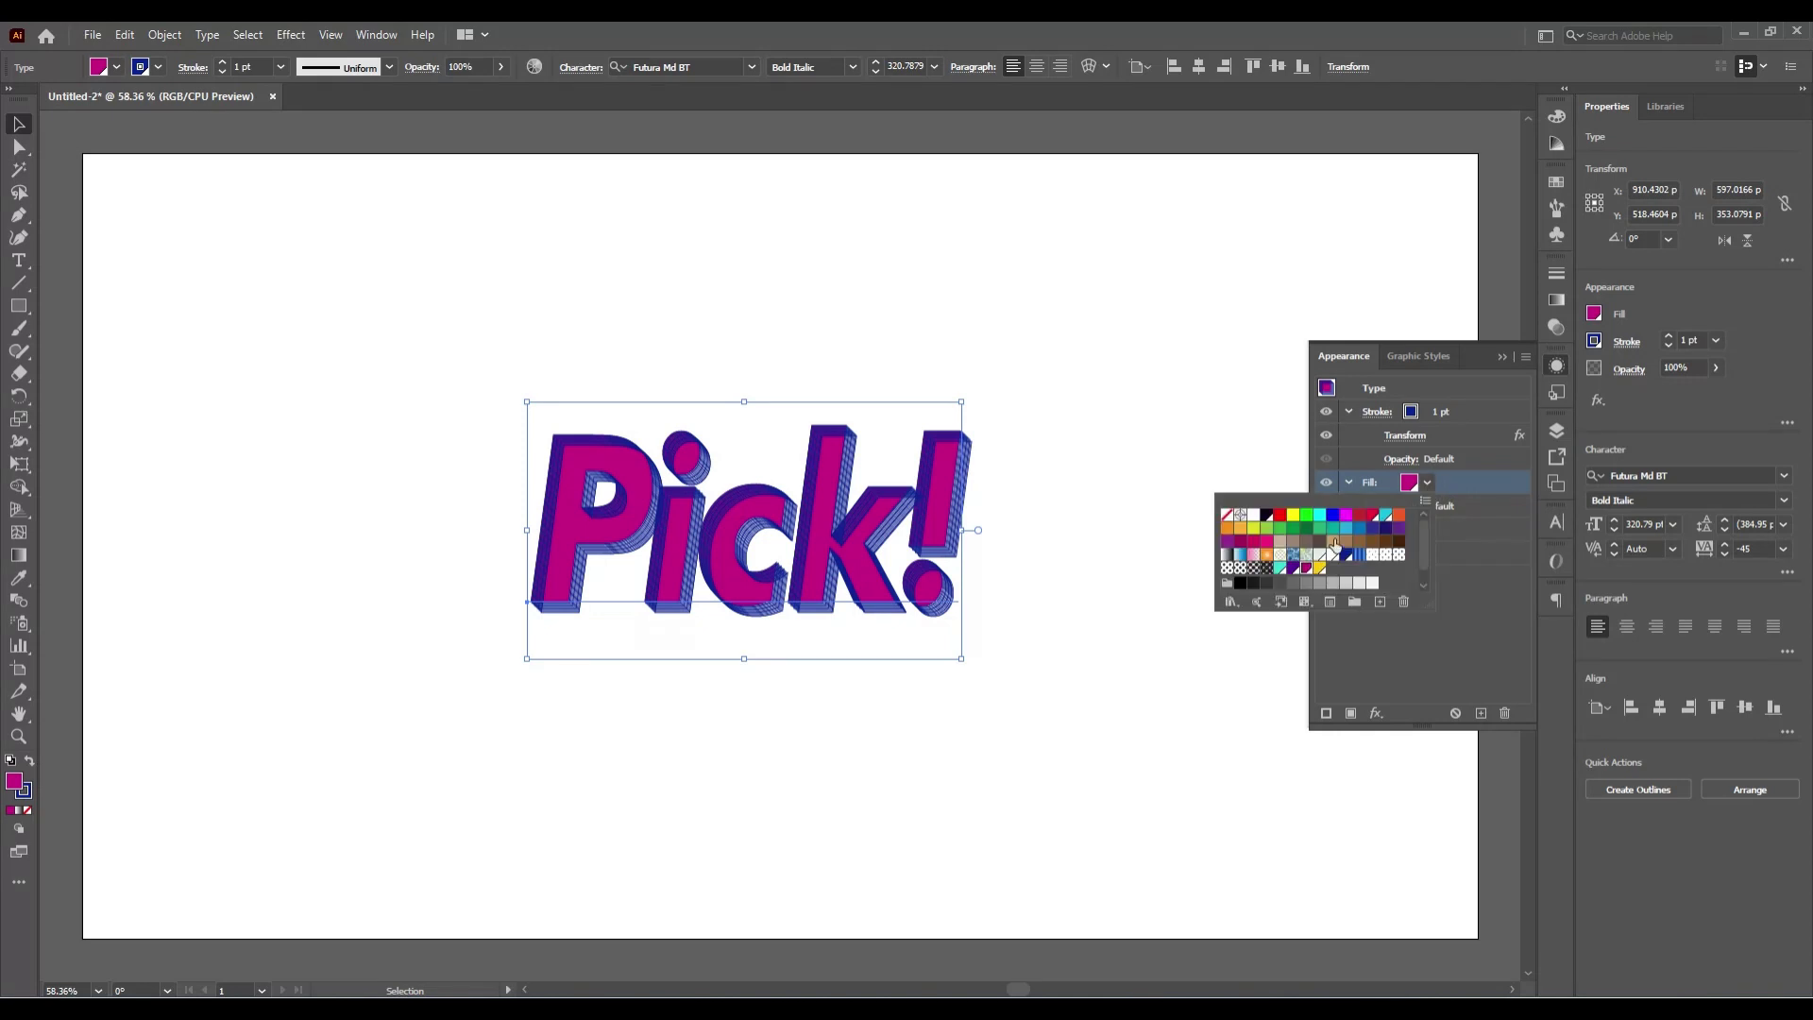
{"action": "left_click", "coordinate": [1280, 569]}
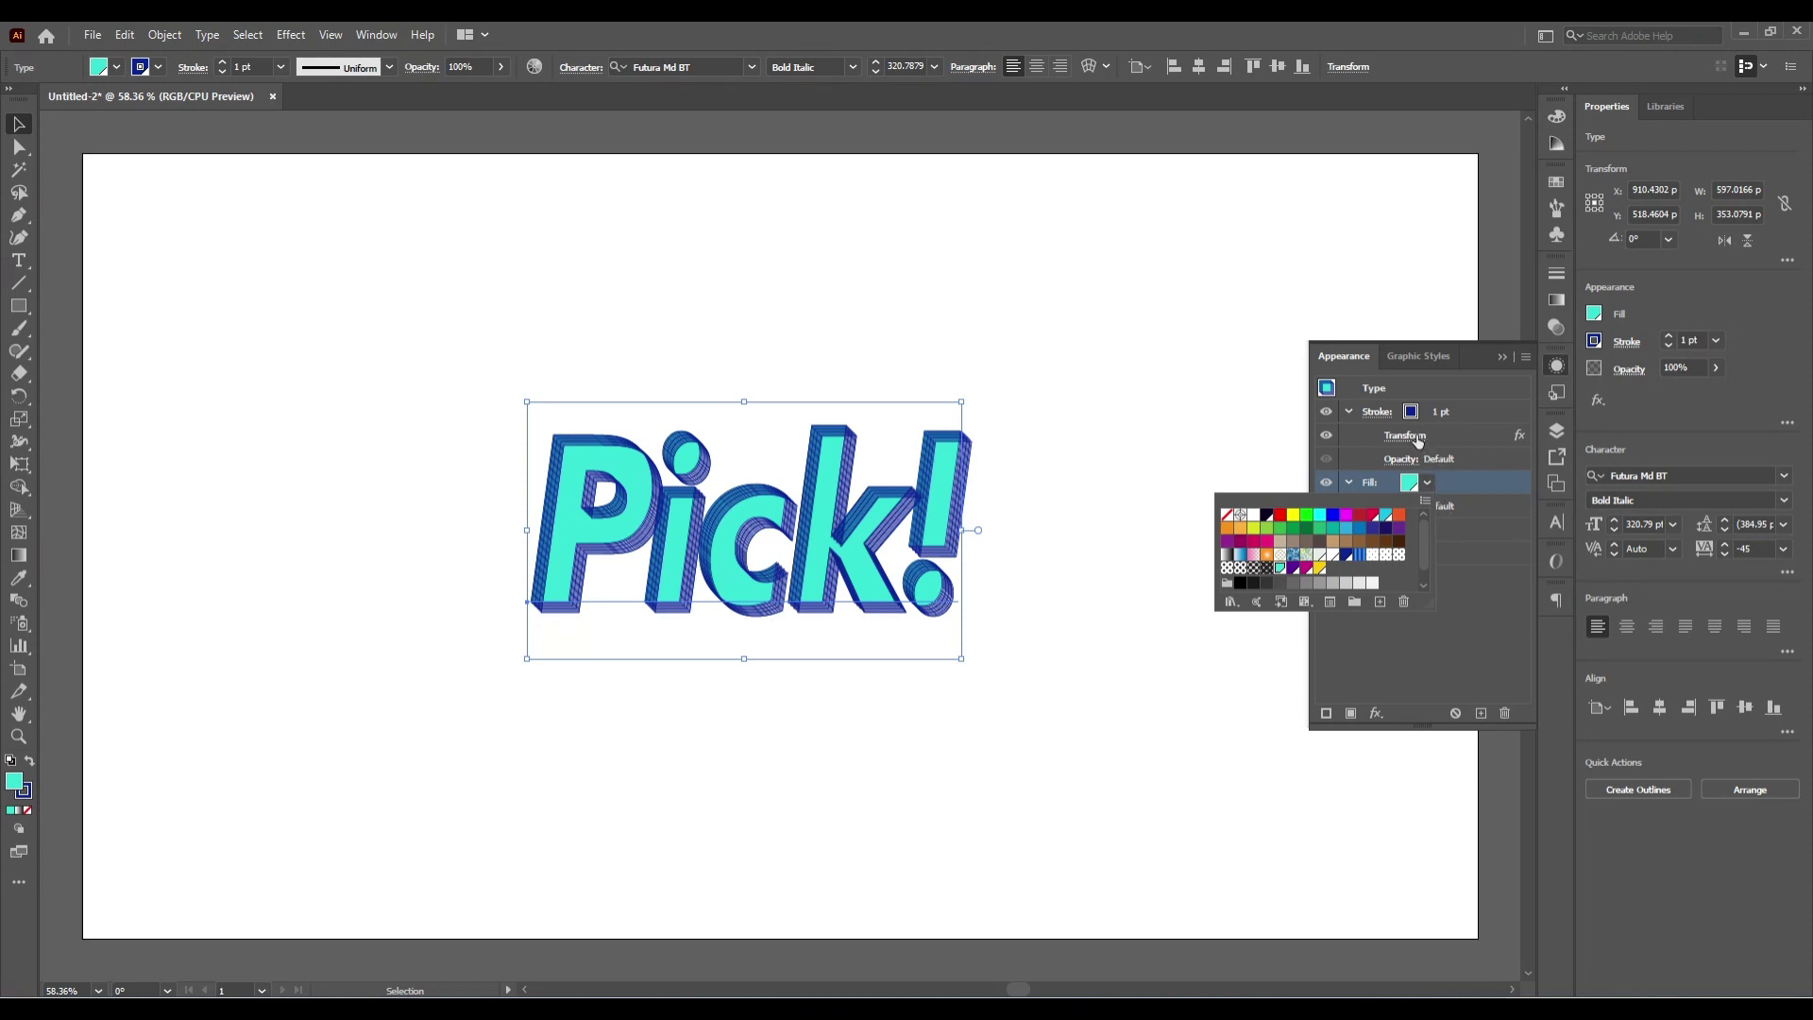
{"action": "key", "text": "Escape"}
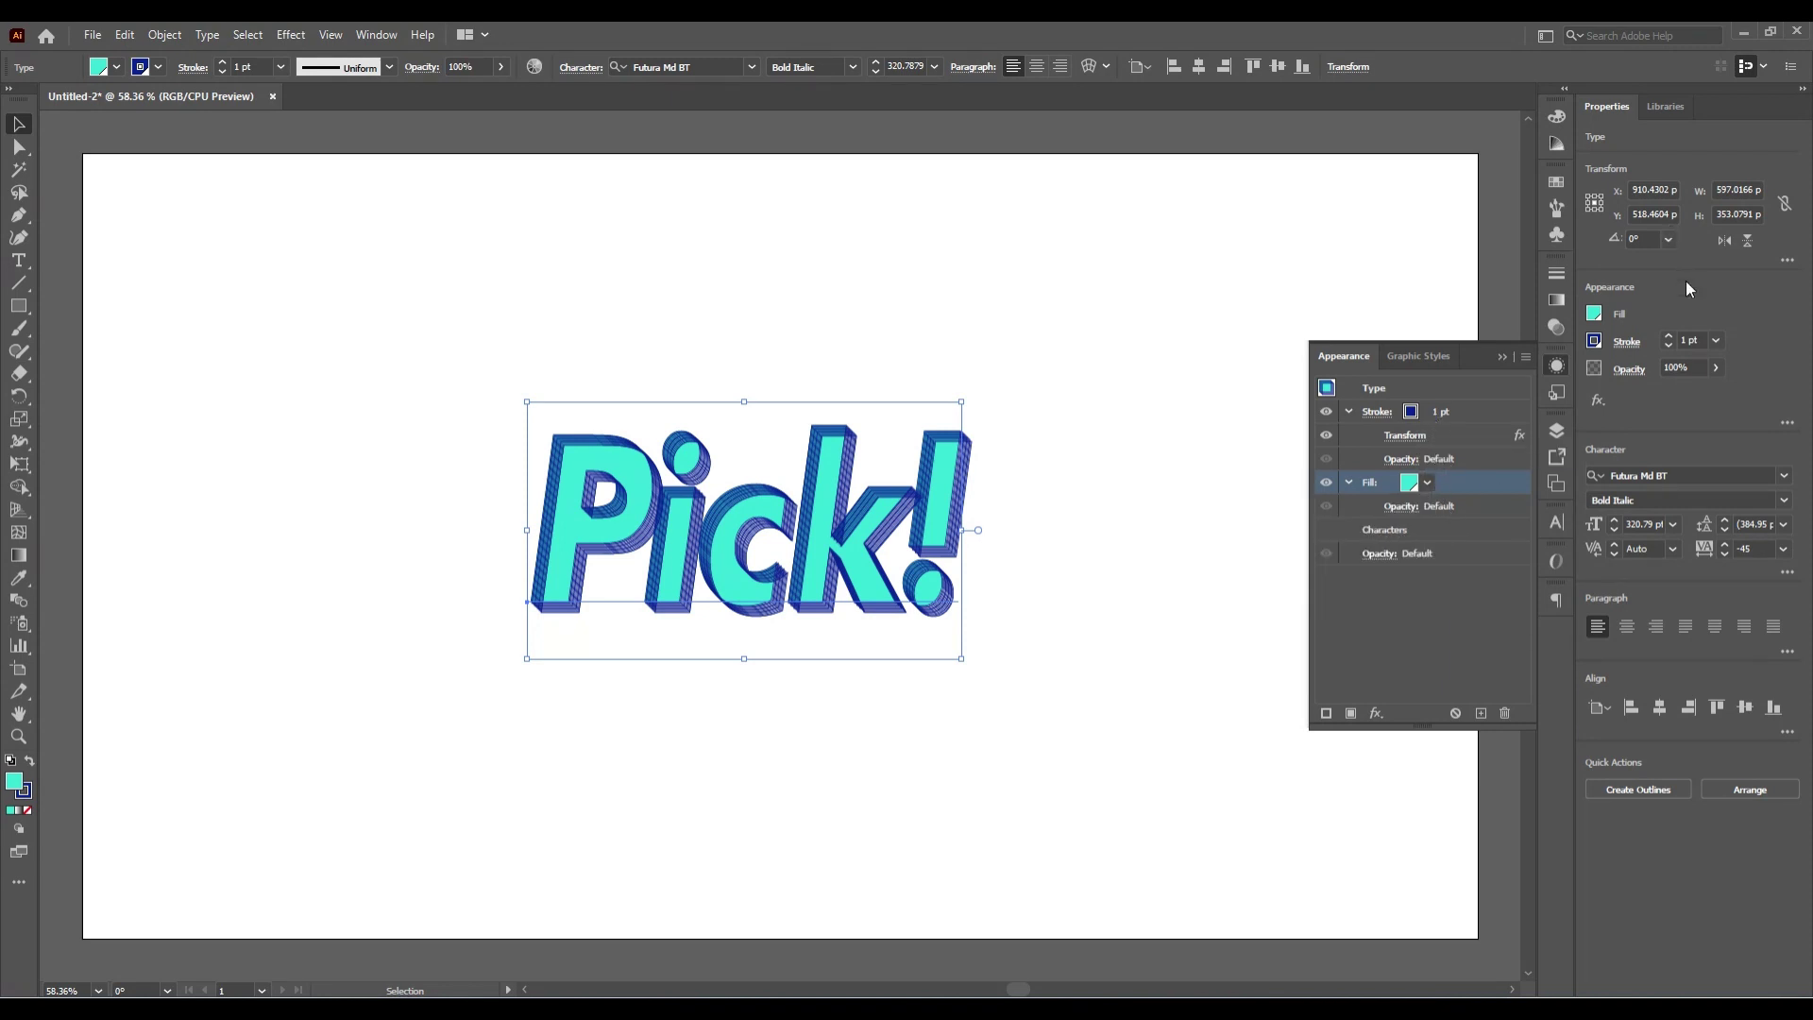
Step: Make the extruded stroke 2 pt navy and add a second stroke above it
{"action": "left_click", "coordinate": [1431, 411]}
{"action": "left_click", "coordinate": [1445, 408]}
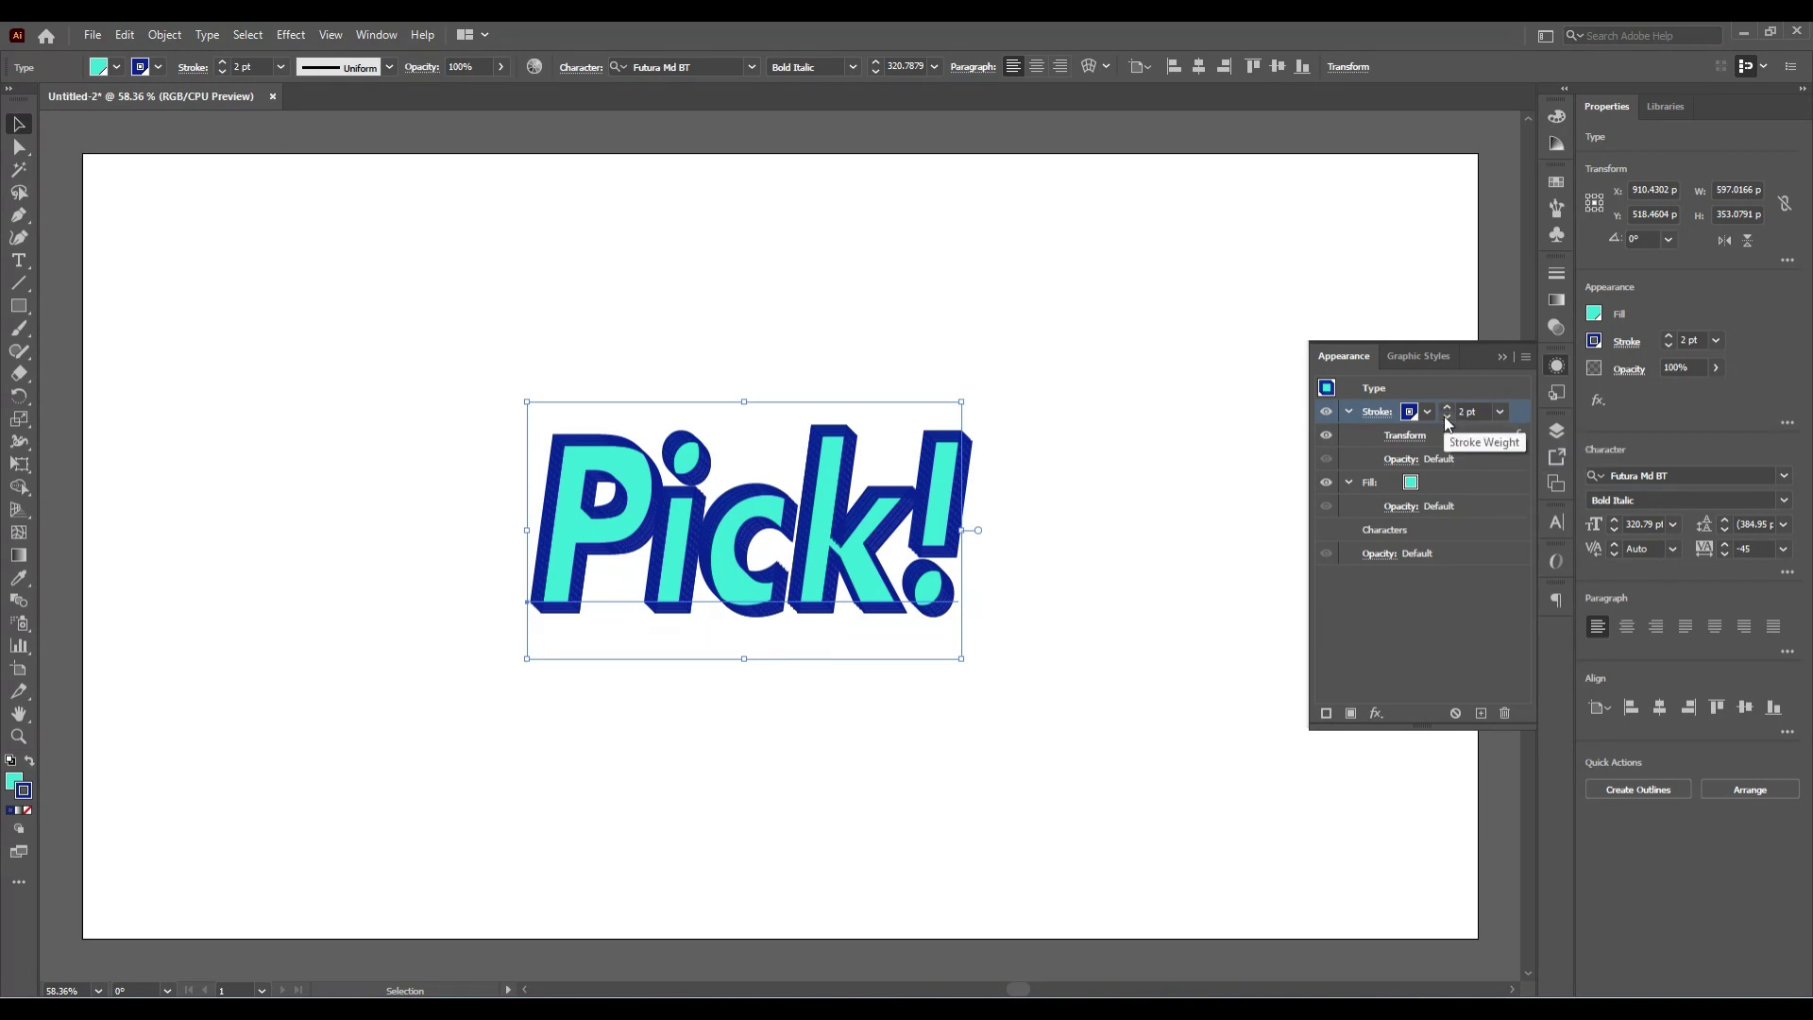
{"action": "left_click", "coordinate": [1427, 411]}
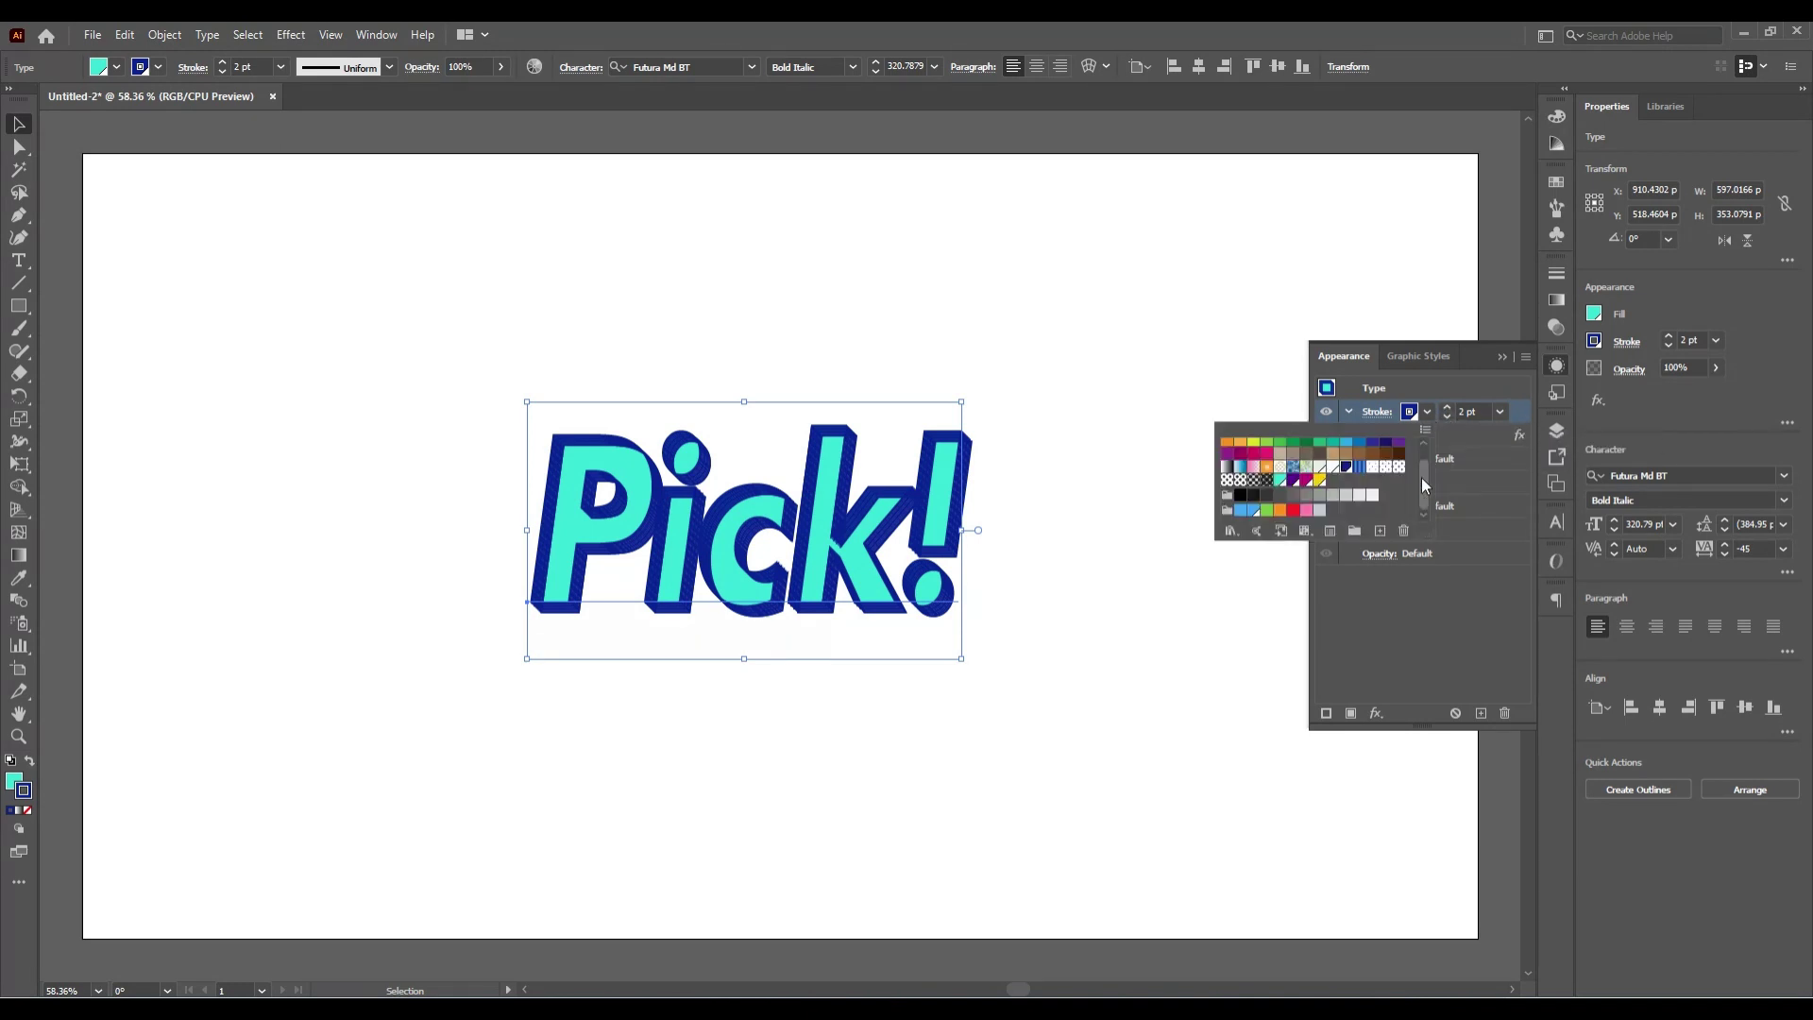
{"action": "left_click", "coordinate": [1332, 495]}
{"action": "left_click", "coordinate": [1345, 495]}
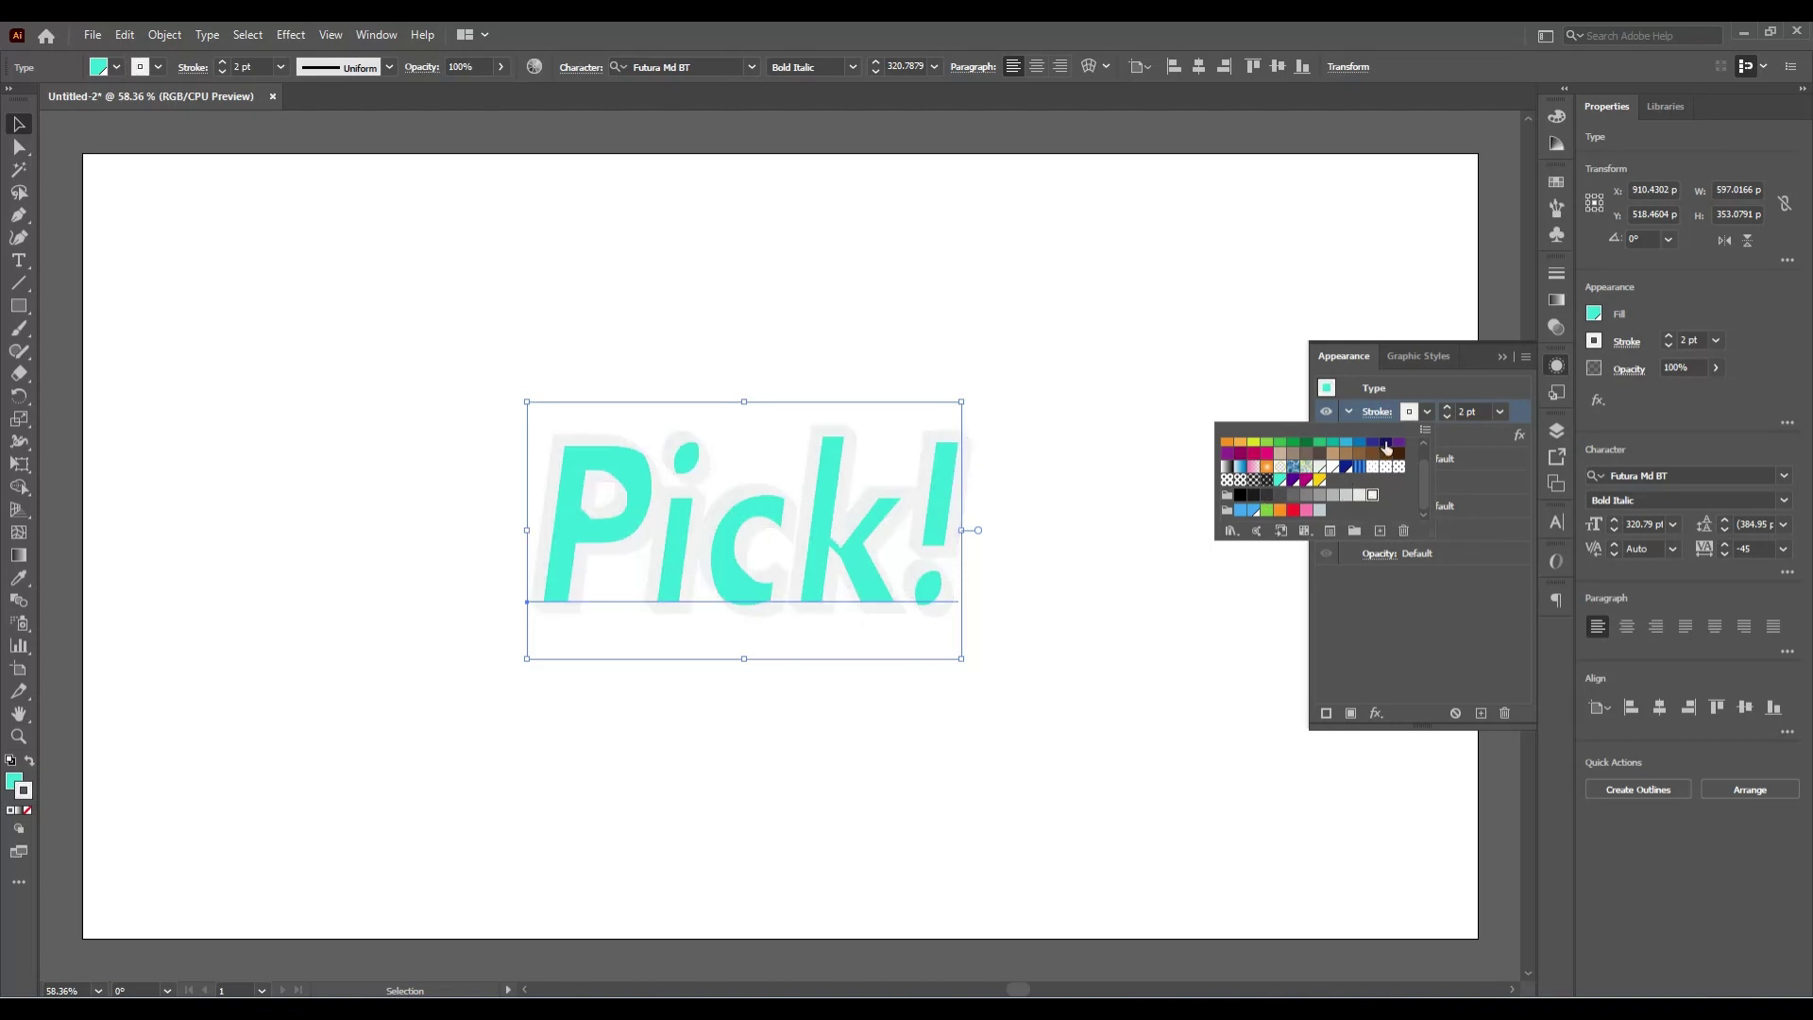
{"action": "scroll", "coordinate": [1385, 440], "scroll_direction": "up", "scroll_amount": 1}
{"action": "left_click", "coordinate": [1385, 458]}
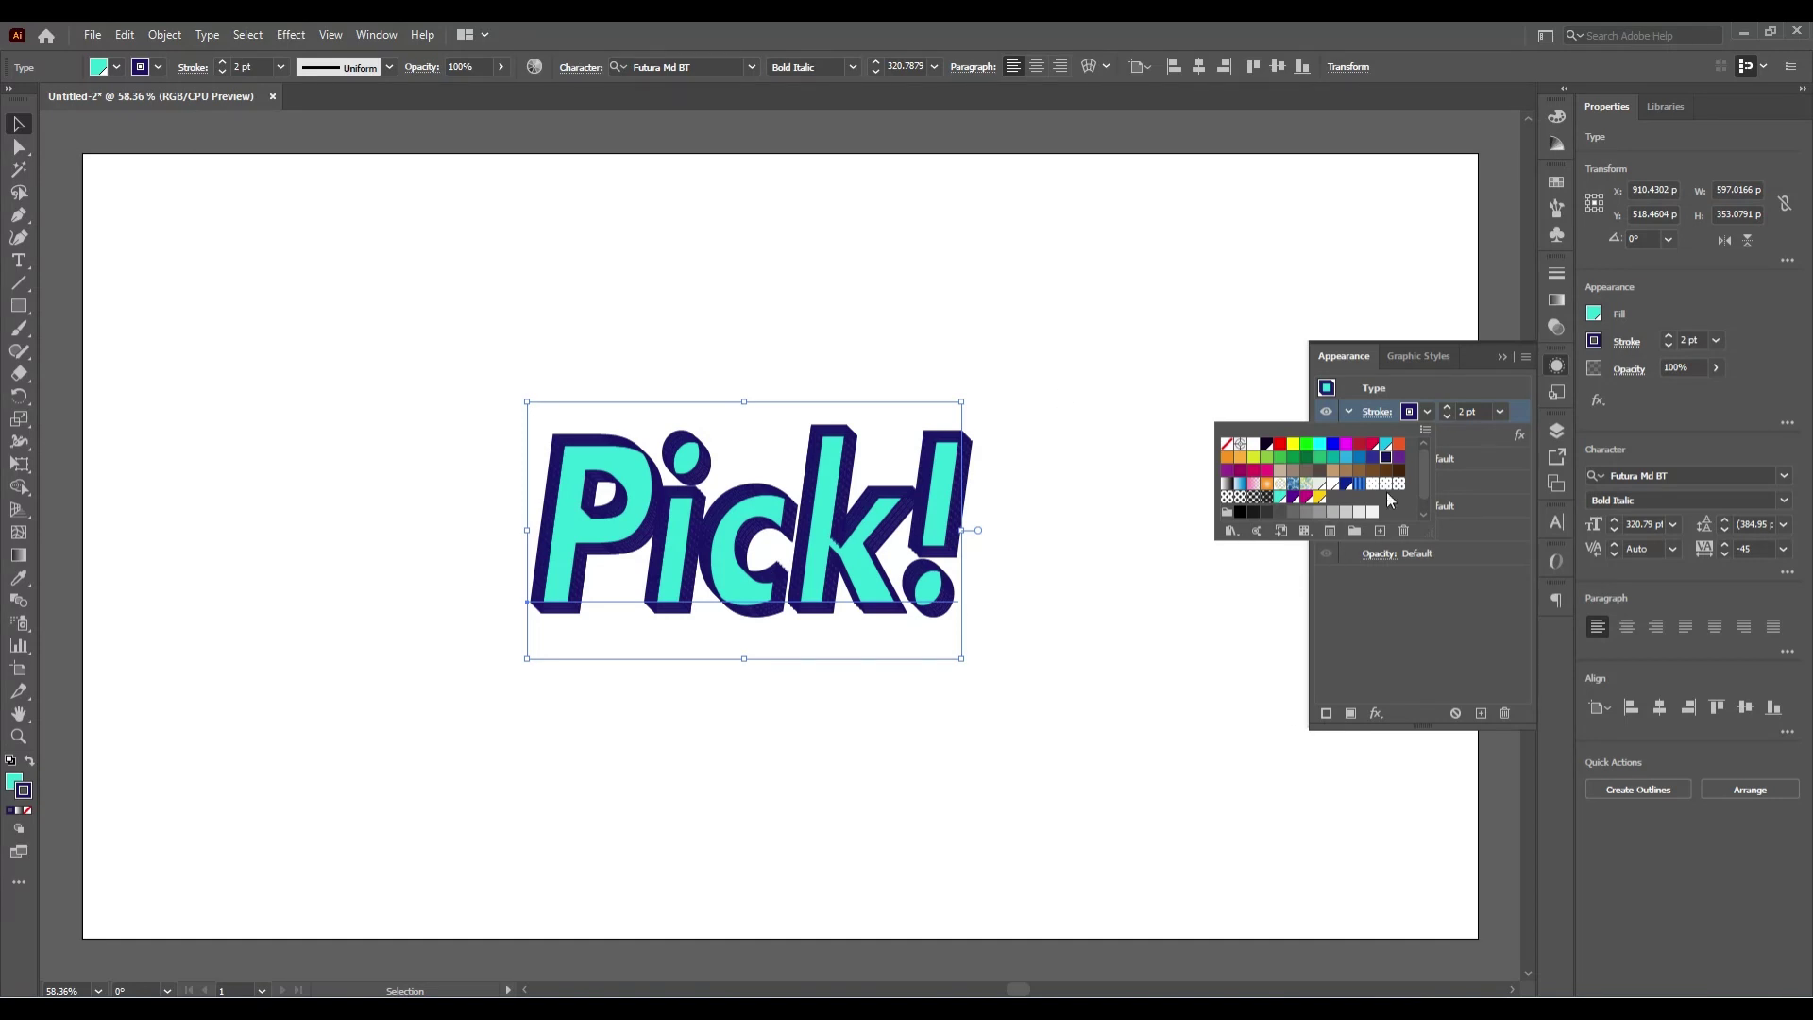
{"action": "left_click", "coordinate": [1213, 647]}
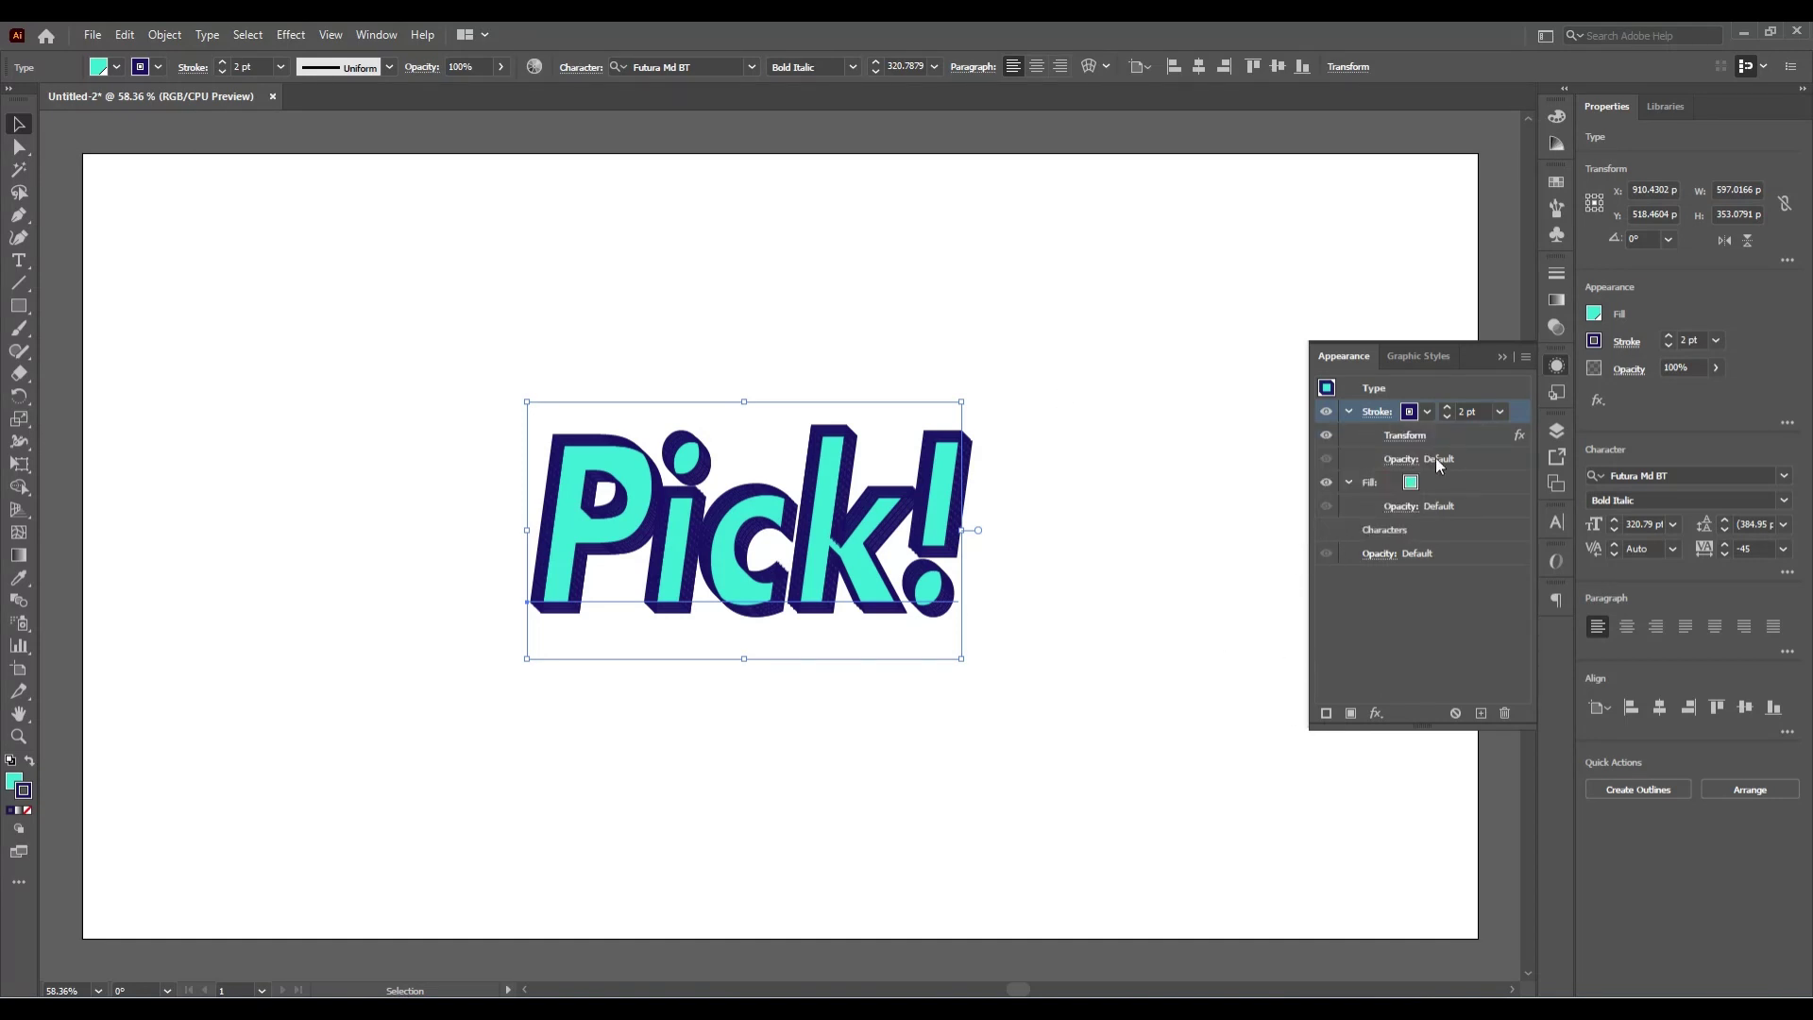
{"action": "left_click", "coordinate": [1325, 713]}
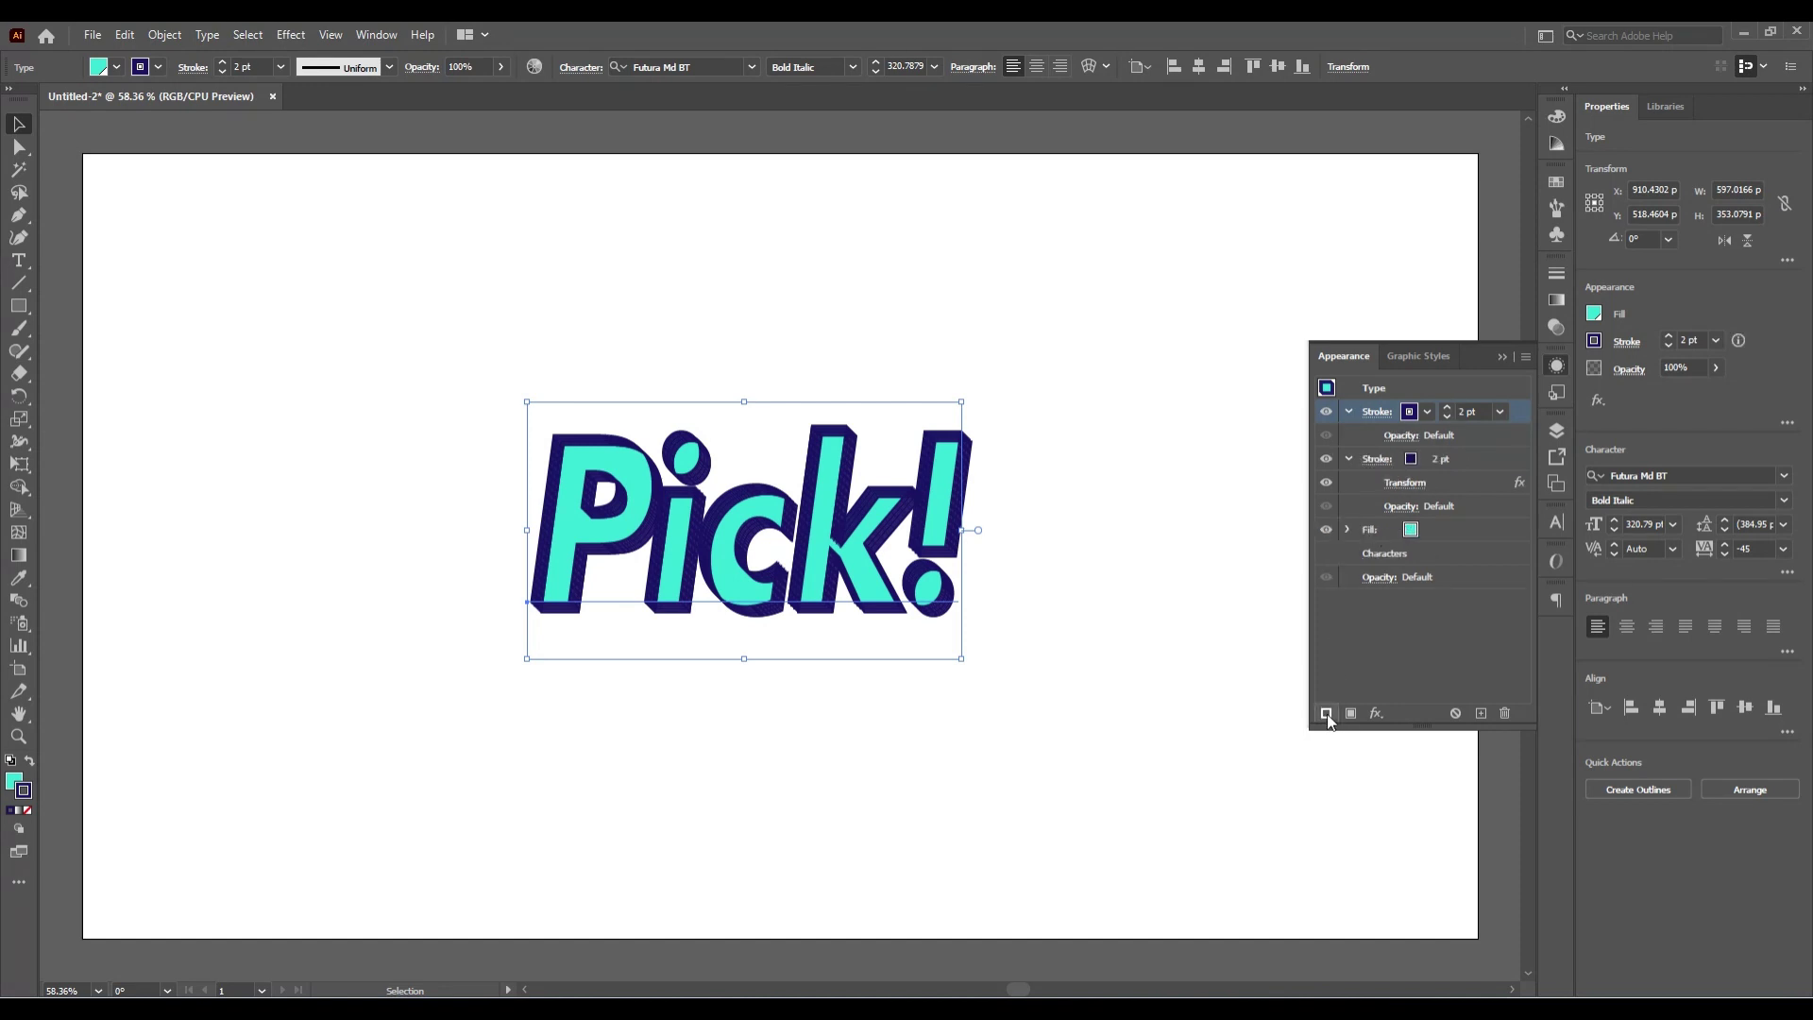
Step: Set the new top stroke's weight to 5 pt
{"action": "left_click", "coordinate": [1430, 459]}
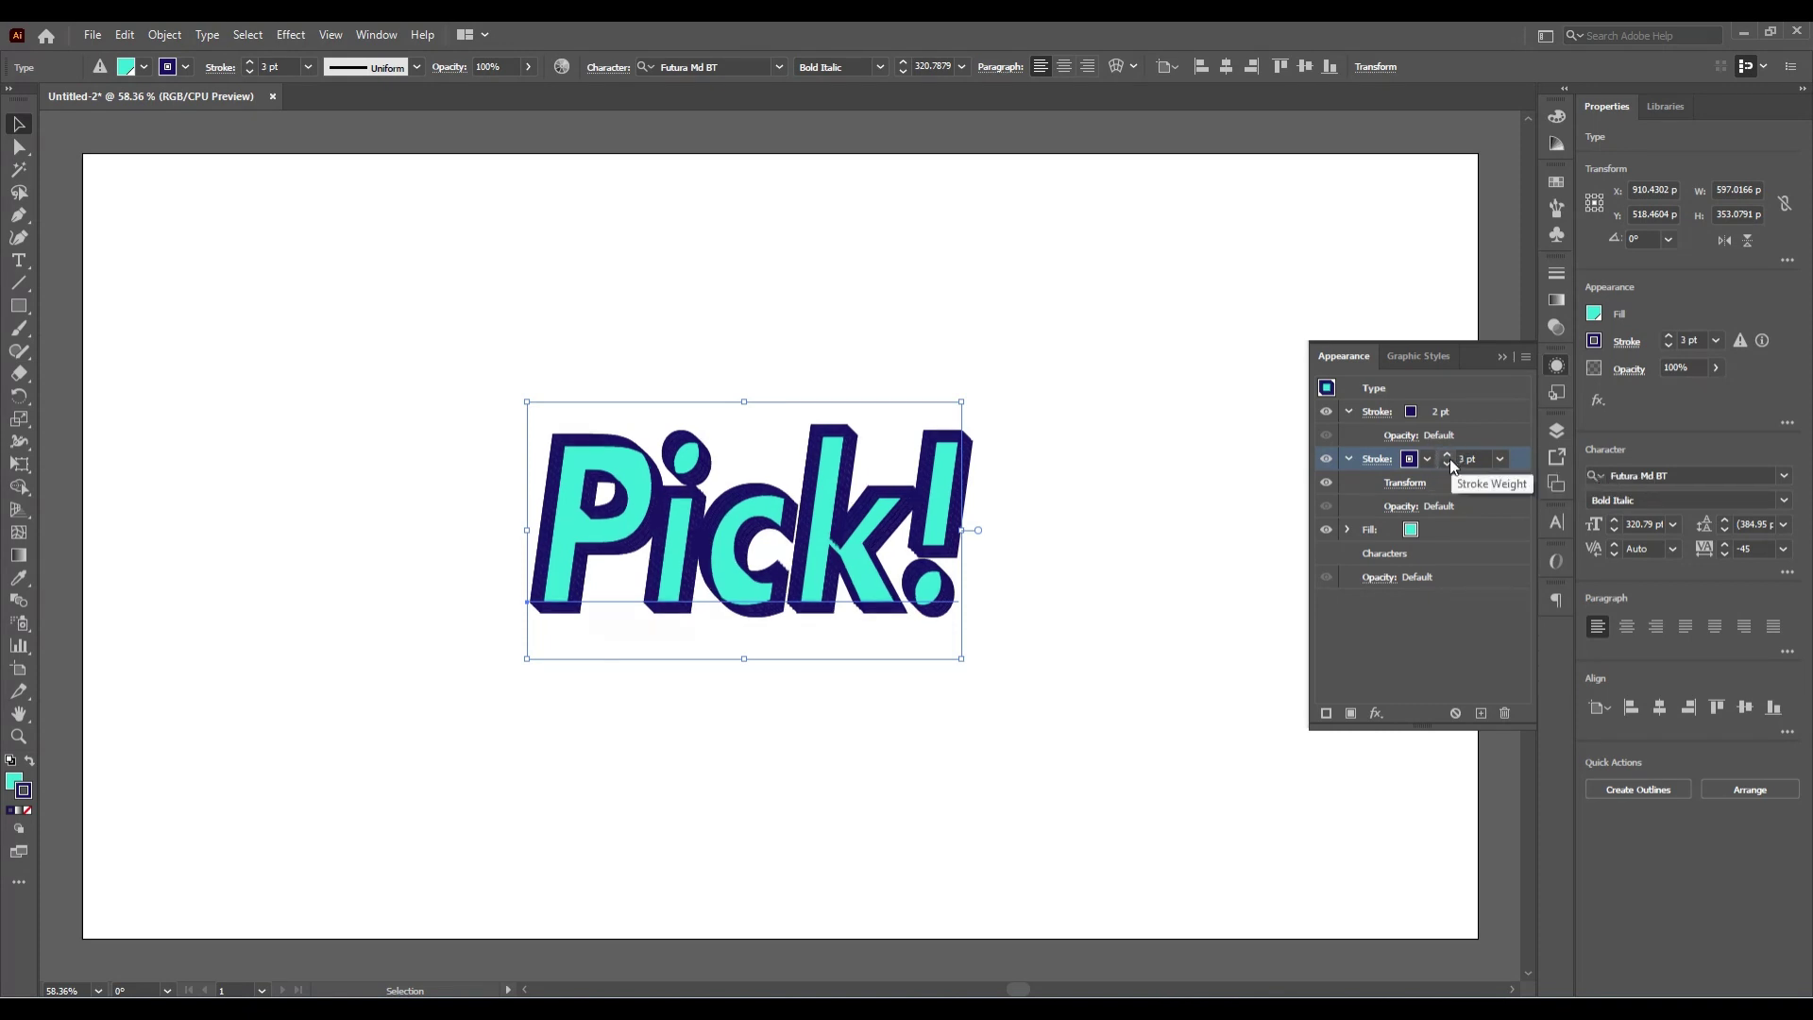
{"action": "left_click", "coordinate": [1444, 413]}
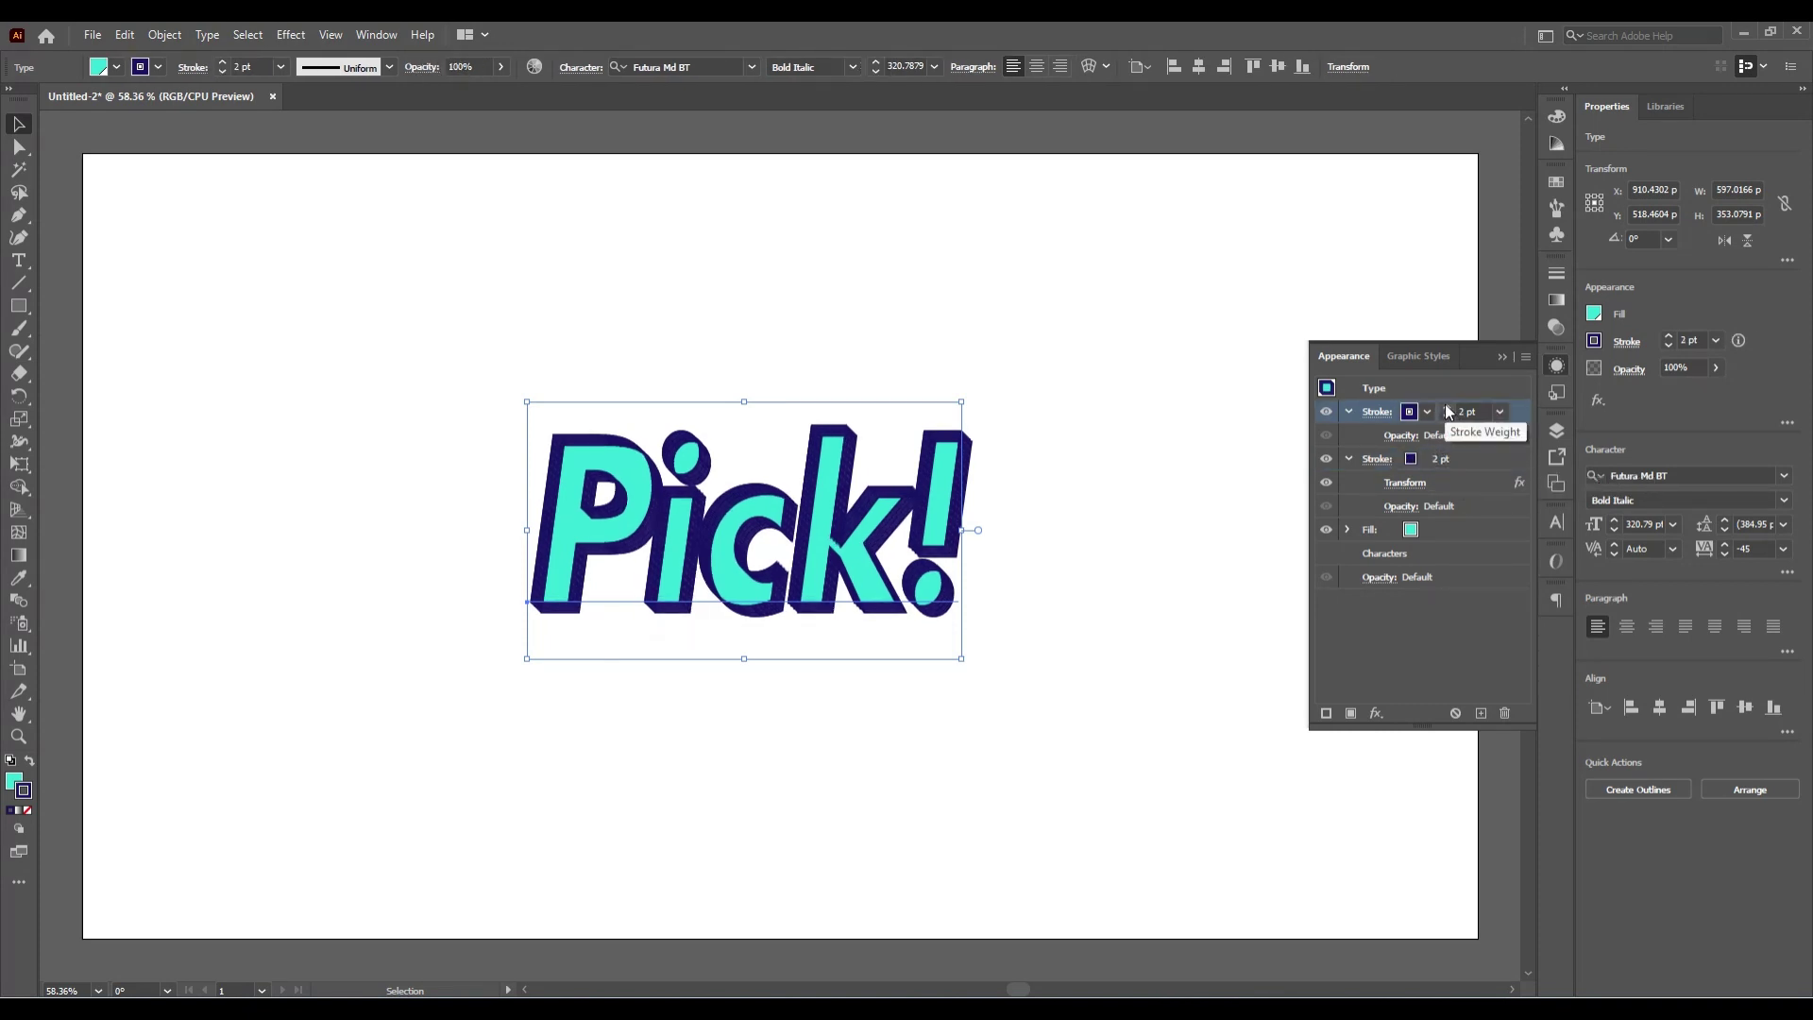
{"action": "left_click", "coordinate": [1427, 416]}
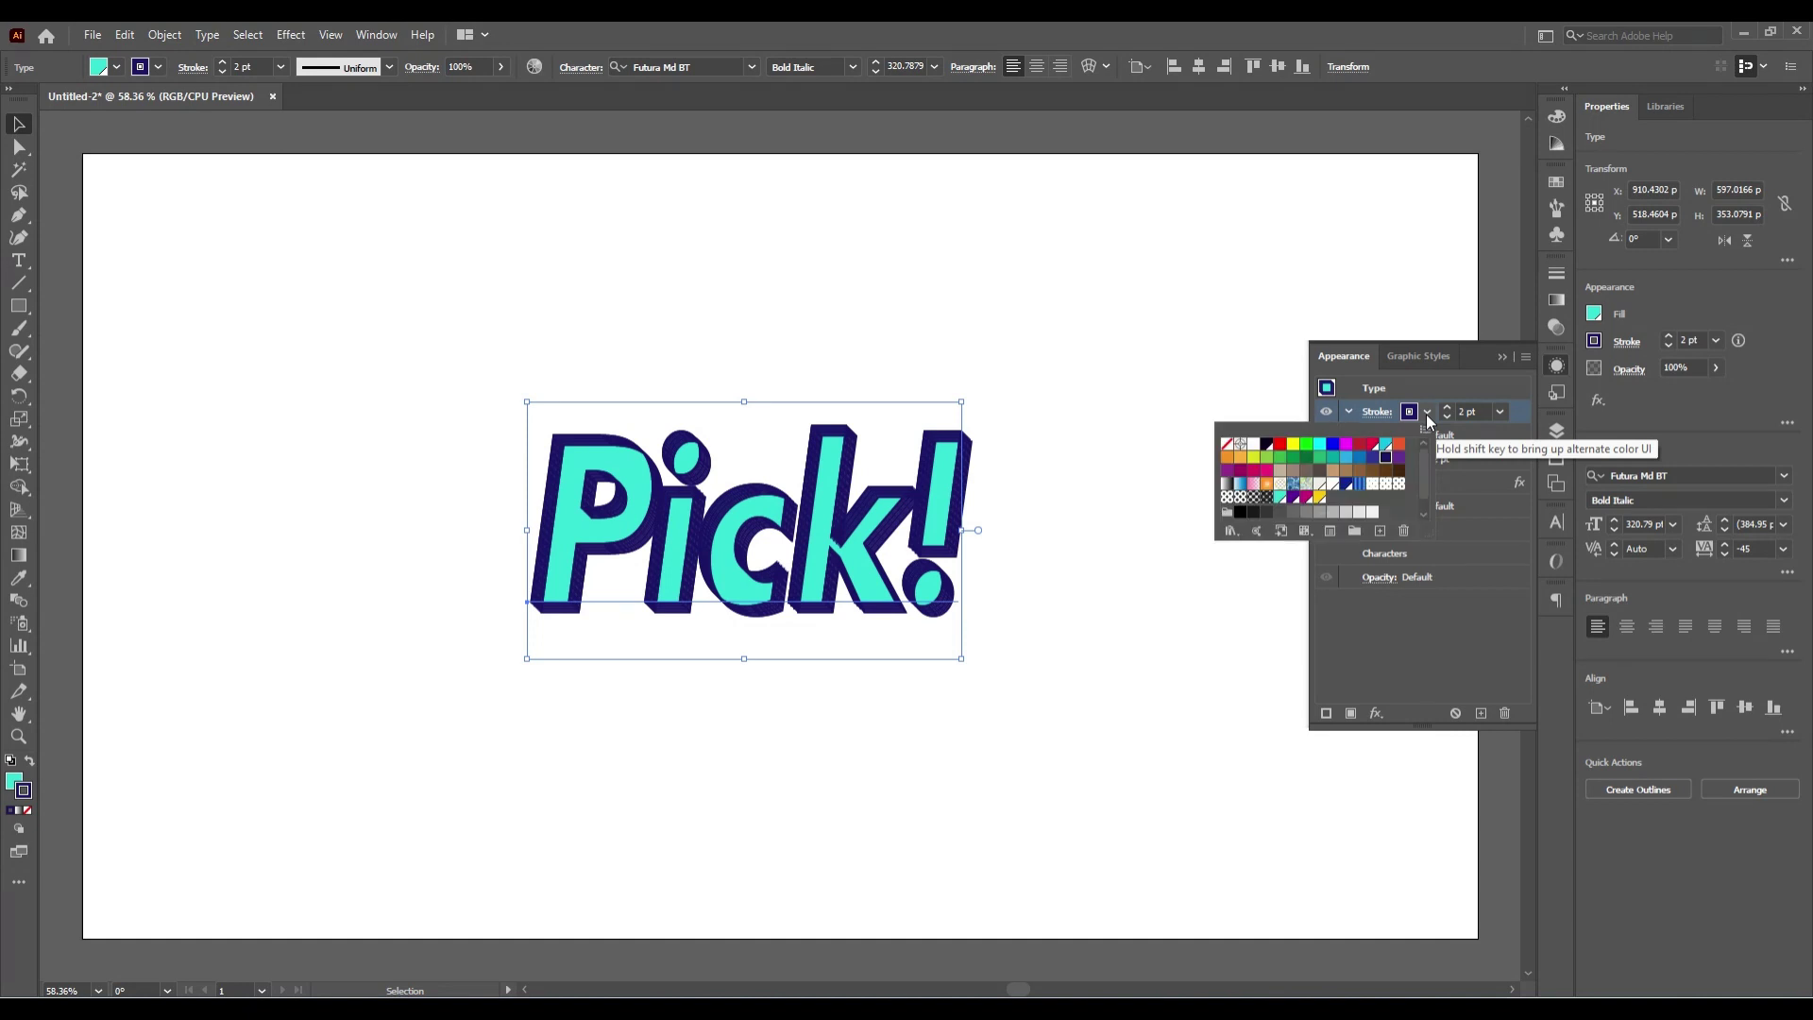
{"action": "left_click", "coordinate": [1319, 497]}
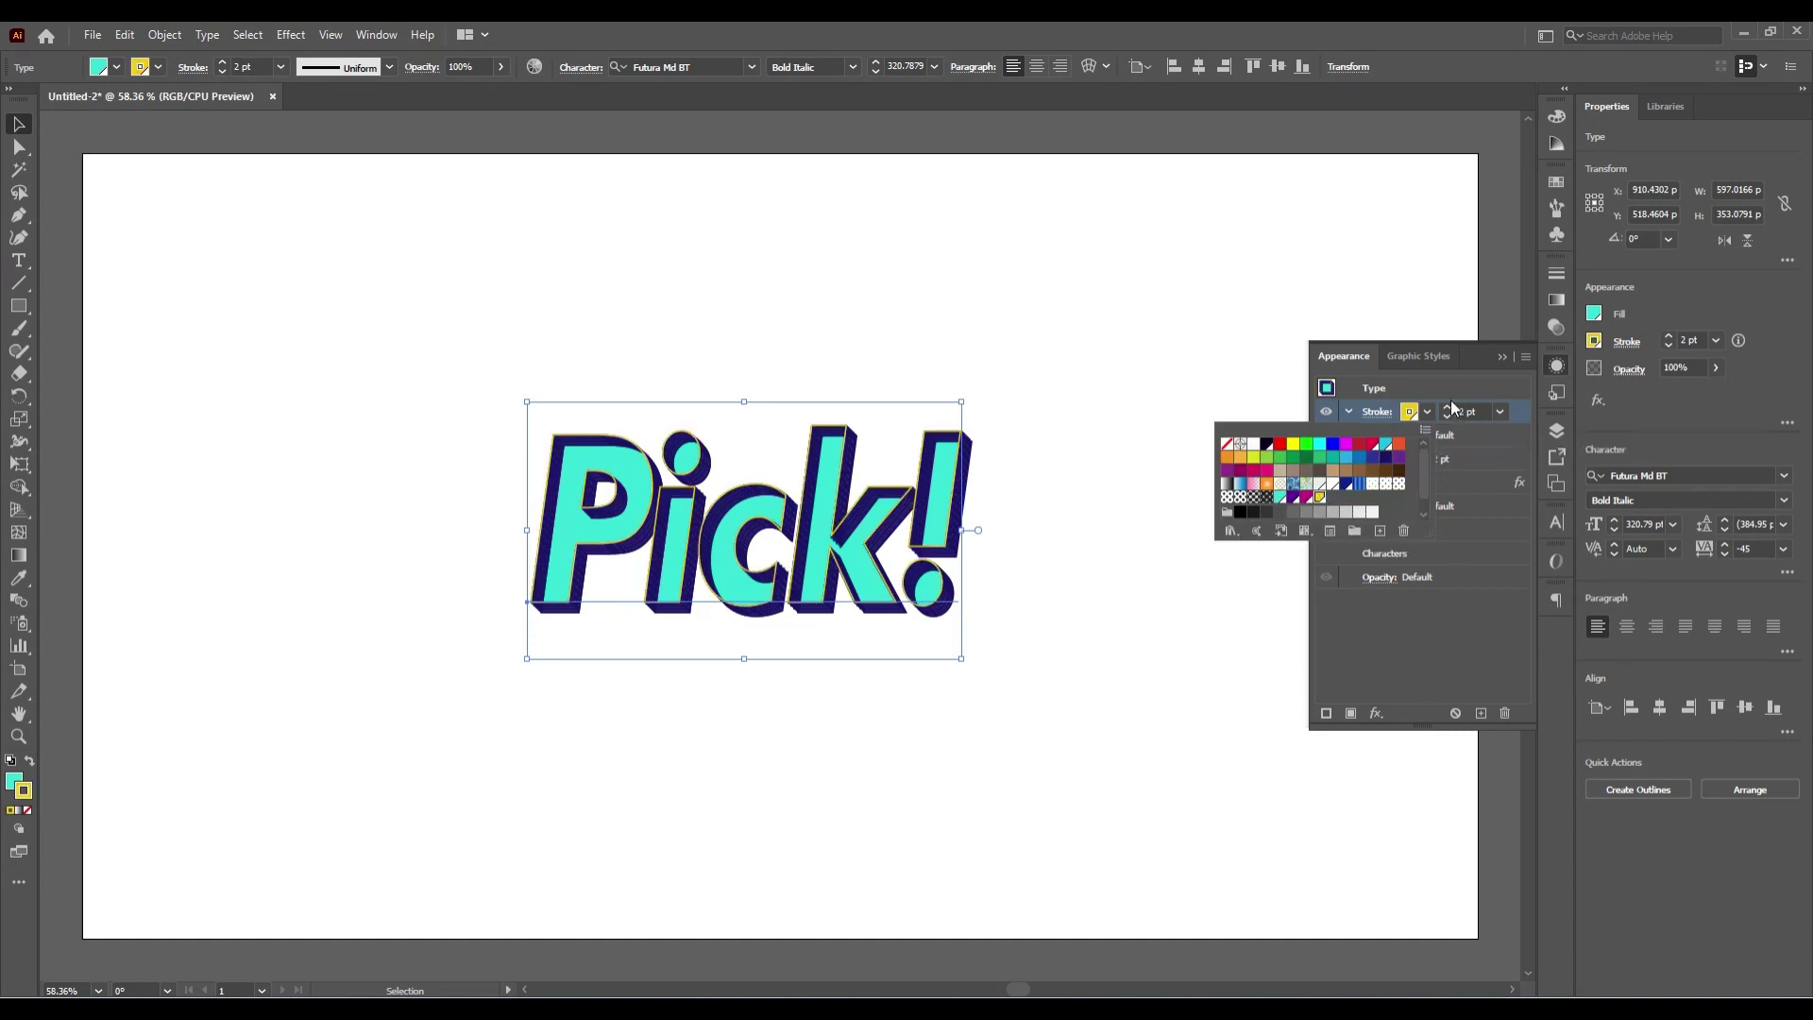
{"action": "left_click", "coordinate": [1449, 406]}
{"action": "left_click", "coordinate": [1449, 406]}
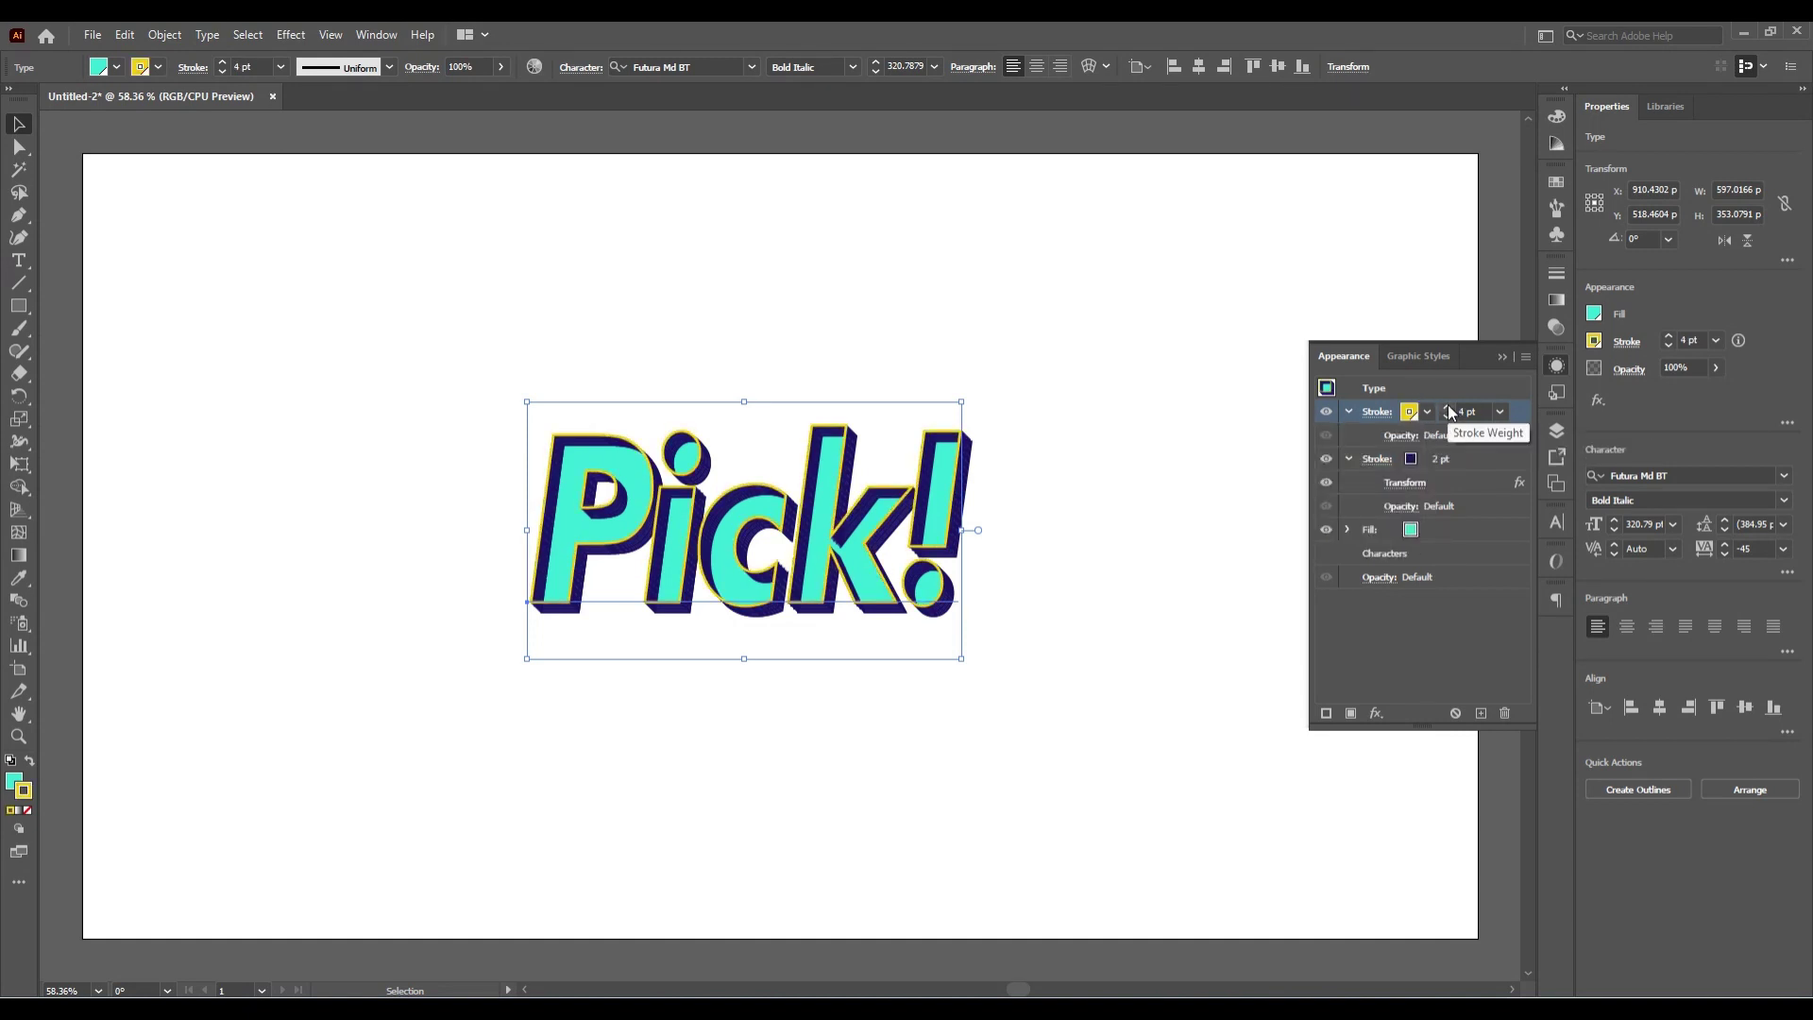
{"action": "left_click", "coordinate": [1448, 407]}
{"action": "left_click", "coordinate": [1449, 406]}
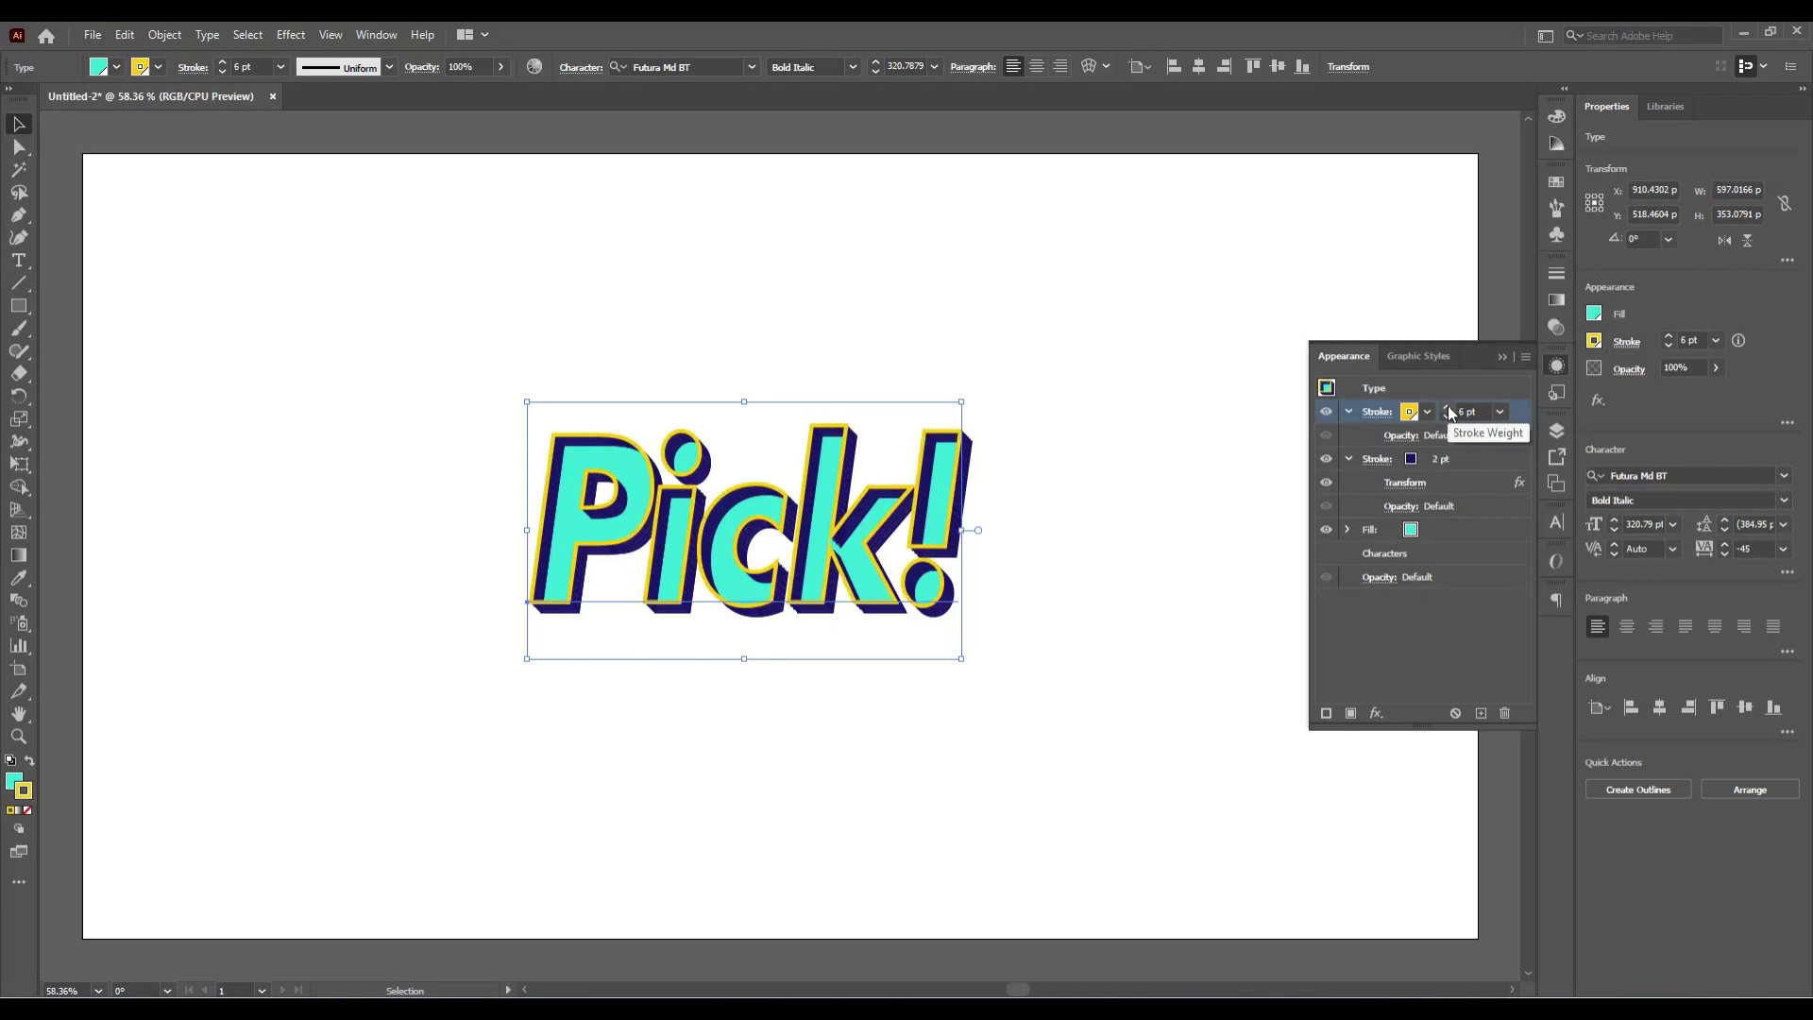
{"action": "left_click", "coordinate": [1445, 418]}
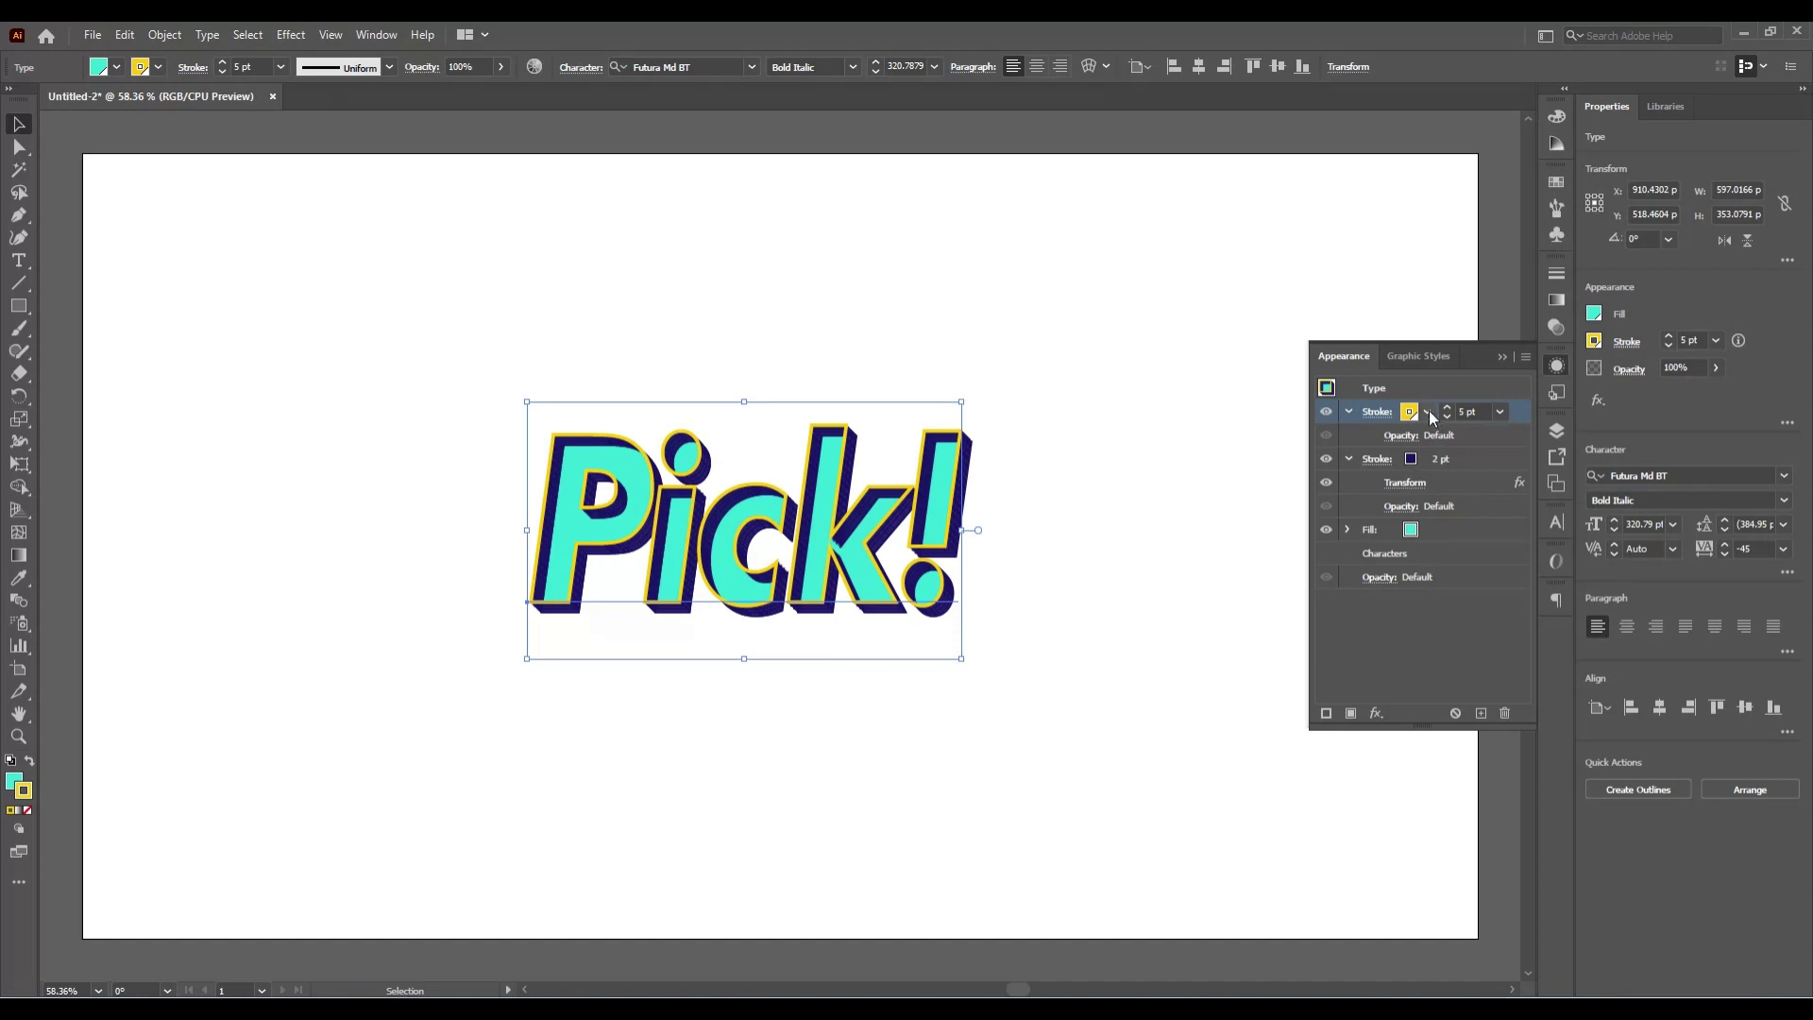
Step: Colour the top stroke a bright magenta-pink
{"action": "left_click", "coordinate": [1428, 412]}
{"action": "left_click", "coordinate": [1305, 497]}
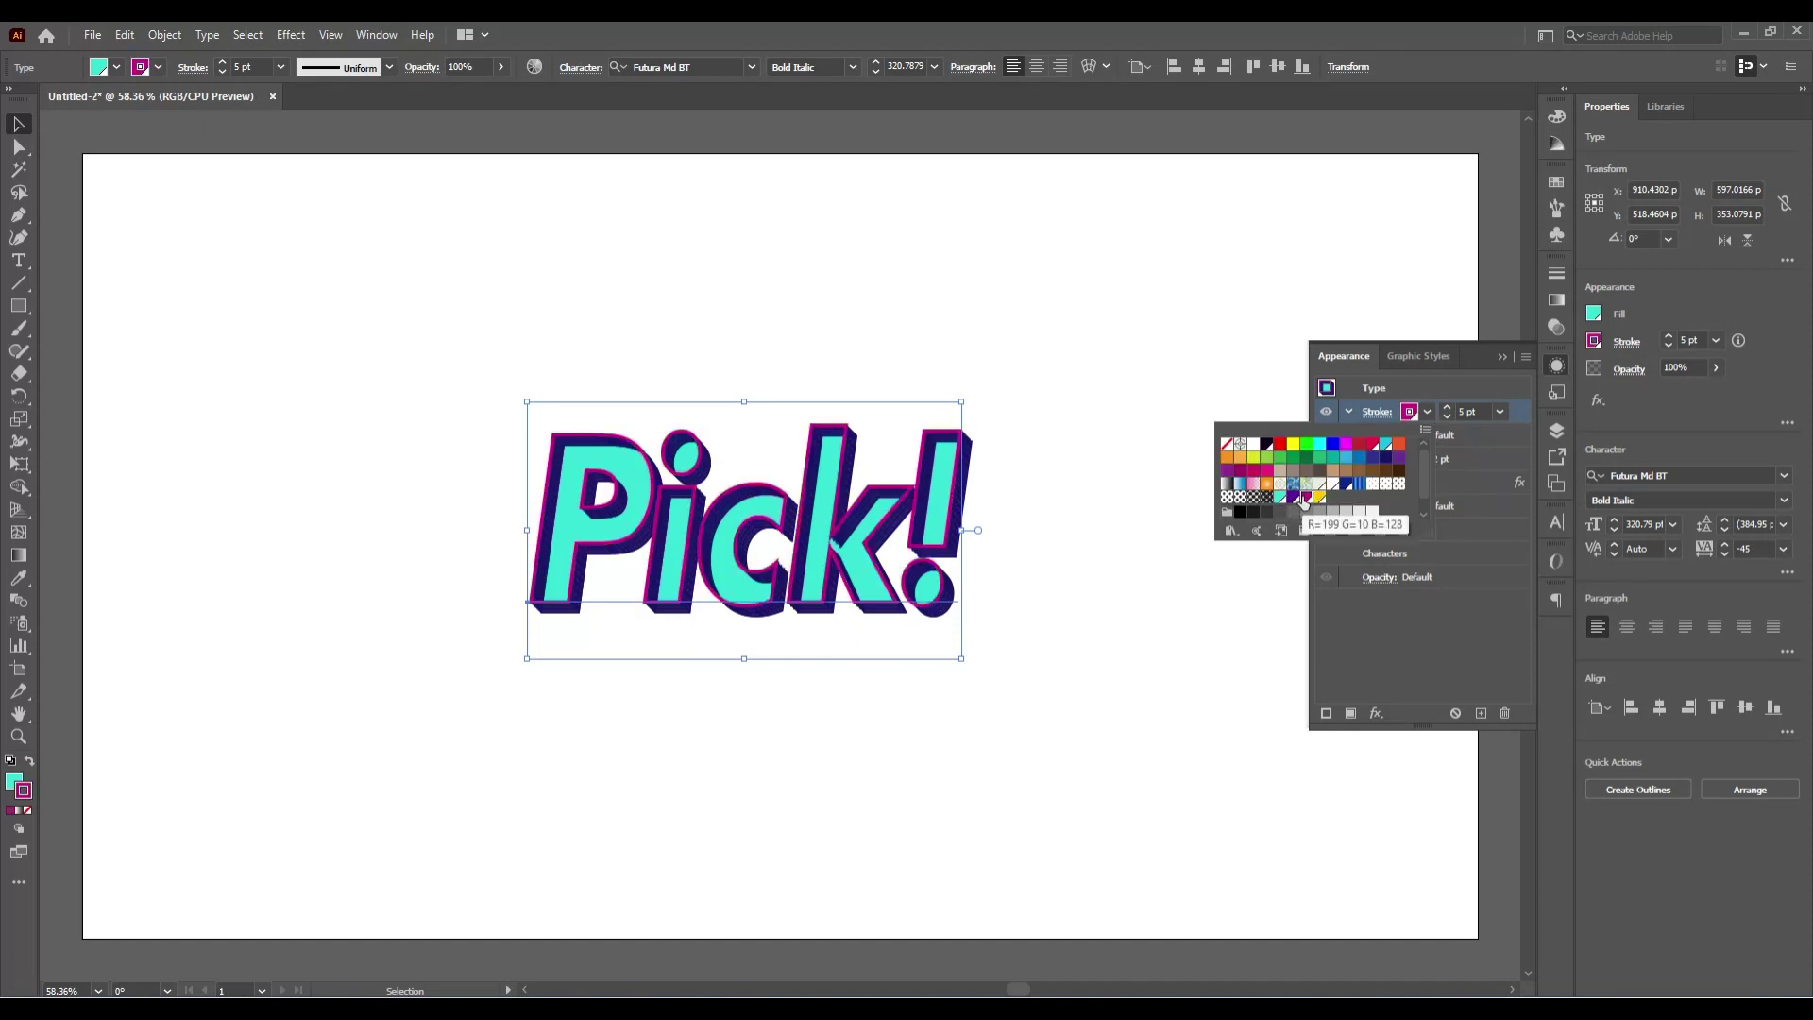
{"action": "left_click", "coordinate": [1293, 497]}
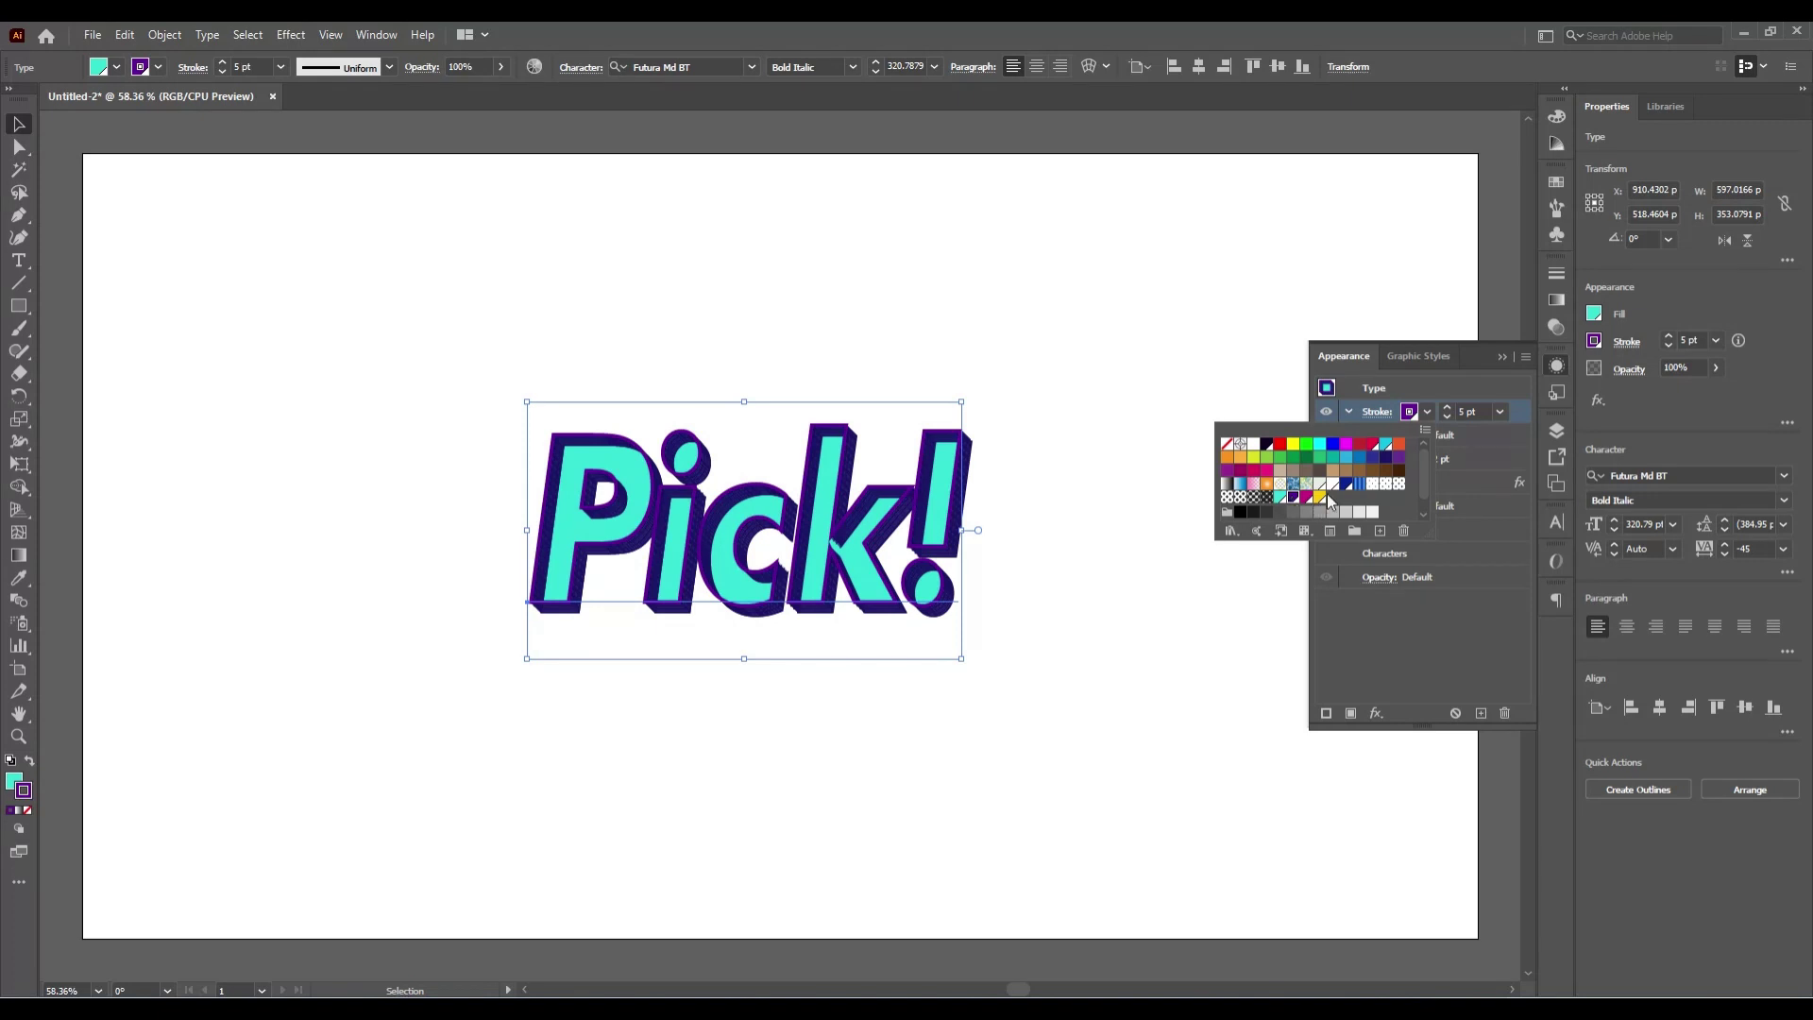
{"action": "left_click", "coordinate": [1305, 497]}
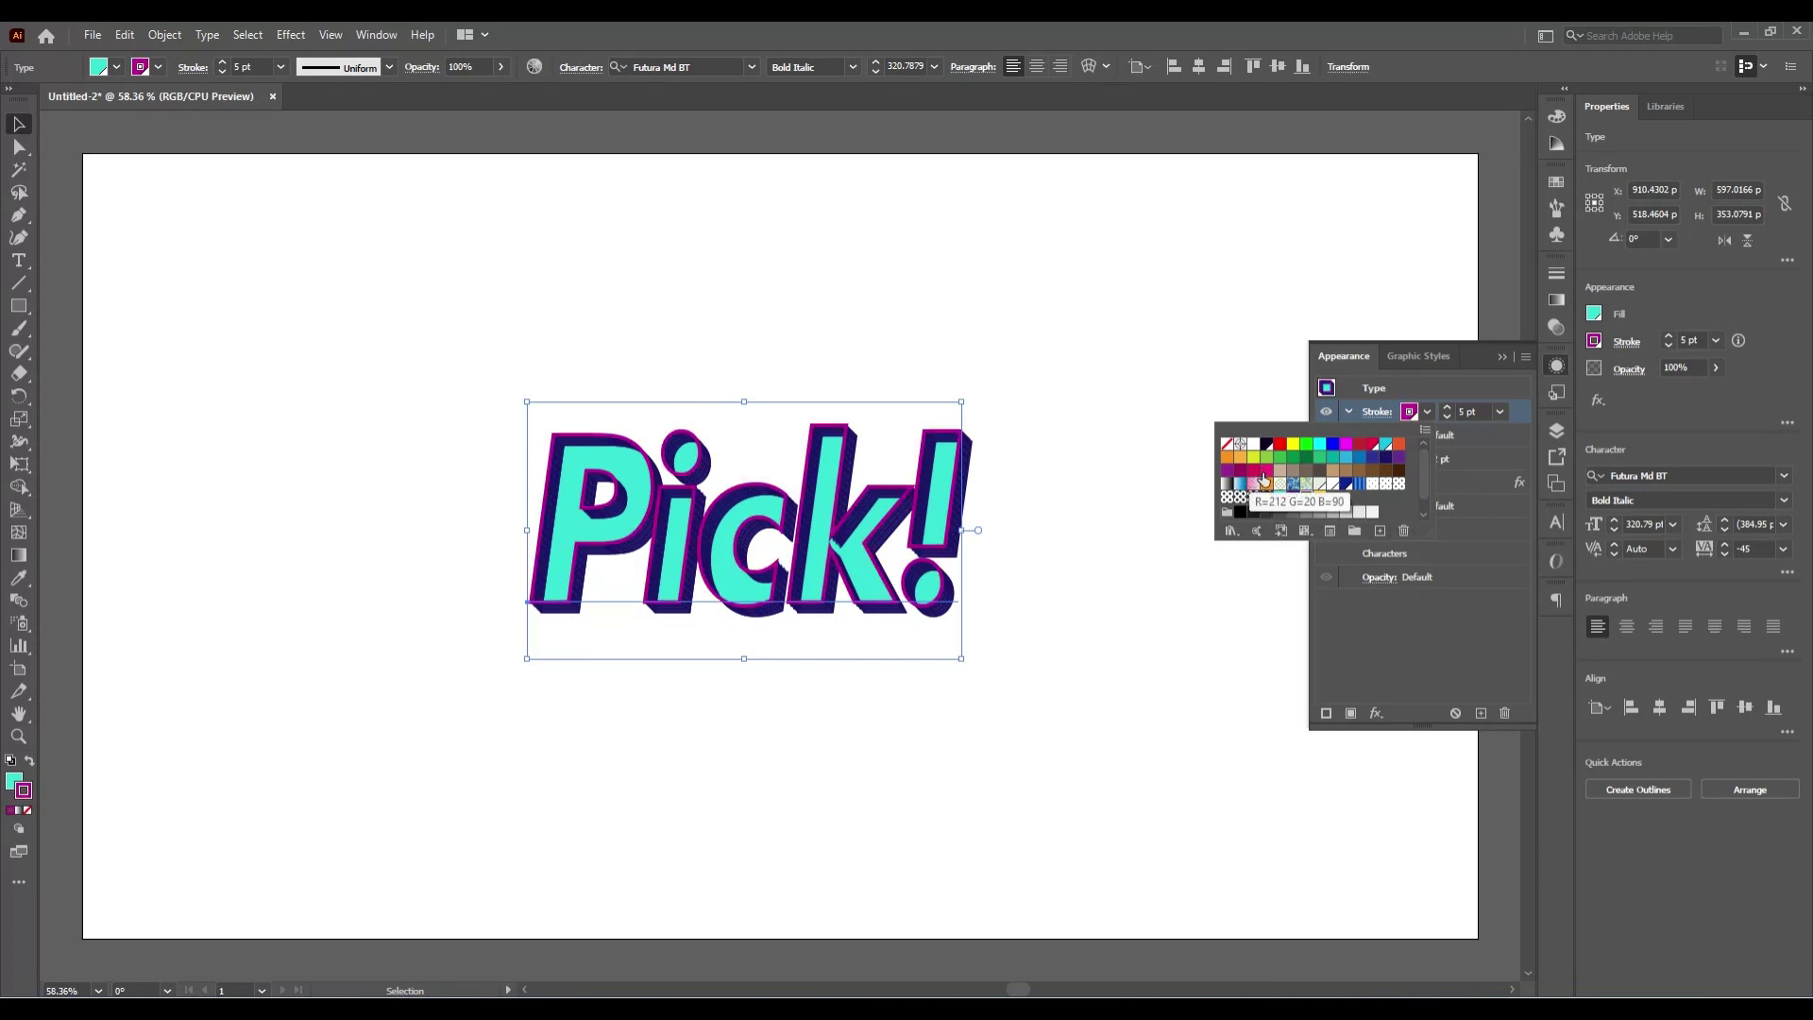
{"action": "left_click", "coordinate": [1266, 471]}
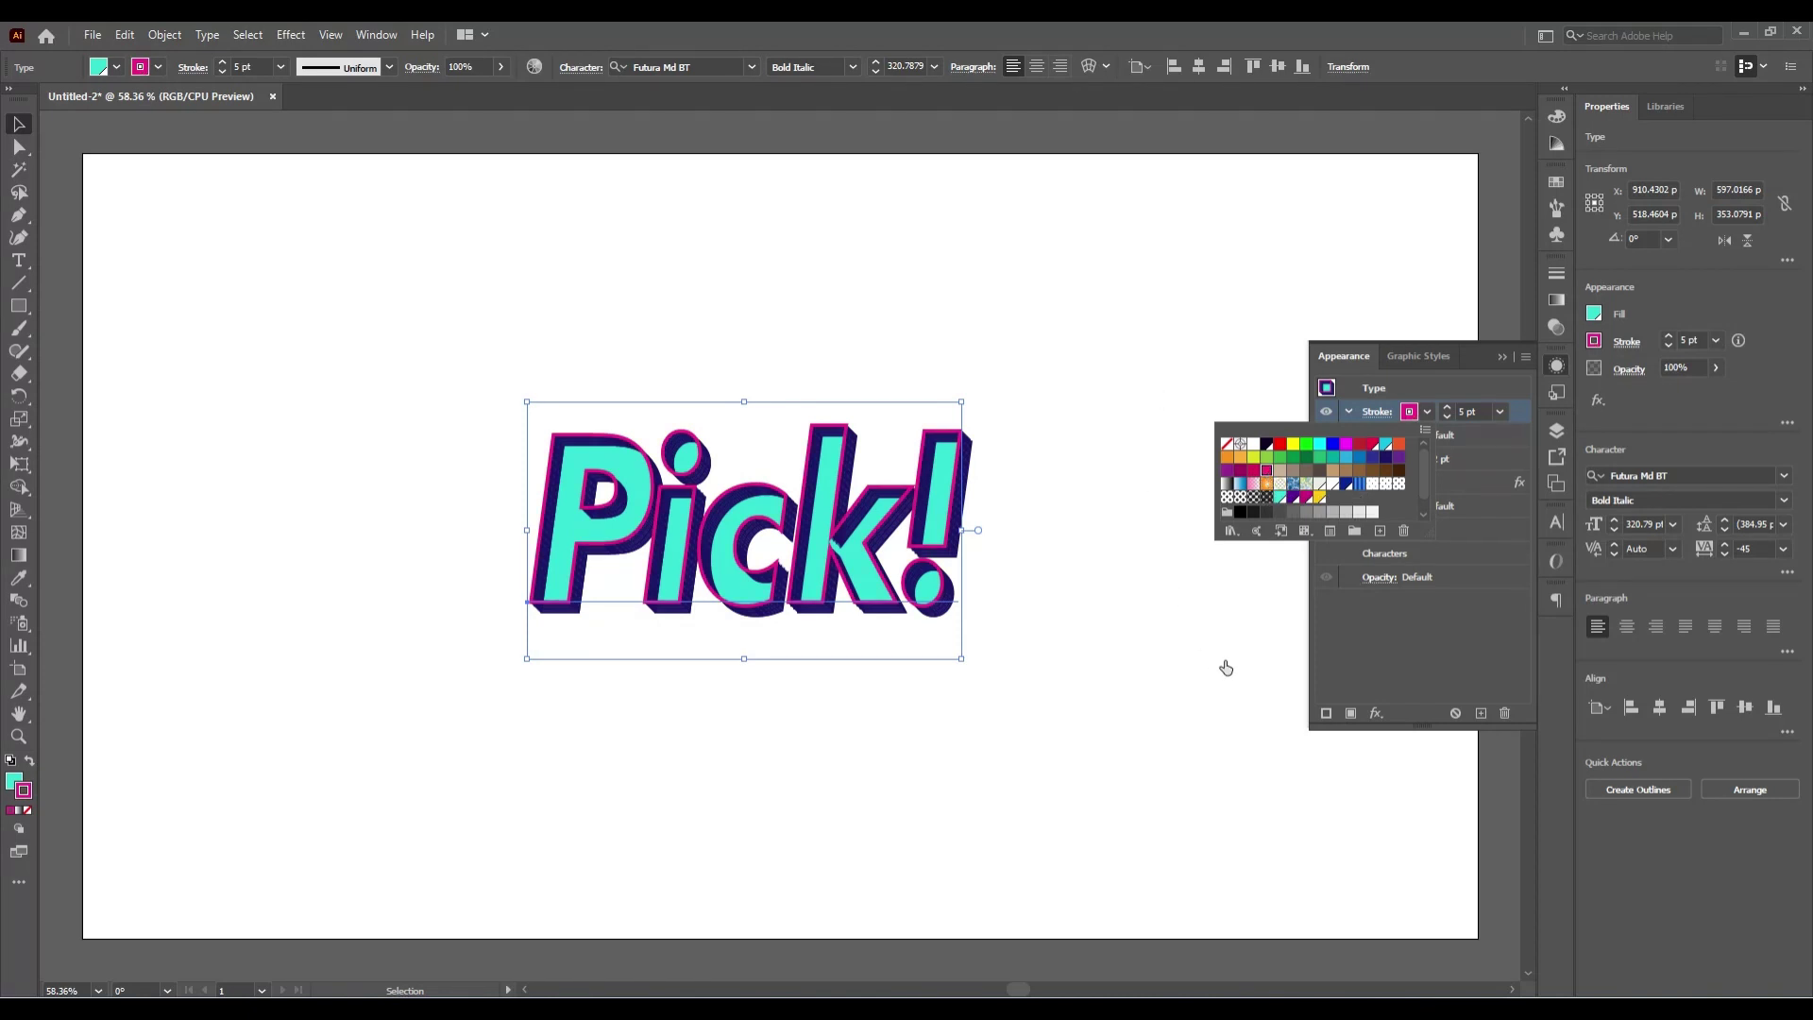
{"action": "scroll", "coordinate": [1335, 477], "scroll_direction": "down", "scroll_amount": 1}
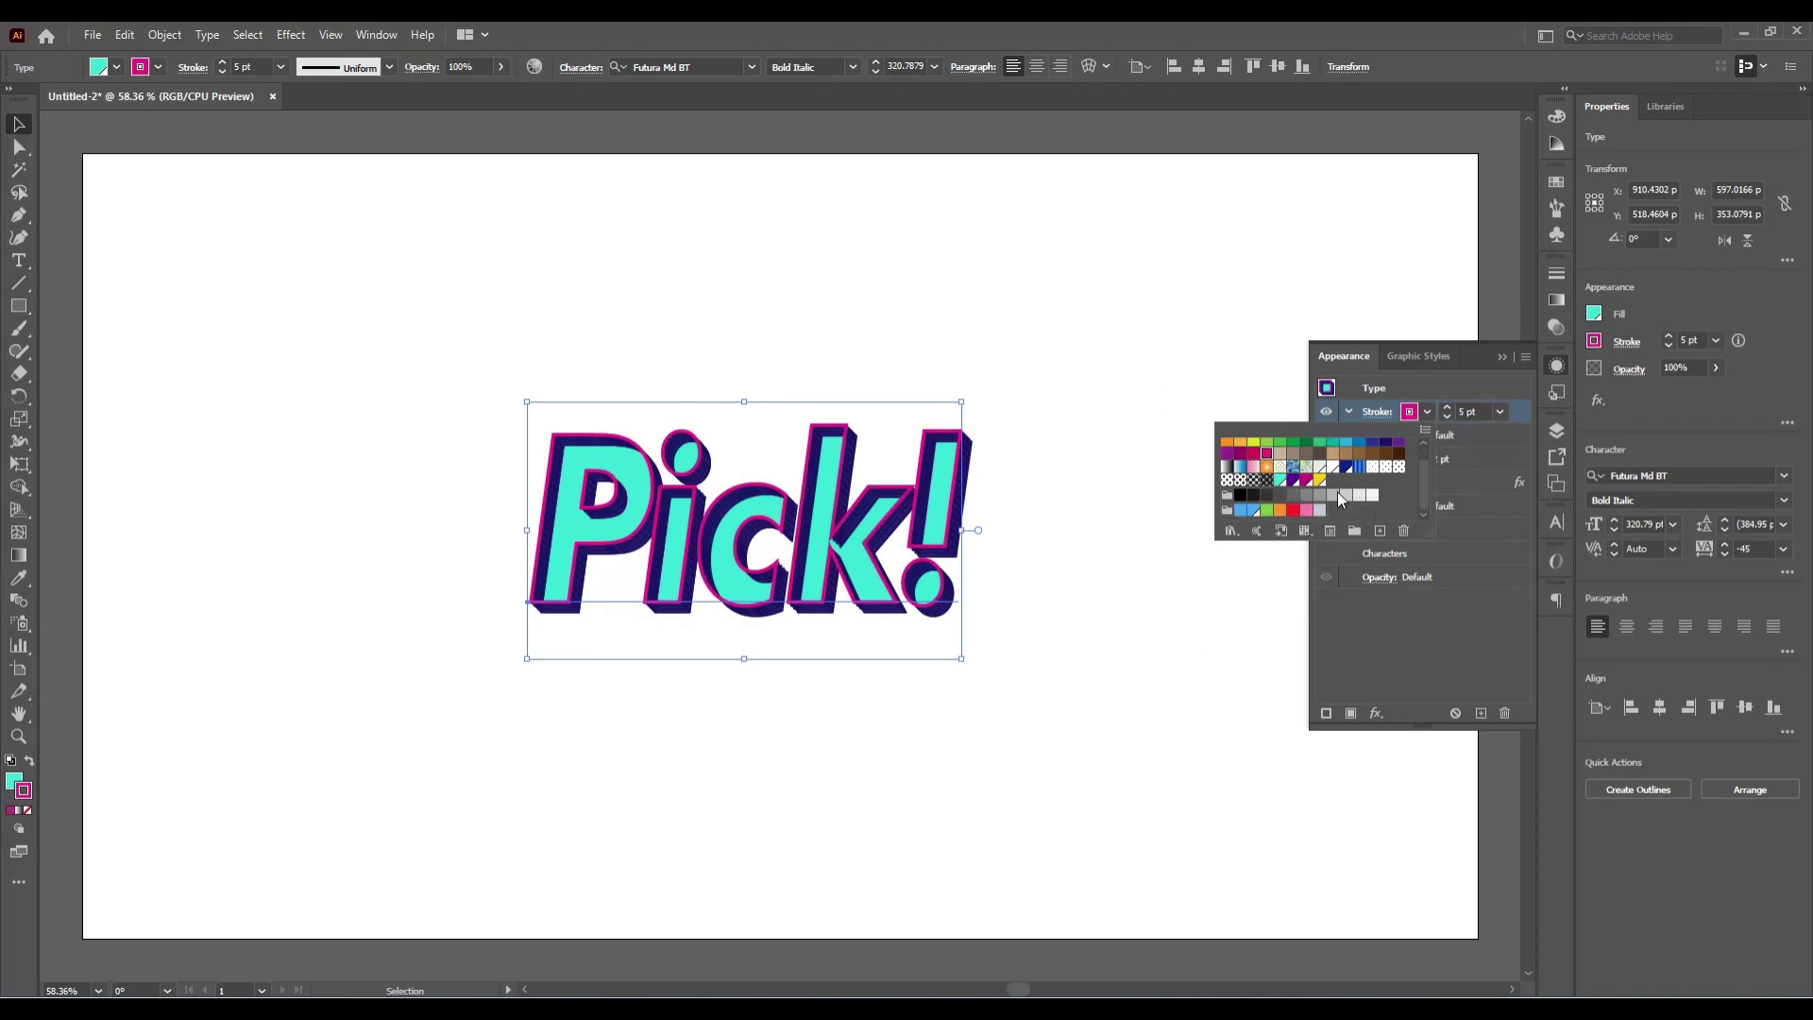
{"action": "left_click", "coordinate": [1254, 713]}
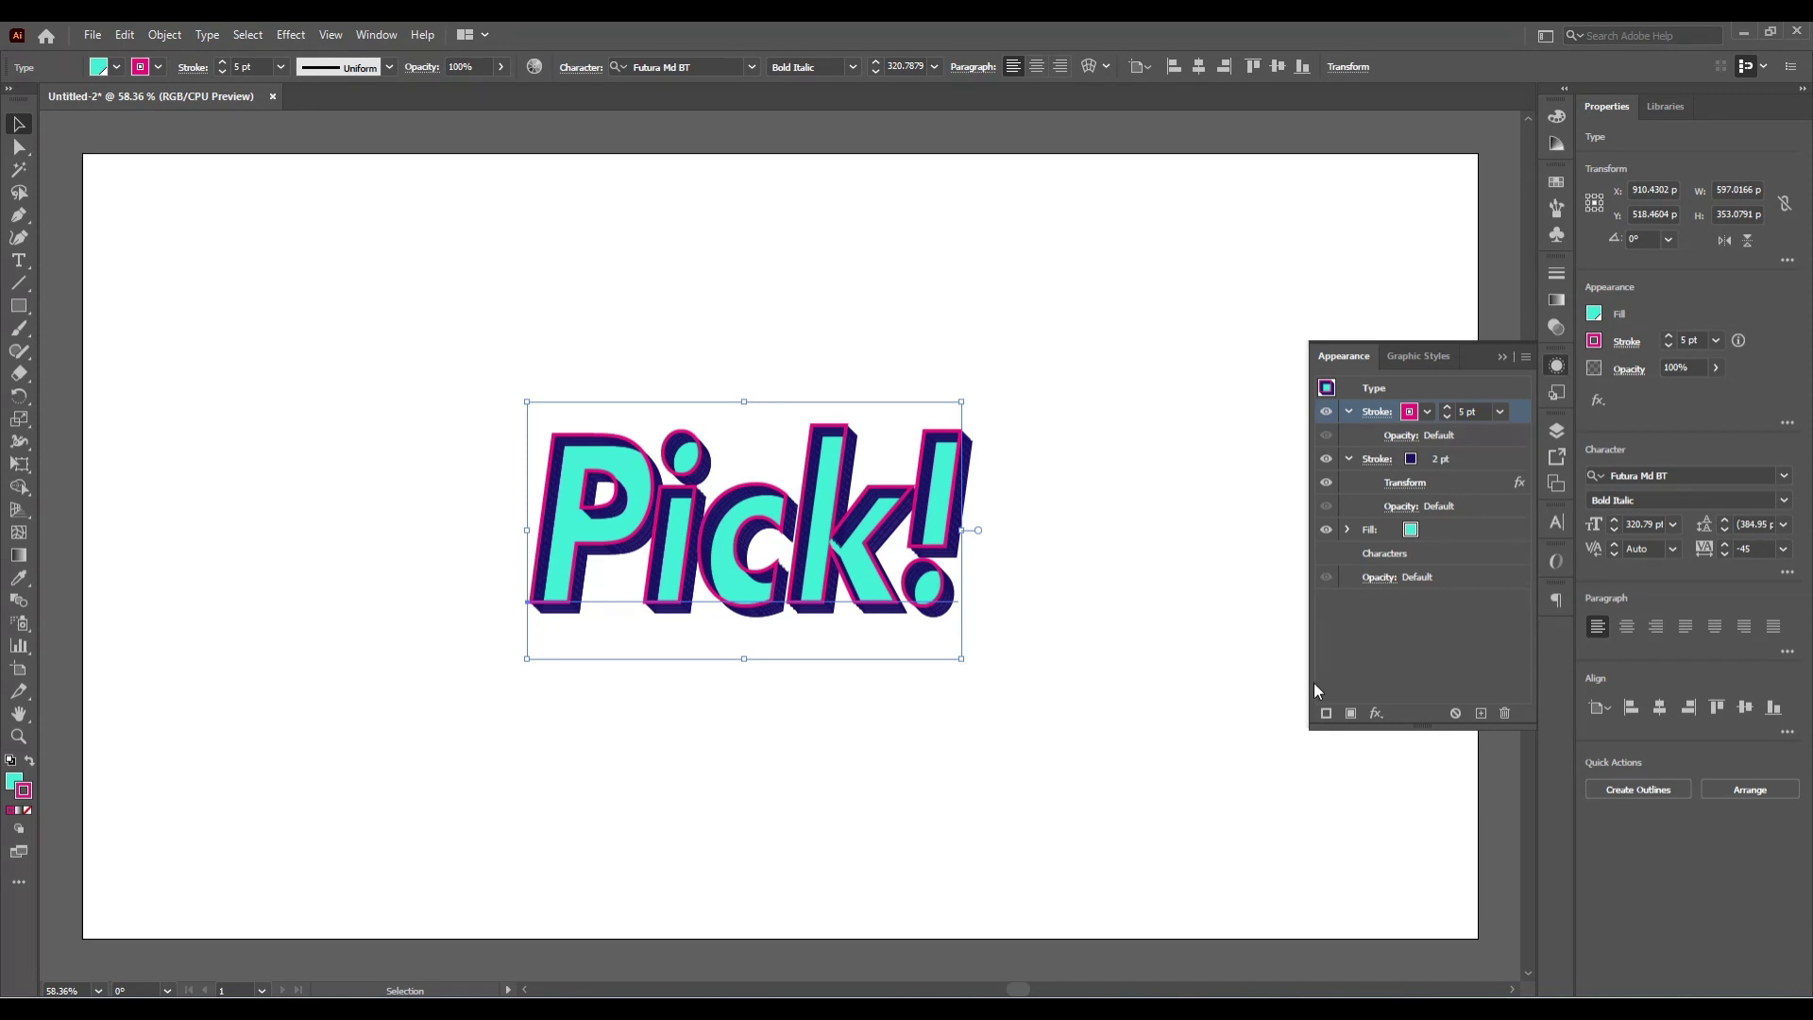
Step: Set the navy extruded stroke to 3 pt and reopen its Transform effect settings
{"action": "left_click", "coordinate": [1464, 532]}
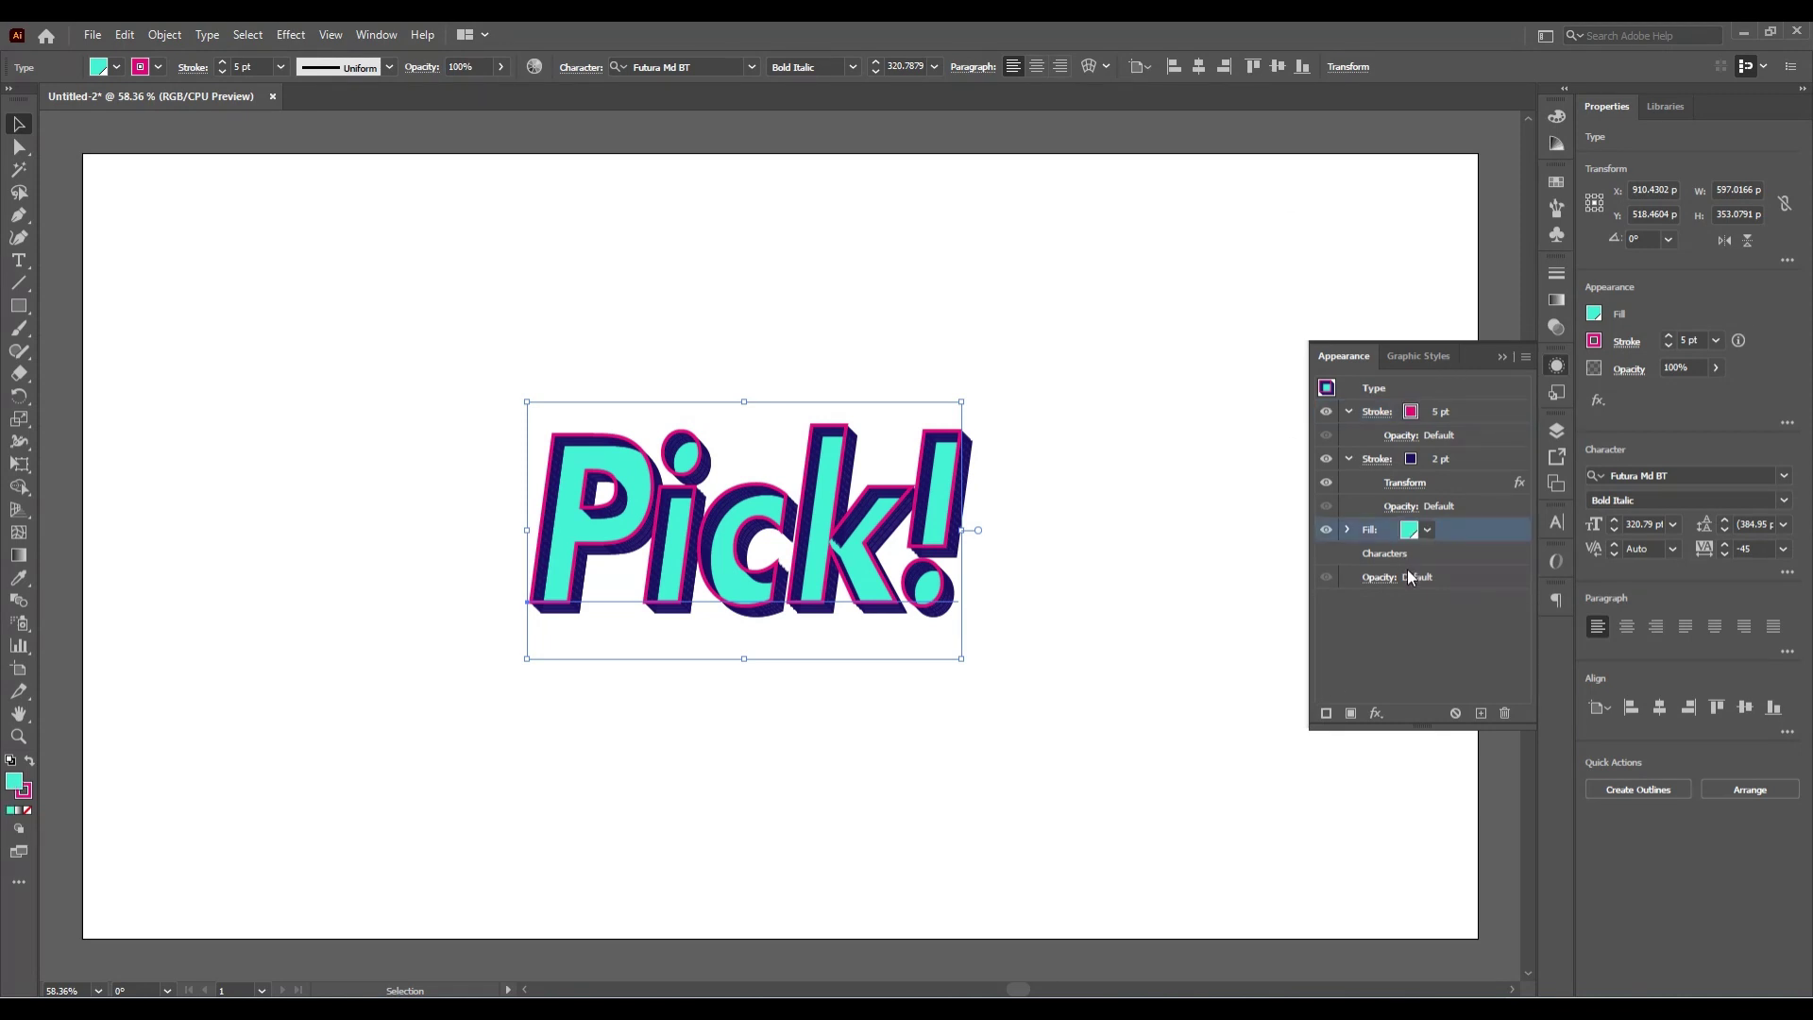
{"action": "left_click", "coordinate": [1435, 459]}
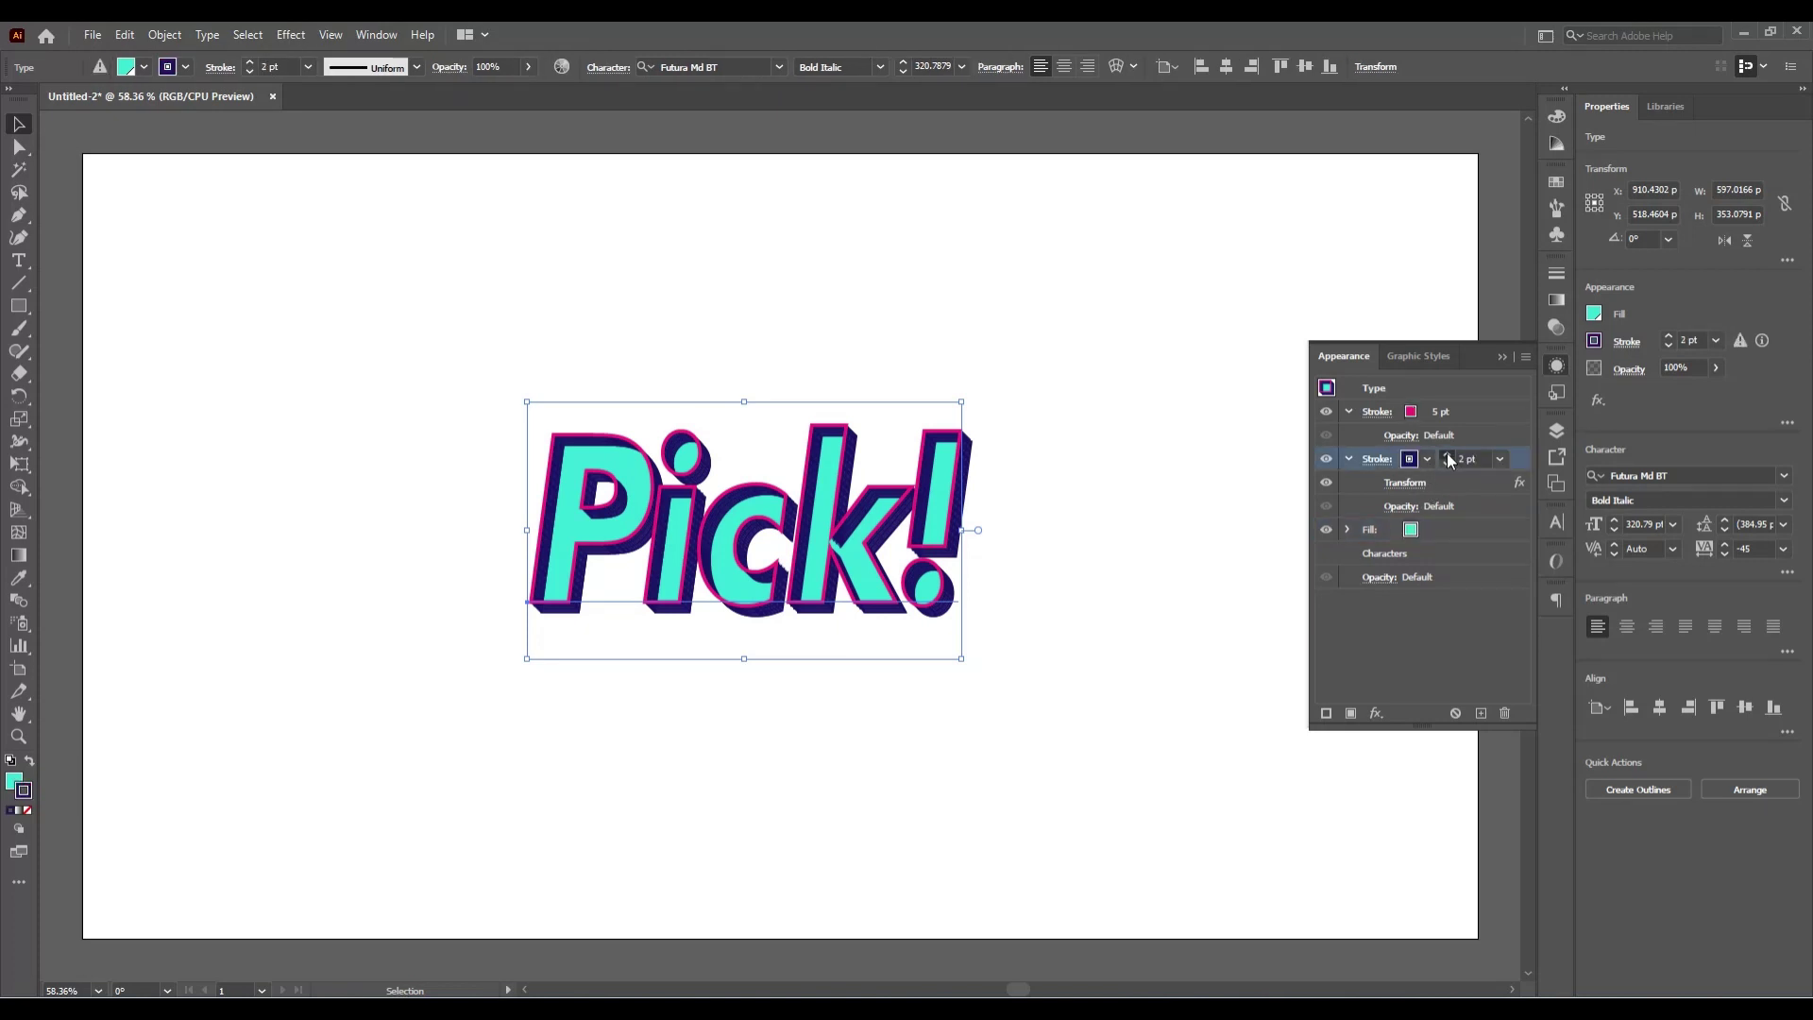
{"action": "left_click", "coordinate": [1448, 454]}
{"action": "left_click", "coordinate": [1447, 454]}
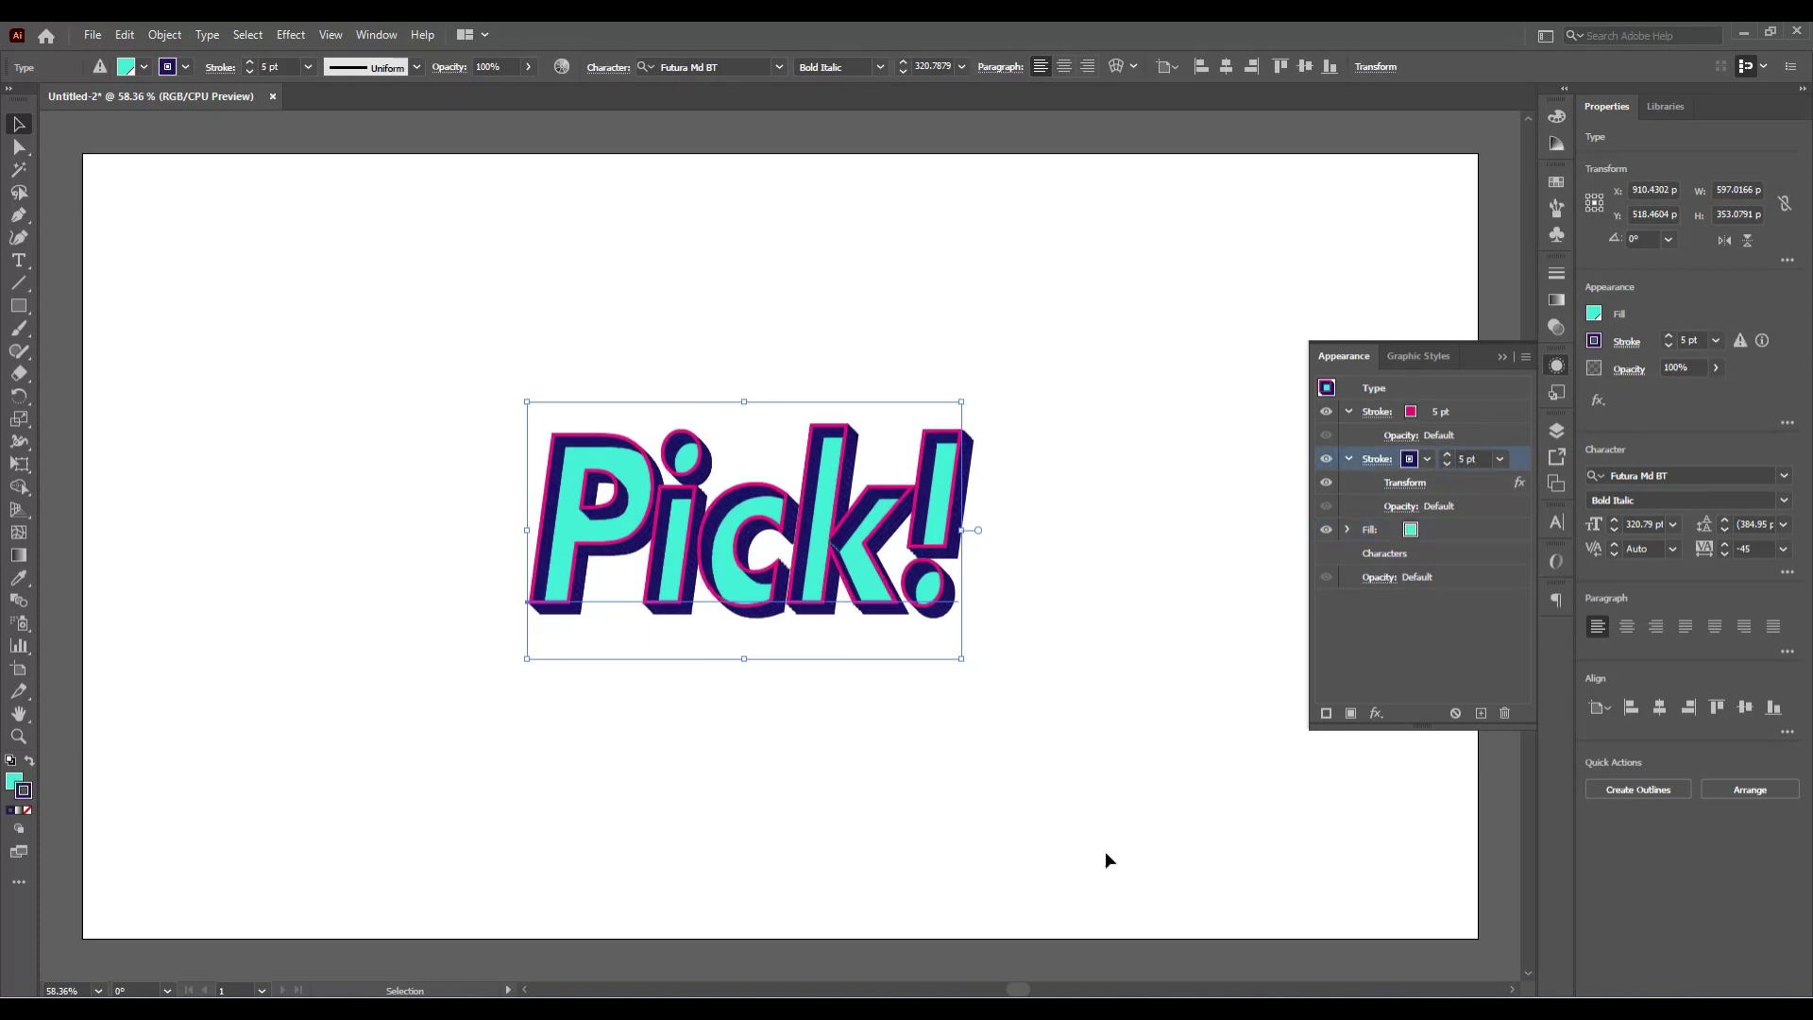
{"action": "left_click", "coordinate": [1445, 463]}
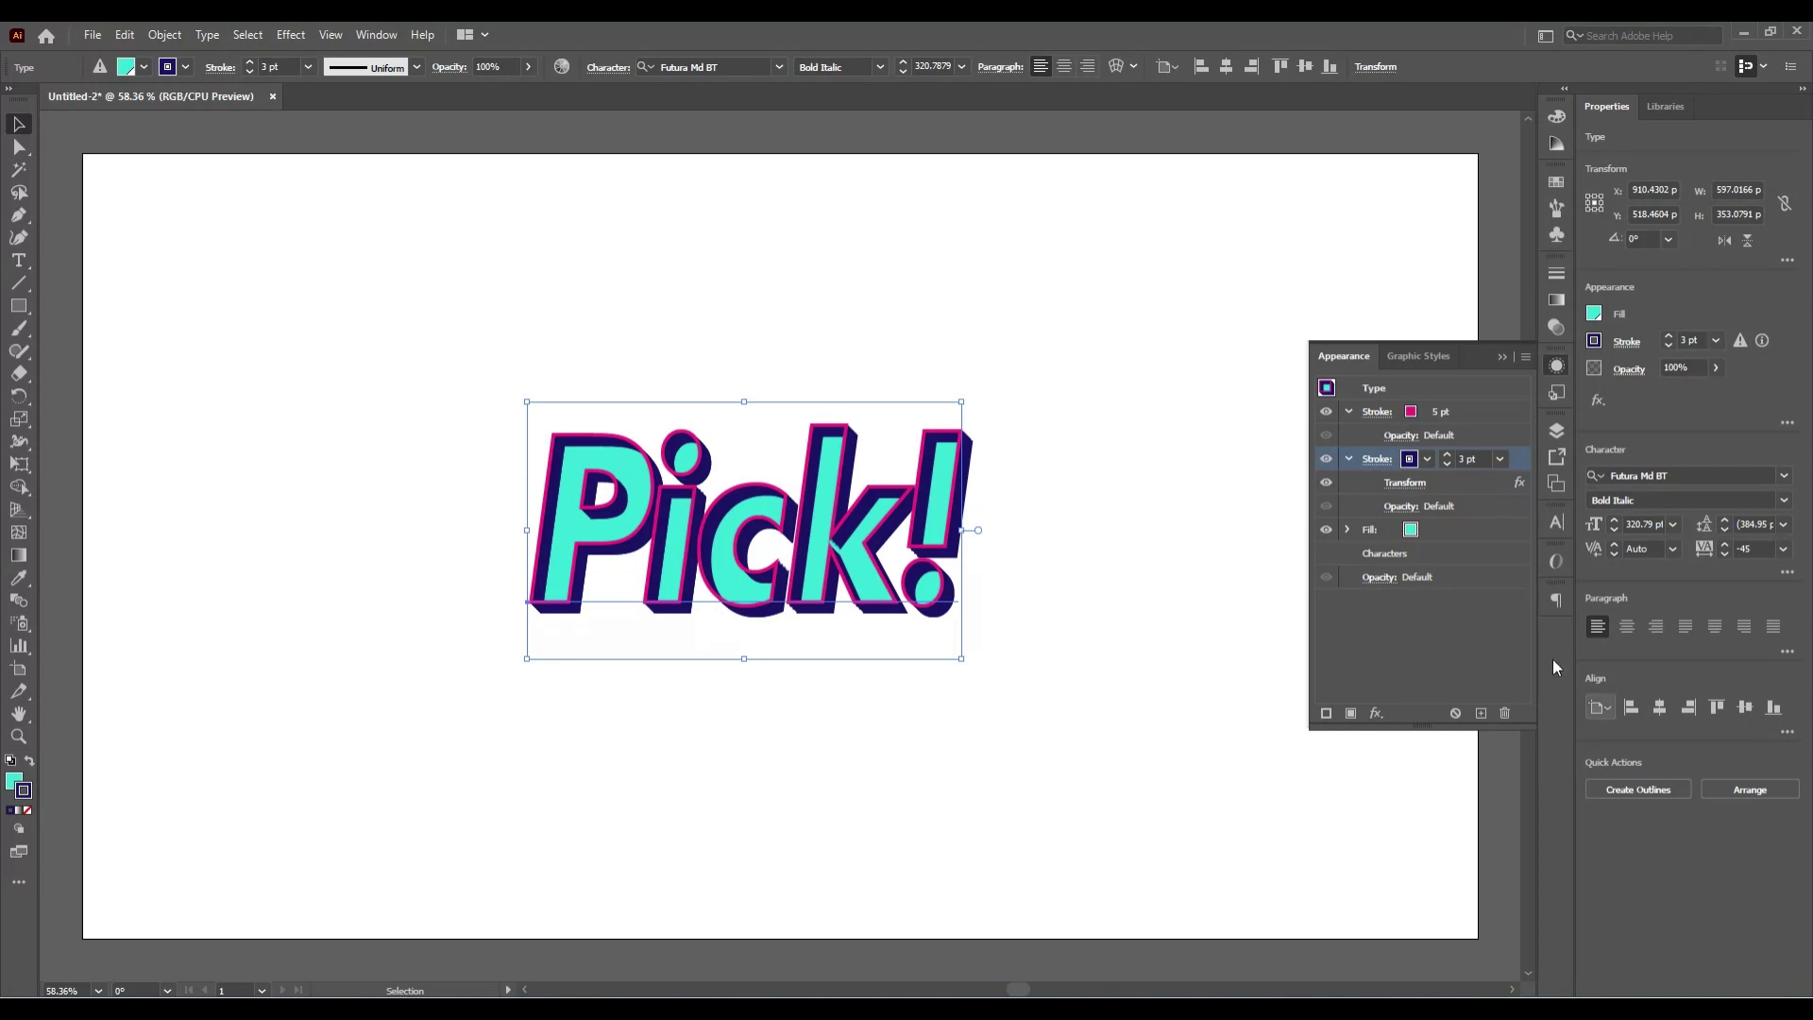
{"action": "left_click", "coordinate": [1405, 482]}
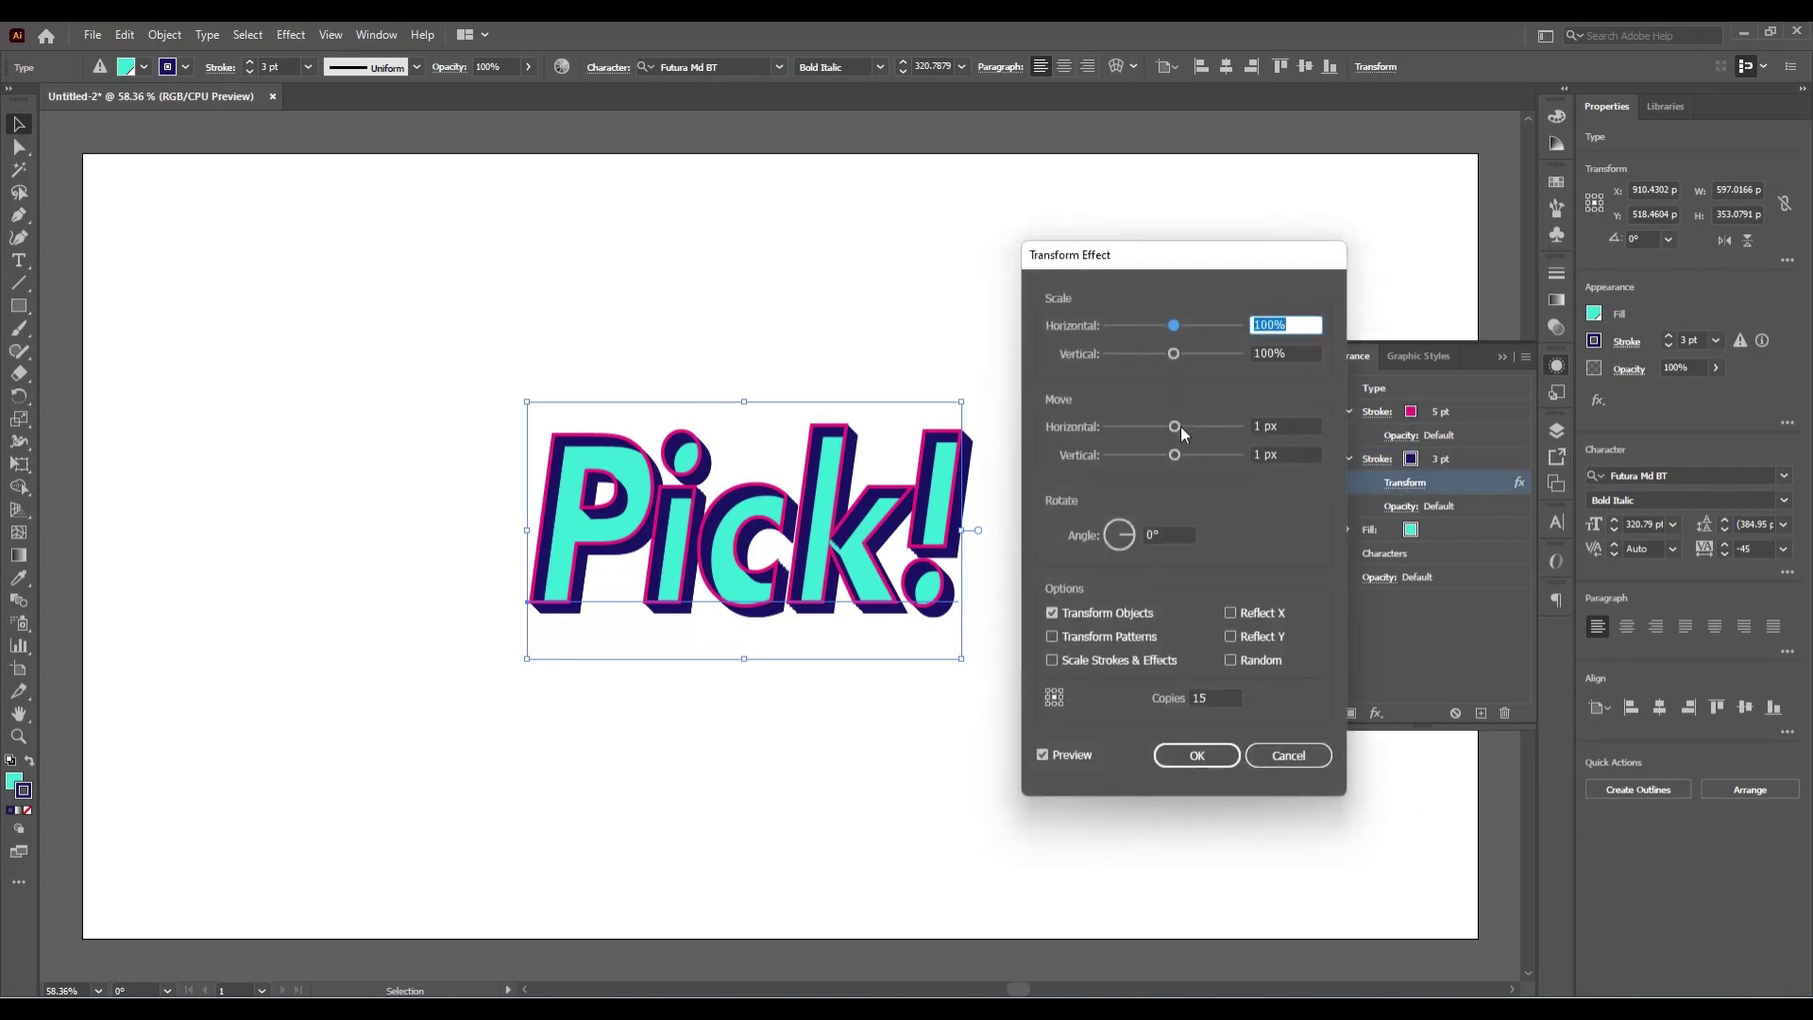
Step: Set the extrusion's horizontal and vertical Move values to 1 px each
{"action": "left_click", "coordinate": [1258, 454]}
{"action": "key", "text": "BackSpace"}
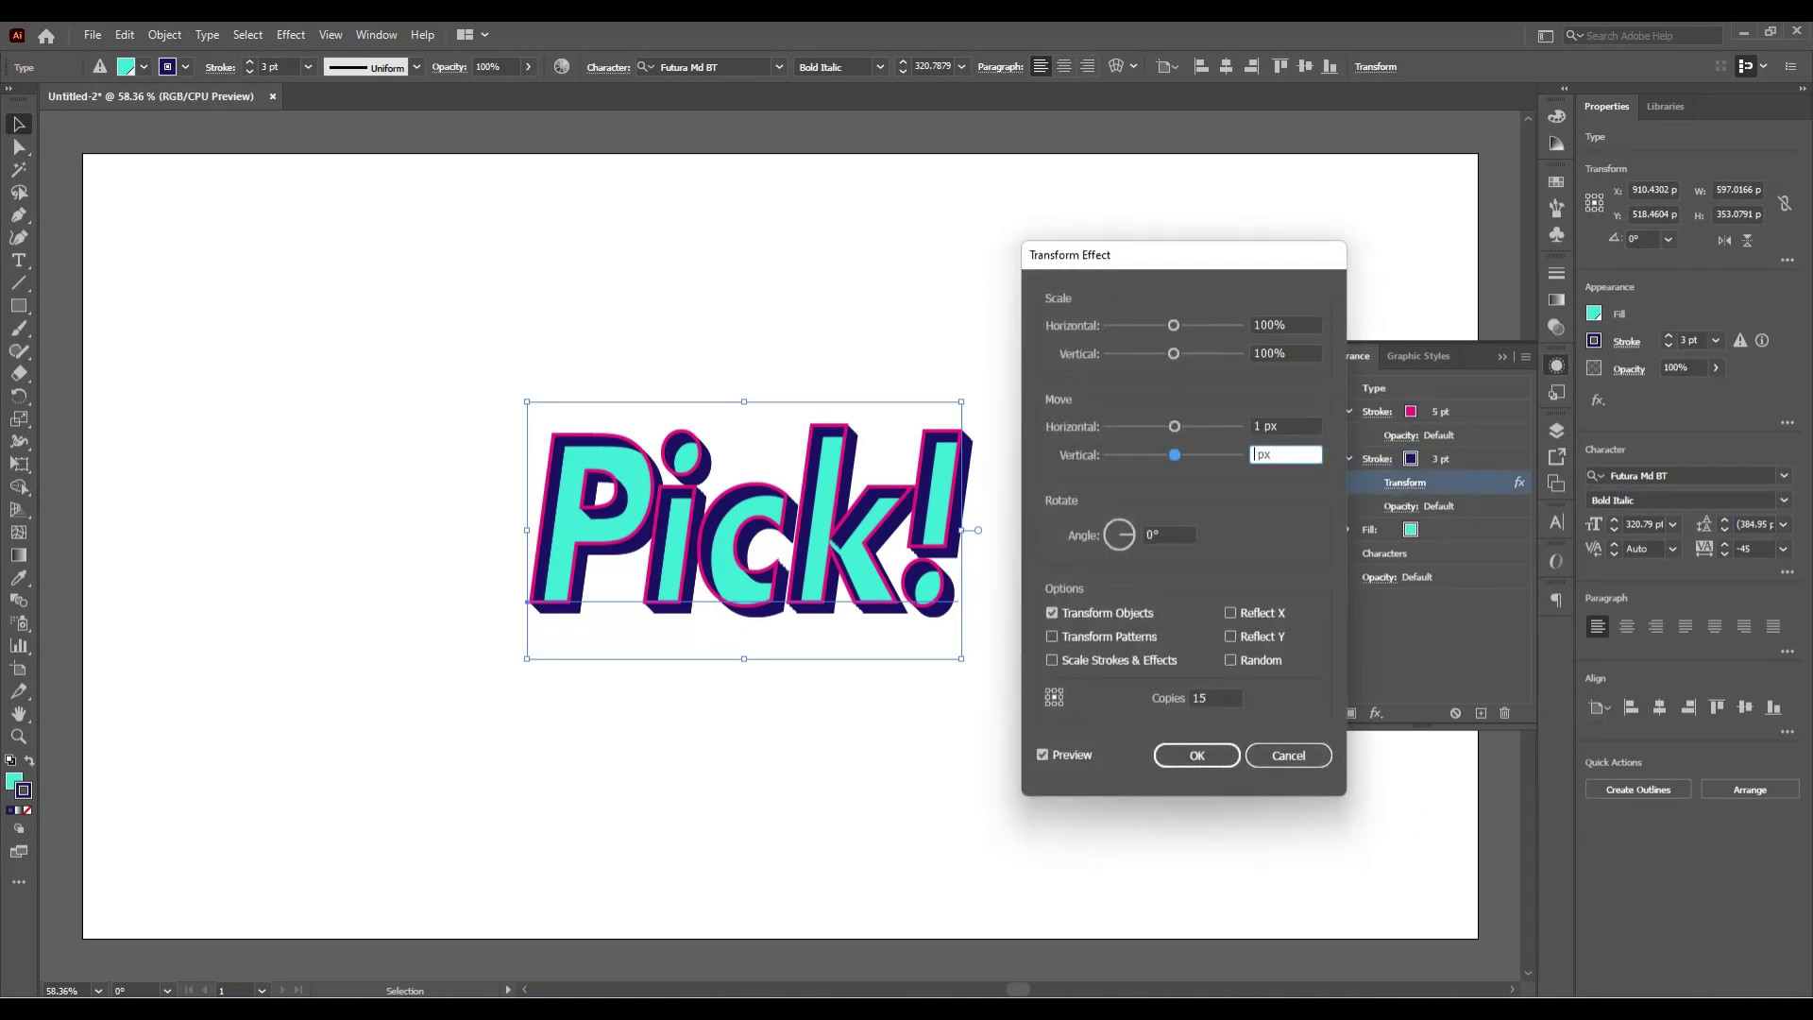
{"action": "type", "text": "0."}
{"action": "type", "text": "5"}
{"action": "left_click", "coordinate": [1258, 426]}
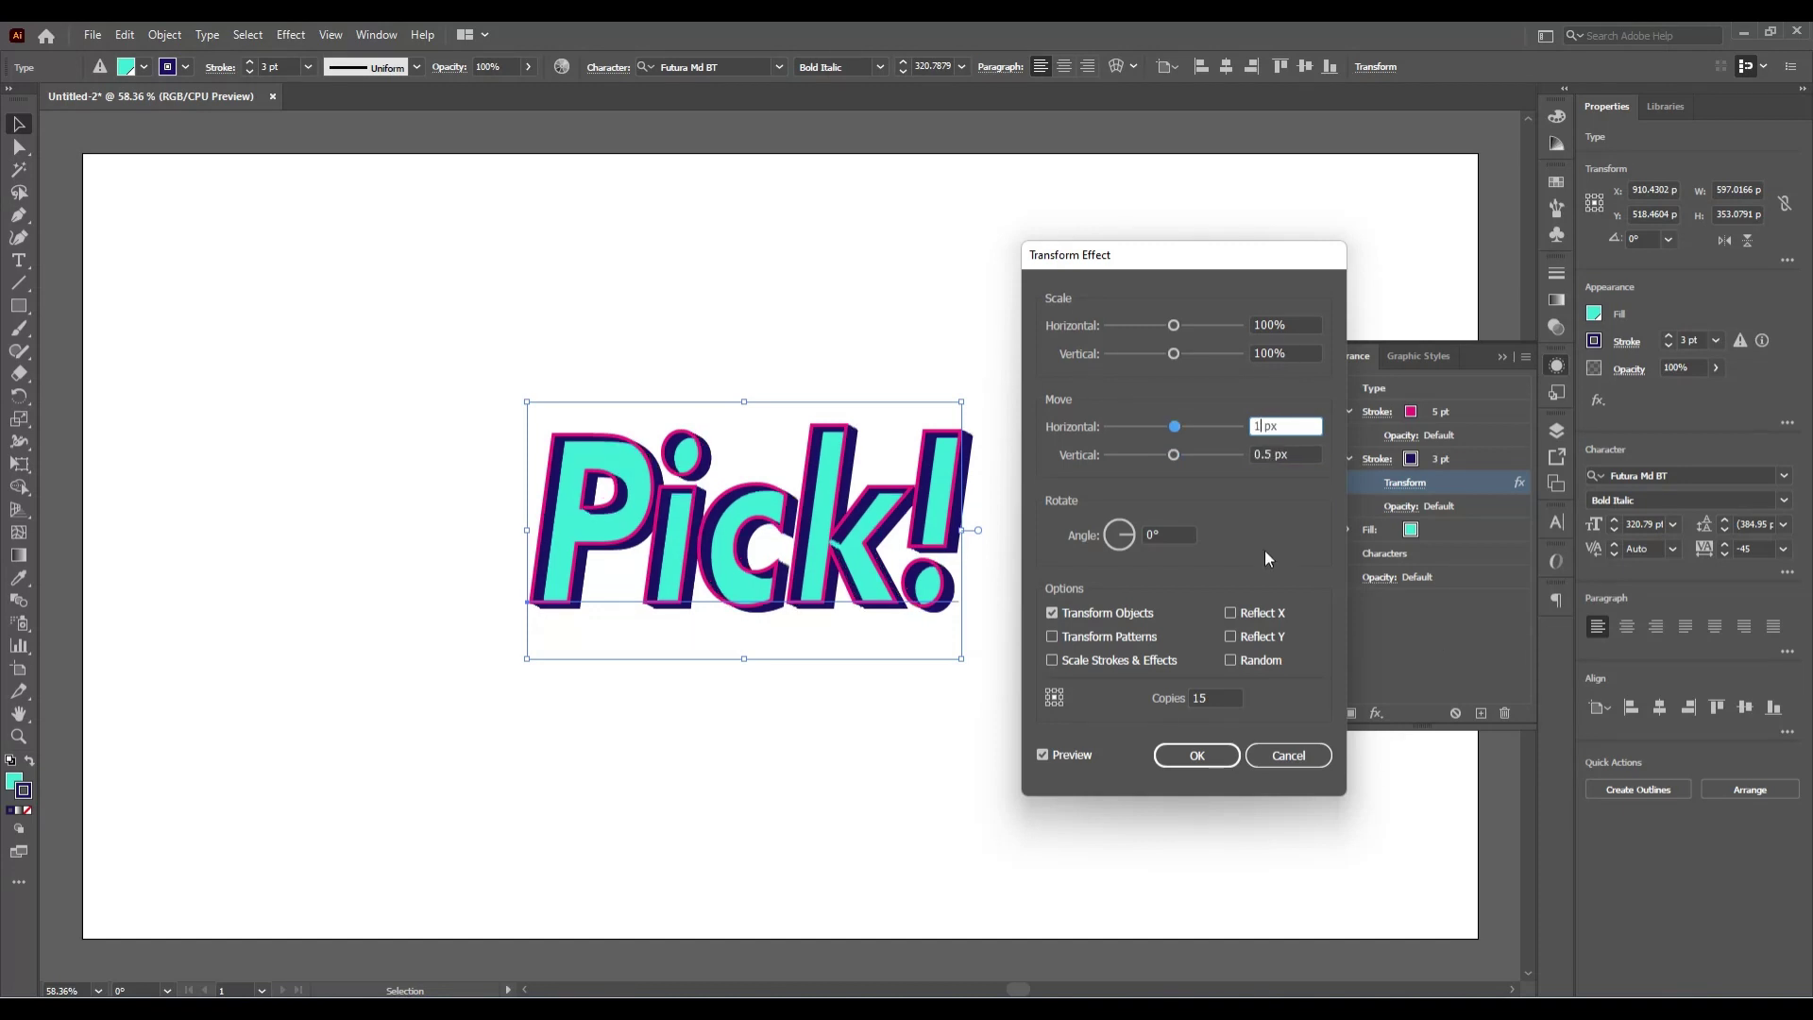
{"action": "key", "text": "BackSpace"}
{"action": "type", "text": "0.5"}
{"action": "key", "text": "Tab"}
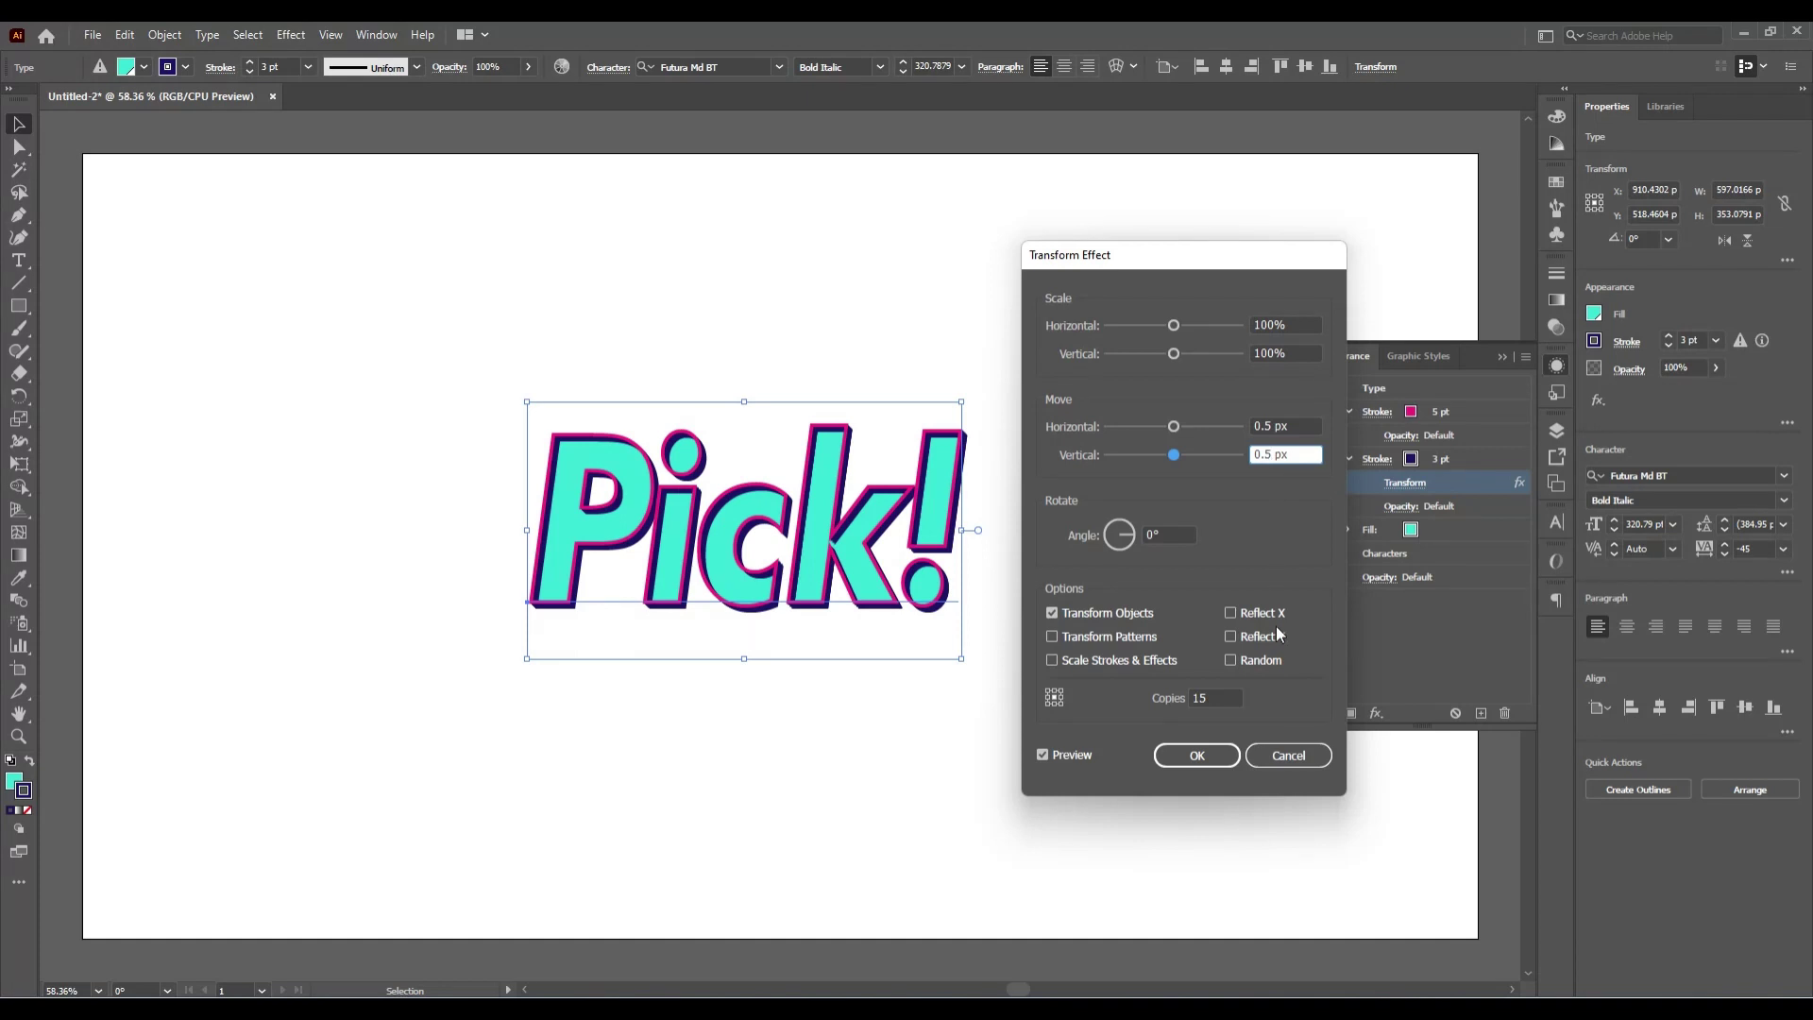
{"action": "type", "text": "0.9"}
{"action": "left_click", "coordinate": [1270, 426]}
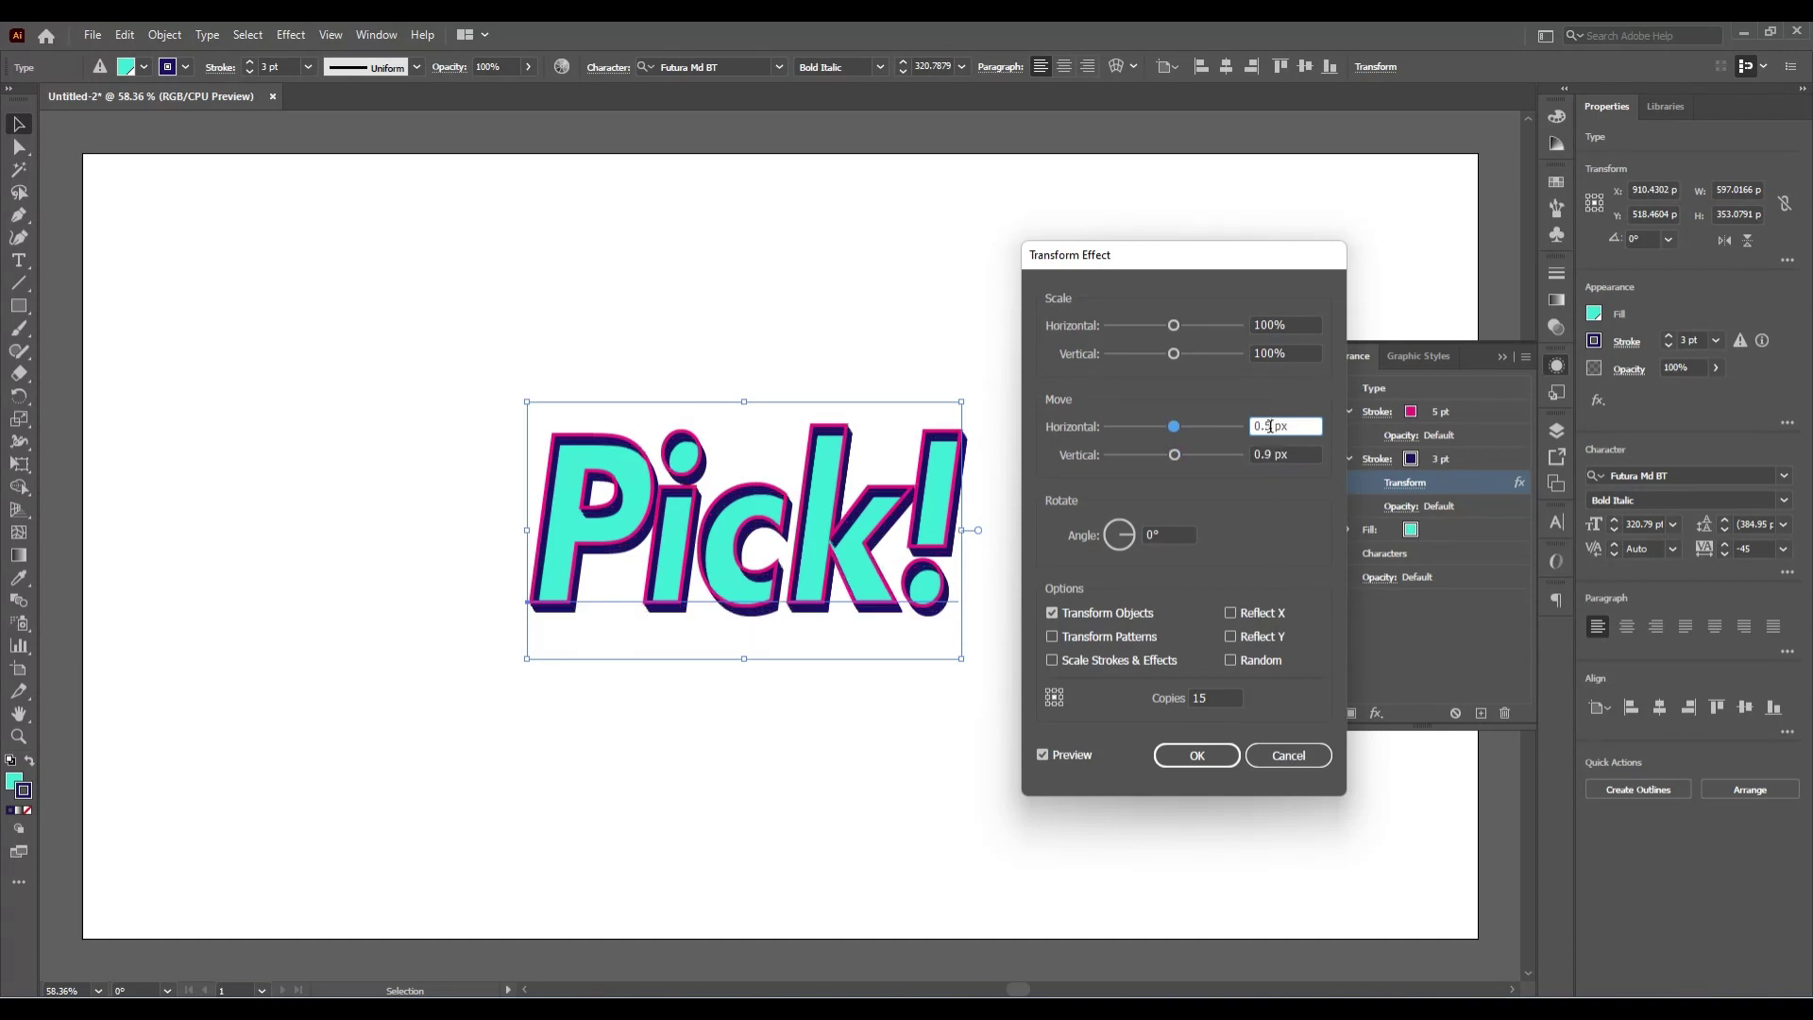
{"action": "type", "text": "0.9"}
{"action": "left_click", "coordinate": [1286, 455]}
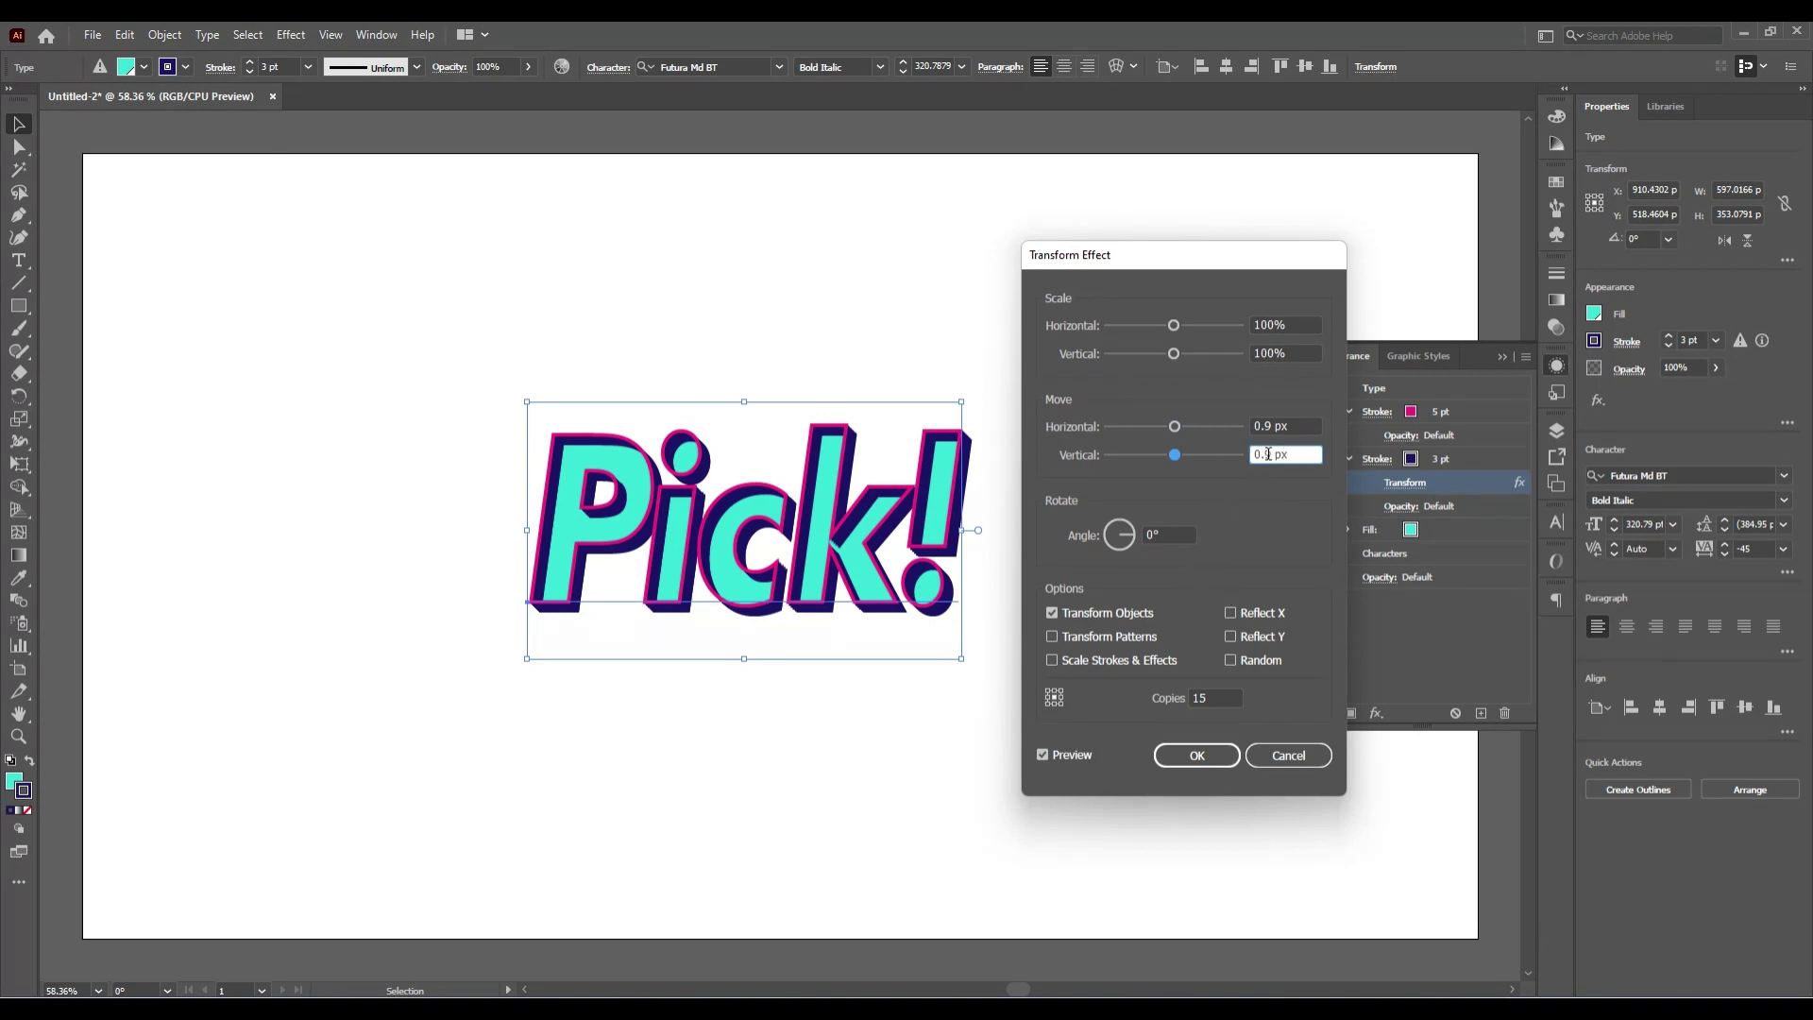
{"action": "key", "text": "BackSpace"}
{"action": "key", "text": "BackSpace"}
{"action": "key", "text": "BackSpace"}
{"action": "type", "text": "10"}
{"action": "left_click", "coordinate": [1274, 427]}
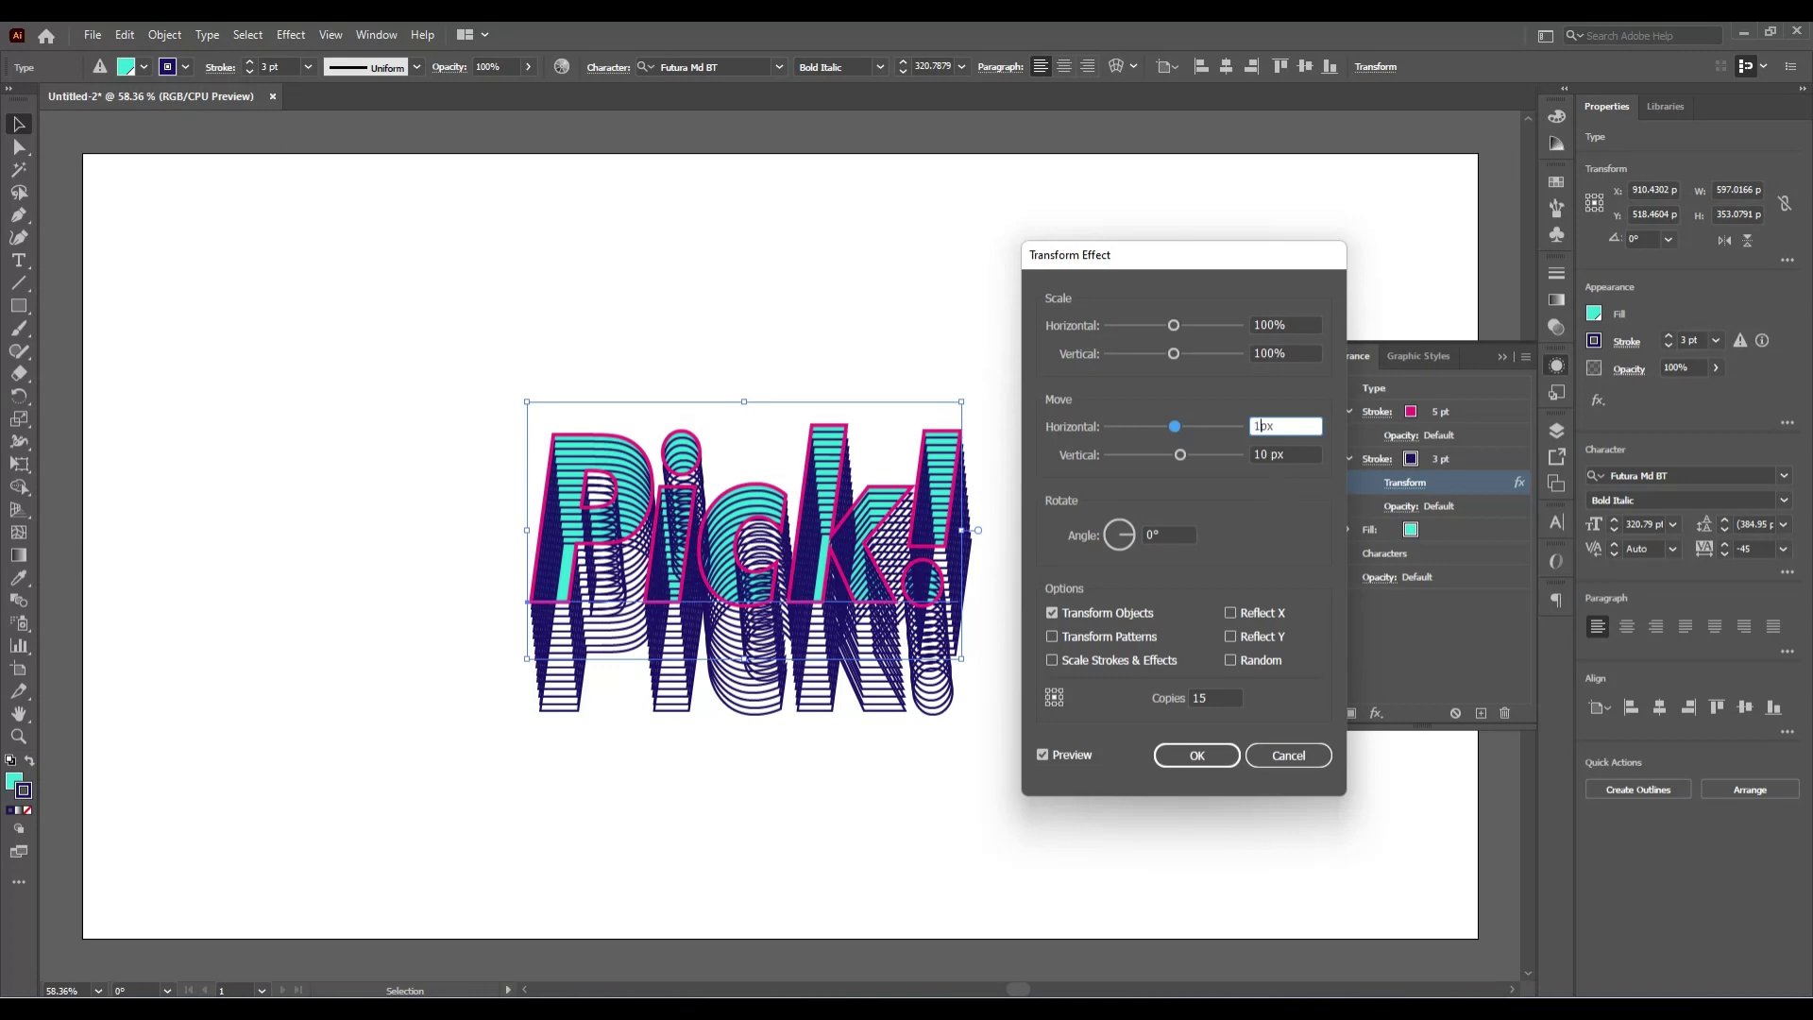
{"action": "type", "text": "10"}
{"action": "left_click", "coordinate": [1267, 455]}
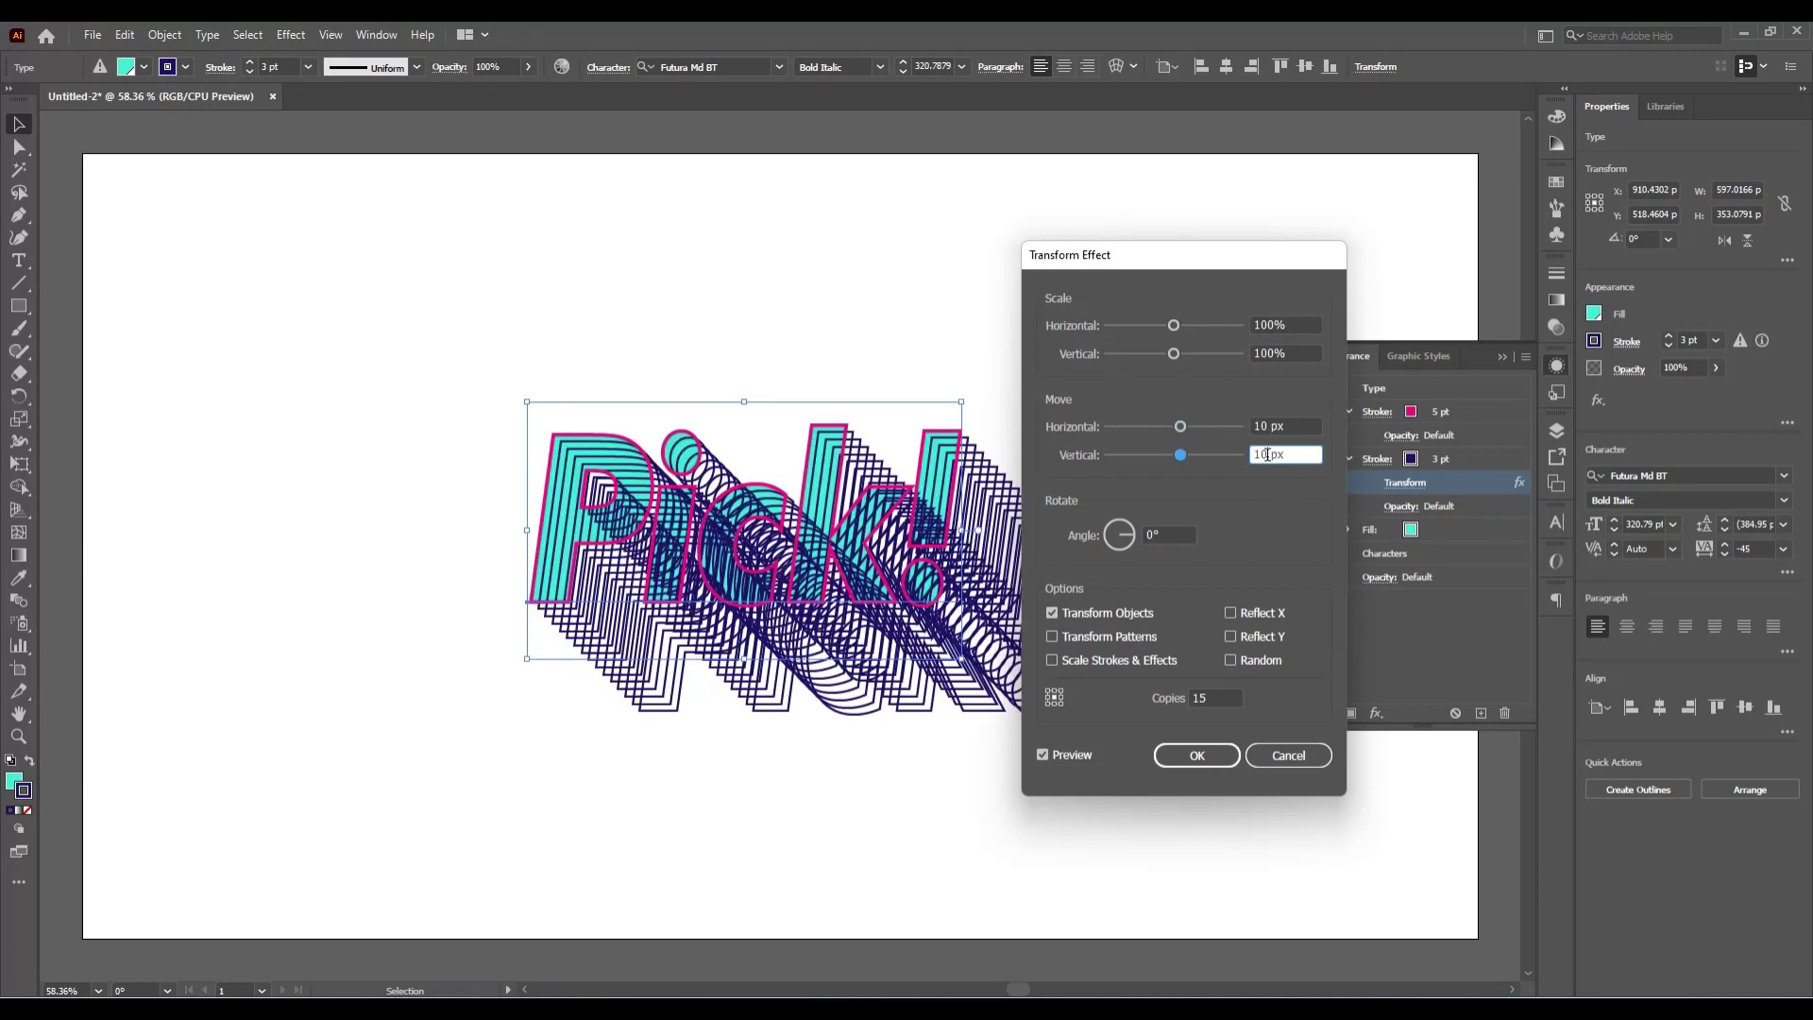
{"action": "key", "text": "BackSpace"}
{"action": "left_click", "coordinate": [1267, 426]}
{"action": "key", "text": "Delete"}
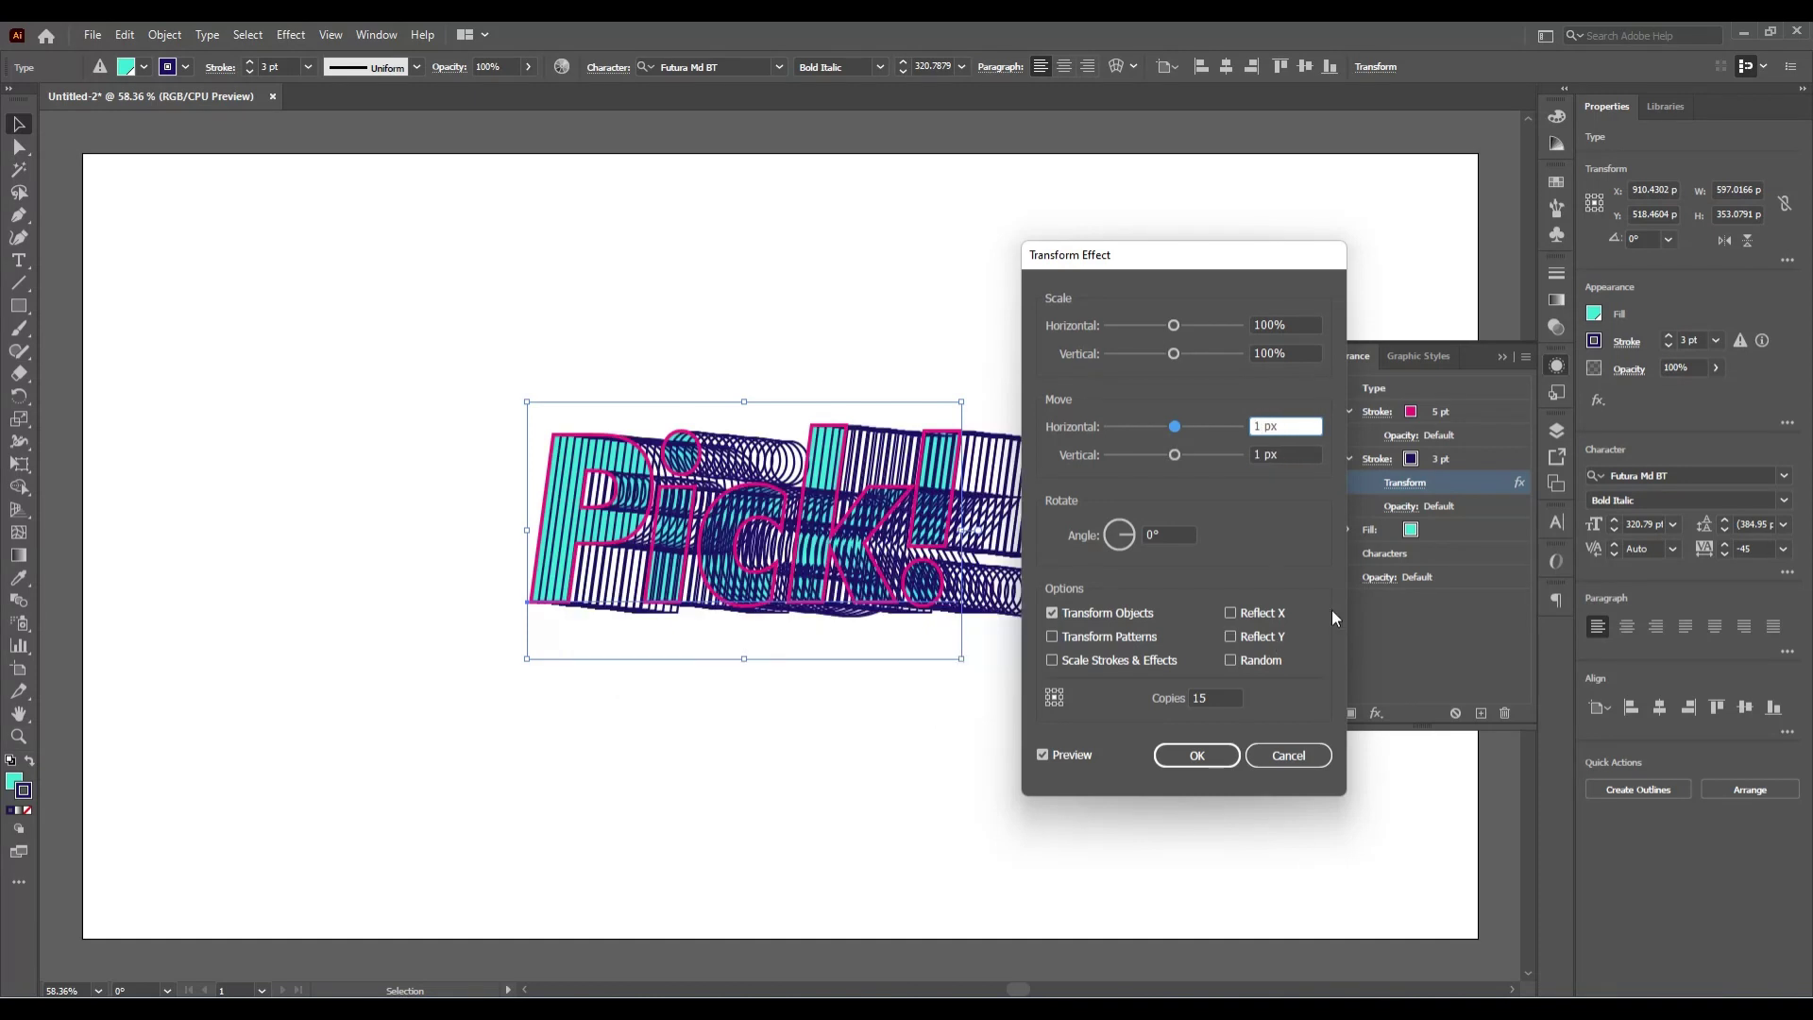
Step: Set the Transform effect's copy count to 12
{"action": "left_click", "coordinate": [1226, 696]}
{"action": "key", "text": "Down"}
{"action": "key", "text": "Down"}
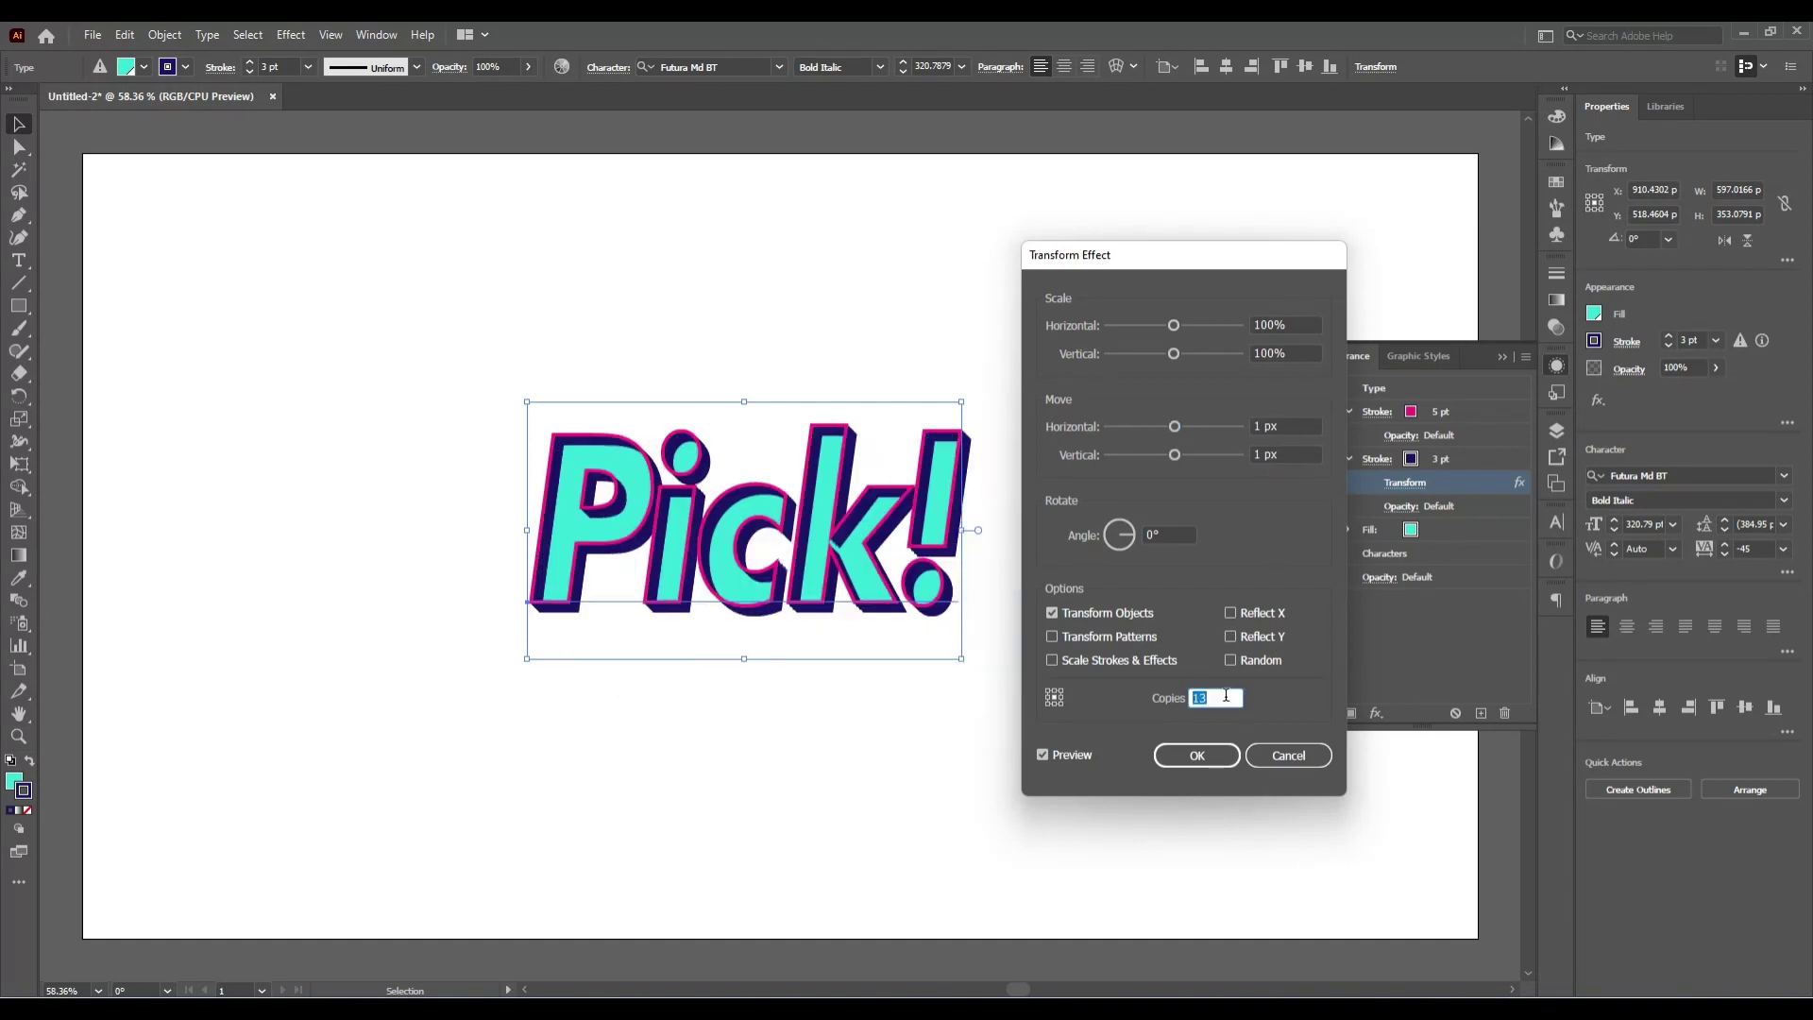
{"action": "key", "text": "Down"}
{"action": "key", "text": "Down"}
{"action": "key", "text": "Down"}
{"action": "key", "text": "Down"}
{"action": "key", "text": "Down"}
{"action": "key", "text": "Down"}
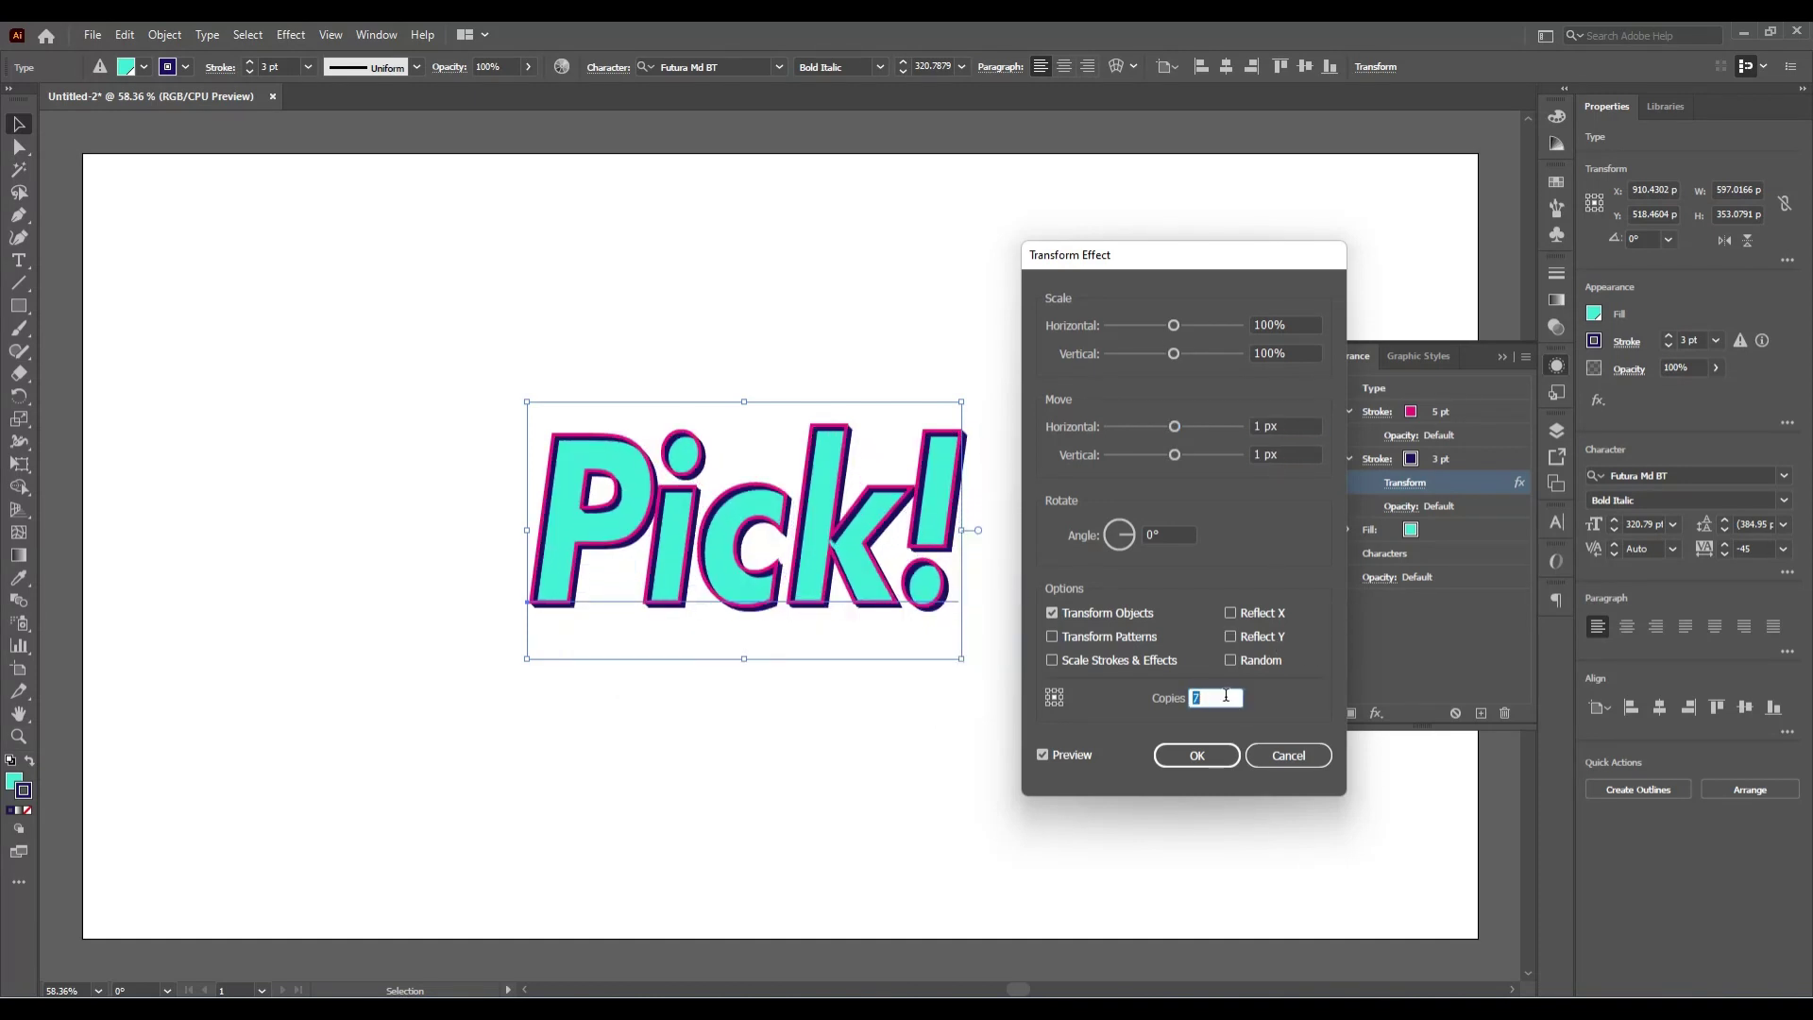
{"action": "key", "text": "Down"}
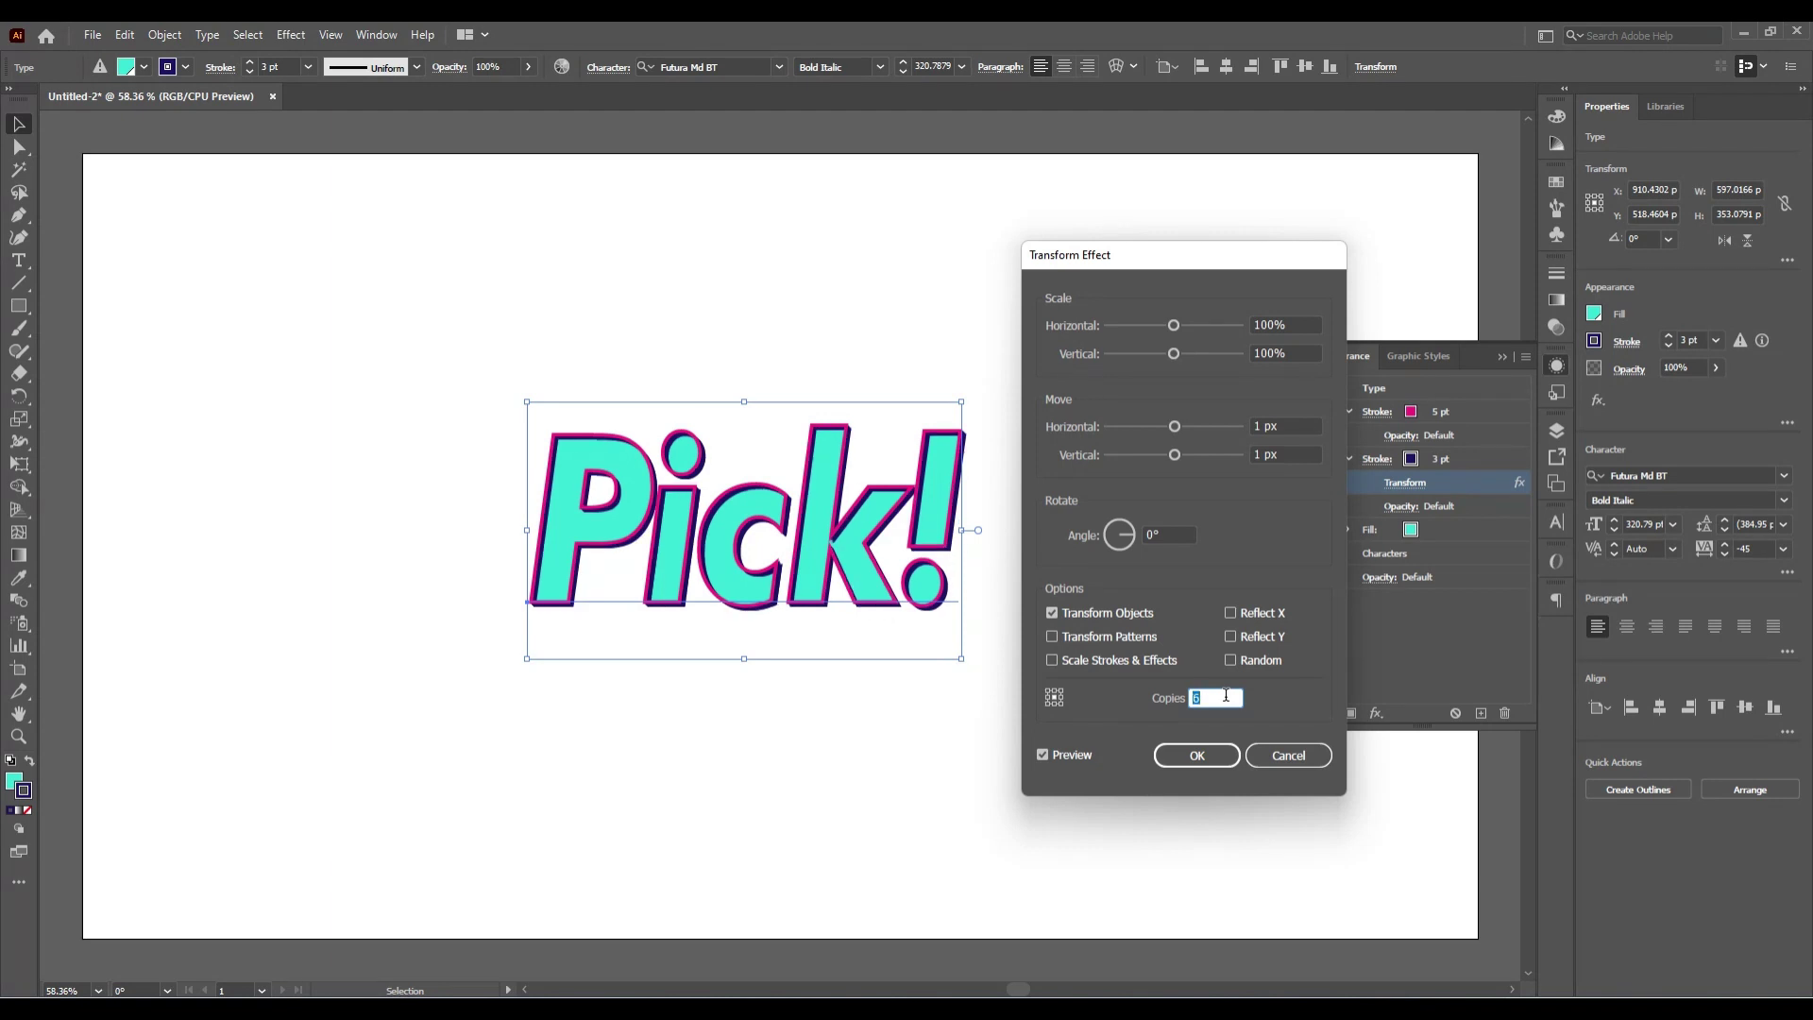
{"action": "key", "text": "Up"}
{"action": "key", "text": "Up"}
{"action": "key", "text": "Up"}
{"action": "key", "text": "Up"}
{"action": "key", "text": "Up"}
{"action": "key", "text": "Up"}
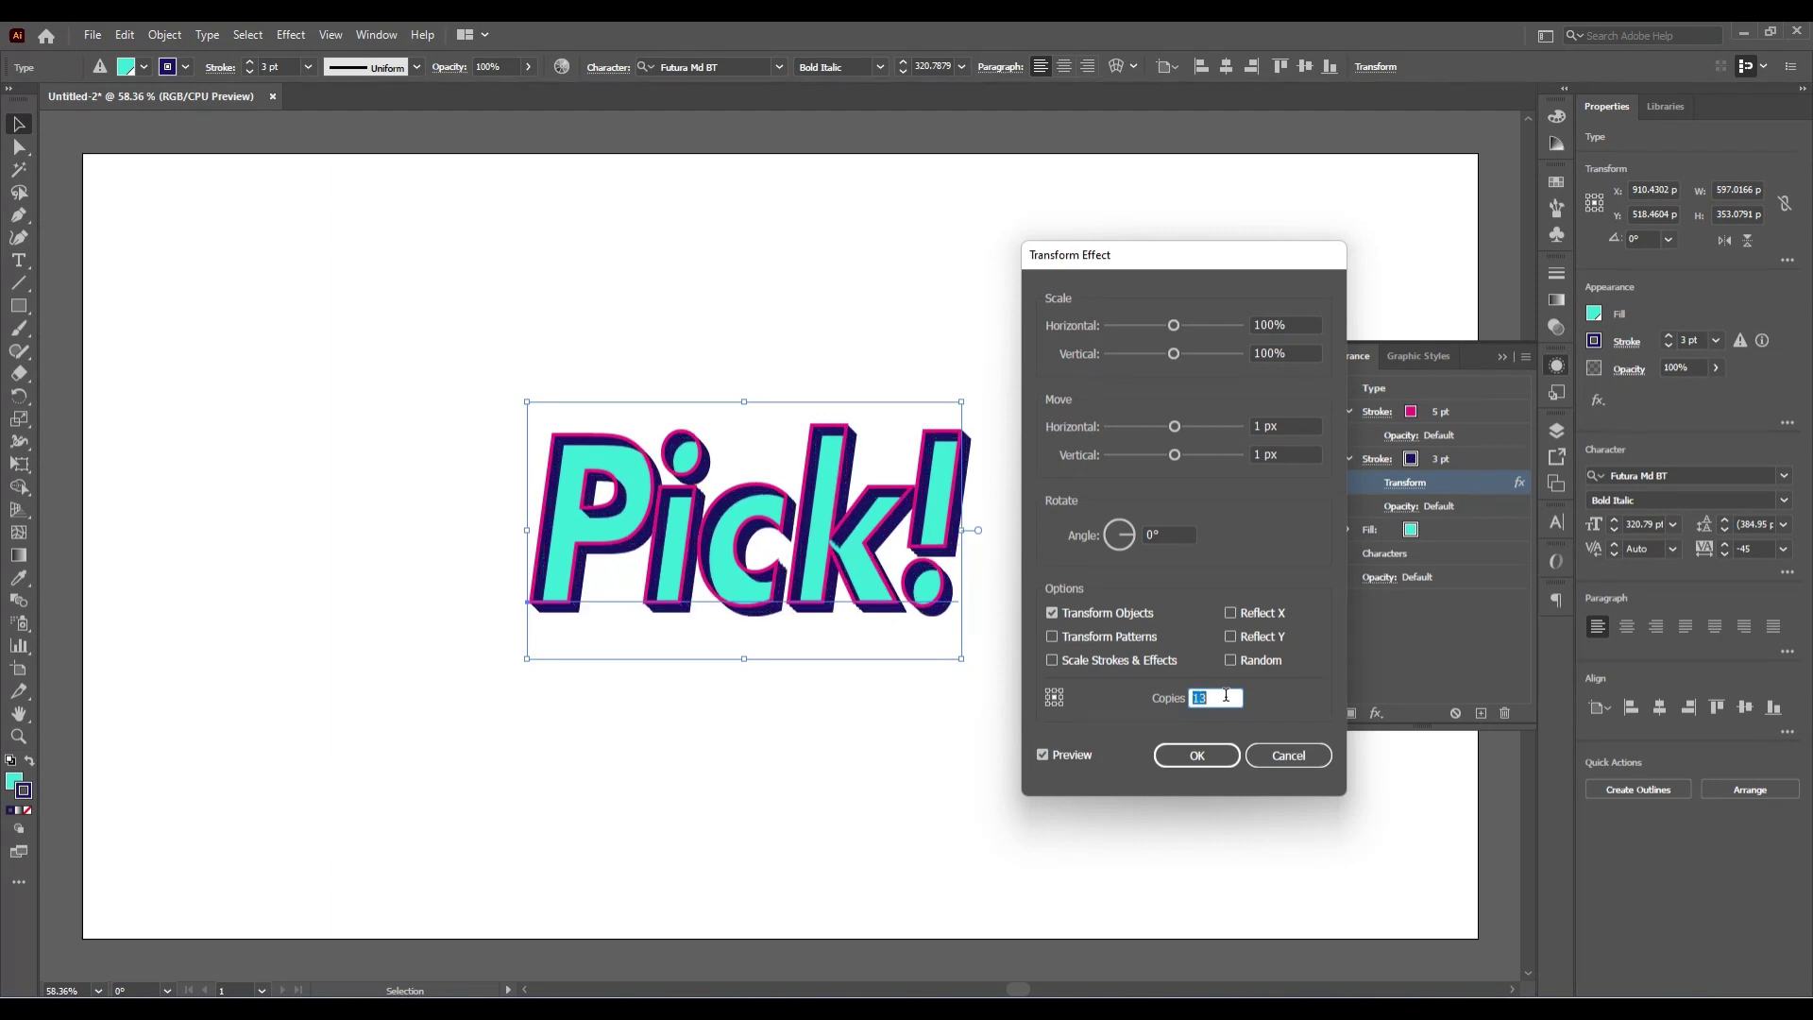
{"action": "key", "text": "Up"}
{"action": "key", "text": "Up"}
{"action": "key", "text": "Up"}
{"action": "key", "text": "Down"}
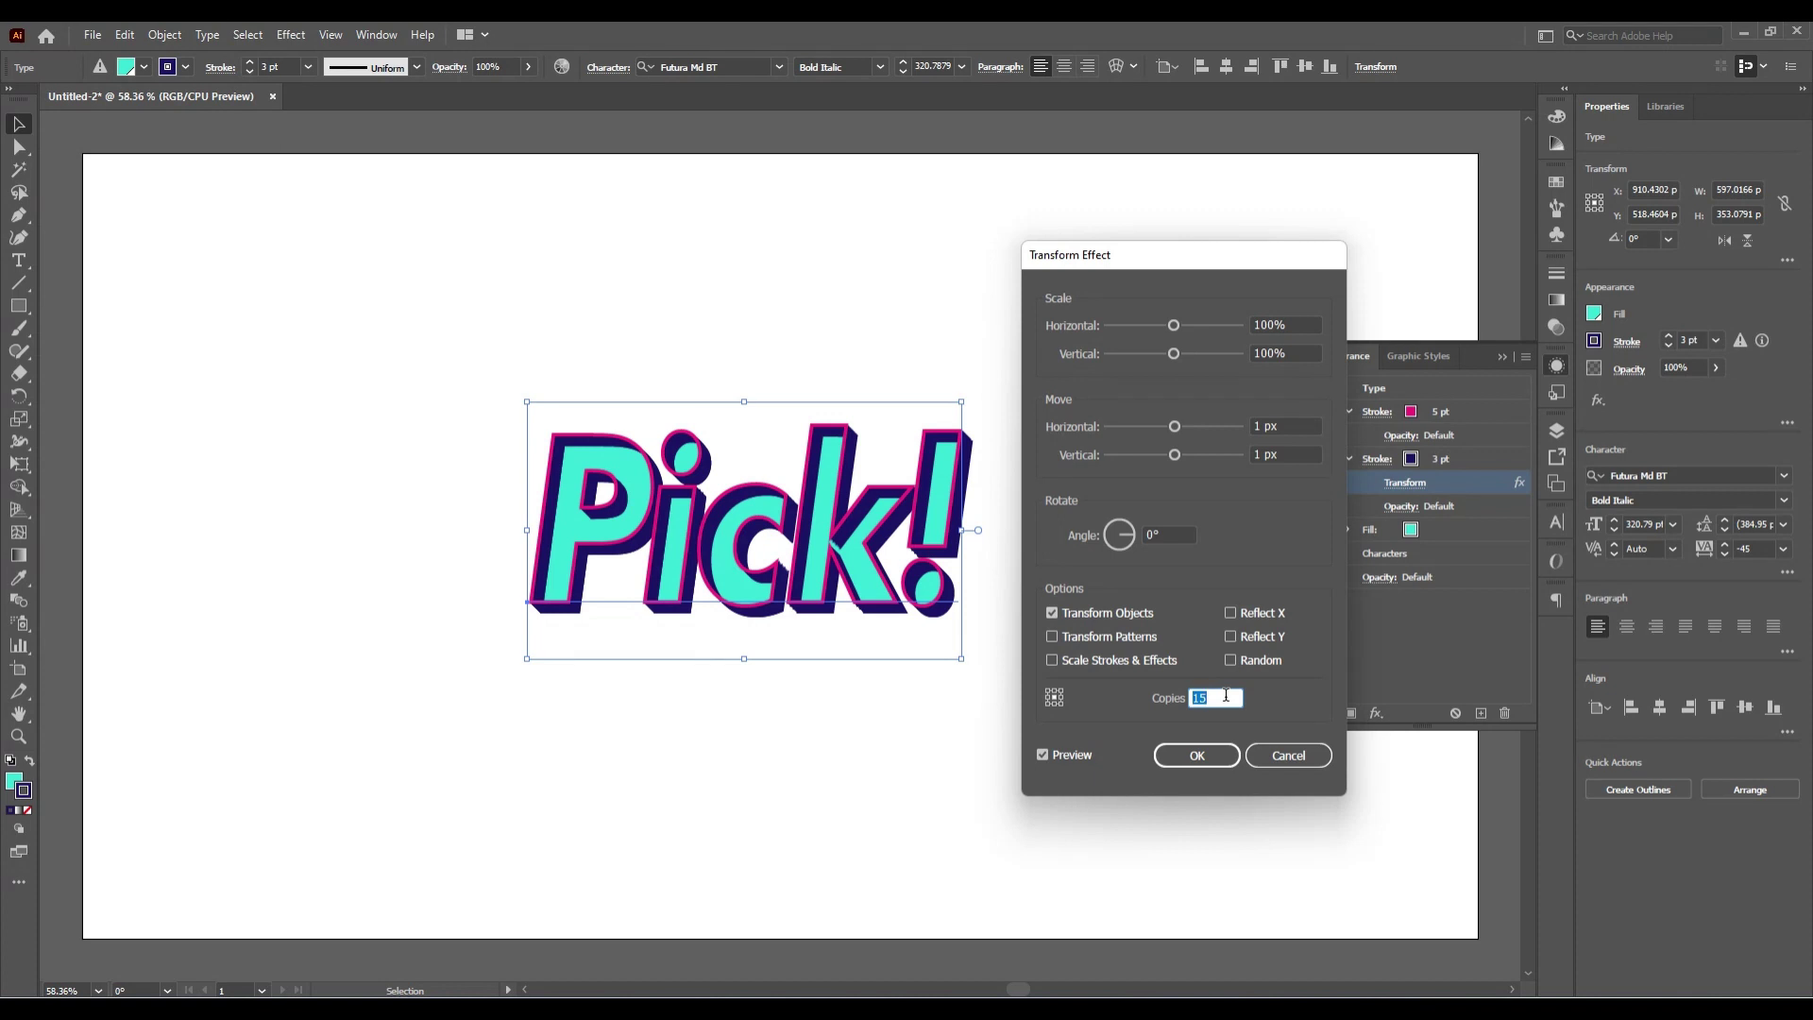
{"action": "key", "text": "Down"}
{"action": "key", "text": "Down"}
{"action": "key", "text": "Down"}
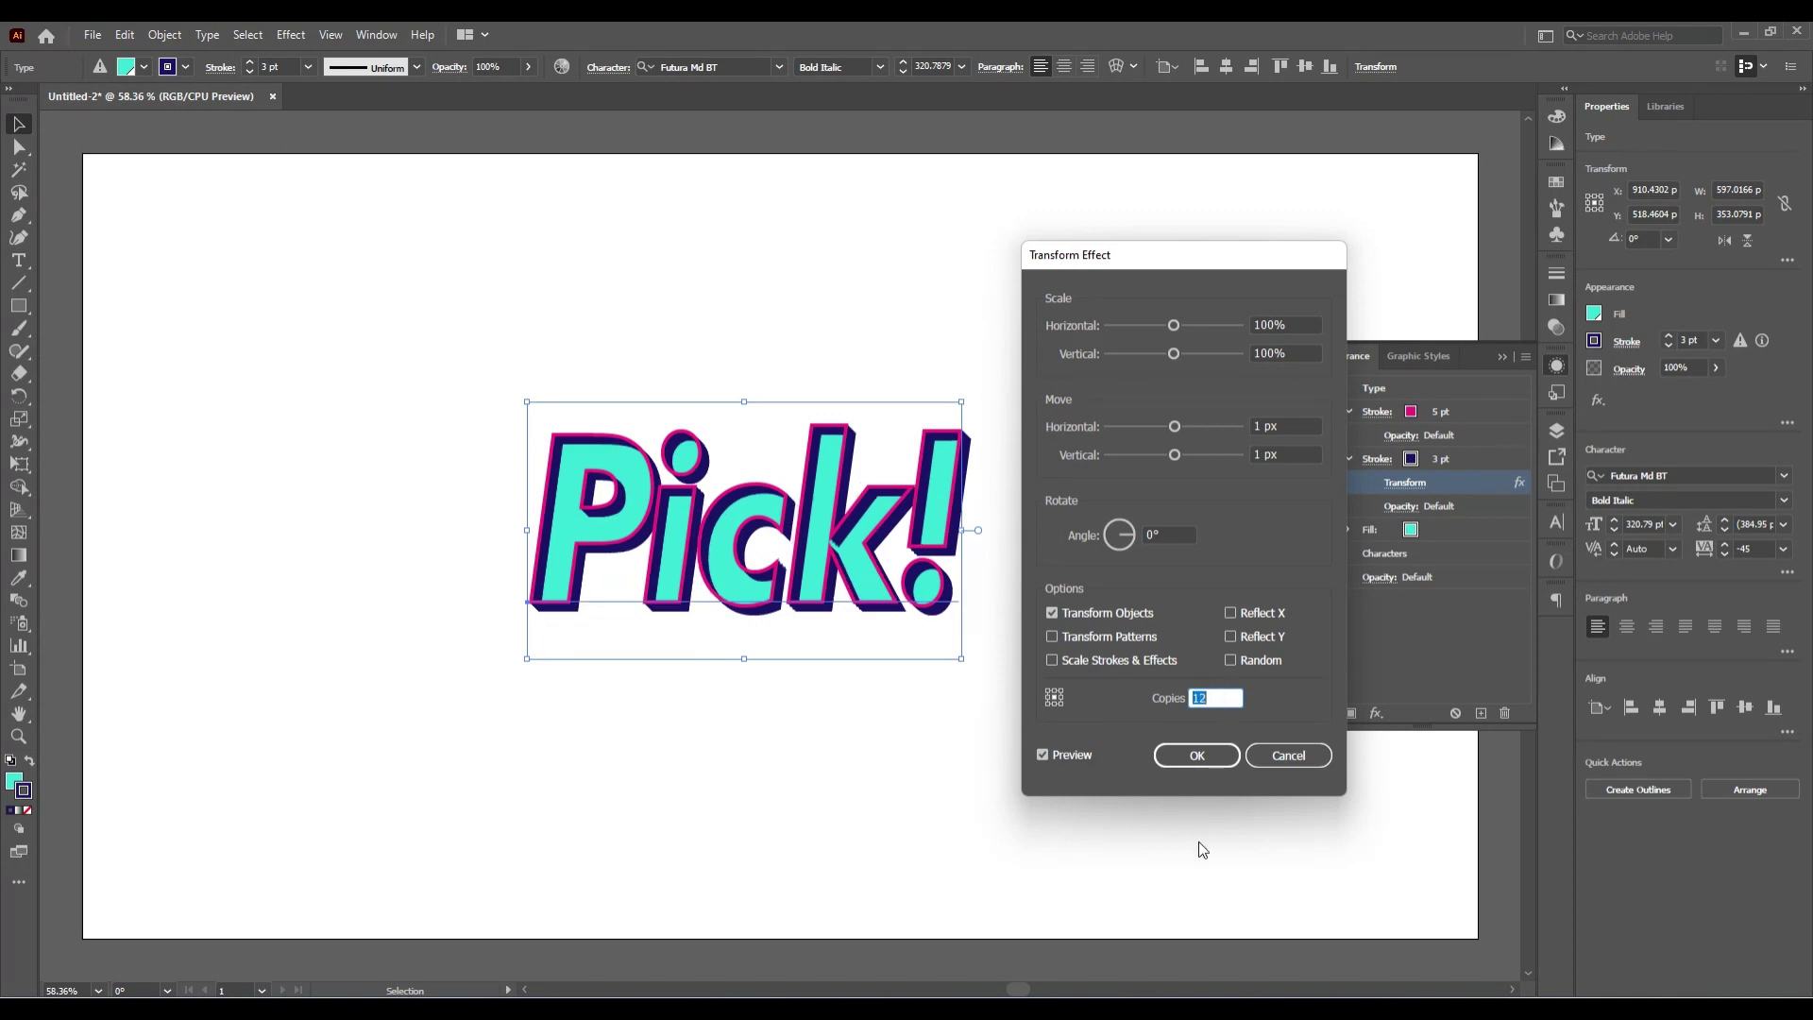
Step: Apply the transform, duplicate the text fill, and make the top fill yellow
{"action": "left_click", "coordinate": [1195, 758]}
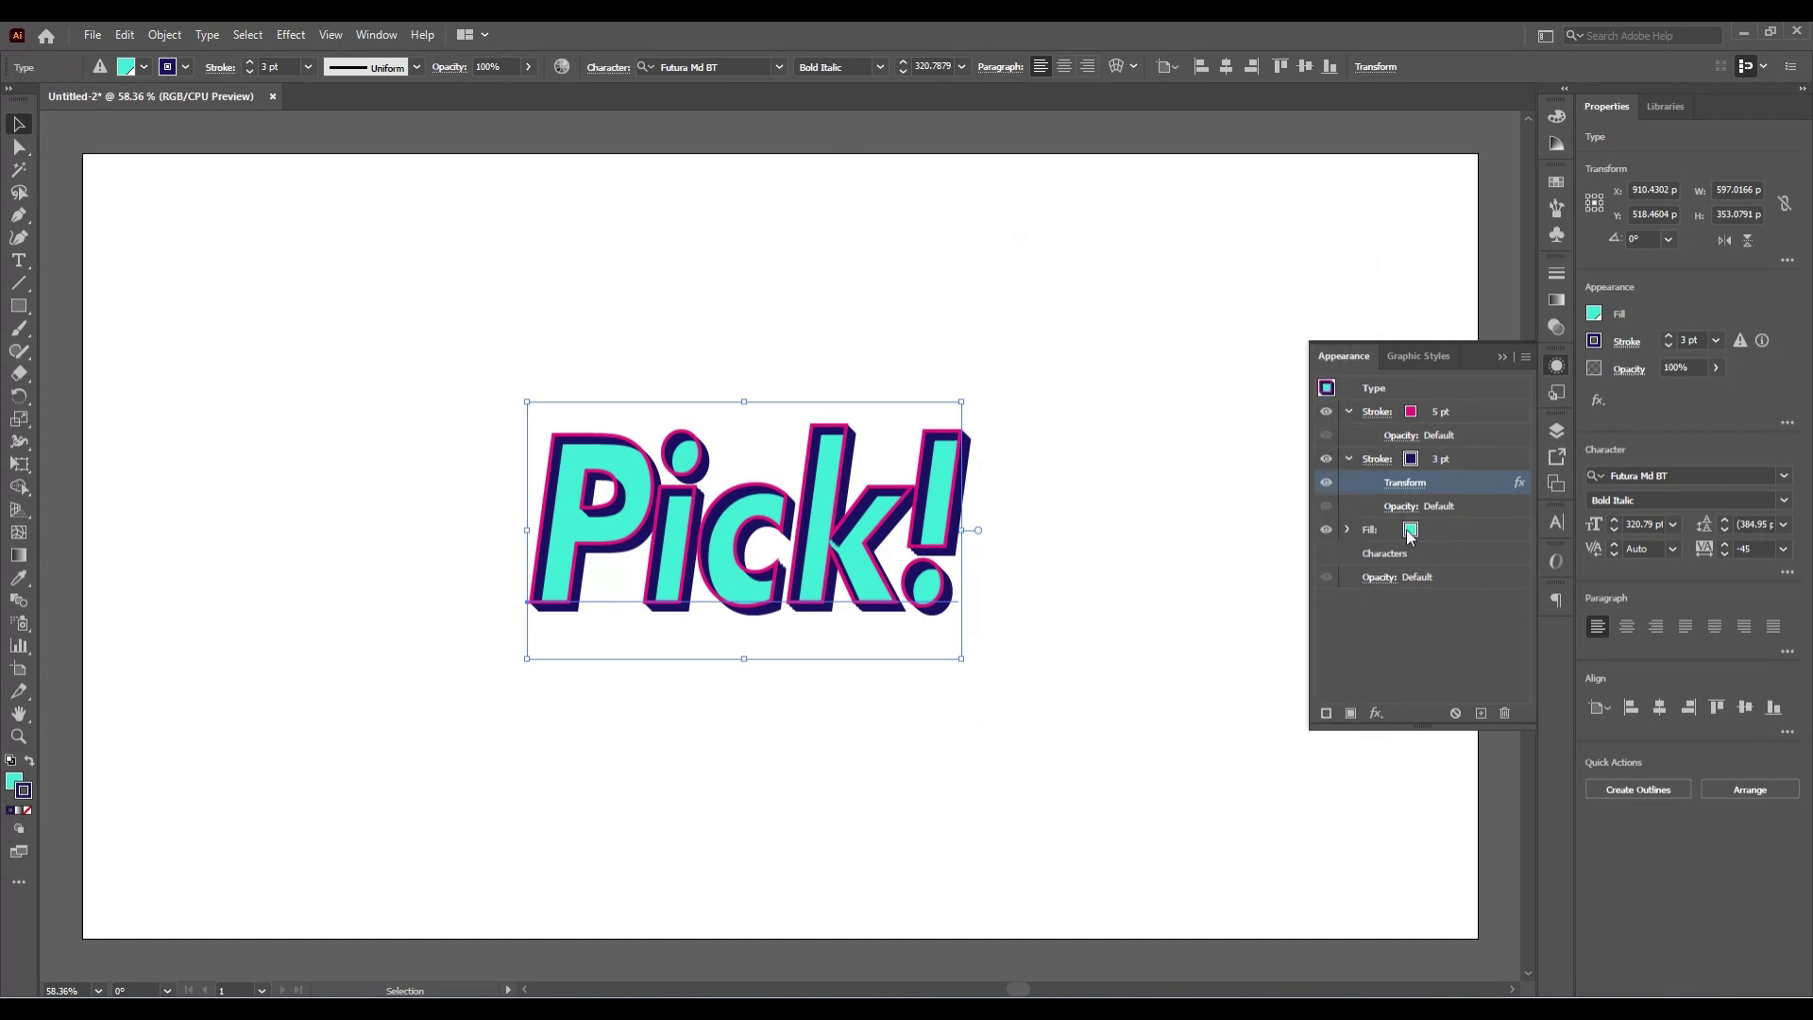
{"action": "left_click", "coordinate": [1410, 535]}
{"action": "left_click", "coordinate": [1350, 713]}
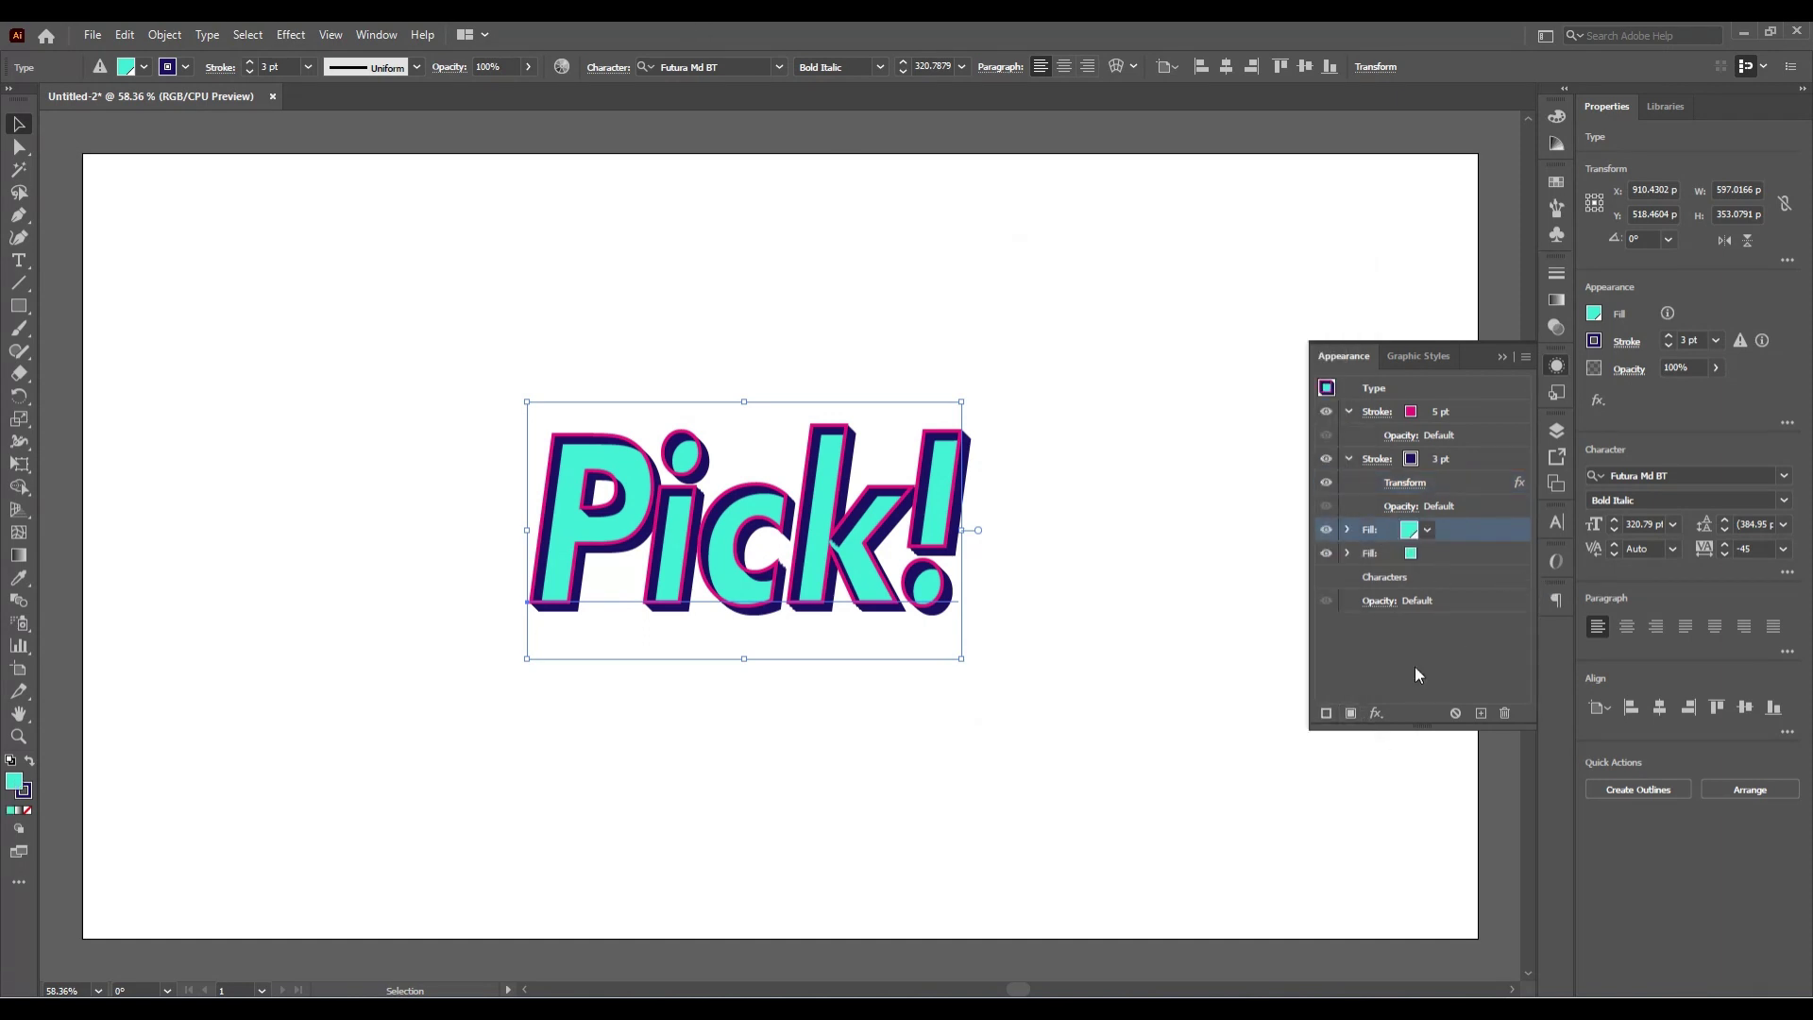
{"action": "left_click", "coordinate": [1425, 533]}
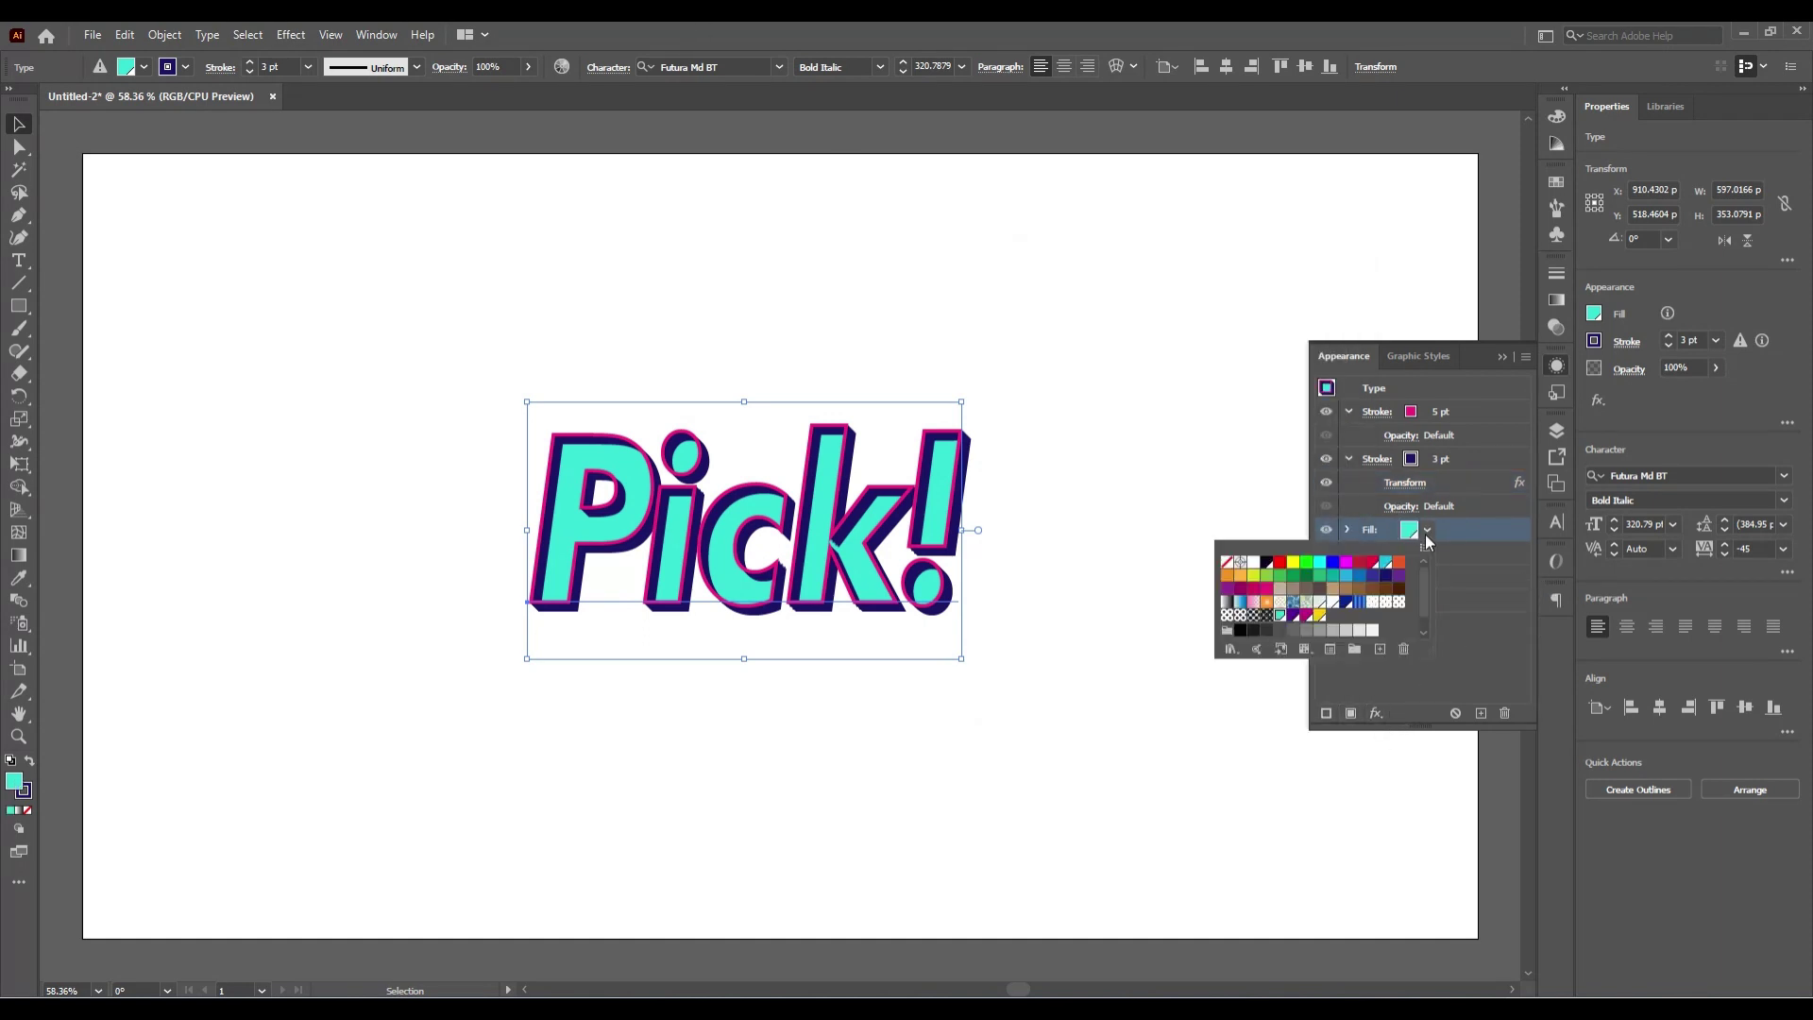
{"action": "left_click", "coordinate": [1318, 615]}
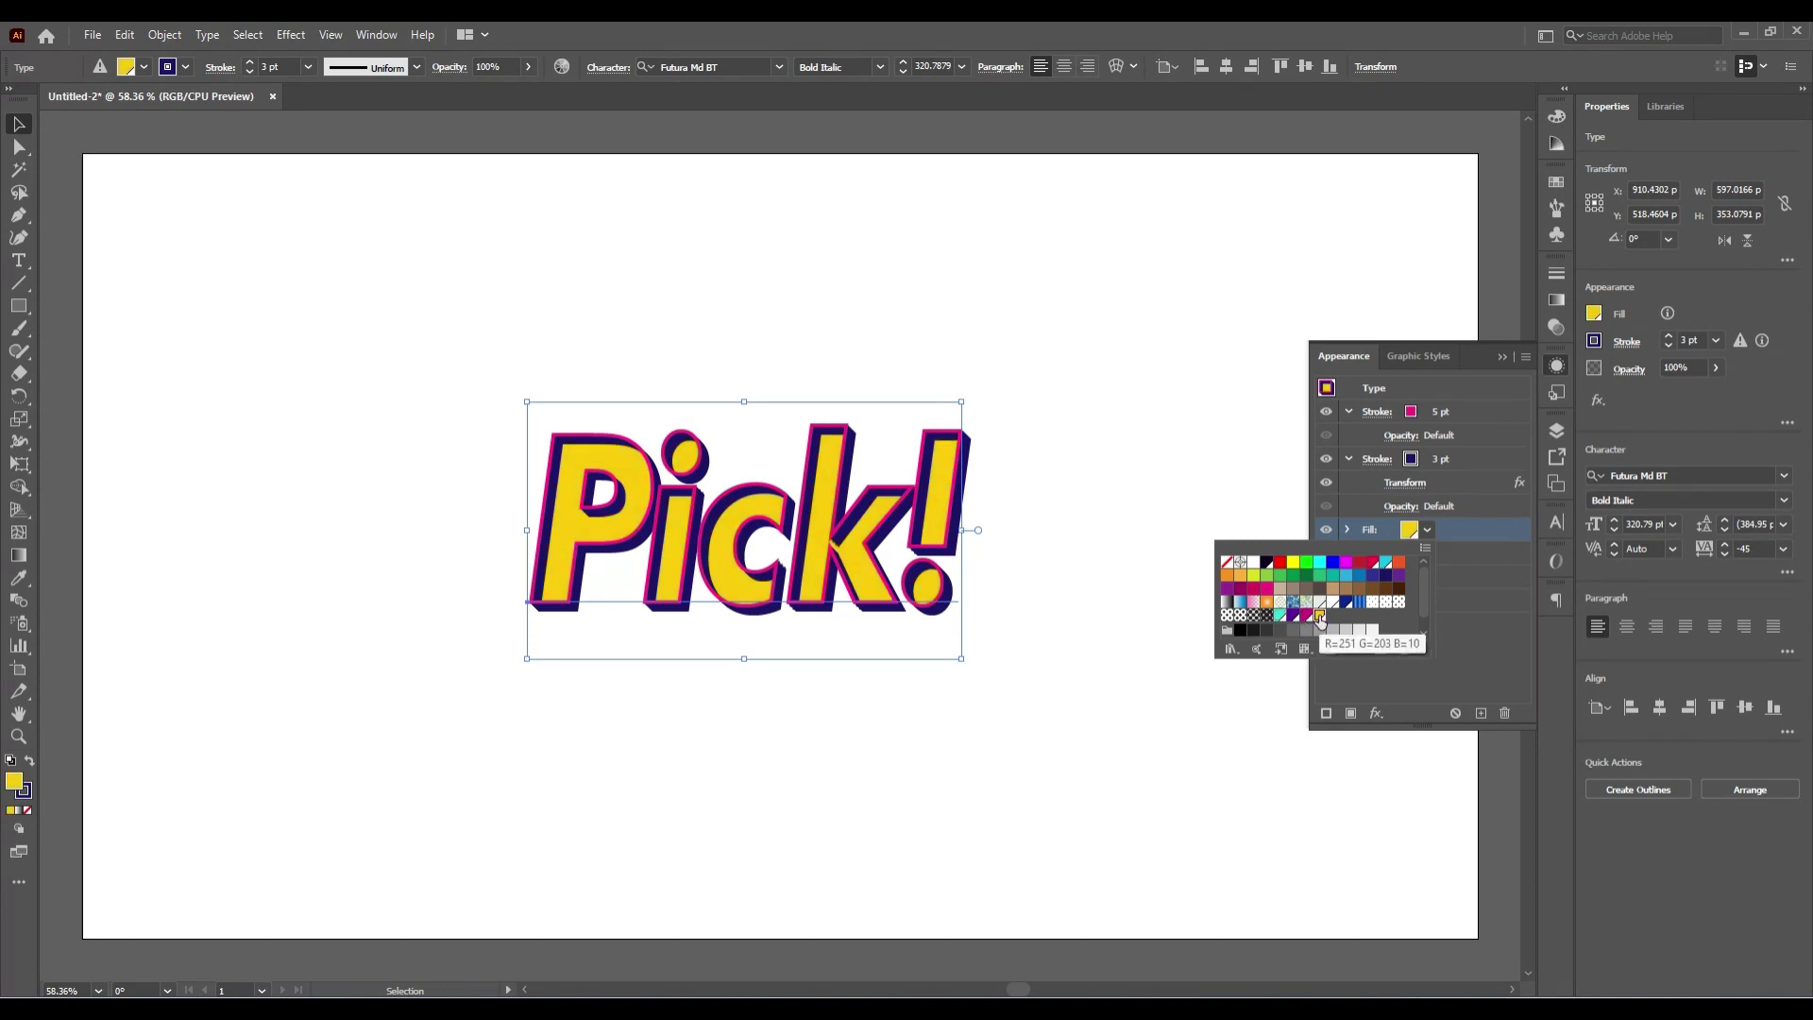
Step: Add a drop shadow to the Pick! text with 10 px horizontal and vertical offsets
{"action": "left_click", "coordinate": [1464, 549]}
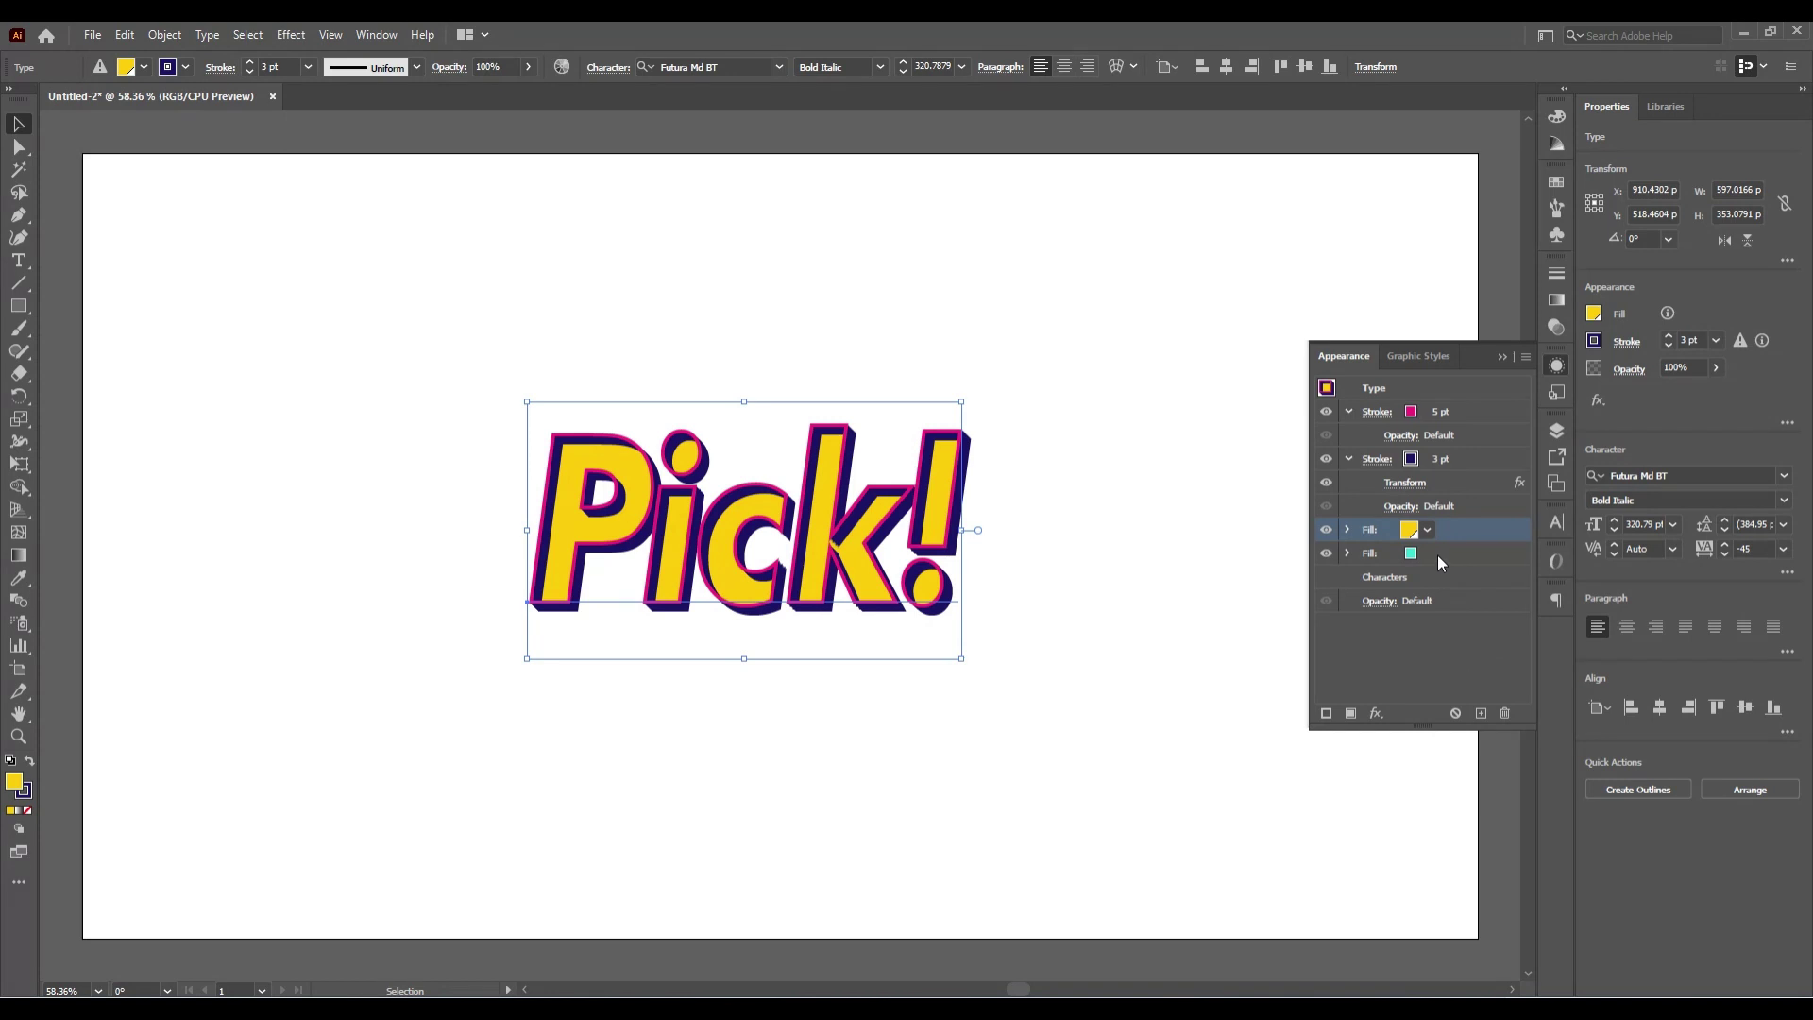
{"action": "left_click", "coordinate": [1375, 713]}
{"action": "mouse_move", "coordinate": [1447, 327]}
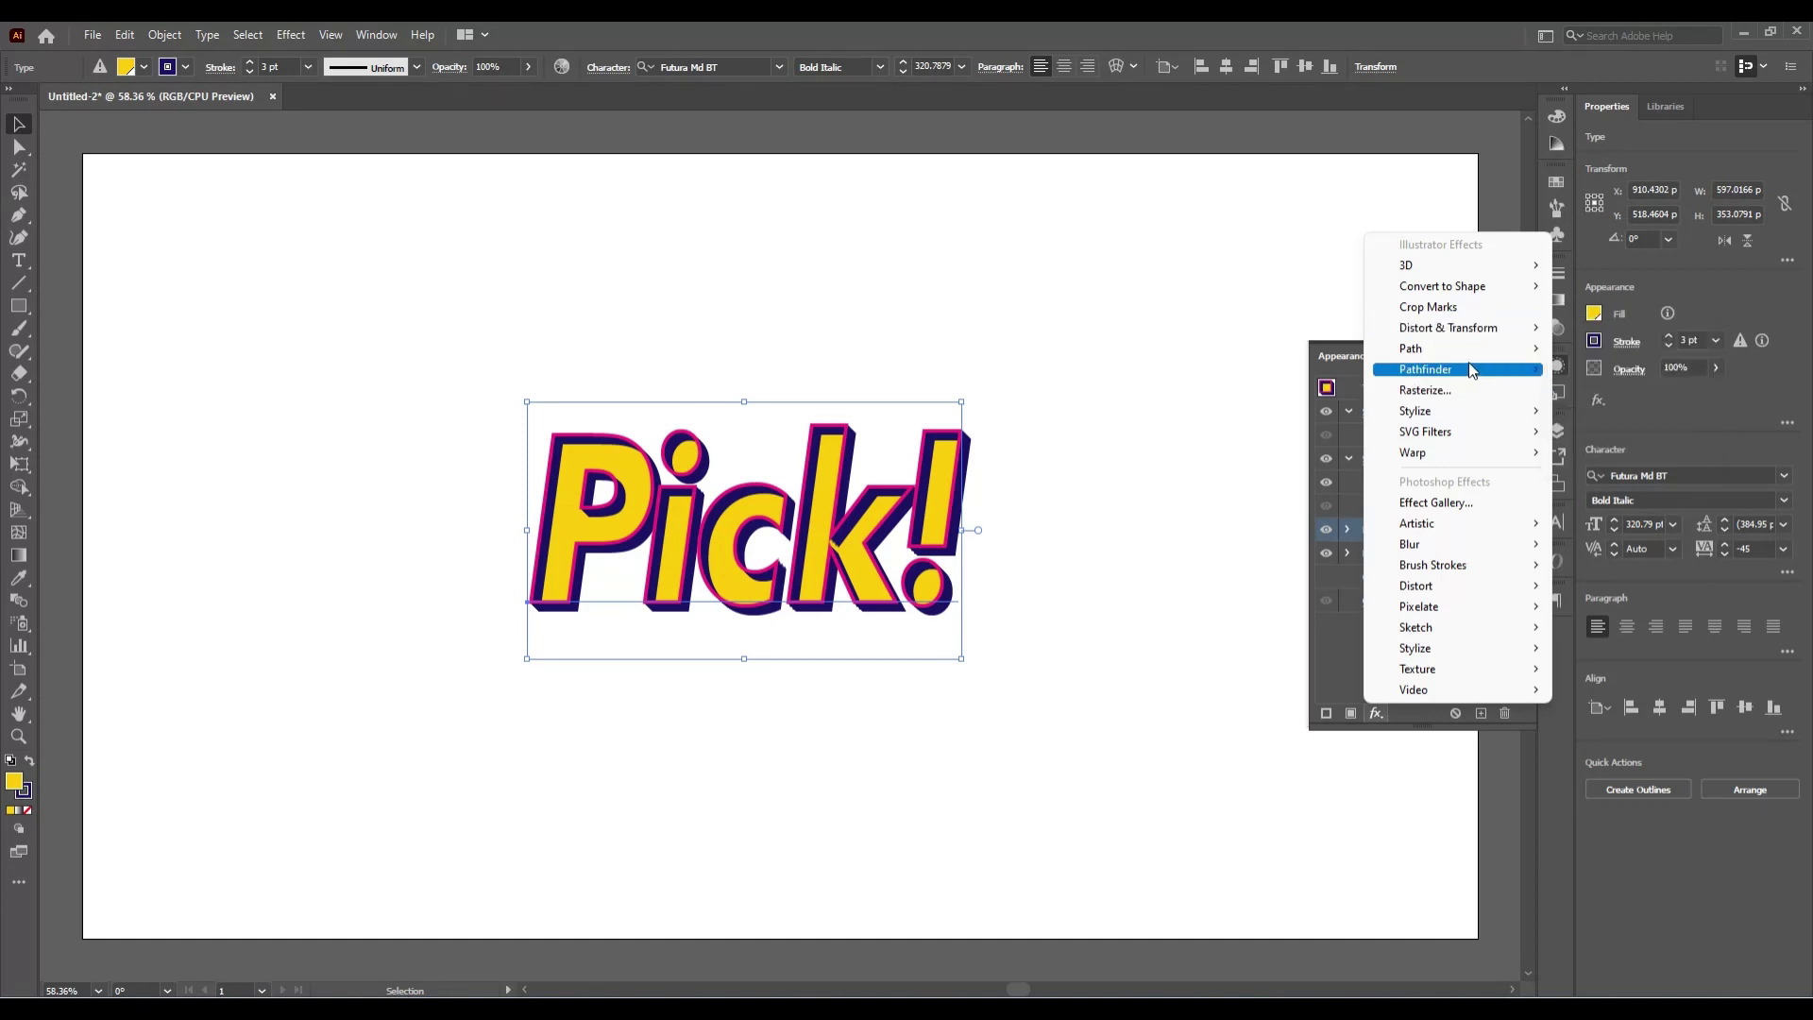
{"action": "mouse_move", "coordinate": [1416, 452]}
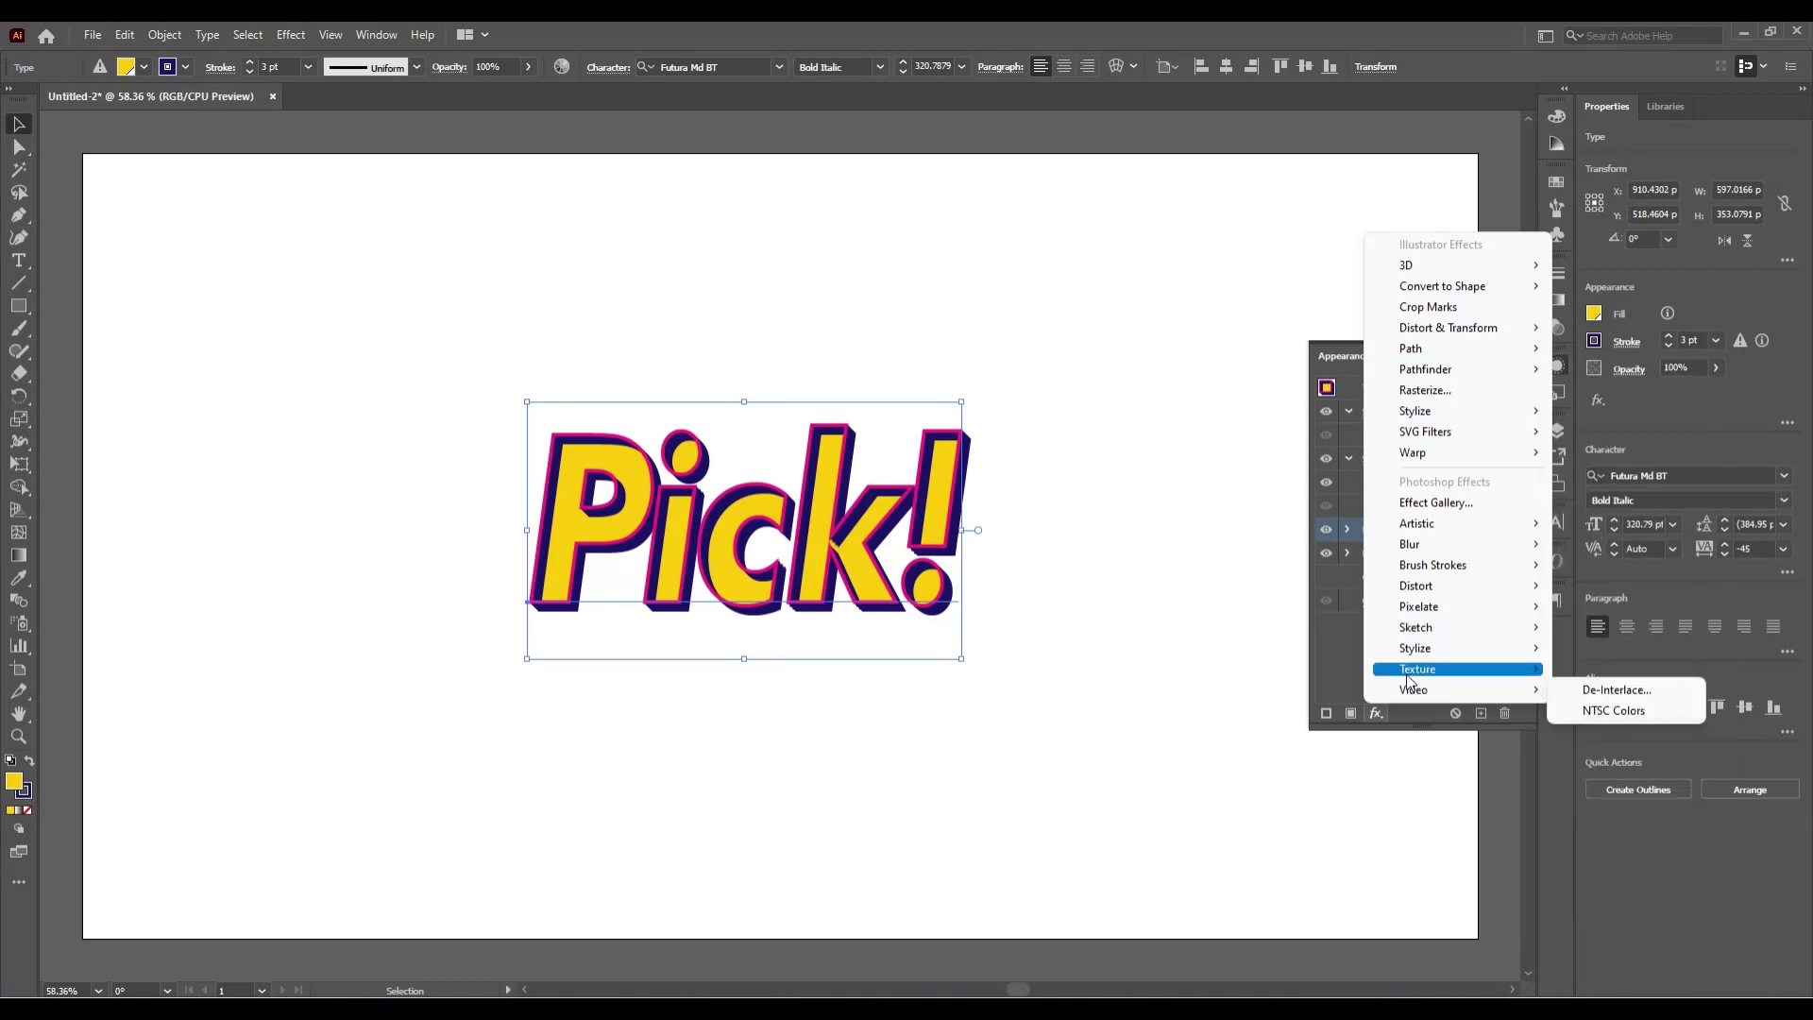
{"action": "mouse_move", "coordinate": [1415, 648]}
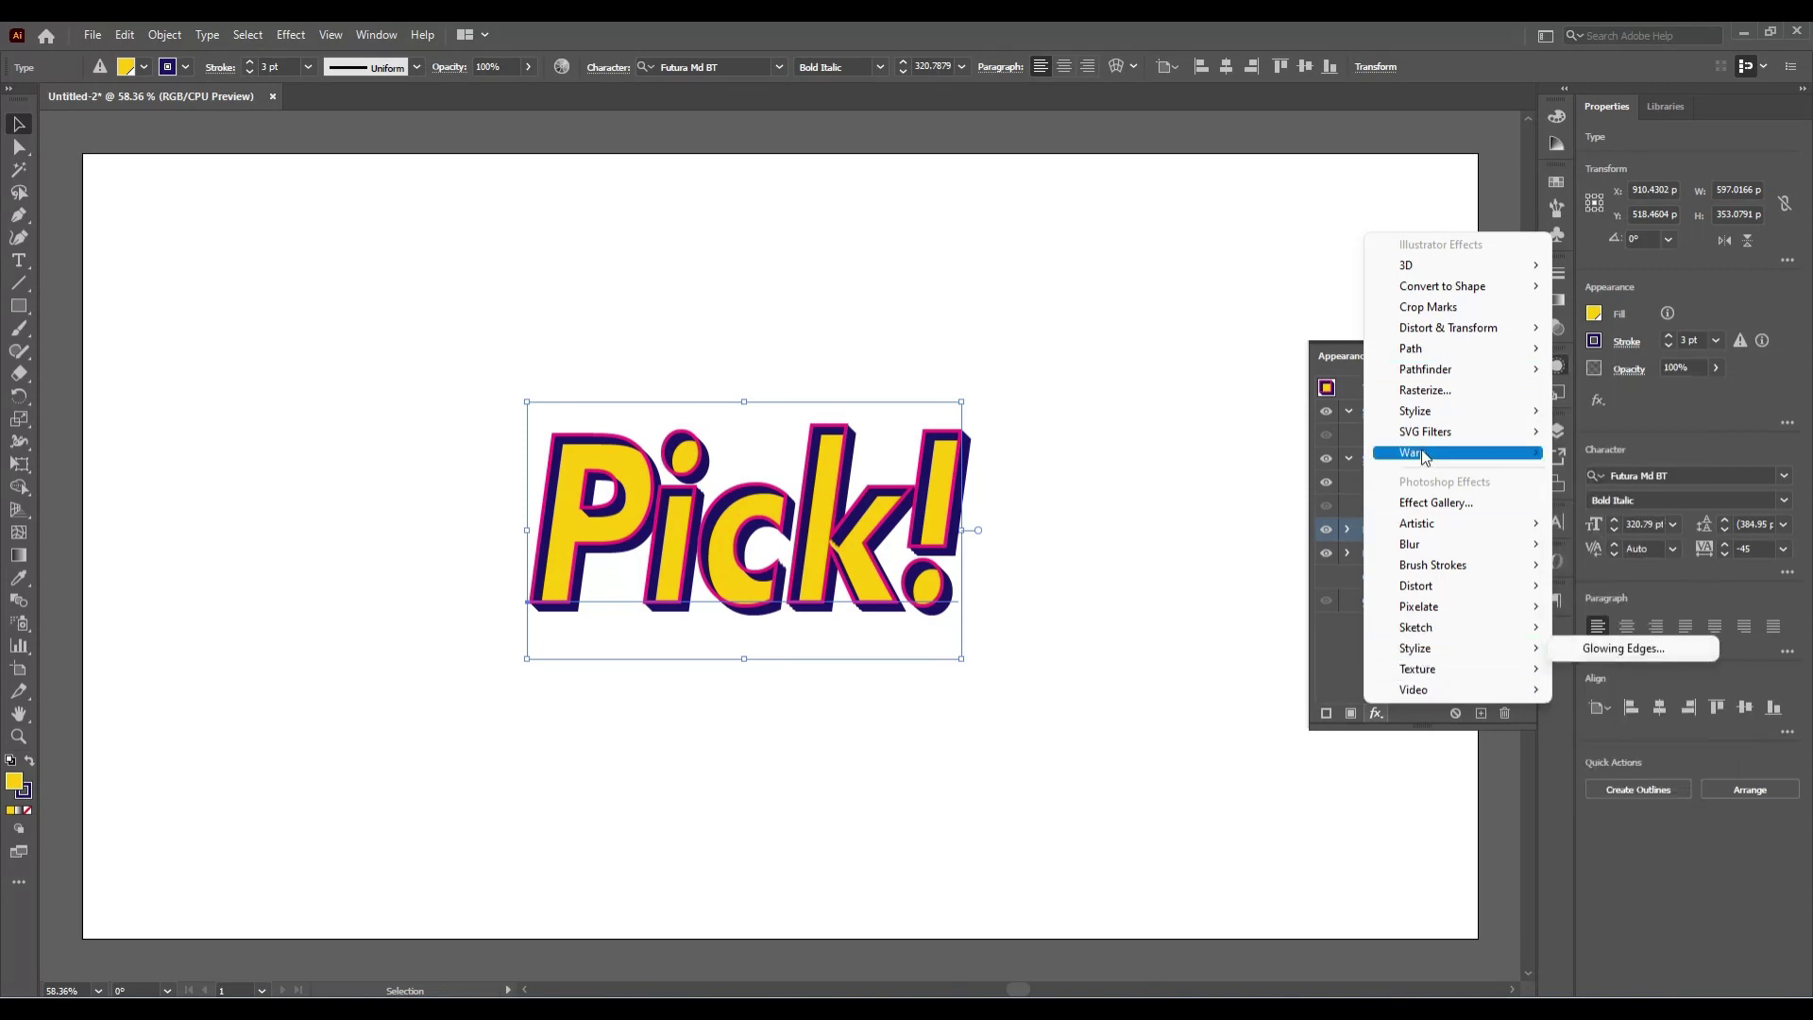
{"action": "mouse_move", "coordinate": [1452, 411]}
{"action": "left_click", "coordinate": [1619, 411]}
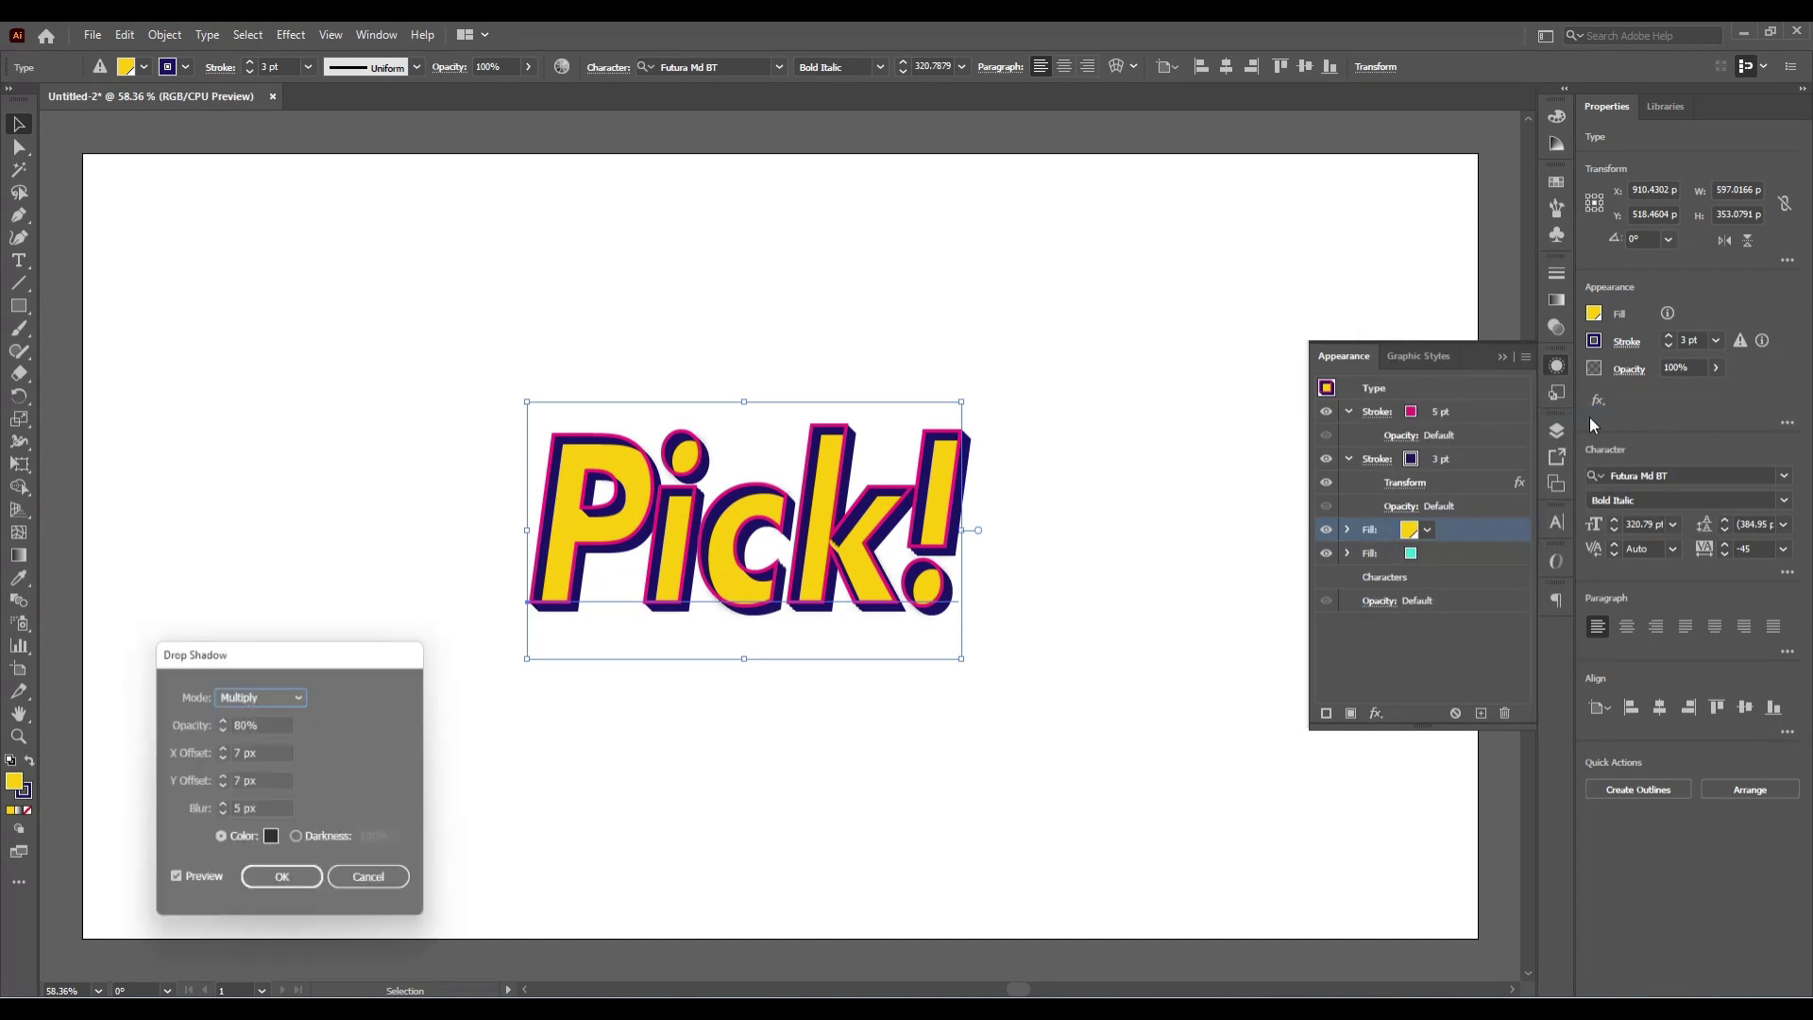
{"action": "left_click", "coordinate": [172, 883]}
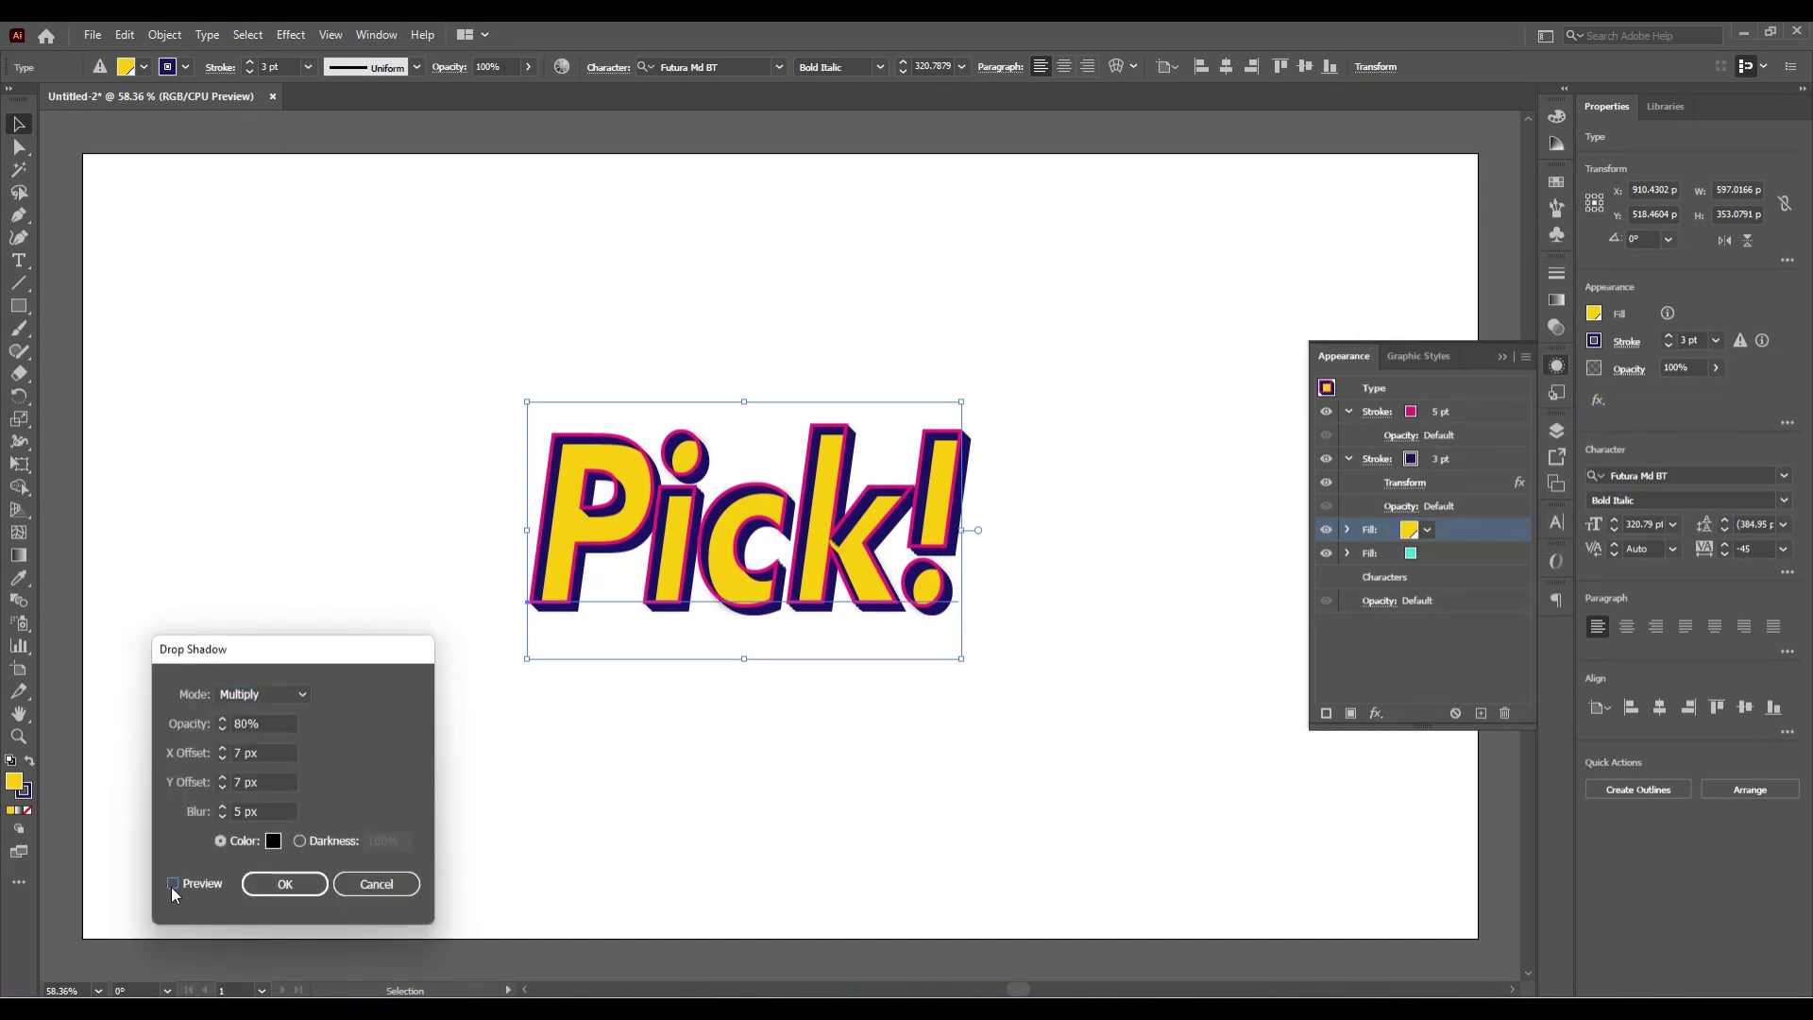
{"action": "left_click", "coordinate": [243, 752]}
{"action": "key", "text": "Up"}
{"action": "key", "text": "Up"}
{"action": "key", "text": "Up"}
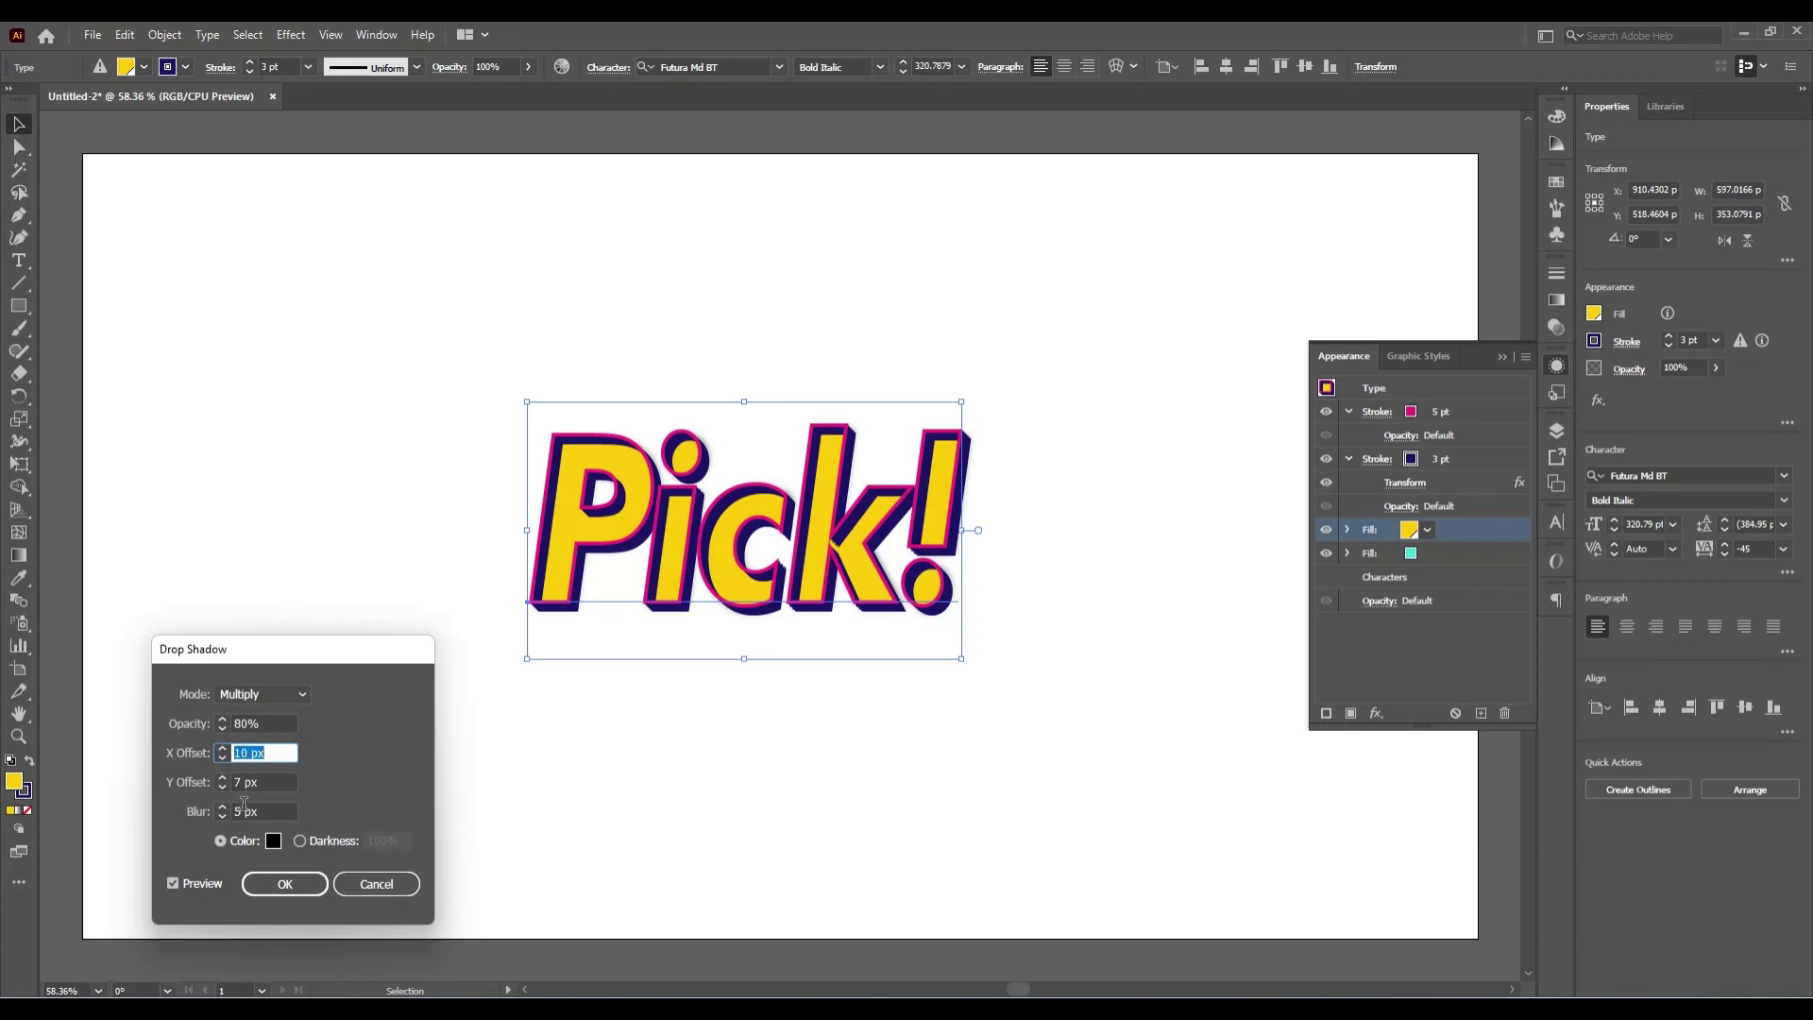
{"action": "left_click", "coordinate": [242, 784]}
{"action": "key", "text": "Up"}
{"action": "key", "text": "Up"}
{"action": "key", "text": "Up"}
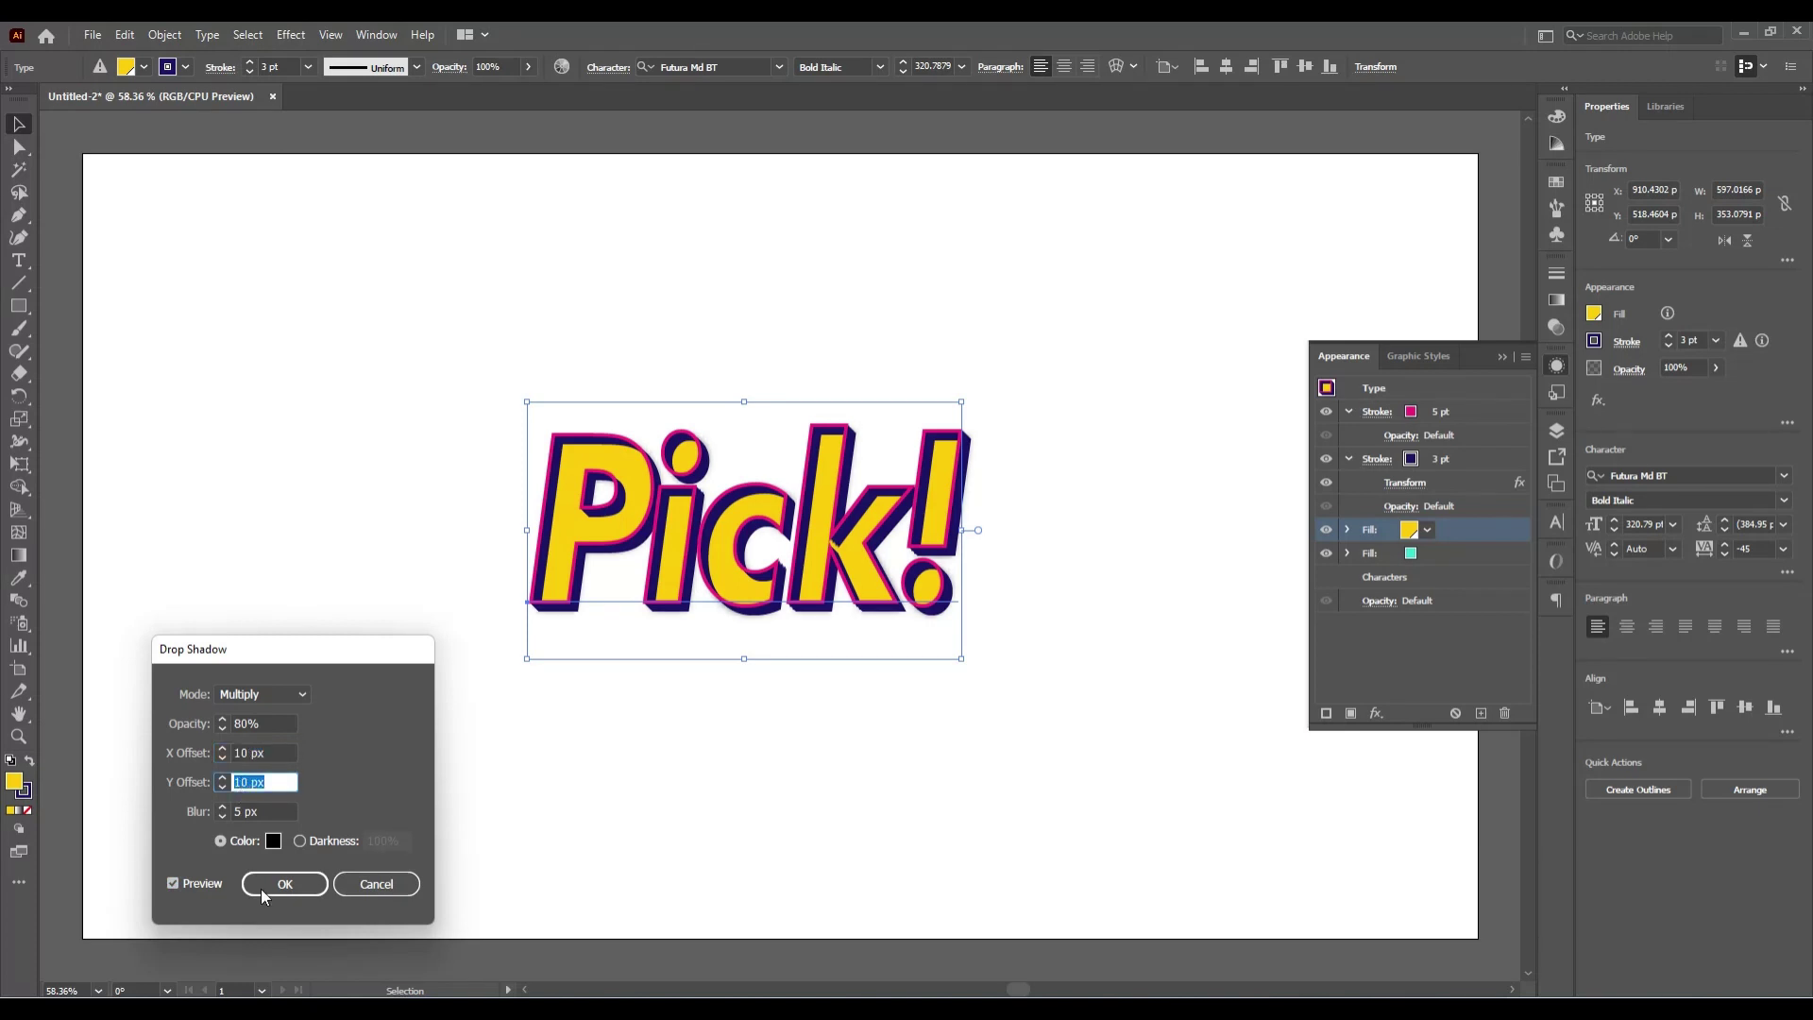
{"action": "left_click", "coordinate": [241, 812]}
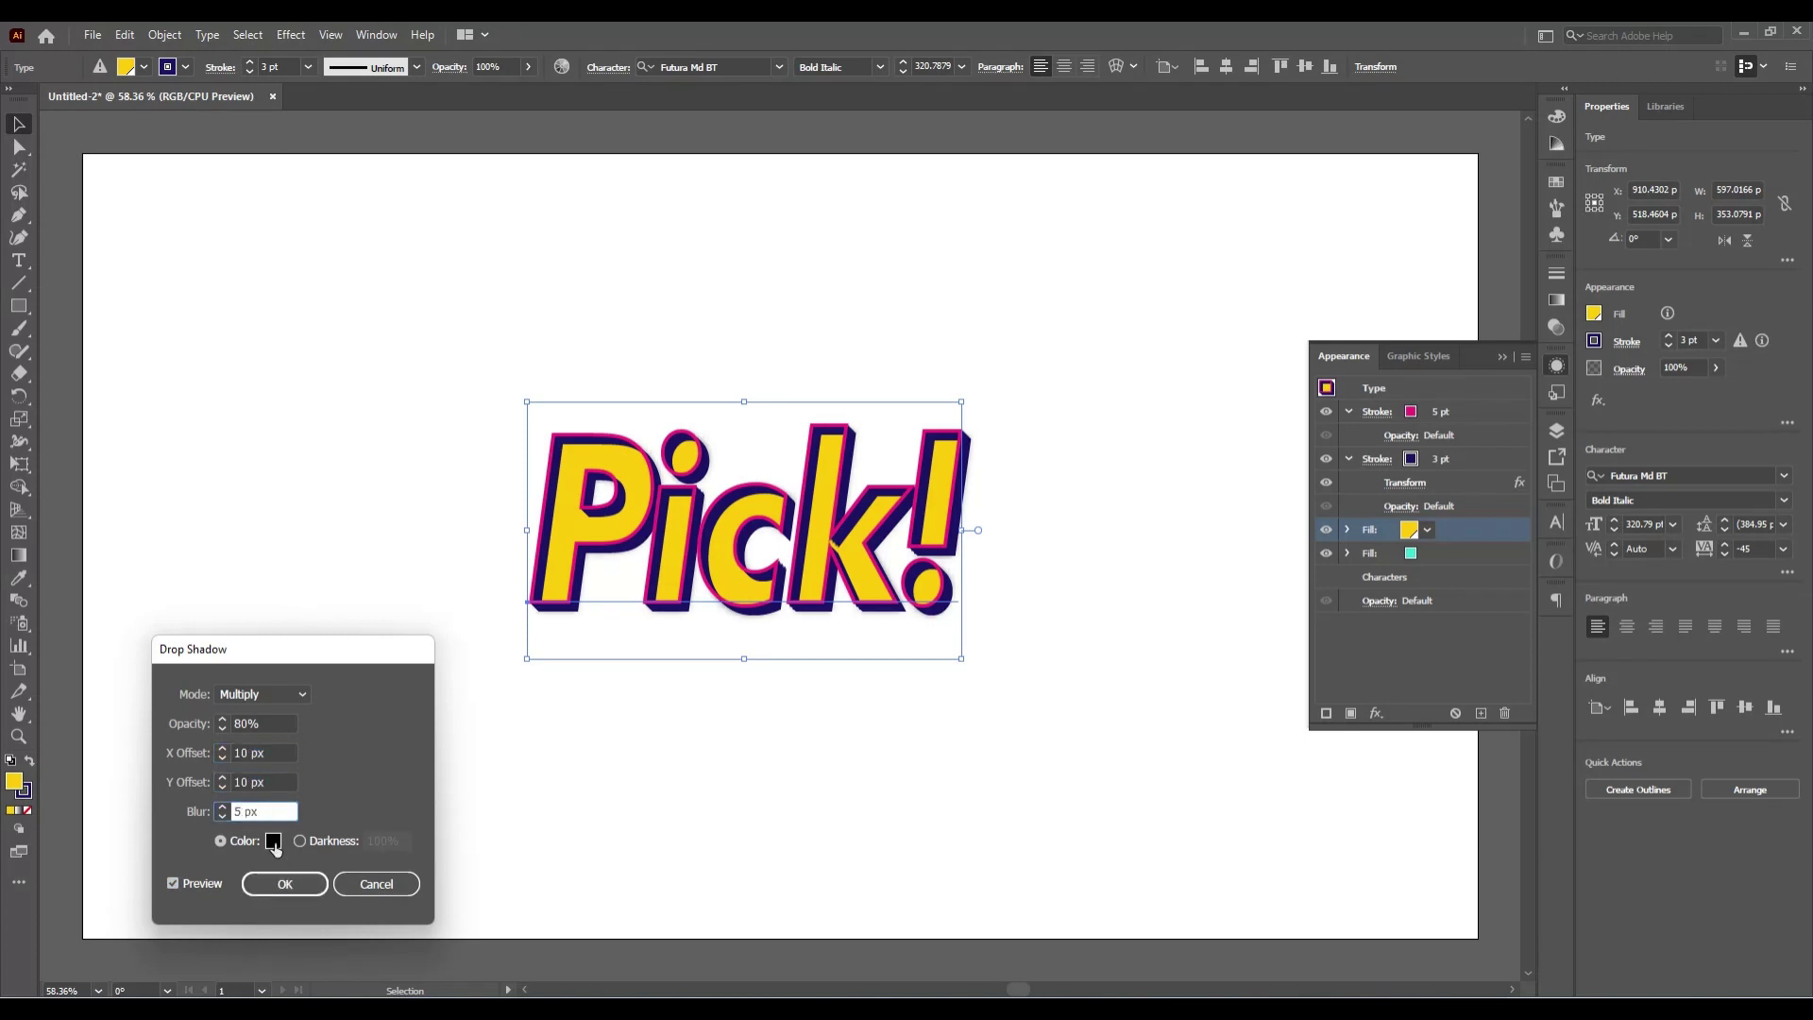
Step: Set the drop shadow colour to green 8daf00, apply the shadow, and deselect
{"action": "left_click", "coordinate": [273, 841]}
{"action": "left_click_drag", "start_coordinate": [946, 235], "coordinate": [1213, 263]}
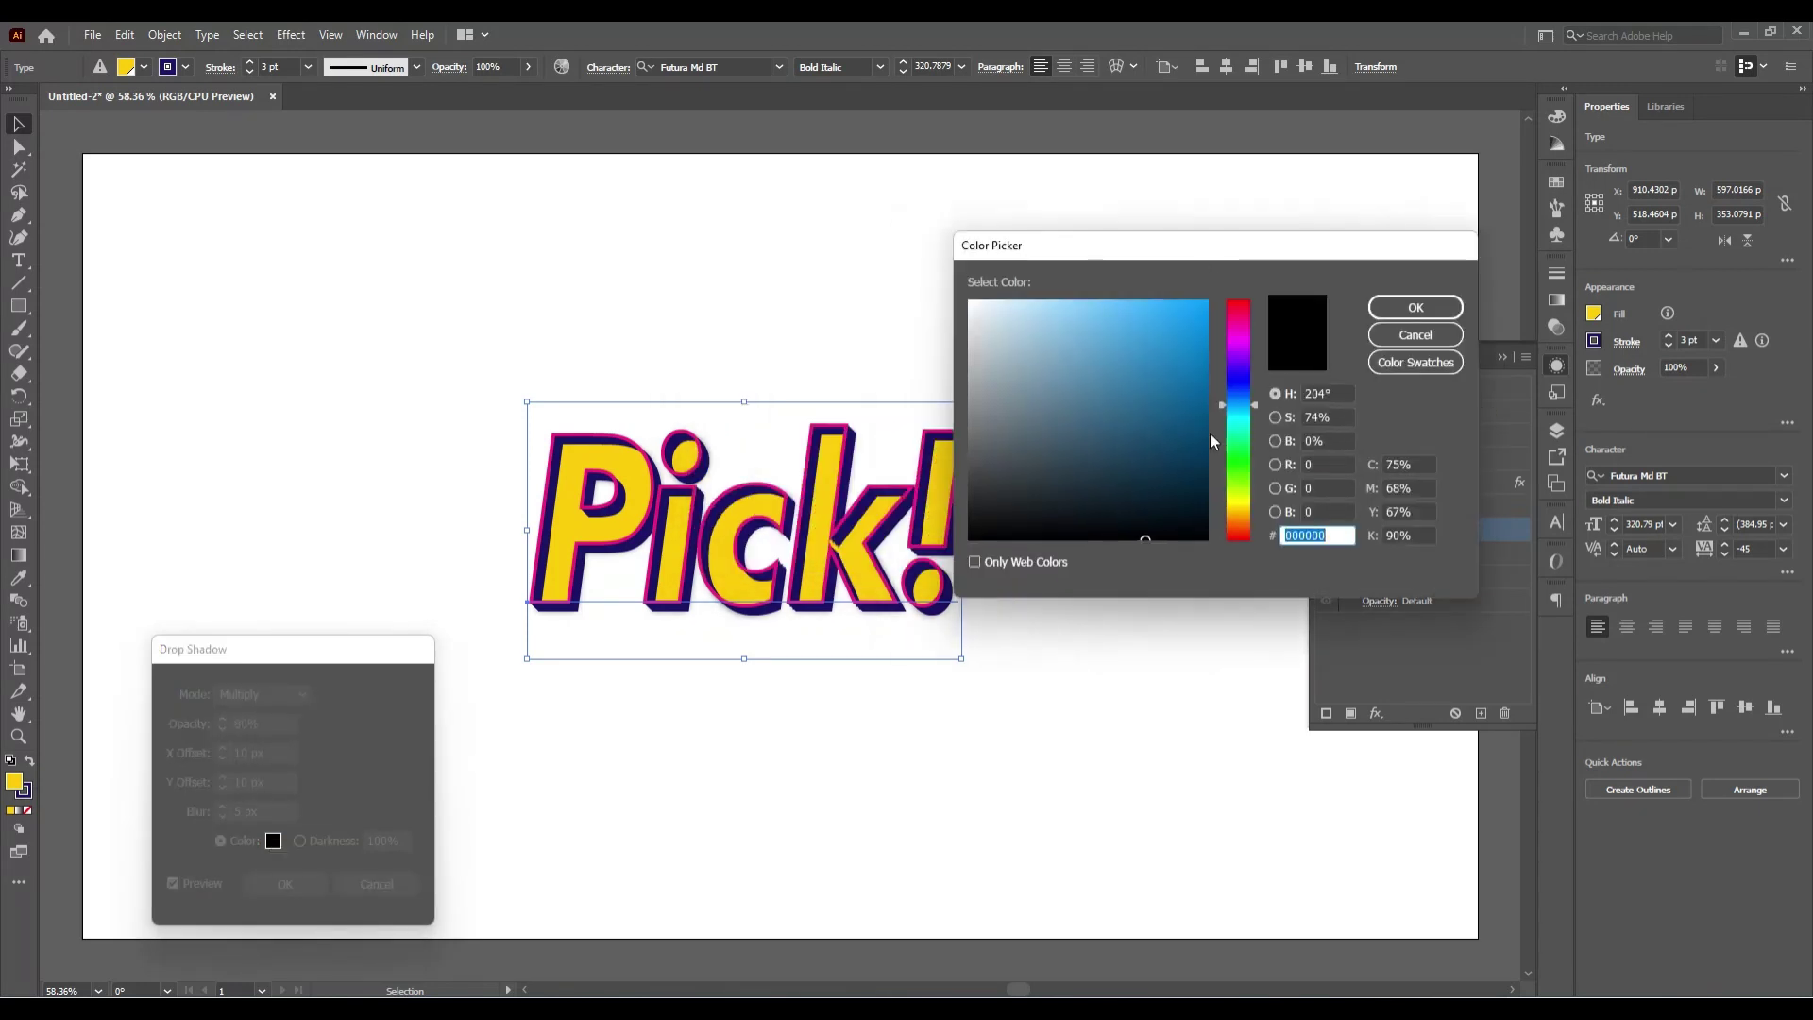
{"action": "left_click_drag", "start_coordinate": [1230, 413], "coordinate": [1207, 481]}
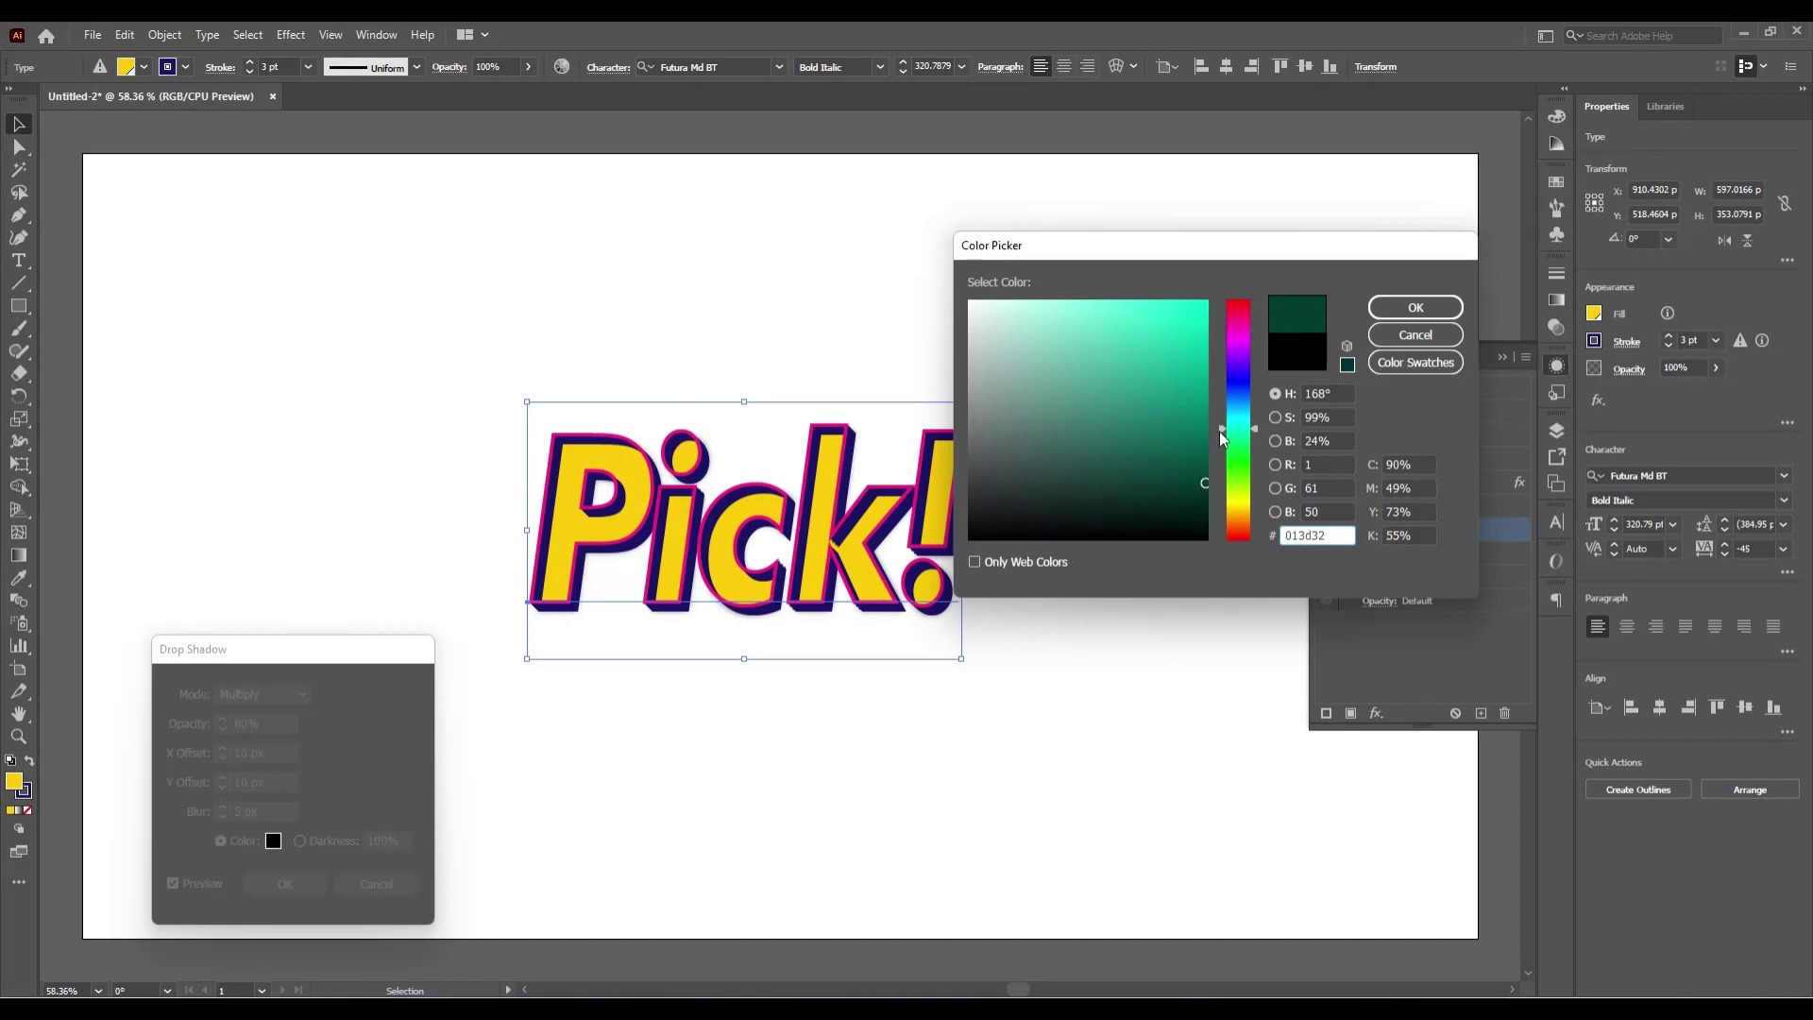
{"action": "left_click_drag", "start_coordinate": [1237, 427], "coordinate": [1237, 493]}
{"action": "left_click", "coordinate": [1194, 388]}
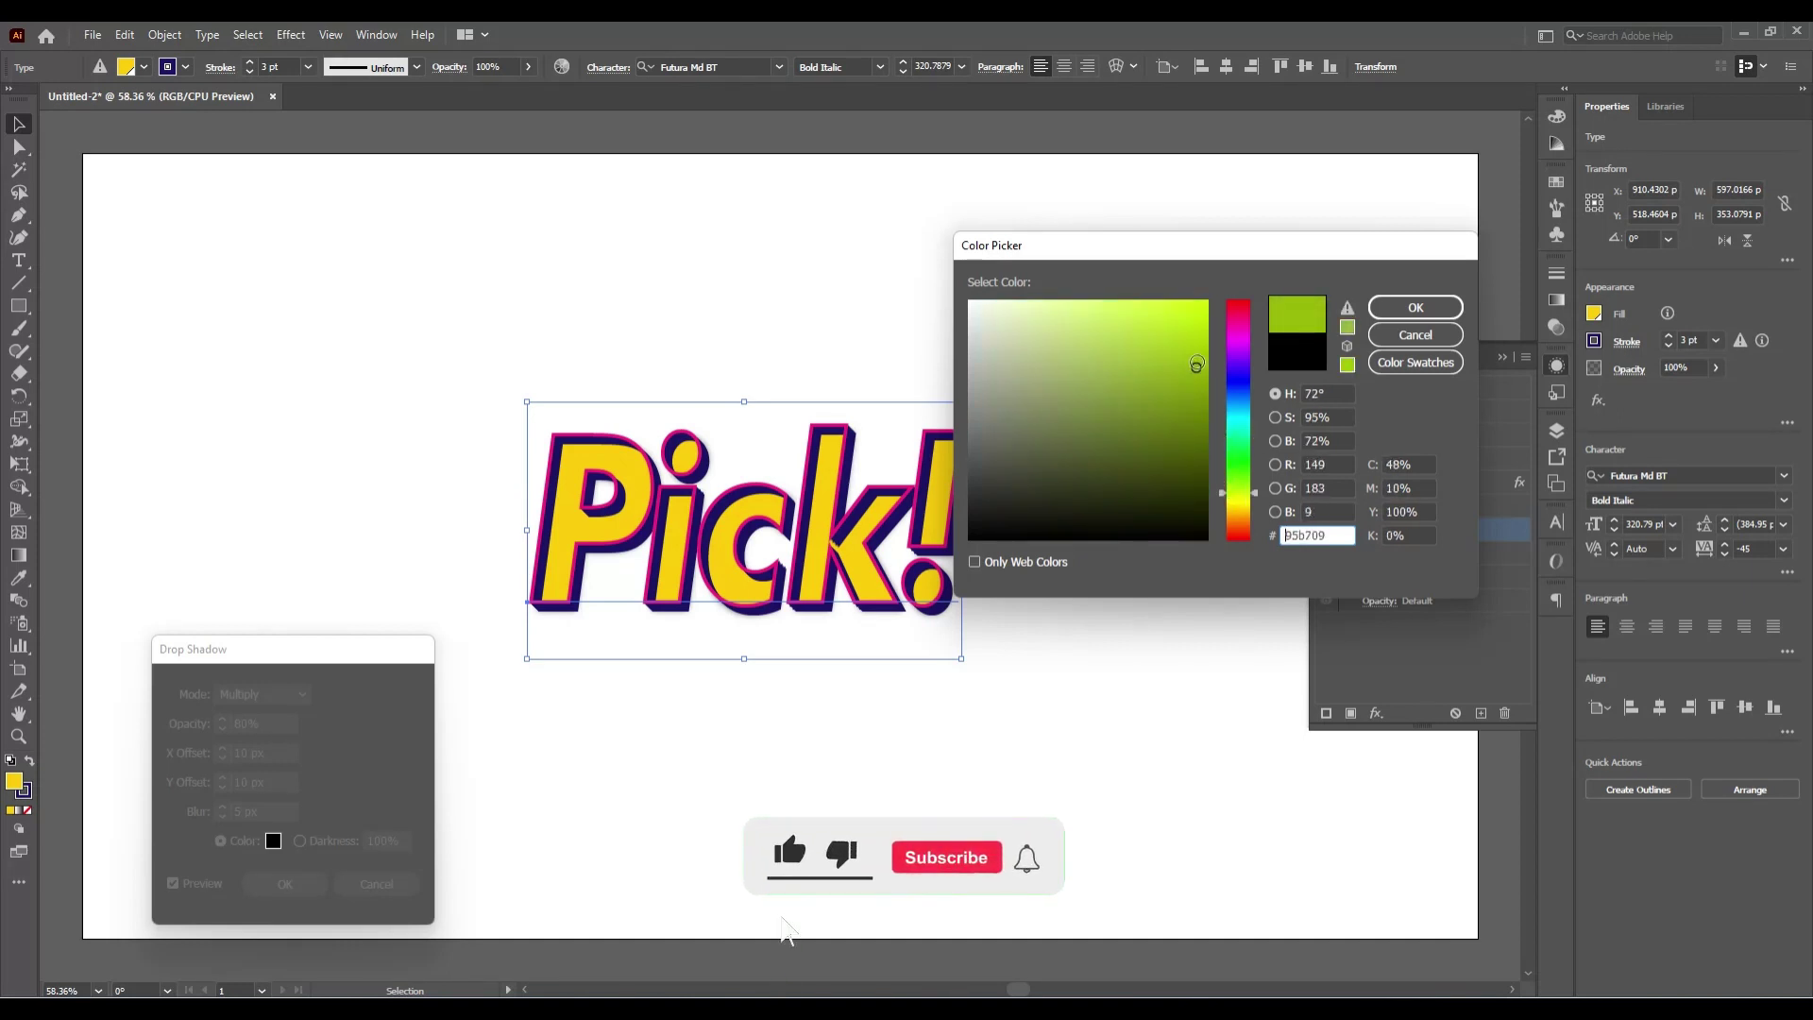
{"action": "left_click_drag", "start_coordinate": [1195, 388], "coordinate": [1206, 375]}
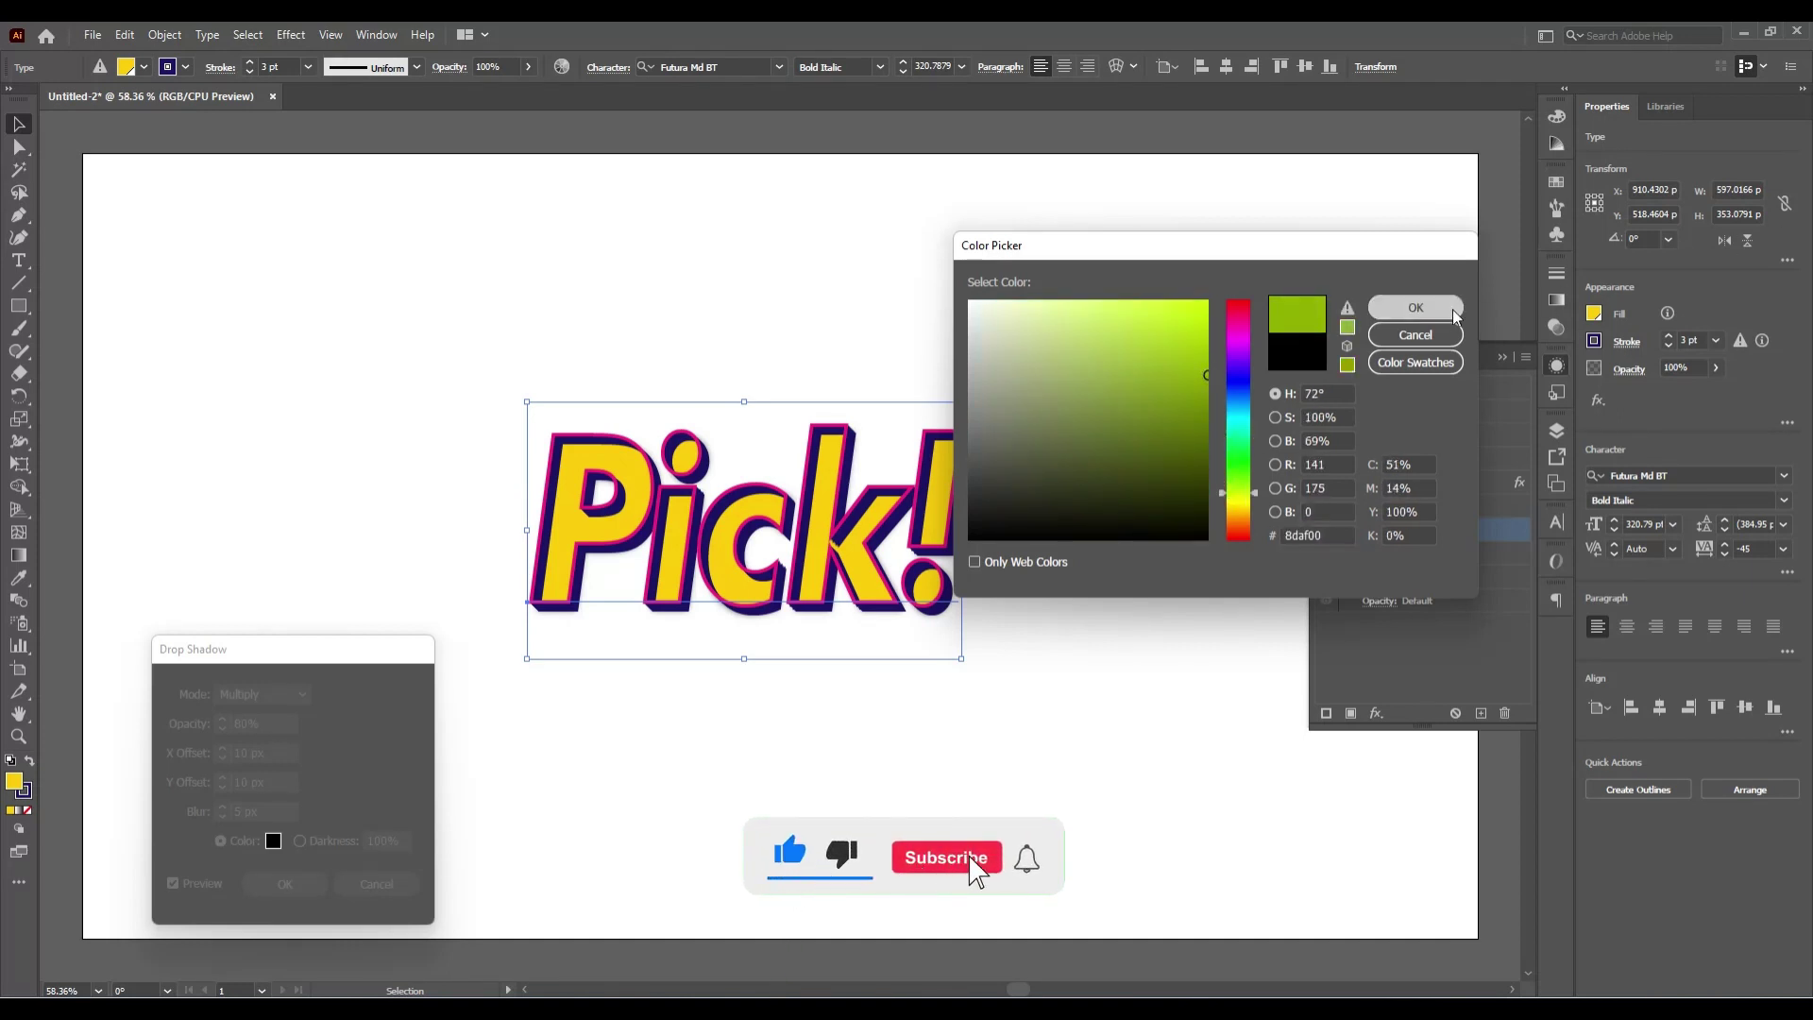
{"action": "left_click", "coordinate": [1416, 307]}
{"action": "left_click", "coordinate": [279, 885]}
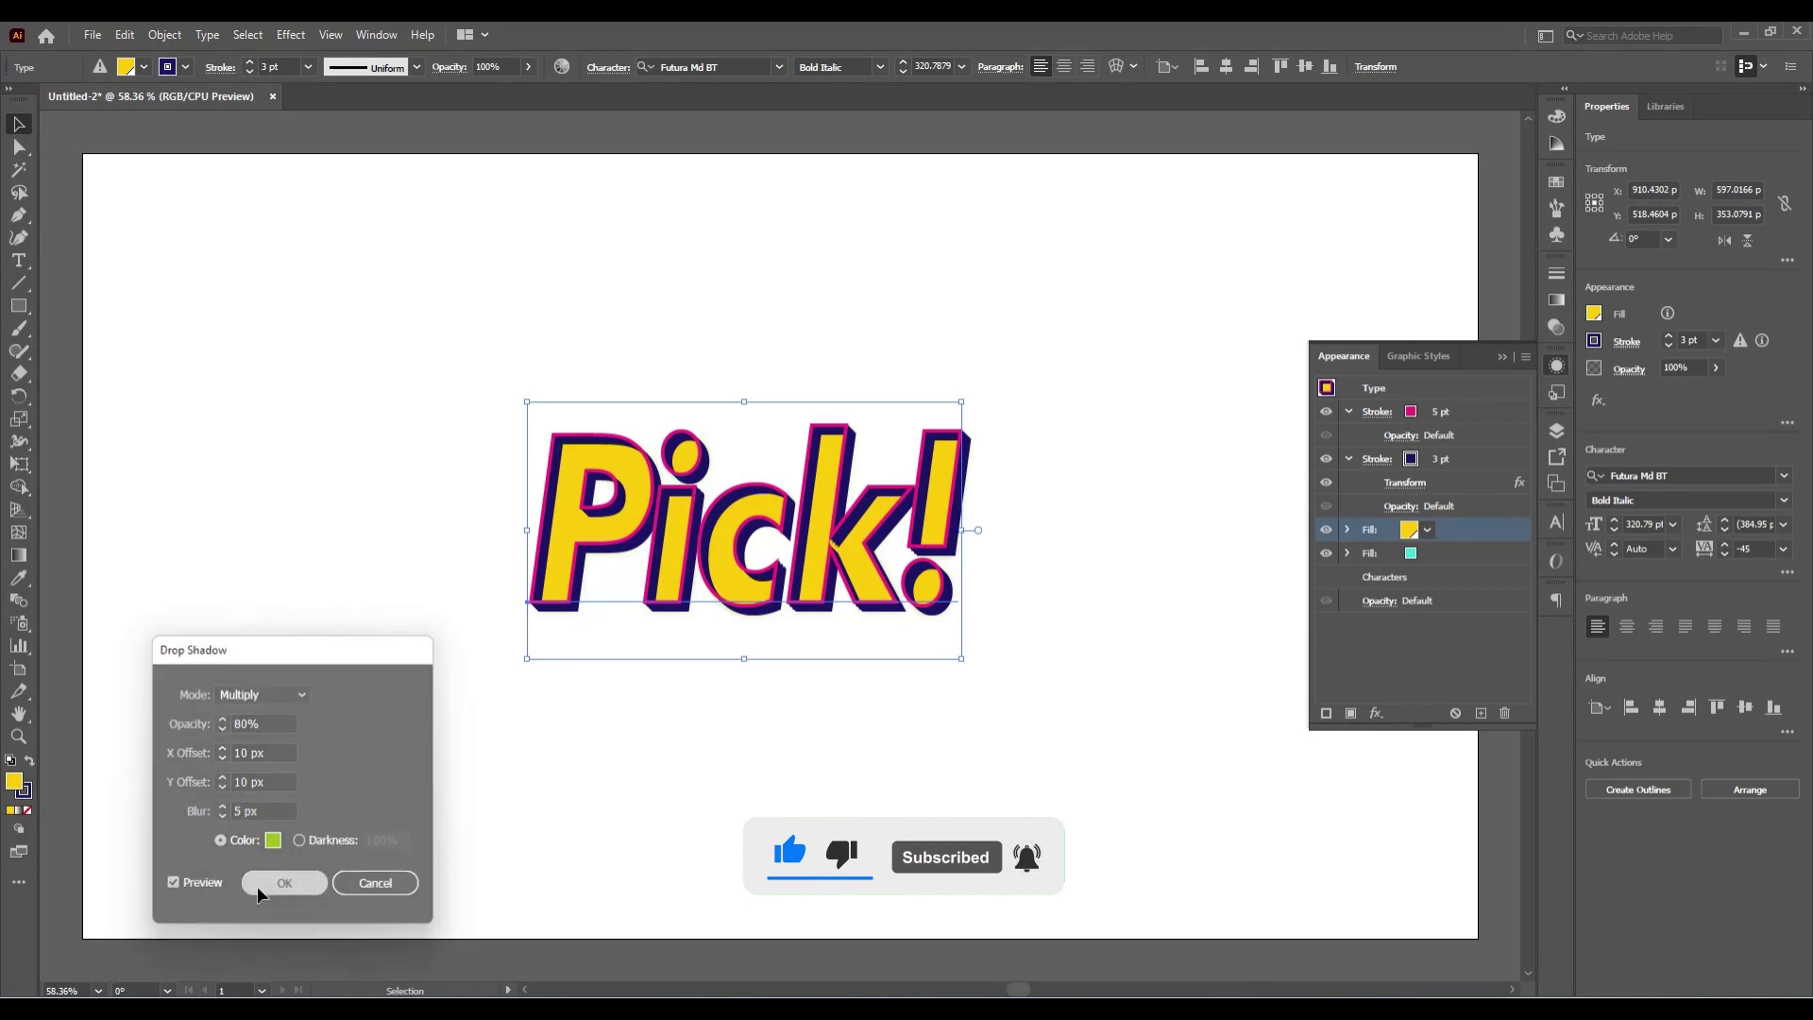
{"action": "left_click", "coordinate": [1104, 778]}
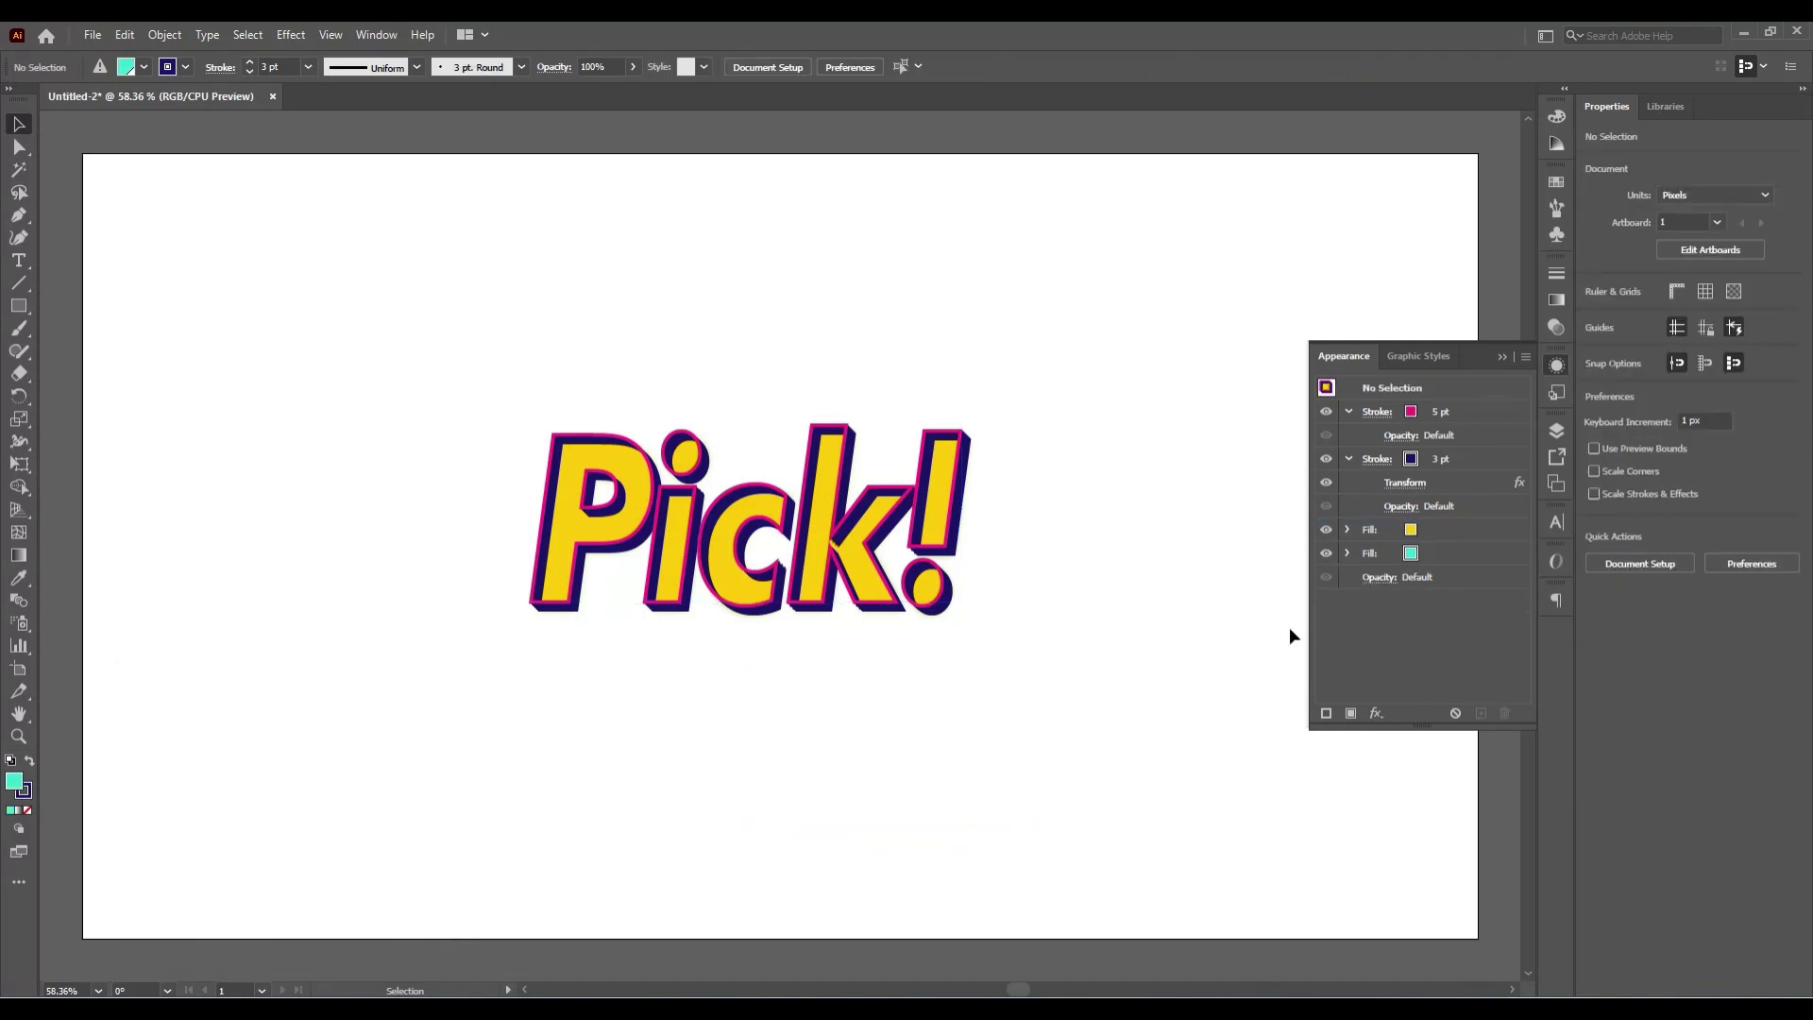
Step: Select all of the Pick! text and target its top yellow Fill in the Appearance panel
{"action": "left_click", "coordinate": [1501, 359]}
{"action": "mouse_move", "coordinate": [505, 348]}
{"action": "left_mouse_down"}
{"action": "mouse_move", "coordinate": [977, 666]}
{"action": "mouse_move", "coordinate": [1071, 777]}
{"action": "left_mouse_up"}
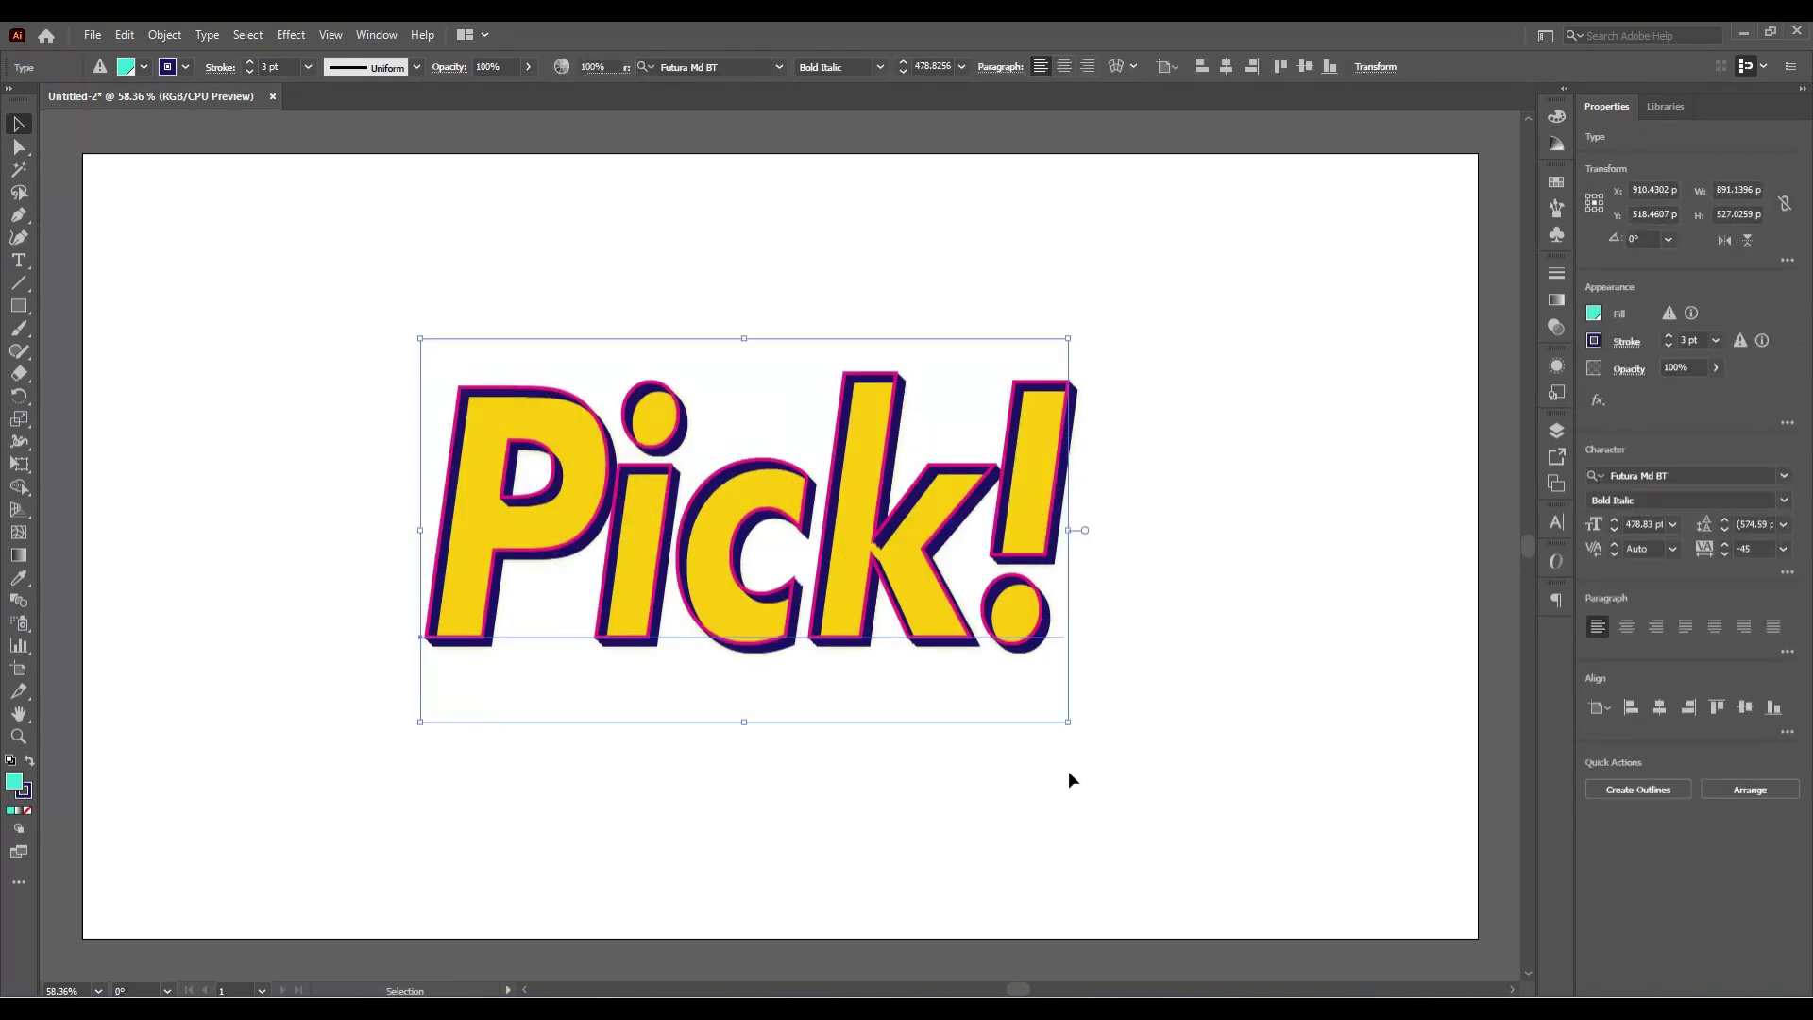
{"action": "left_click", "coordinate": [1069, 774]}
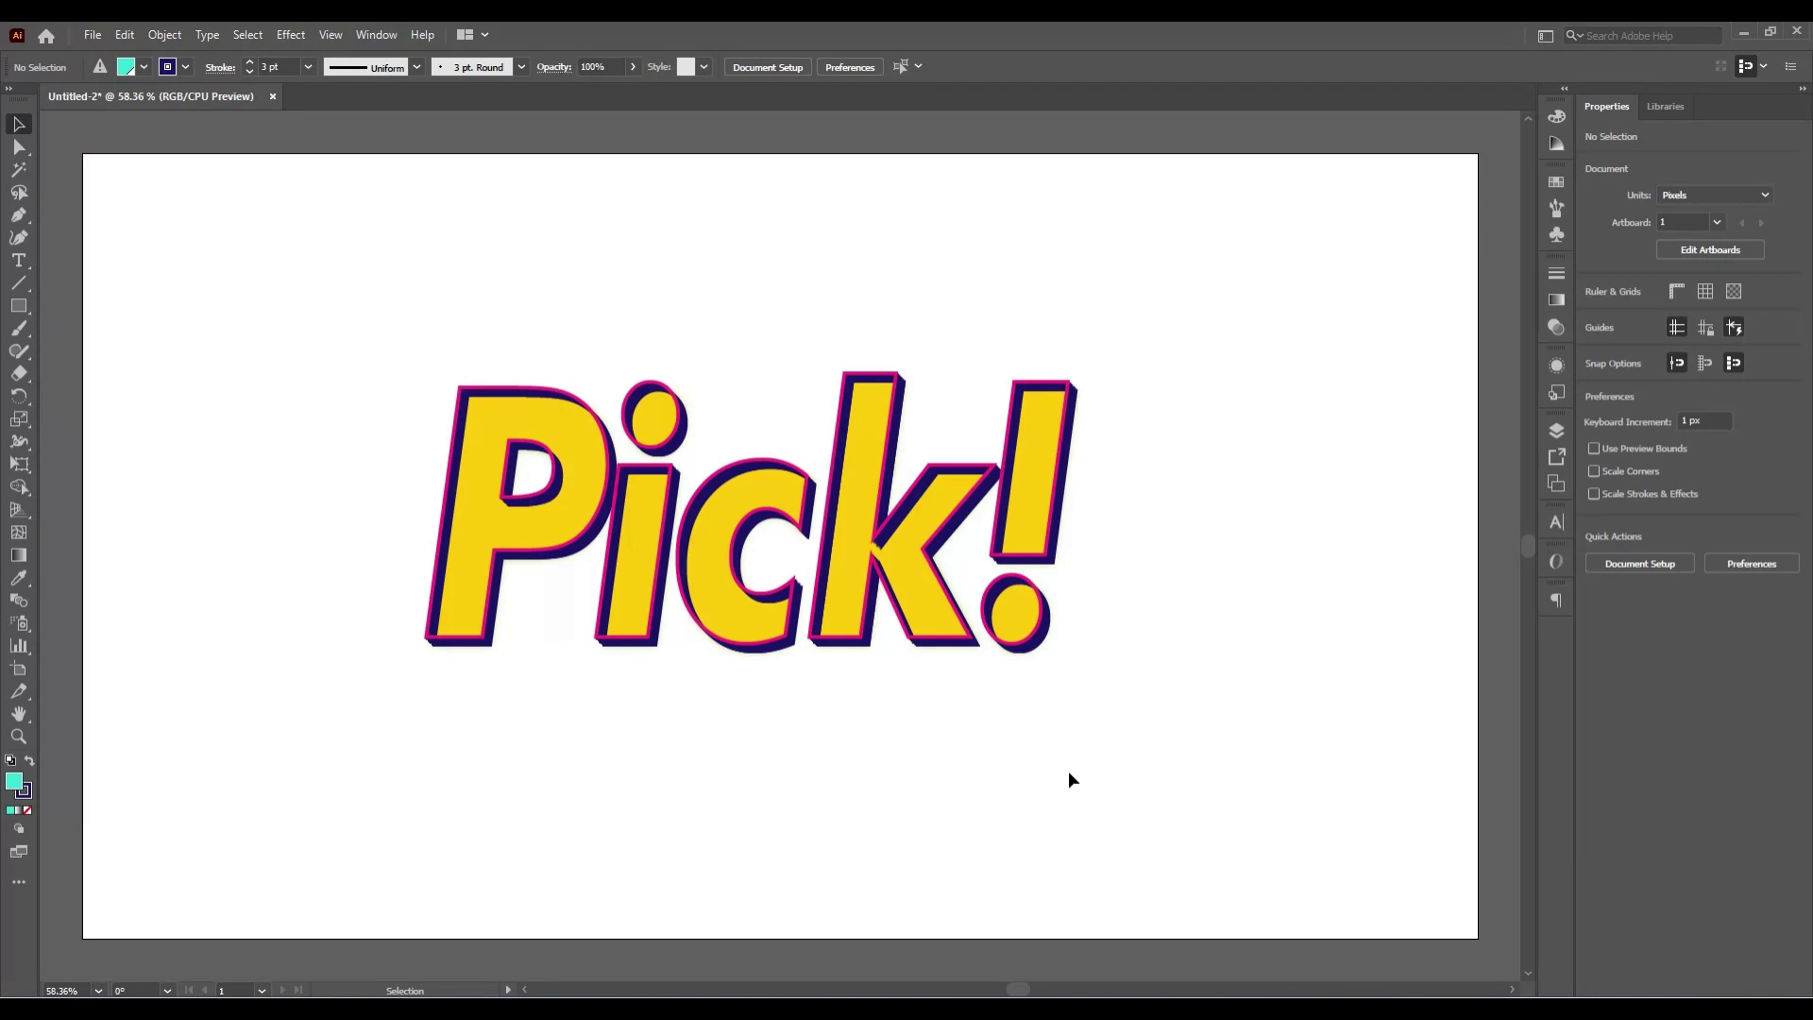
{"action": "key", "text": "ctrl+a"}
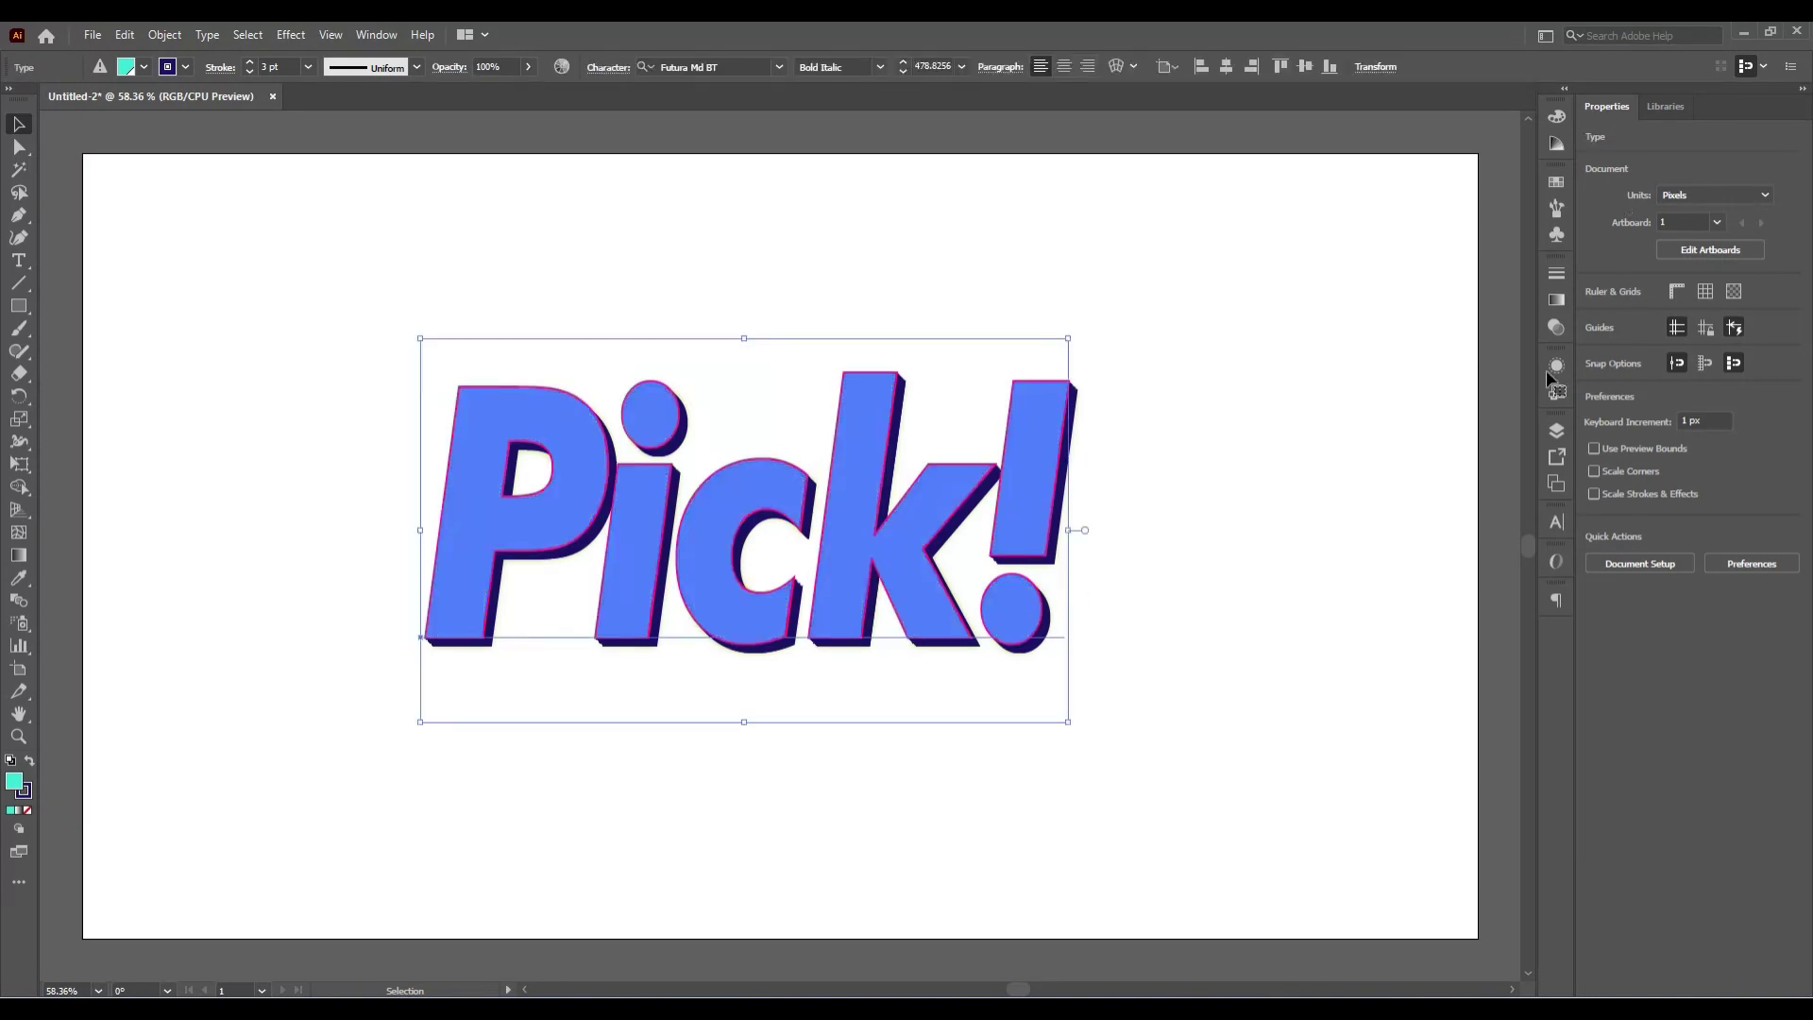
{"action": "left_click", "coordinate": [1548, 373]}
{"action": "left_click", "coordinate": [1426, 534]}
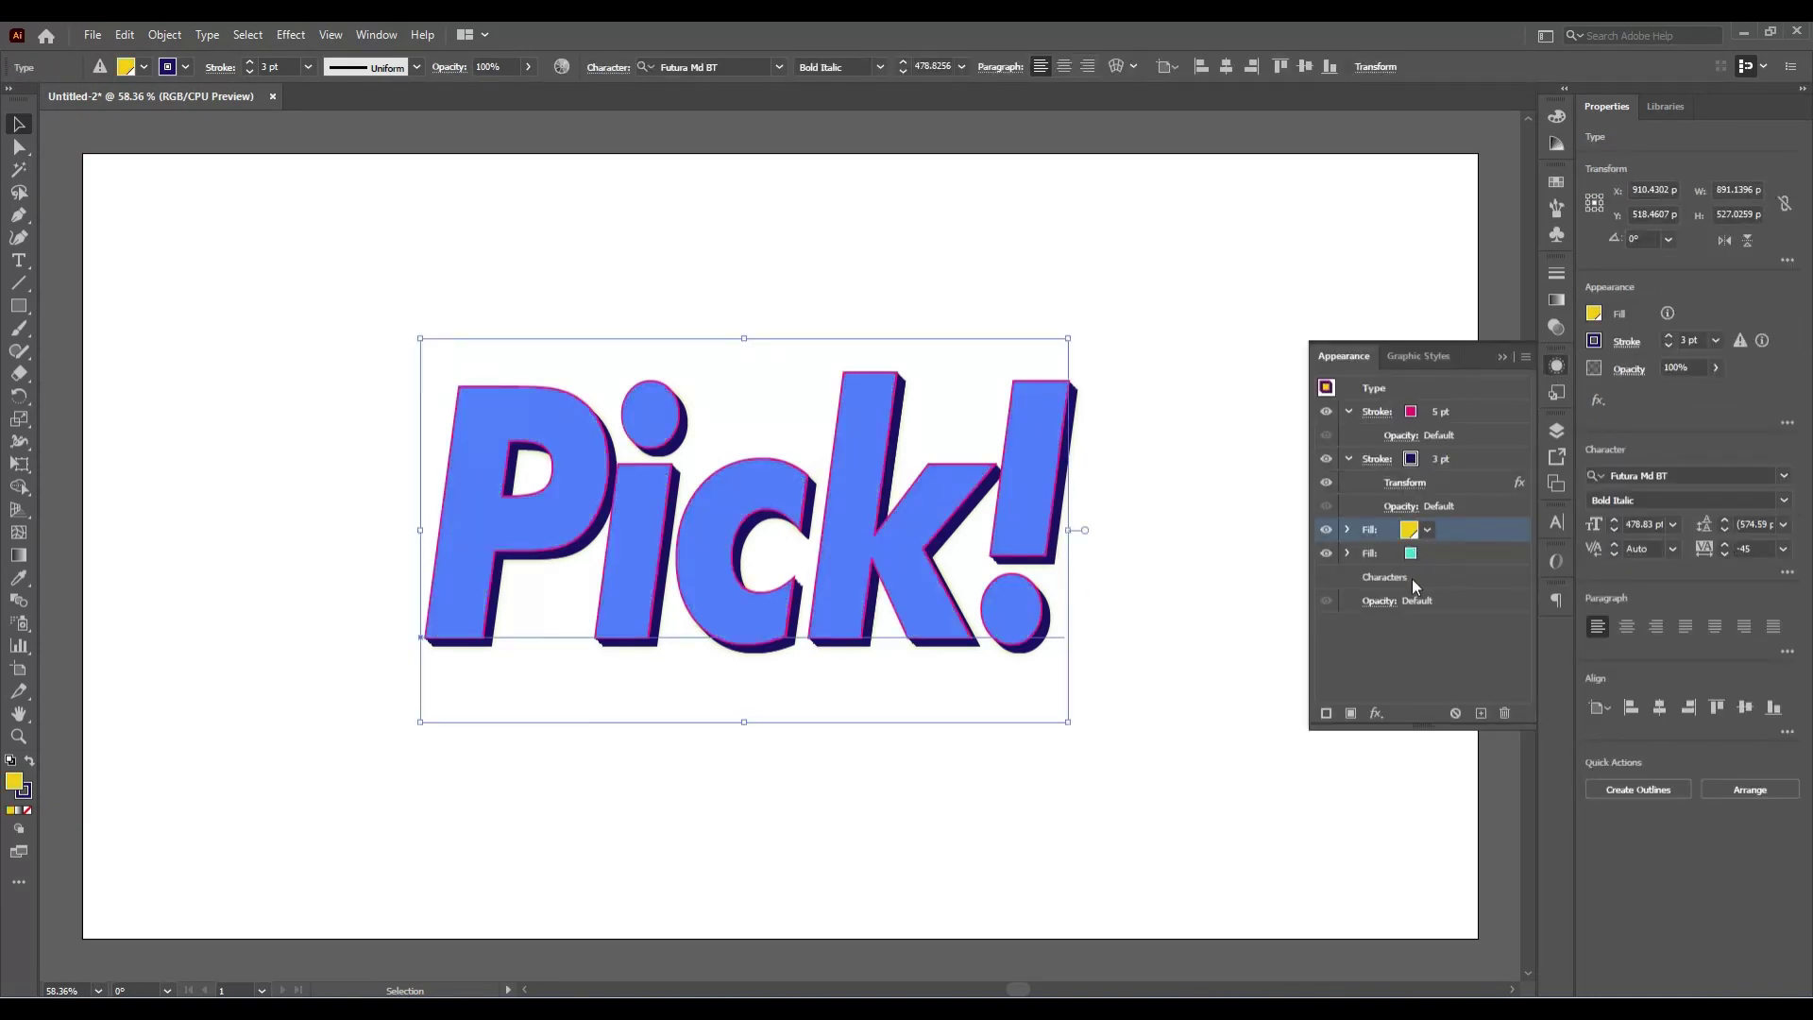
Step: Open the top Fill's swatch menu and browse Swatch Libraries for Patterns > Basic Graphics_Dots
{"action": "left_click", "coordinate": [1378, 713]}
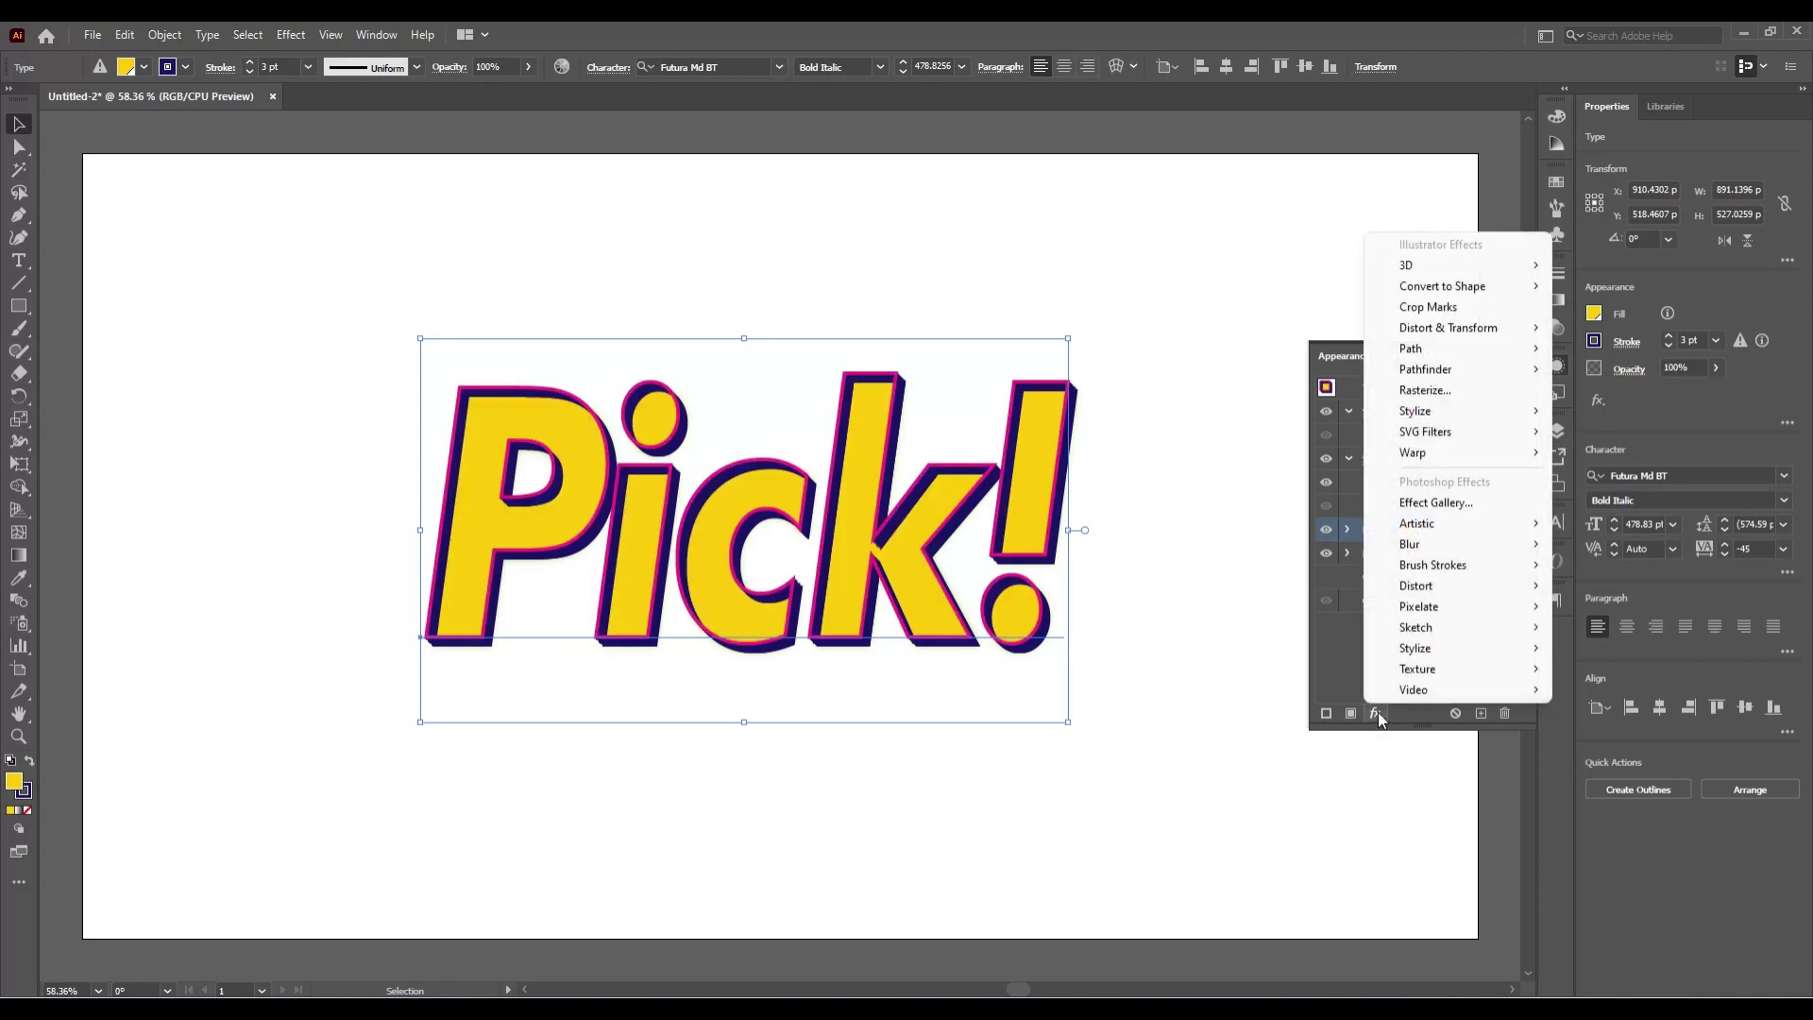
{"action": "left_click", "coordinate": [1440, 540]}
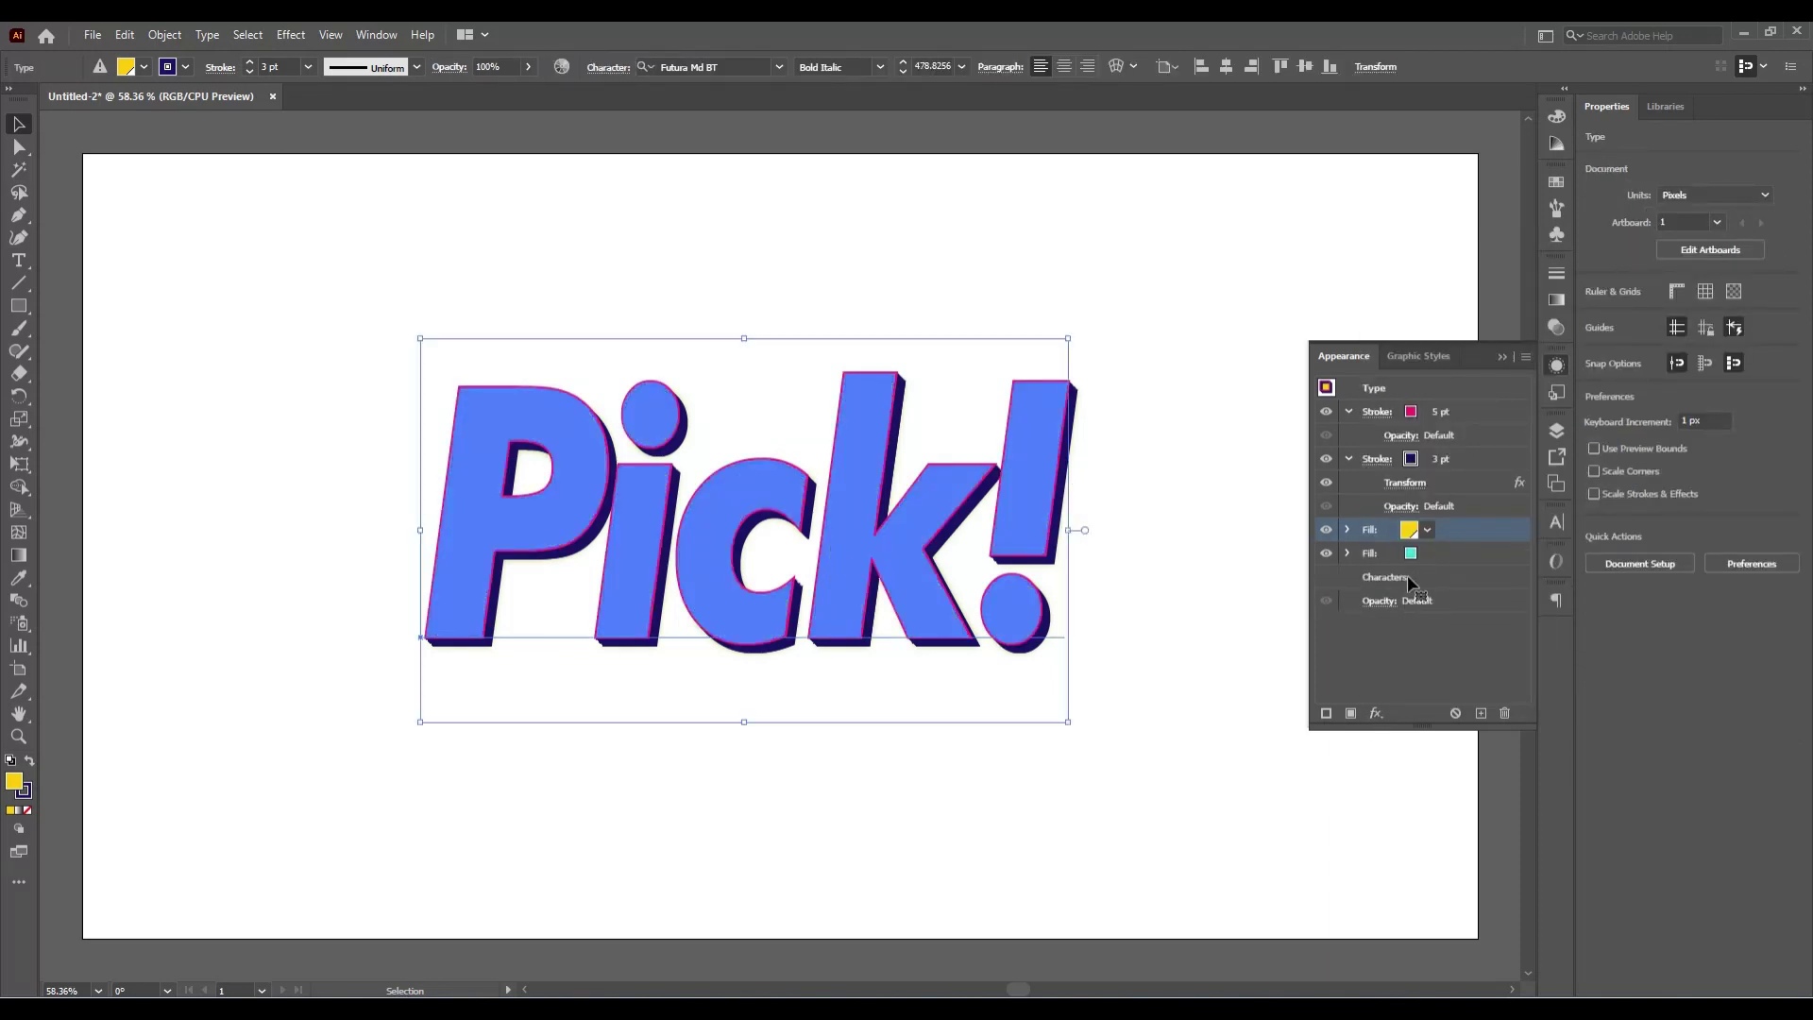
{"action": "left_click", "coordinate": [1428, 532]}
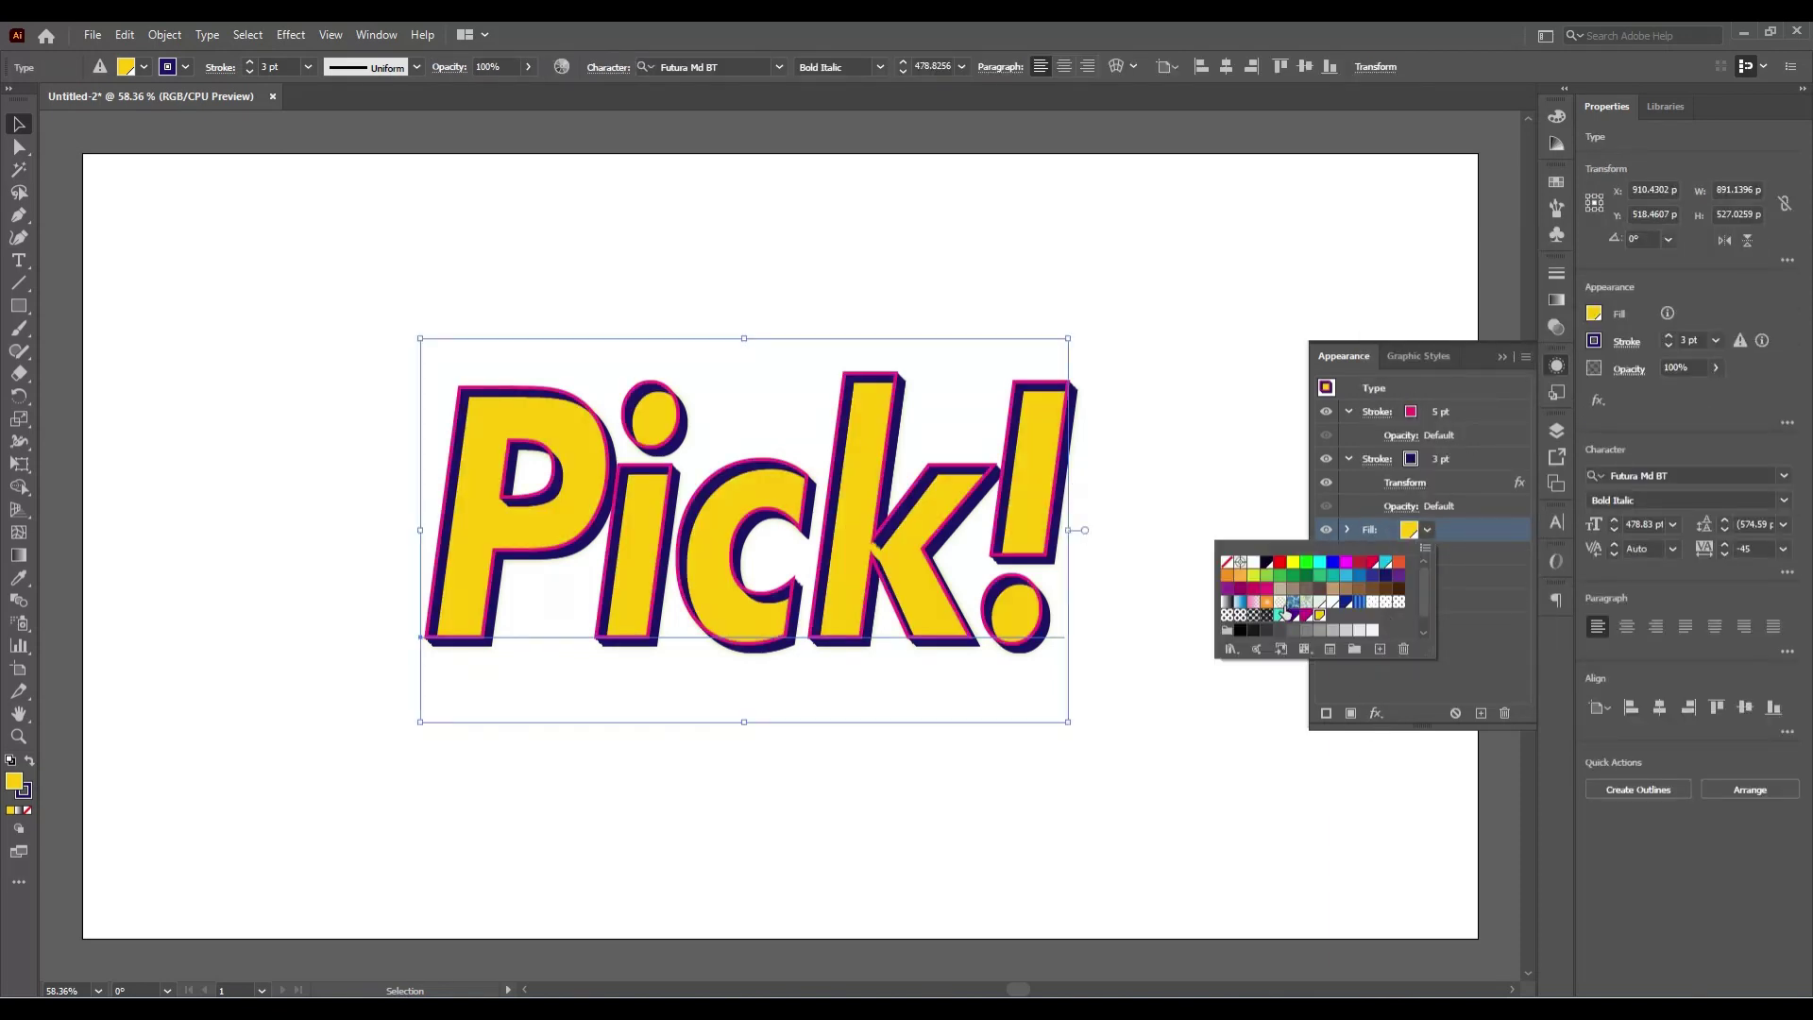
{"action": "left_click", "coordinate": [1425, 547]}
{"action": "mouse_move", "coordinate": [1522, 485]}
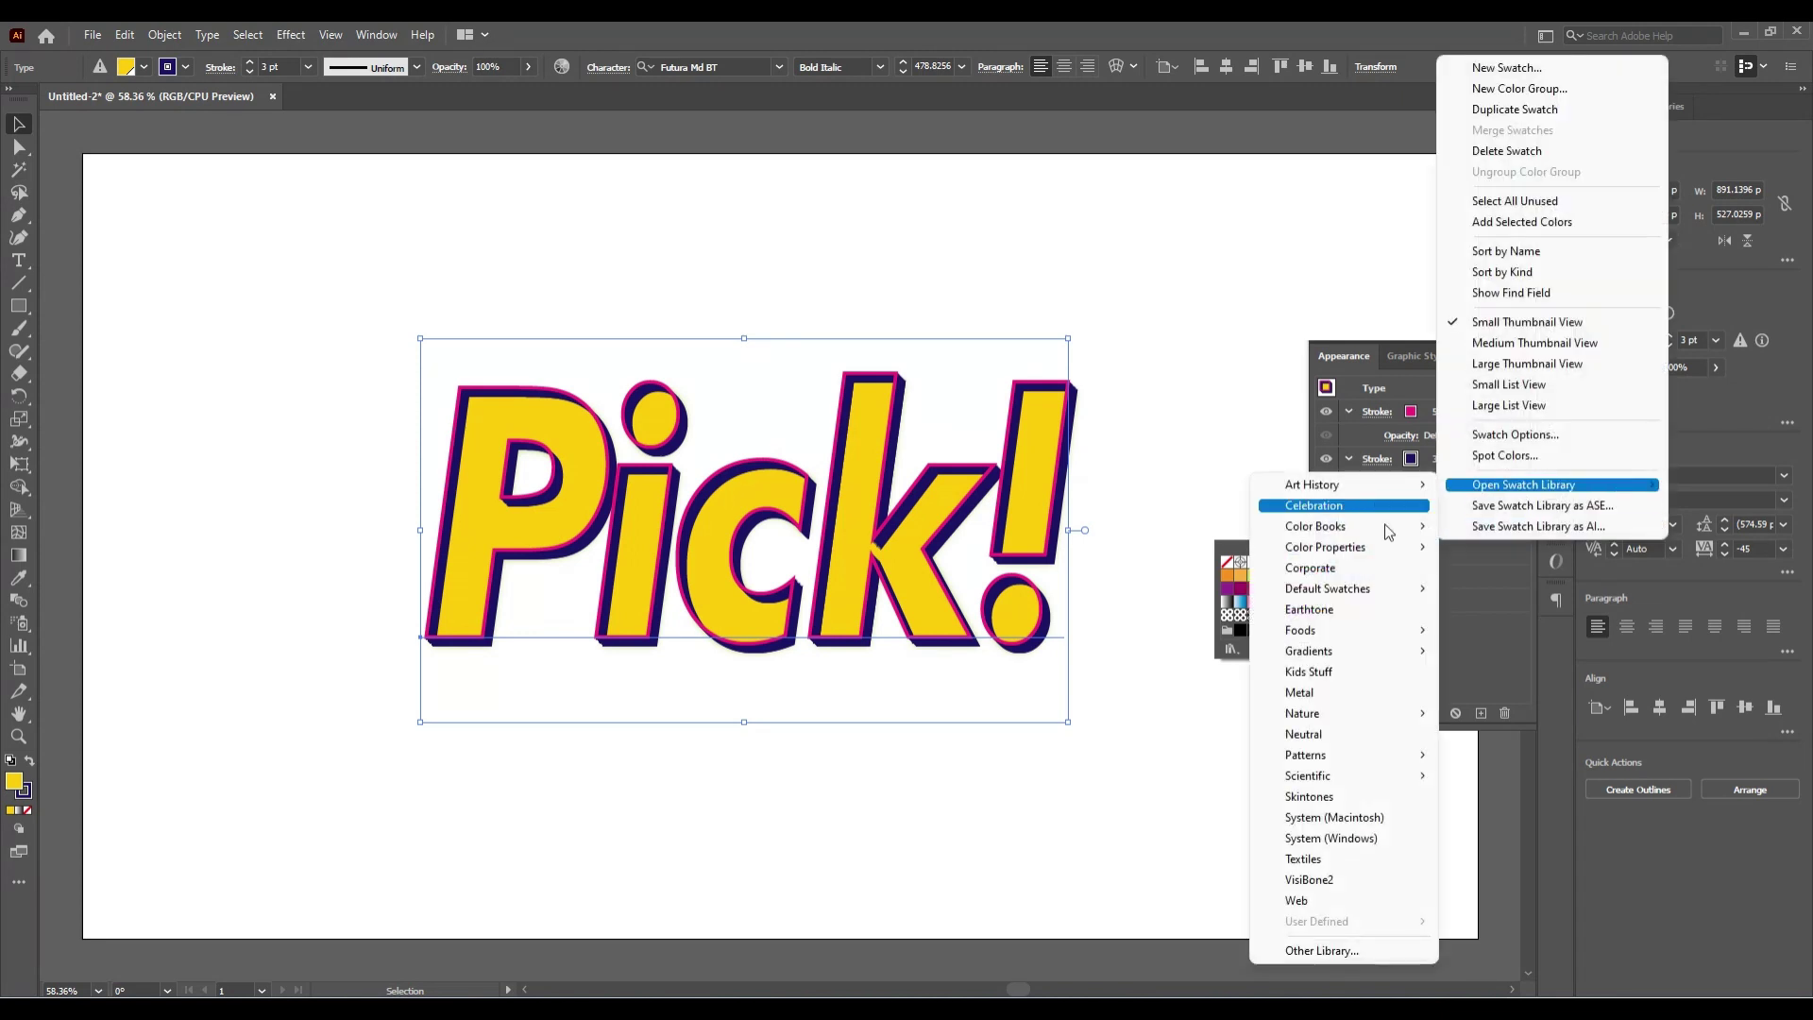
{"action": "mouse_move", "coordinate": [1305, 756]}
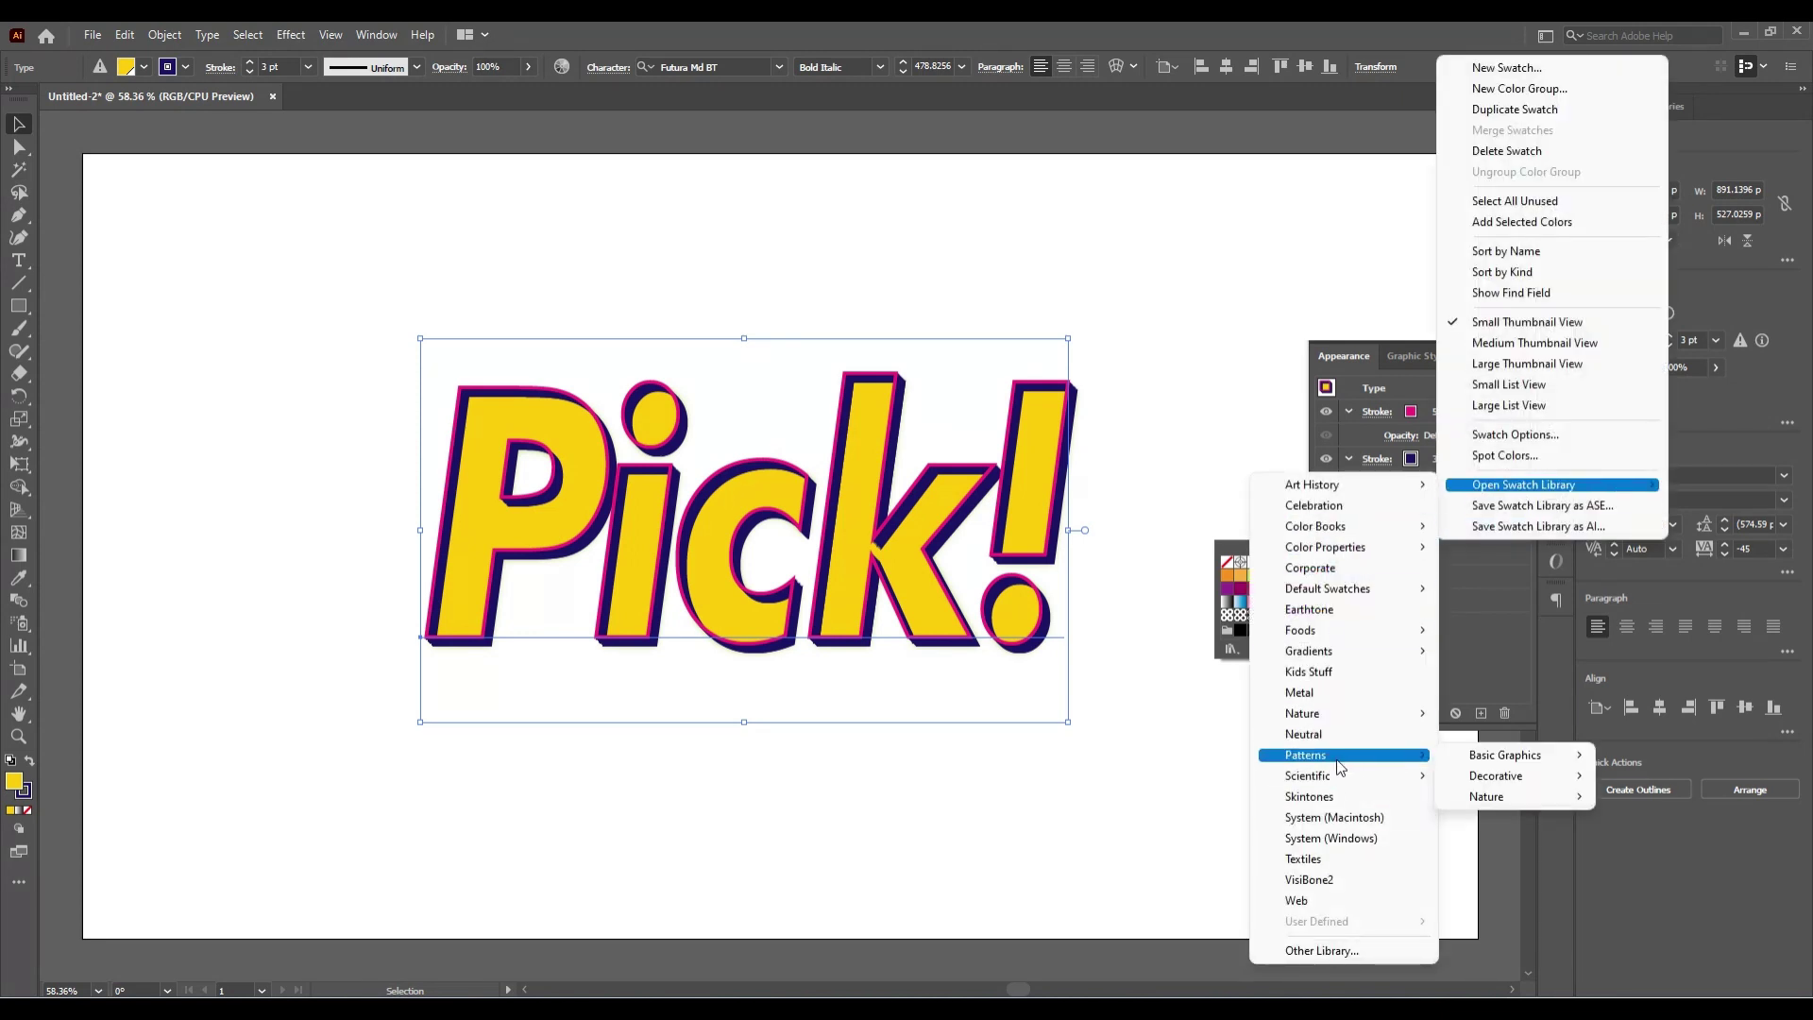
Step: Try several Basic Graphics_Dots swatches on the top fill, settling on 6 dpi 20% dots
{"action": "left_click", "coordinate": [1648, 754]}
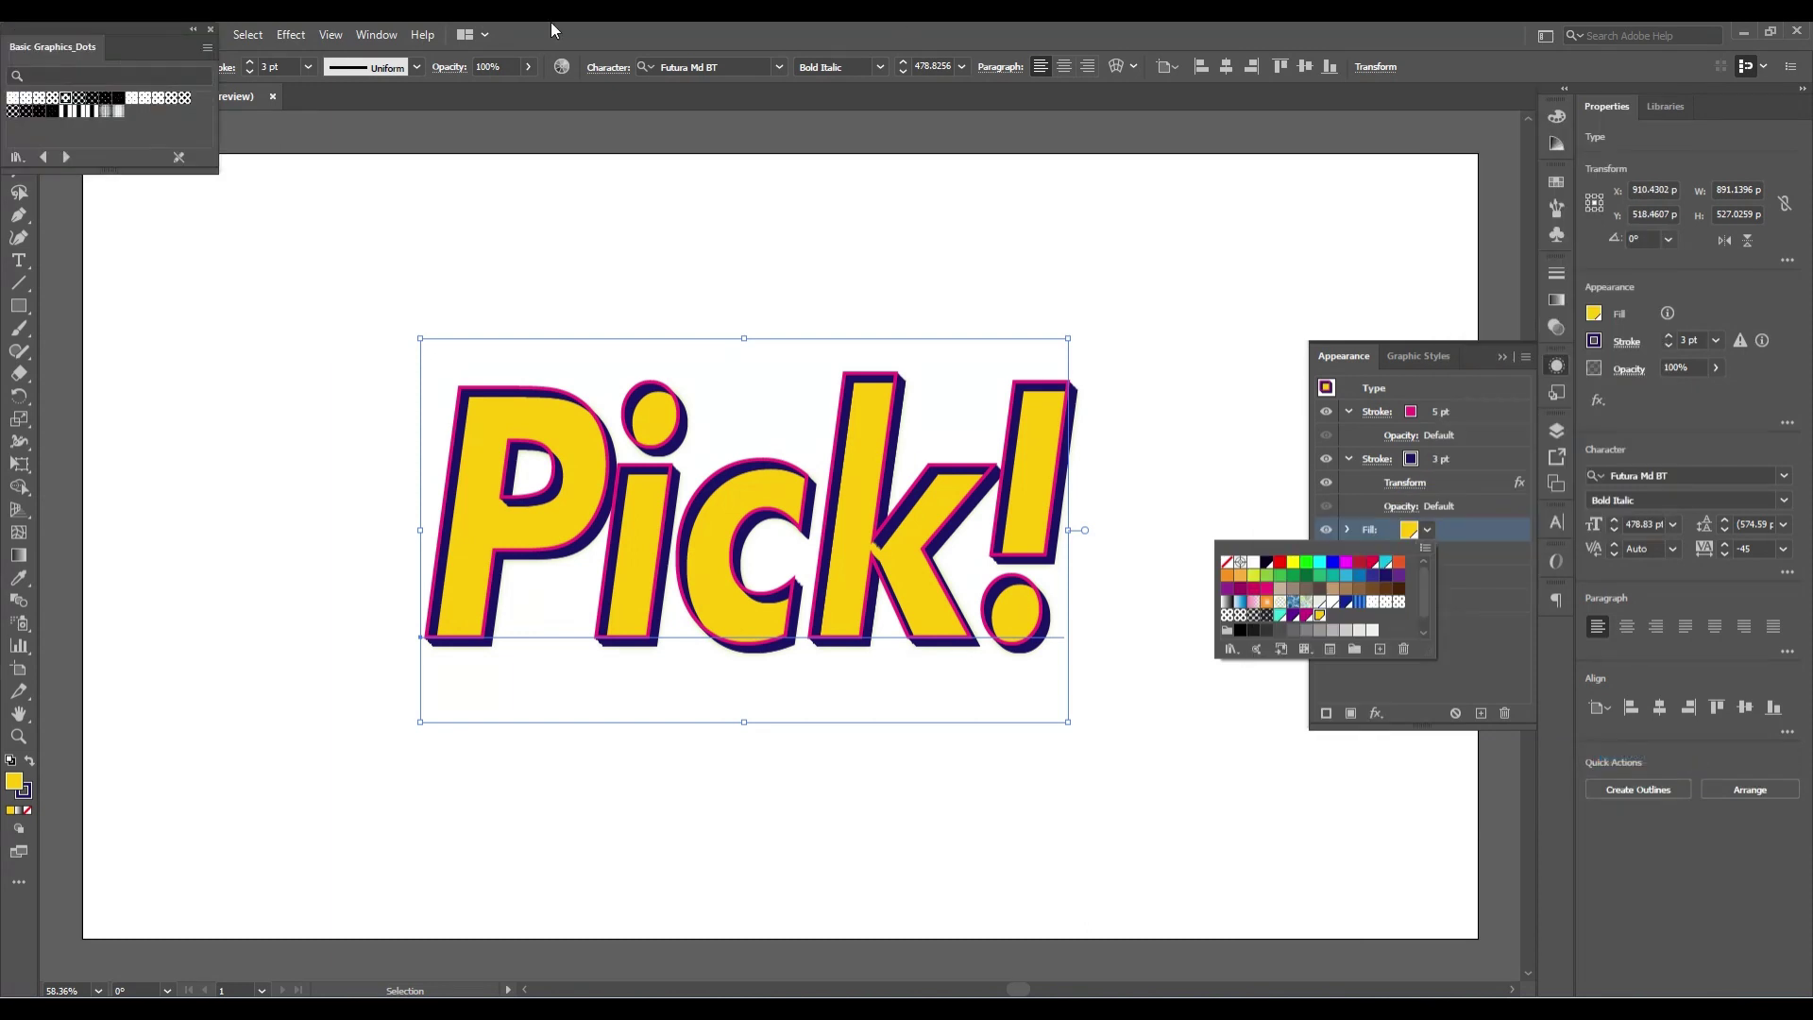
{"action": "left_click", "coordinate": [28, 101]}
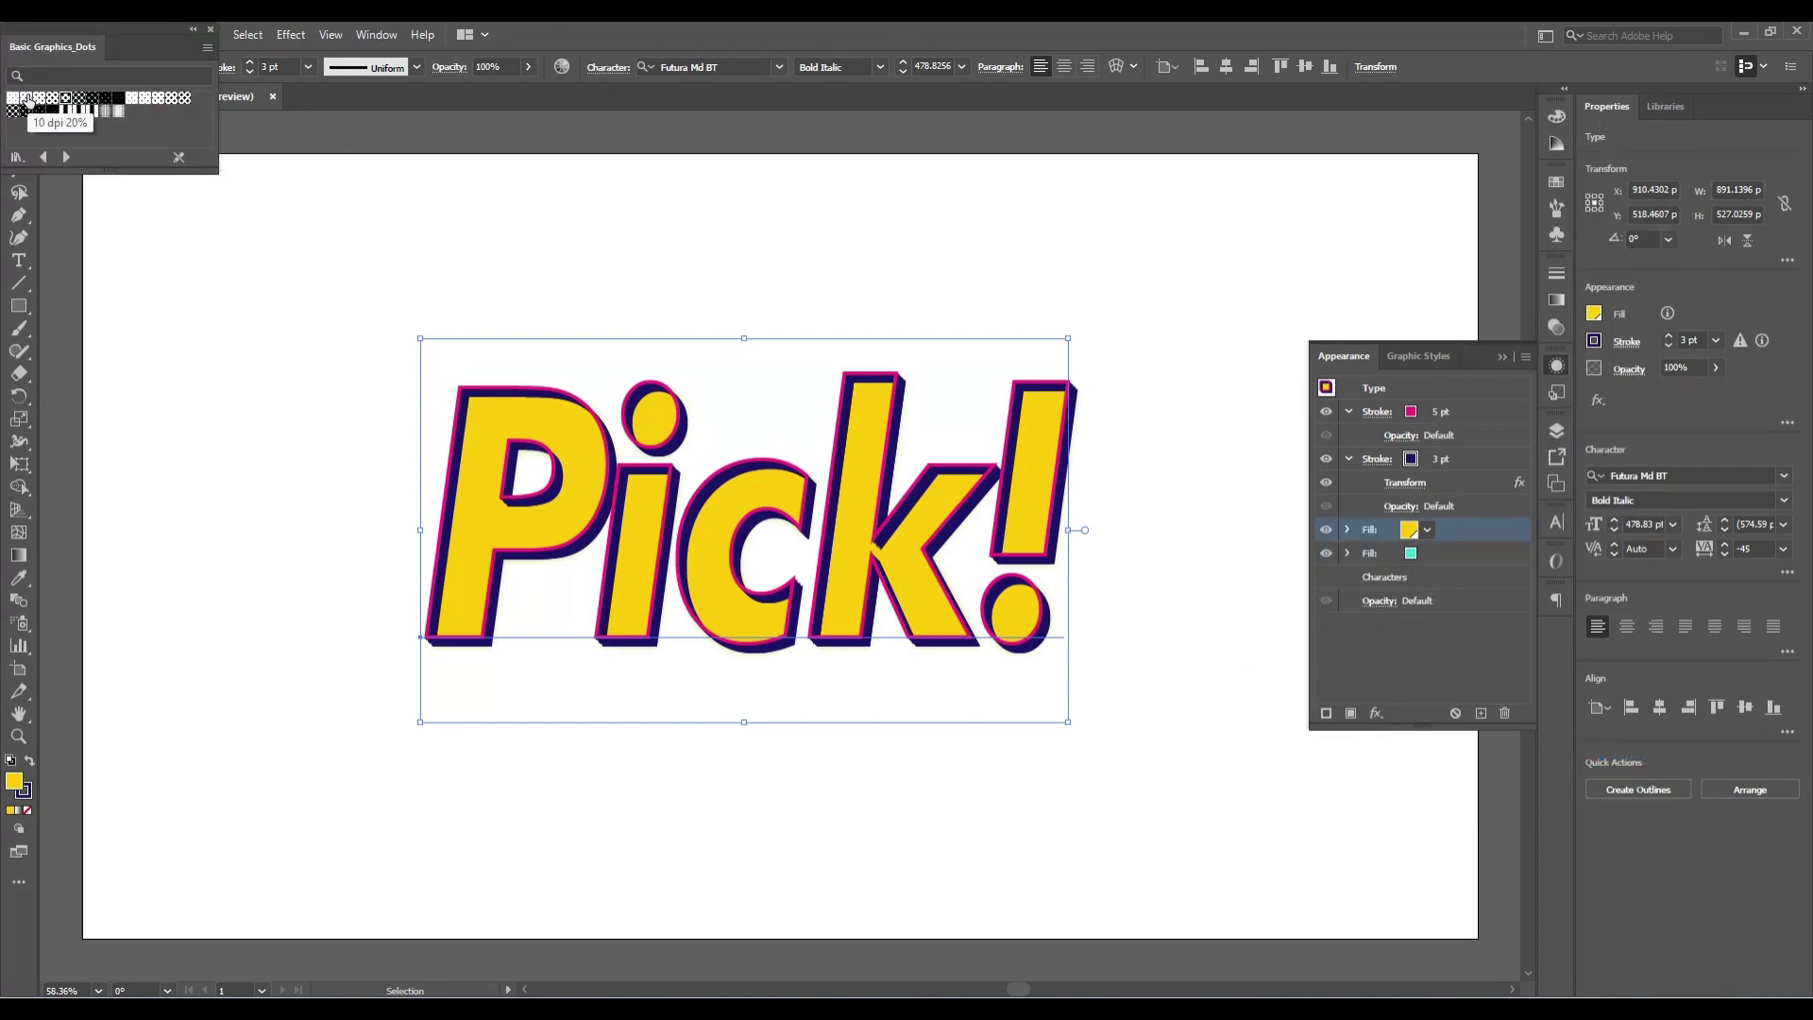
{"action": "left_click", "coordinate": [28, 101]}
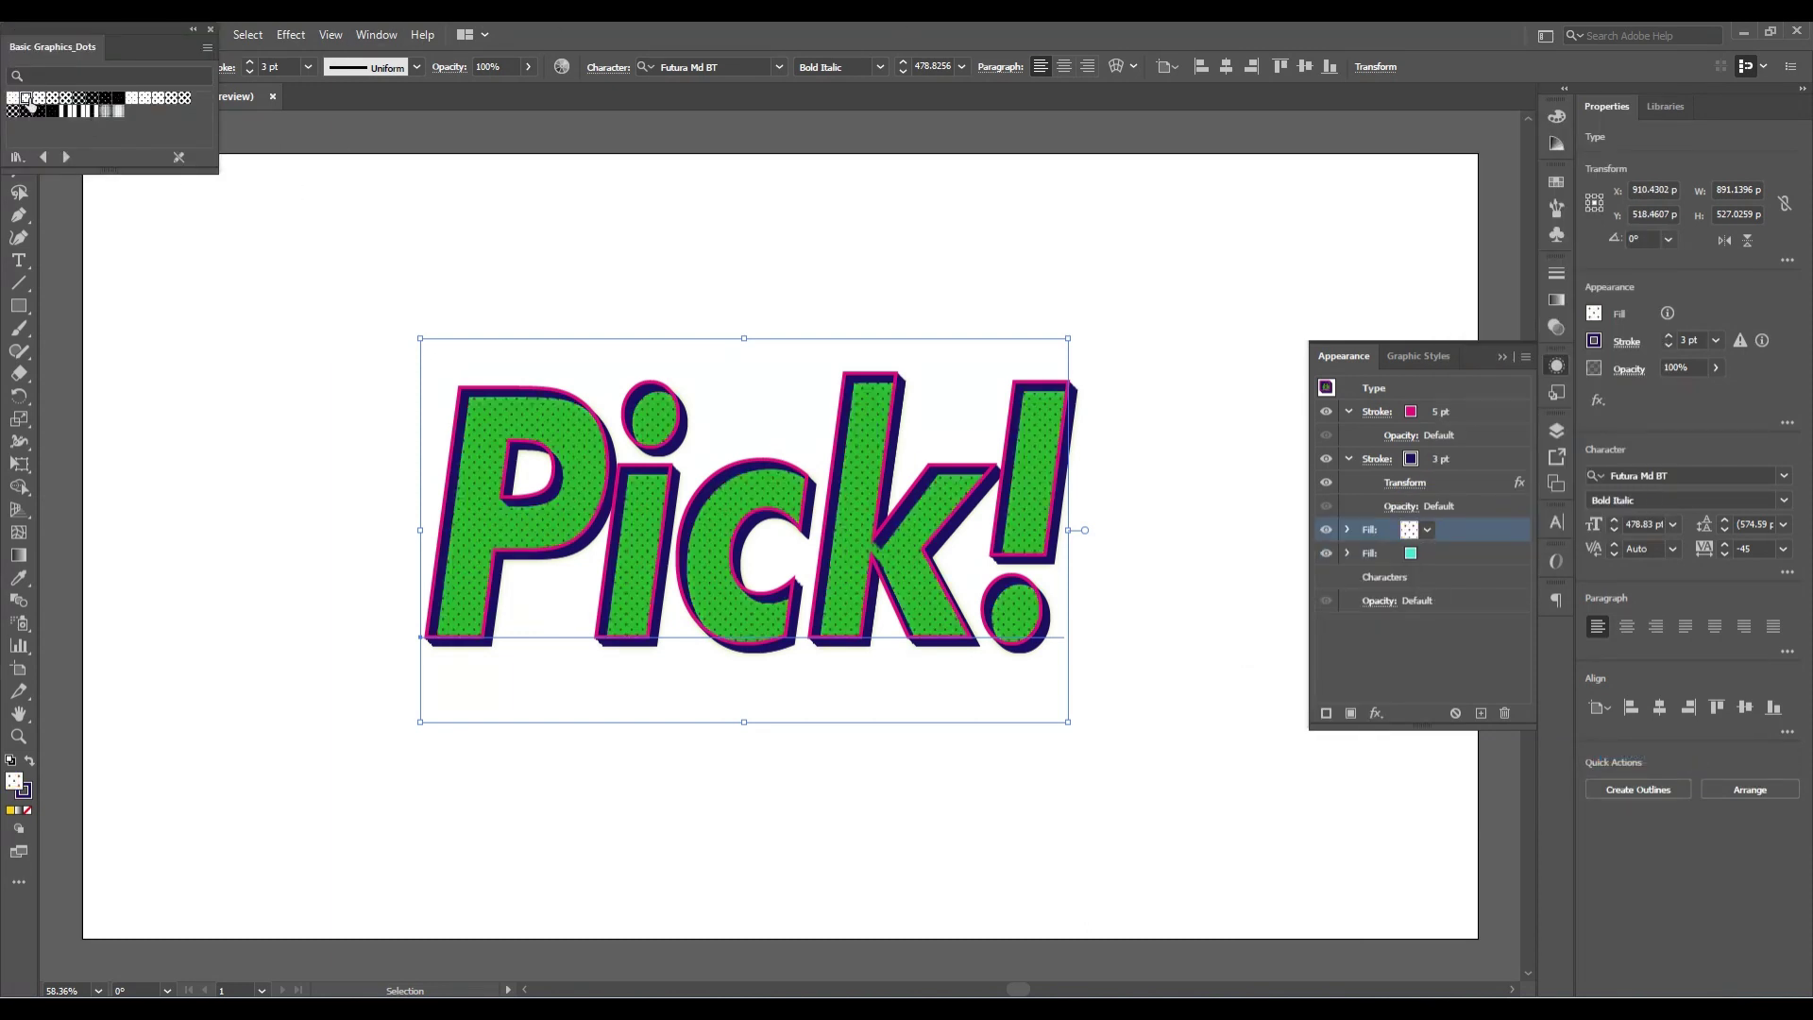
{"action": "left_click", "coordinate": [83, 101]}
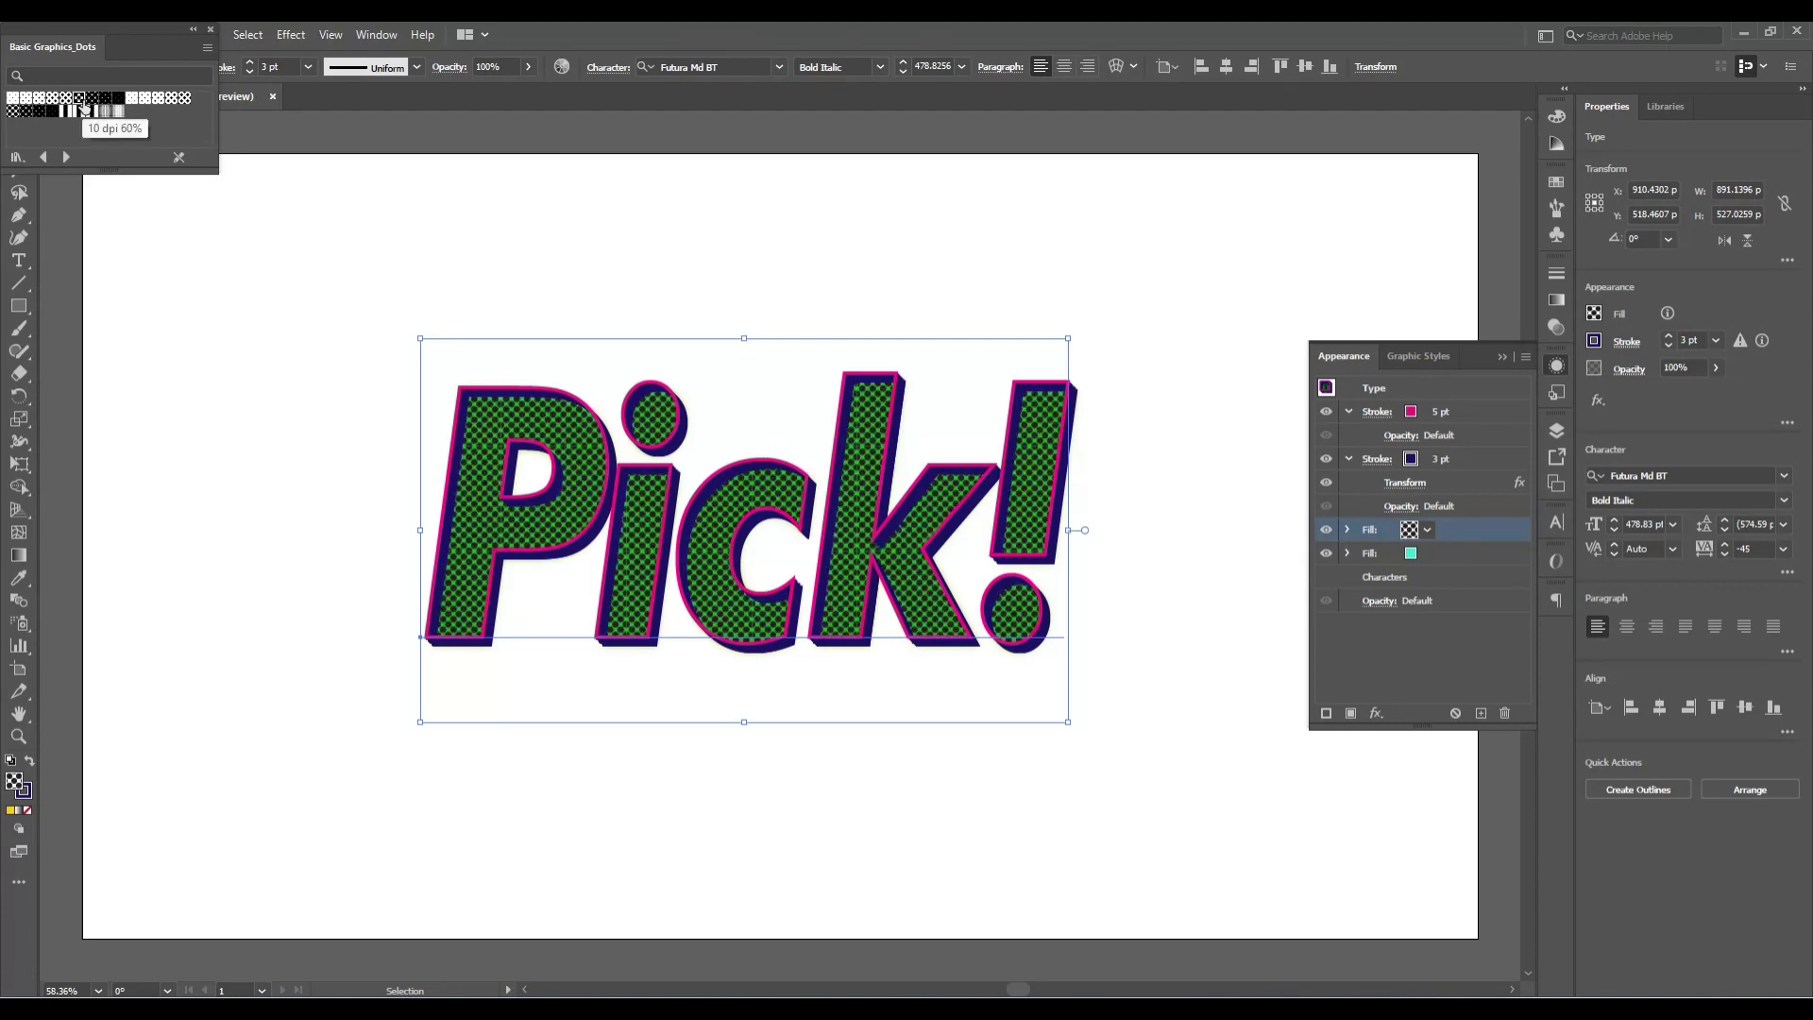
{"action": "left_click", "coordinate": [155, 98]}
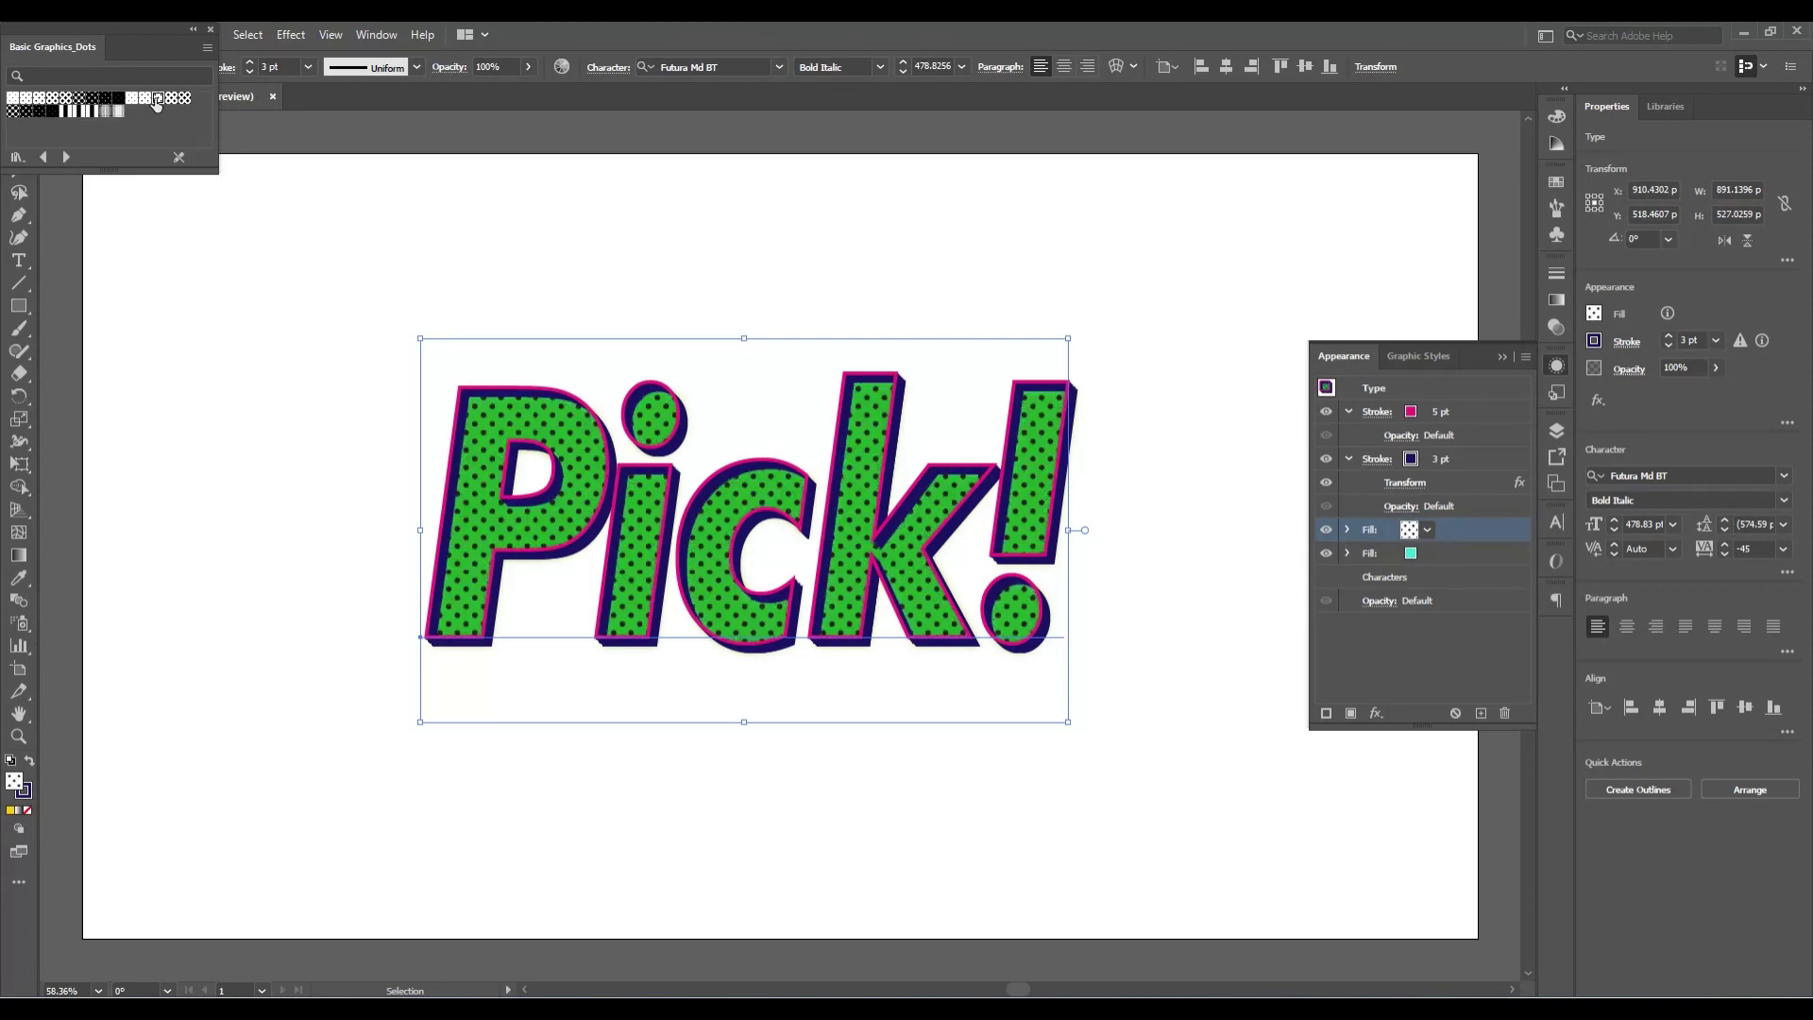
{"action": "left_click", "coordinate": [169, 99]}
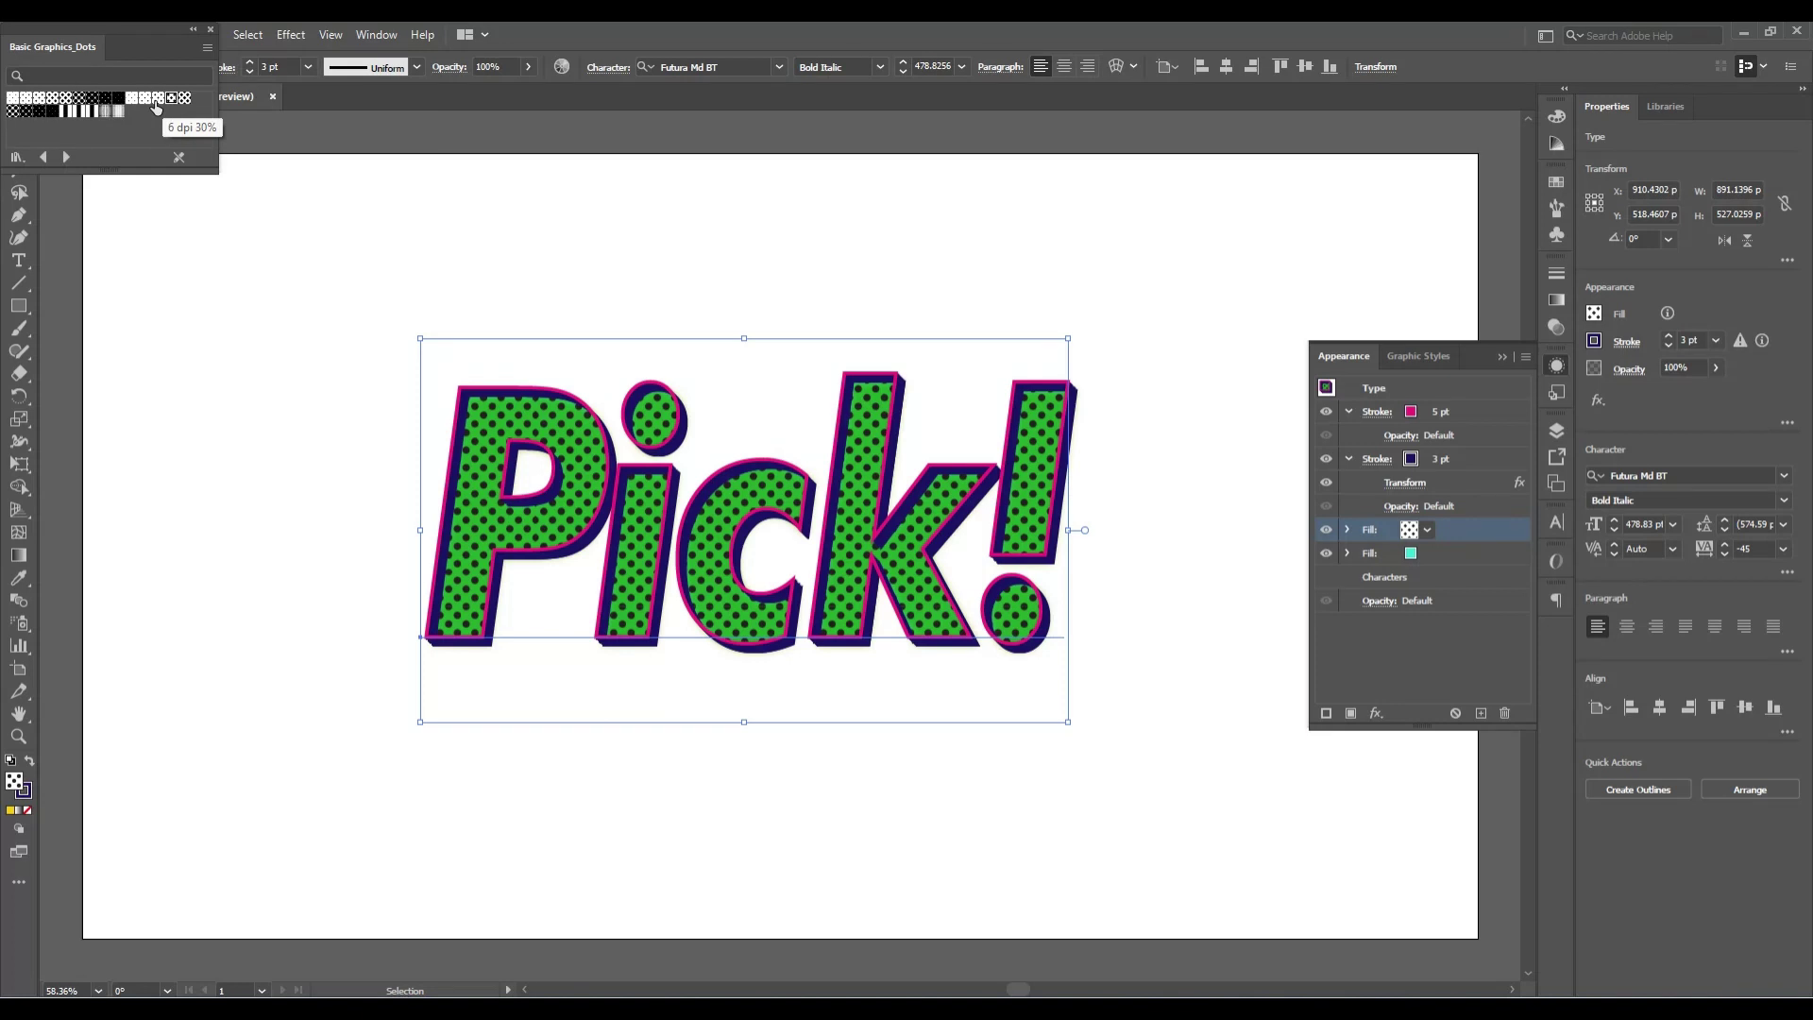
{"action": "left_click", "coordinate": [185, 98]}
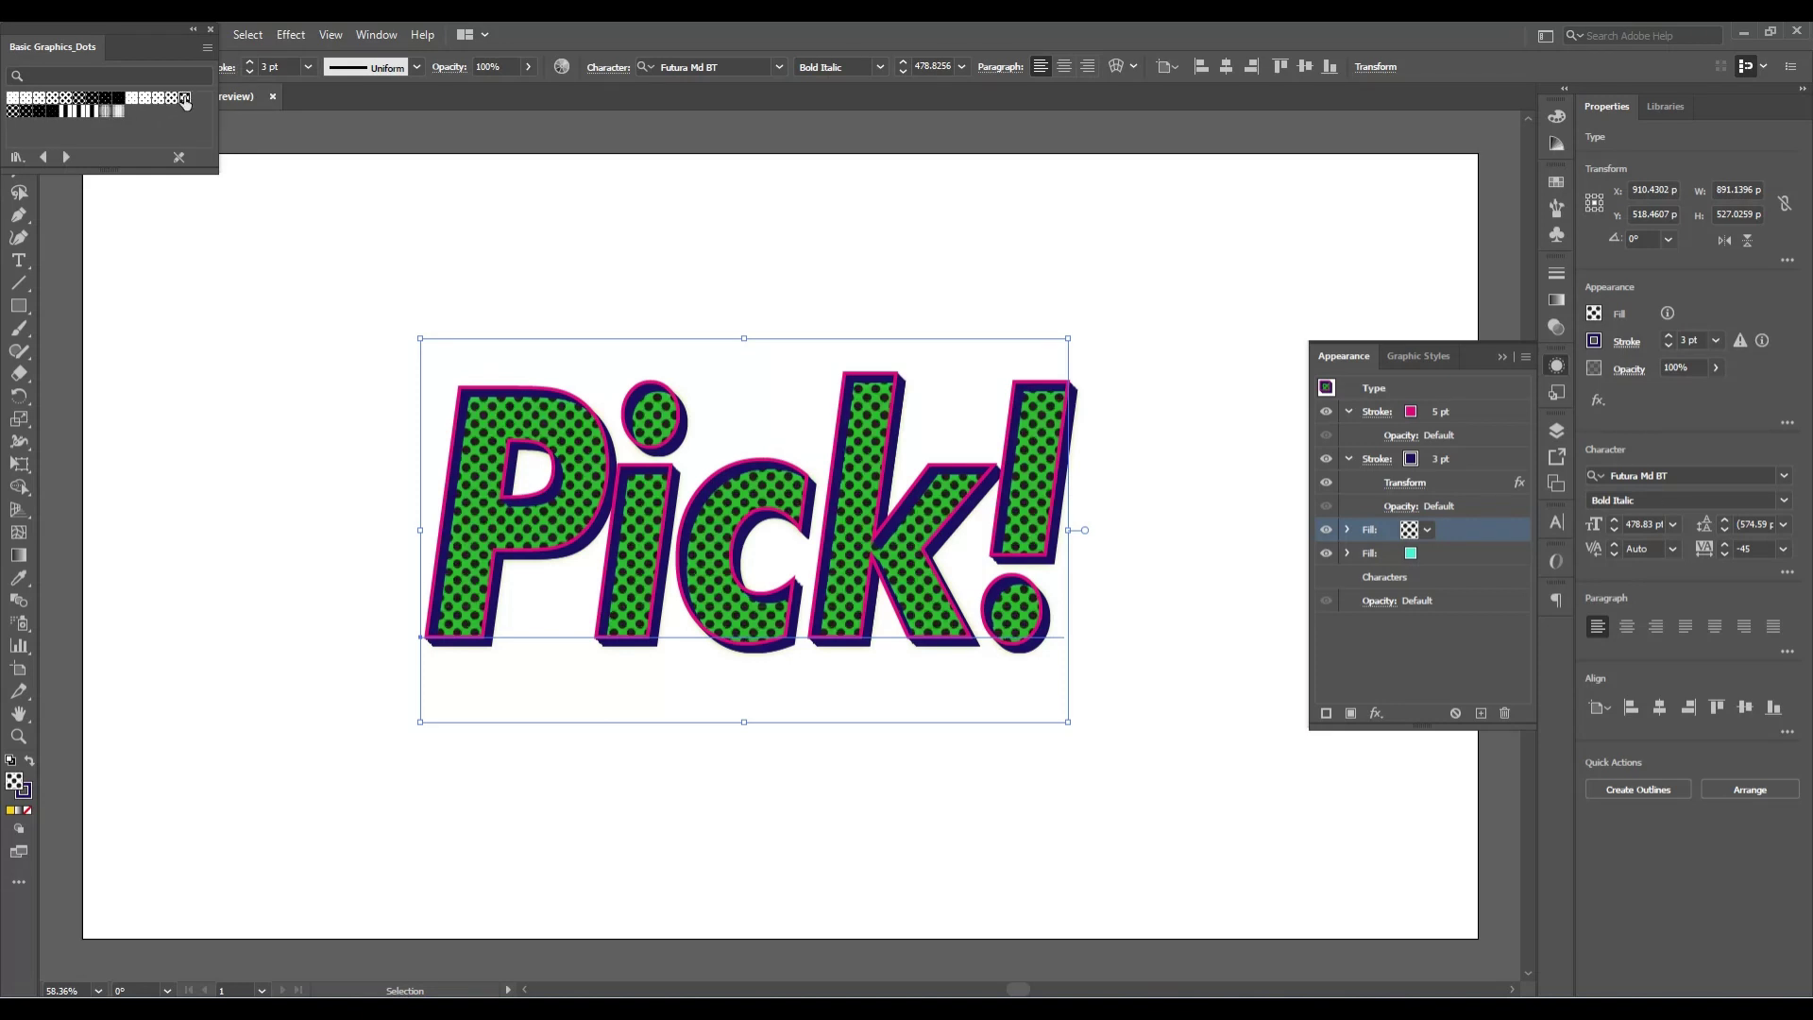
{"action": "left_click", "coordinate": [90, 100]}
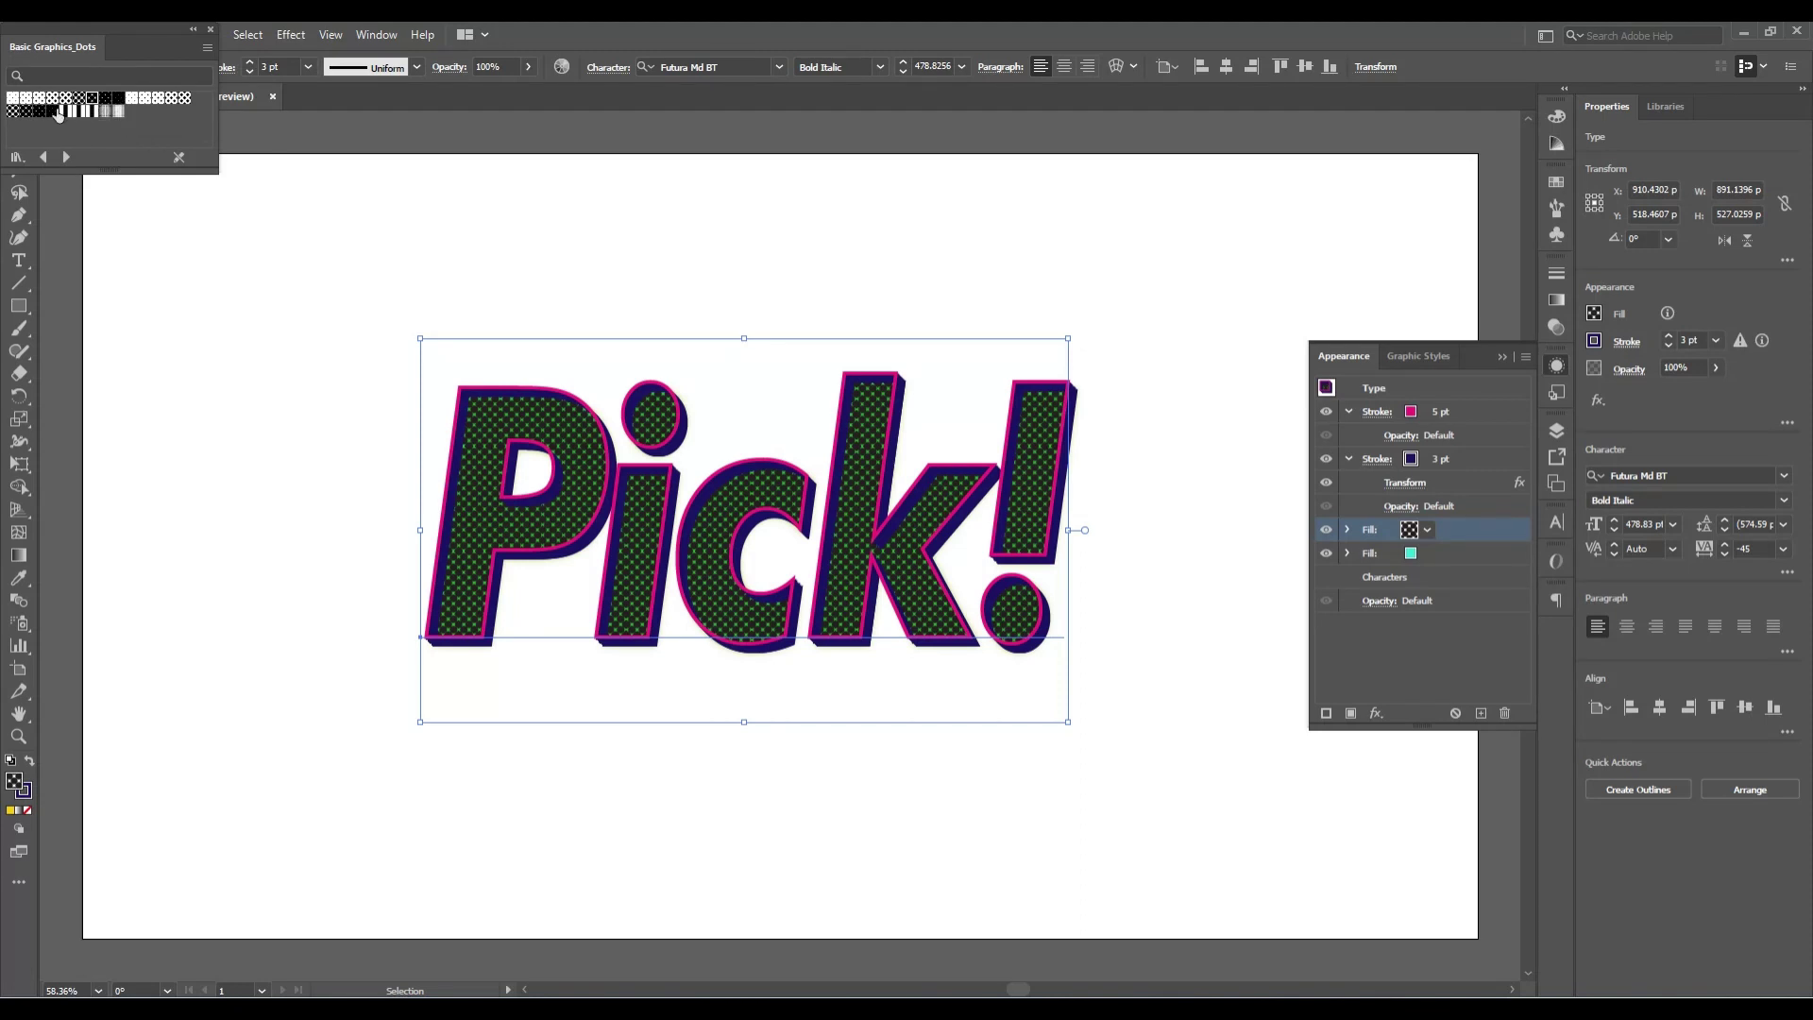
{"action": "left_click", "coordinate": [52, 112]}
{"action": "left_click", "coordinate": [26, 112]}
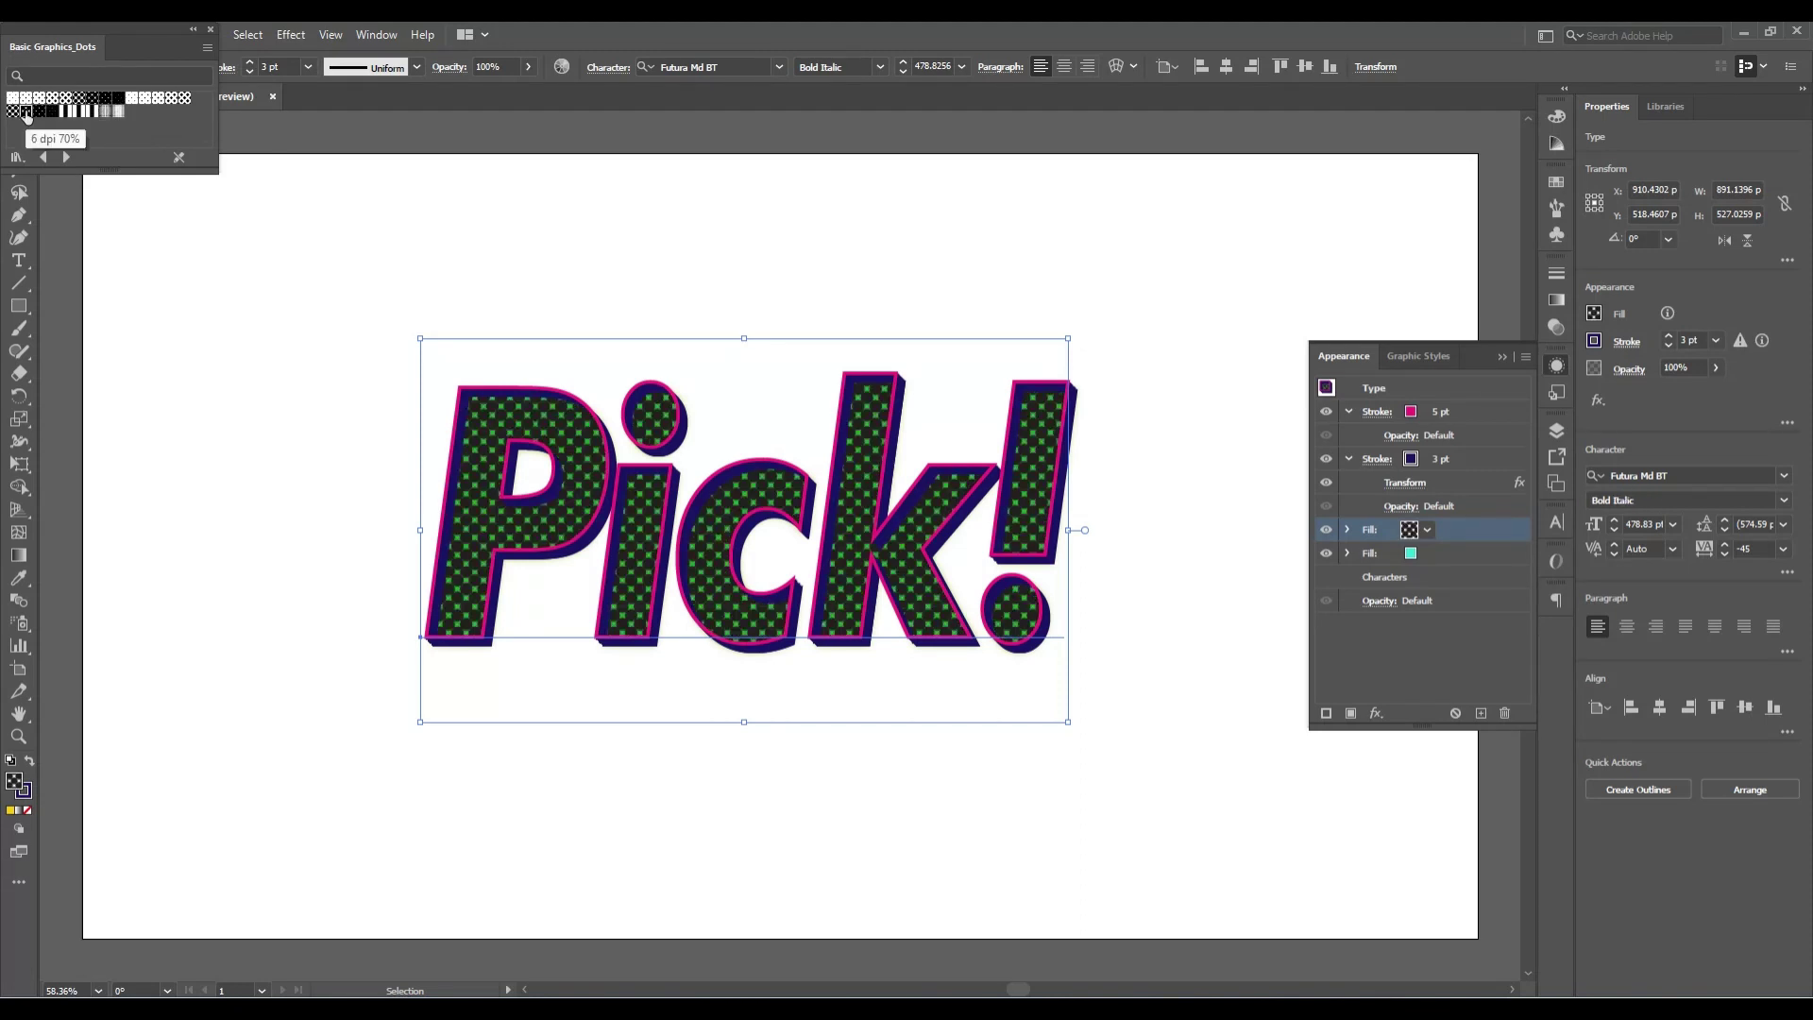
{"action": "left_click", "coordinate": [12, 112]}
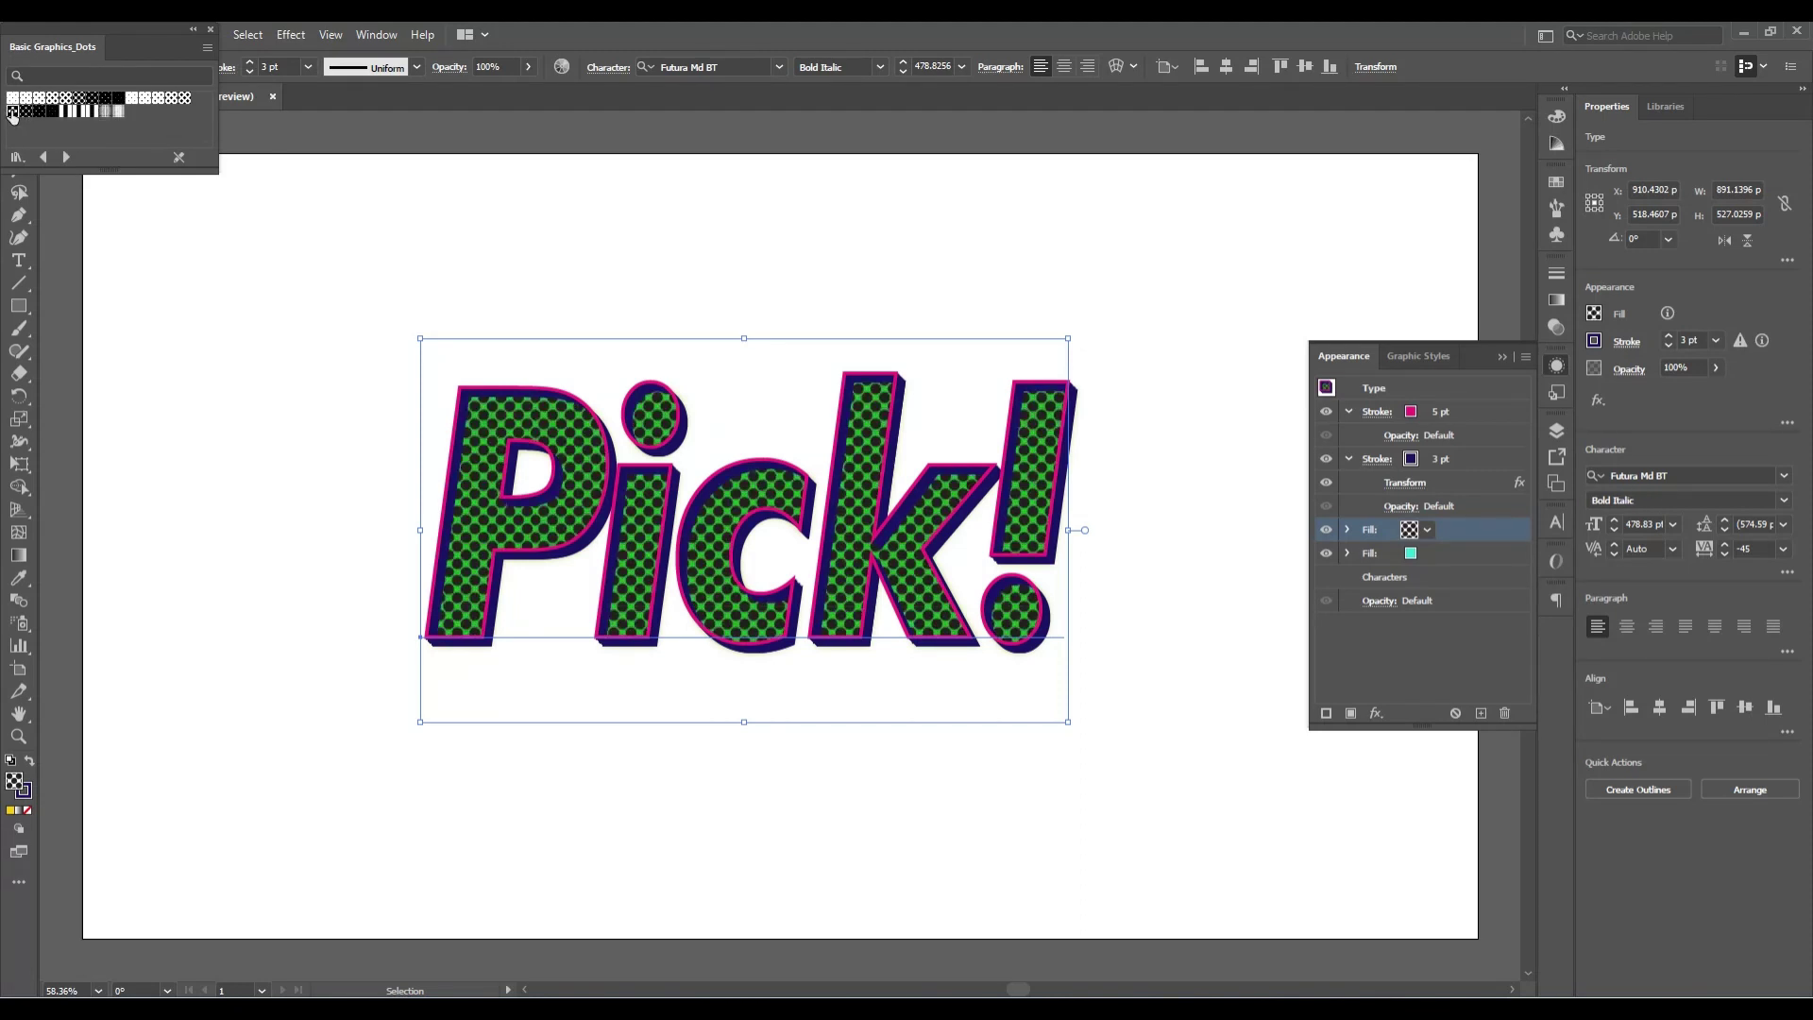
{"action": "left_click", "coordinate": [143, 101]}
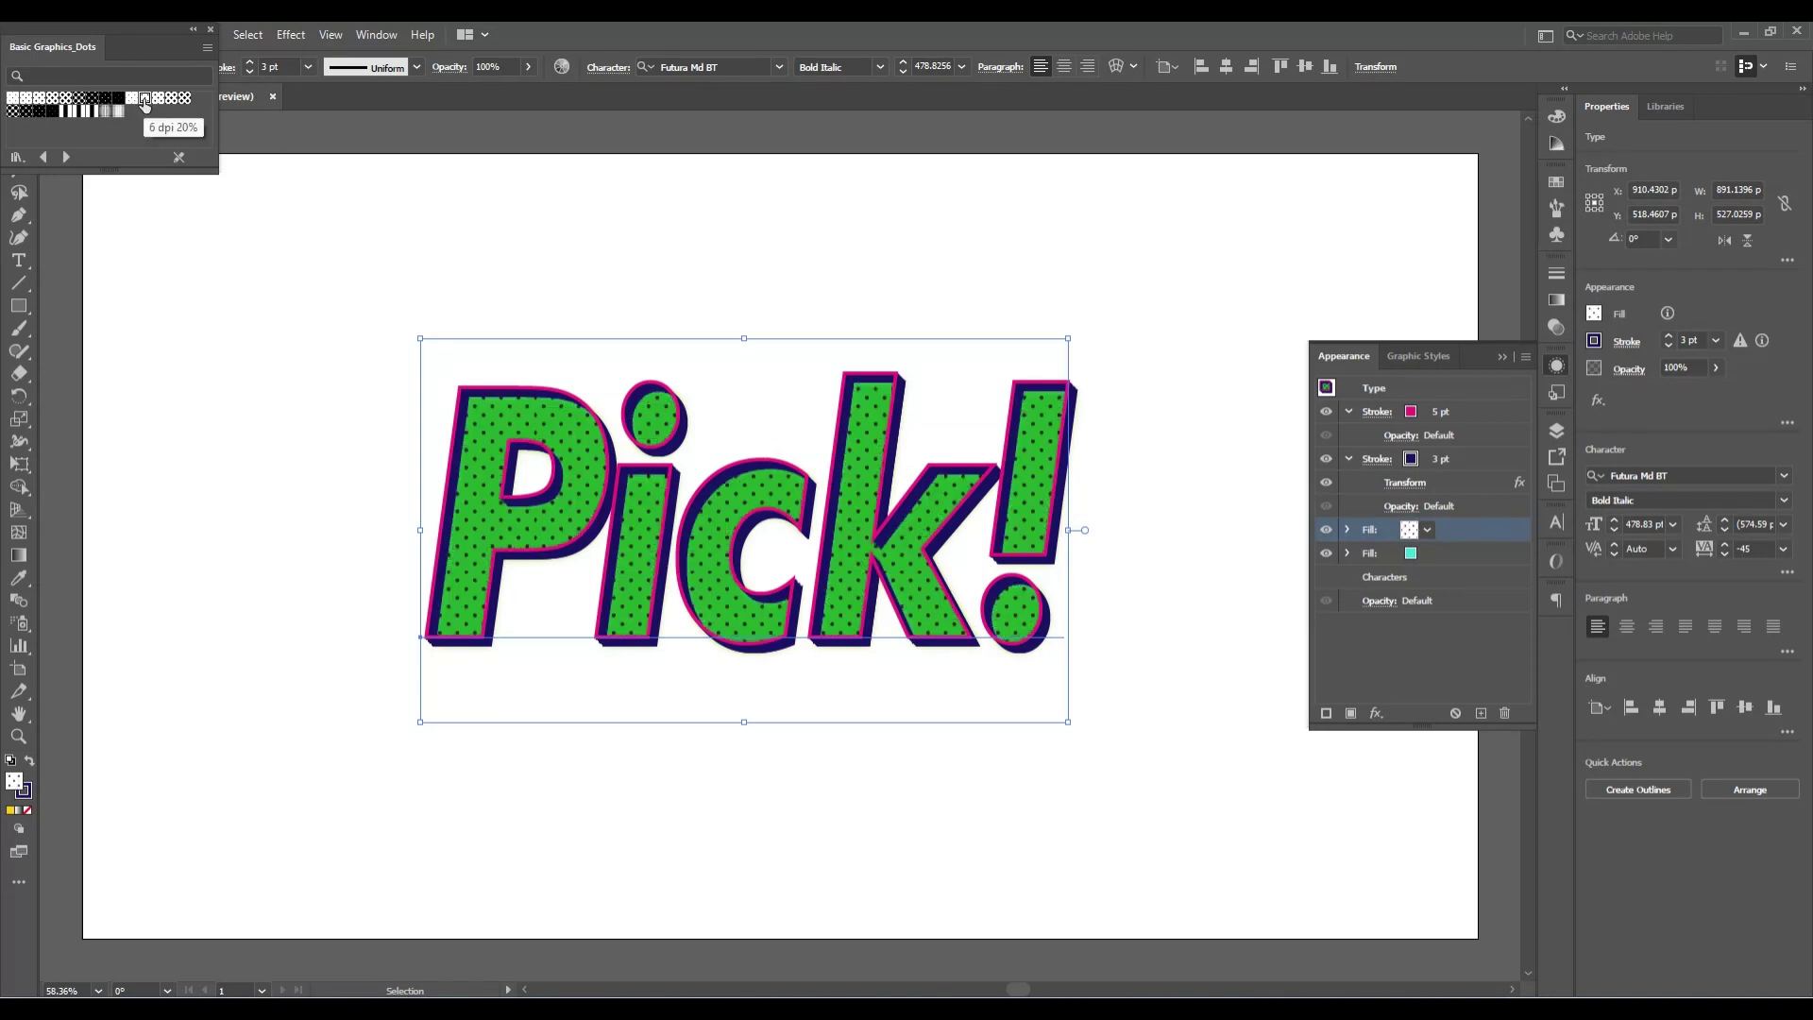
Step: Close the dots library and Appearance panel, centre Pick! horizontally and vertically, then scale it up
{"action": "left_click", "coordinate": [269, 351]}
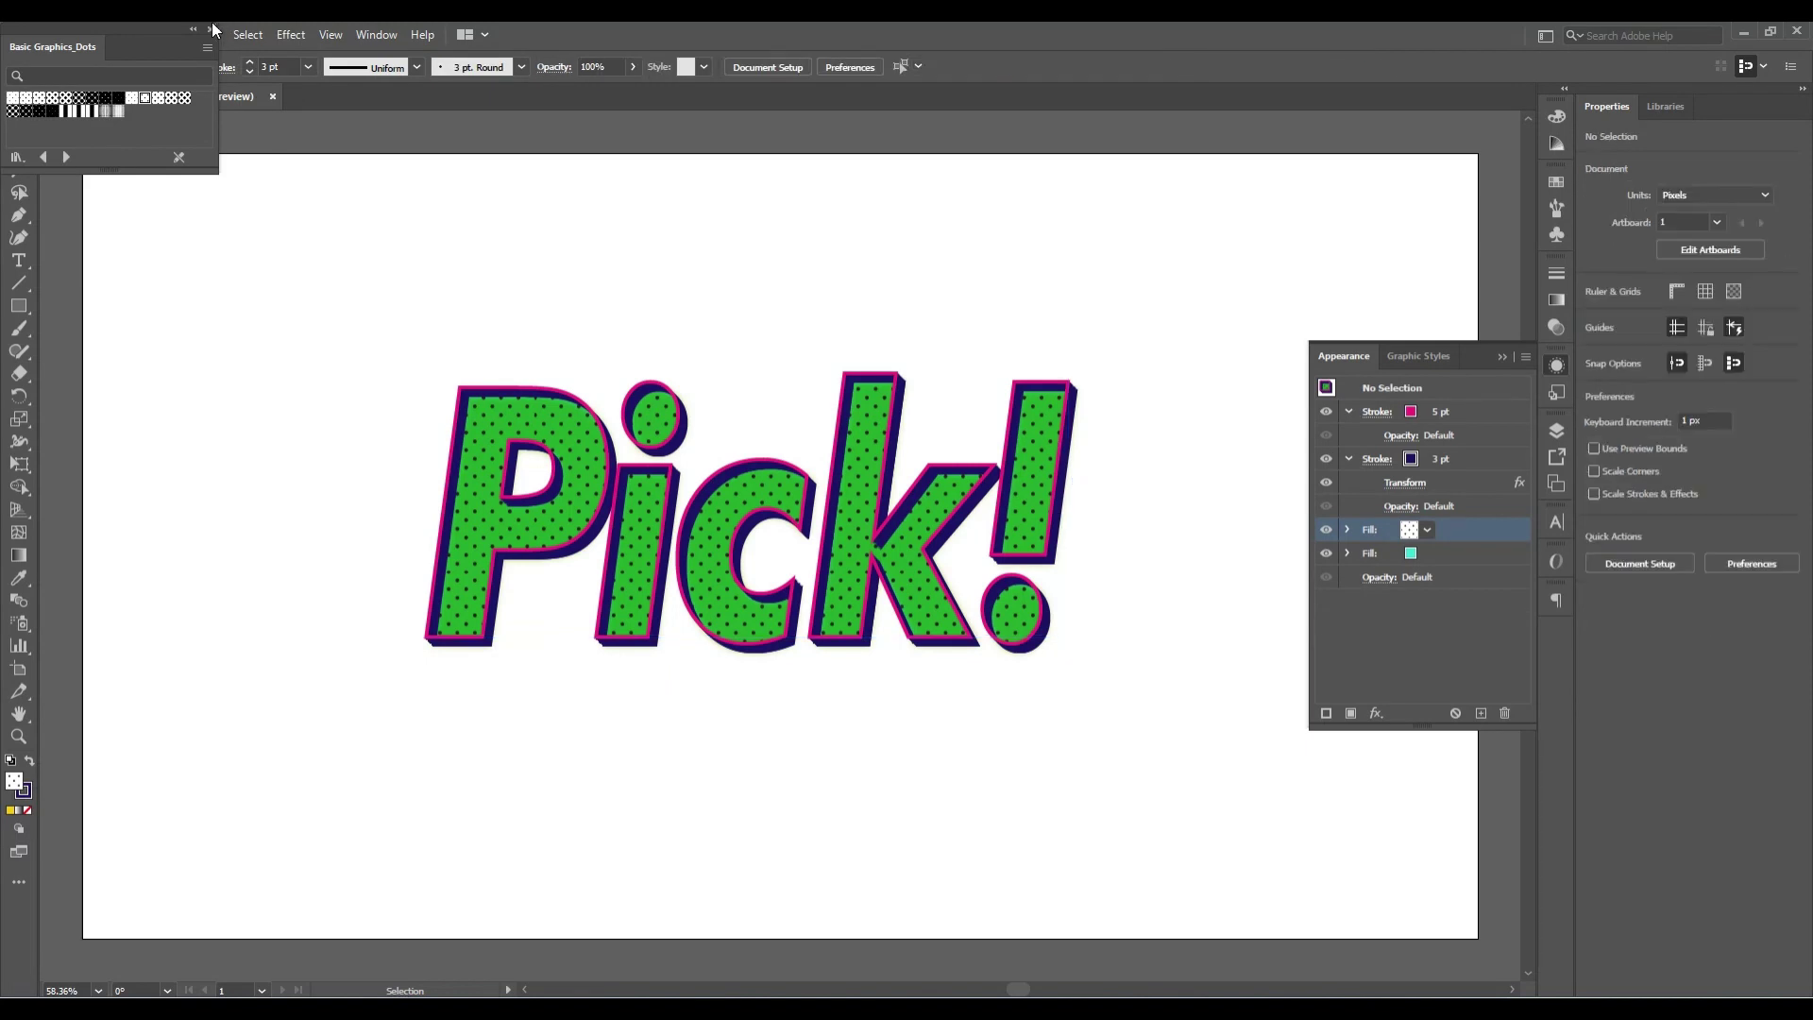
{"action": "left_click", "coordinate": [209, 29]}
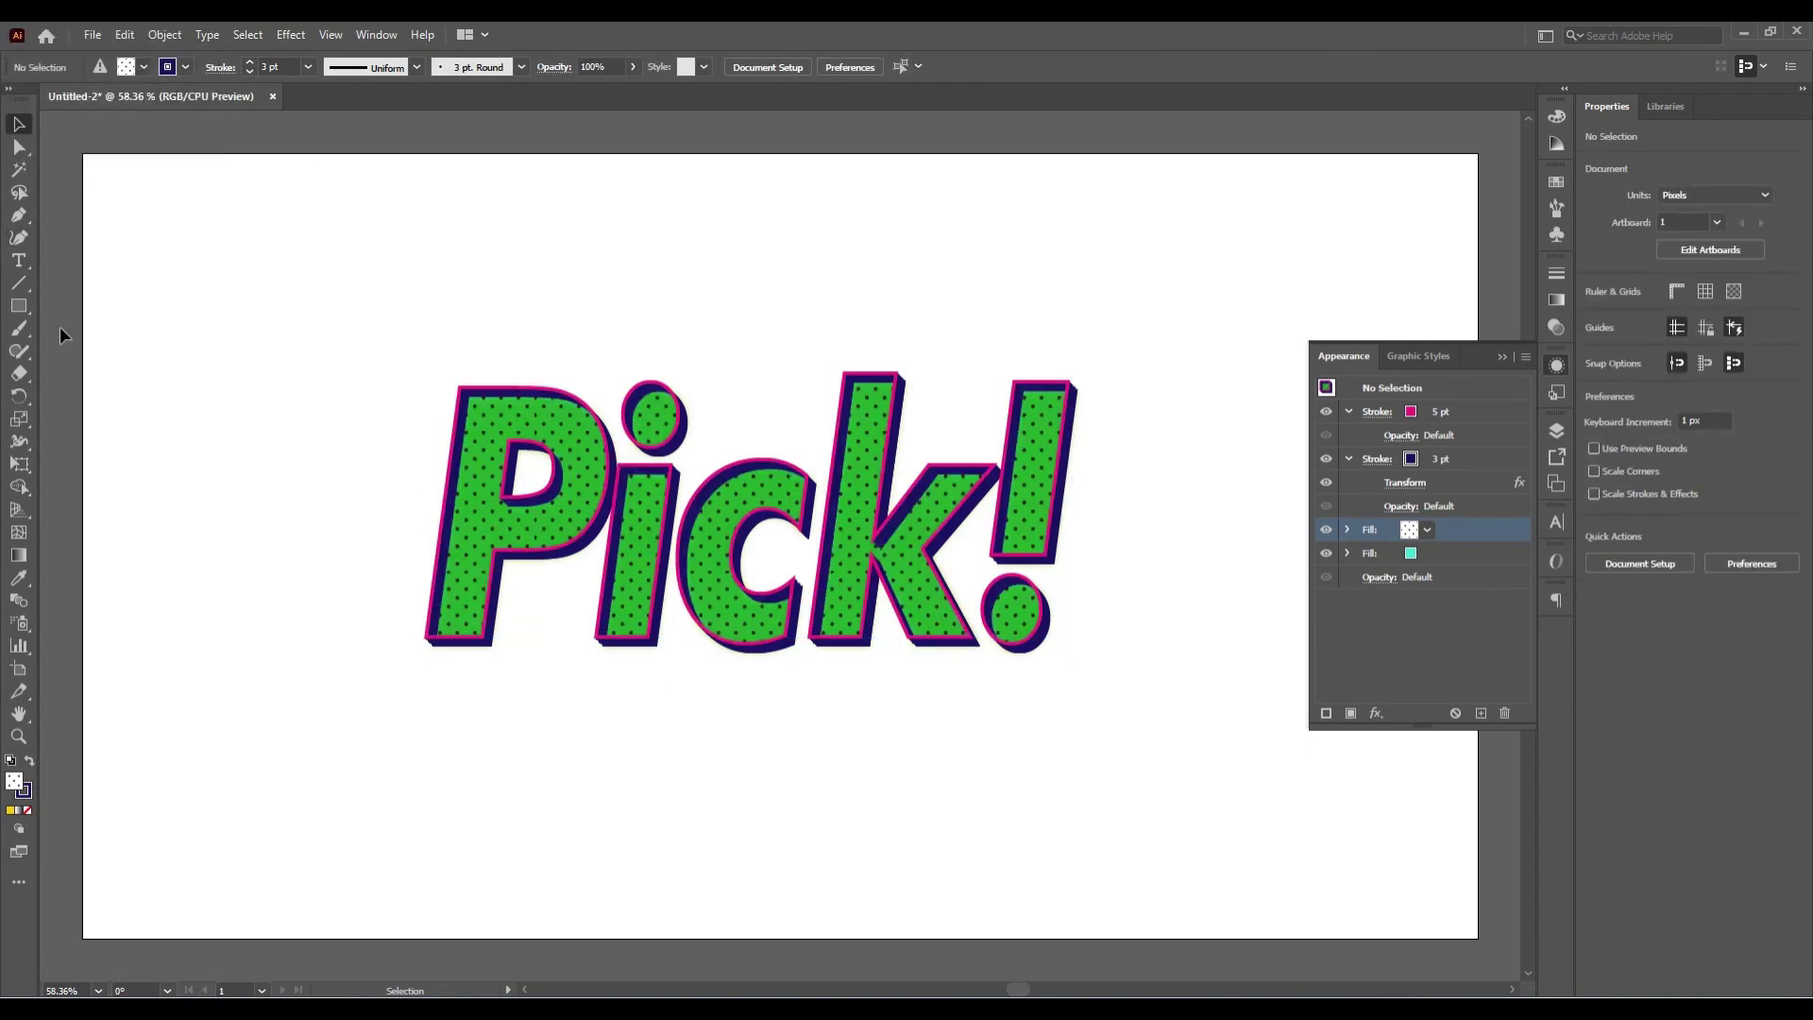
{"action": "left_click", "coordinate": [1504, 356]}
{"action": "left_click_drag", "start_coordinate": [406, 333], "coordinate": [1153, 751]}
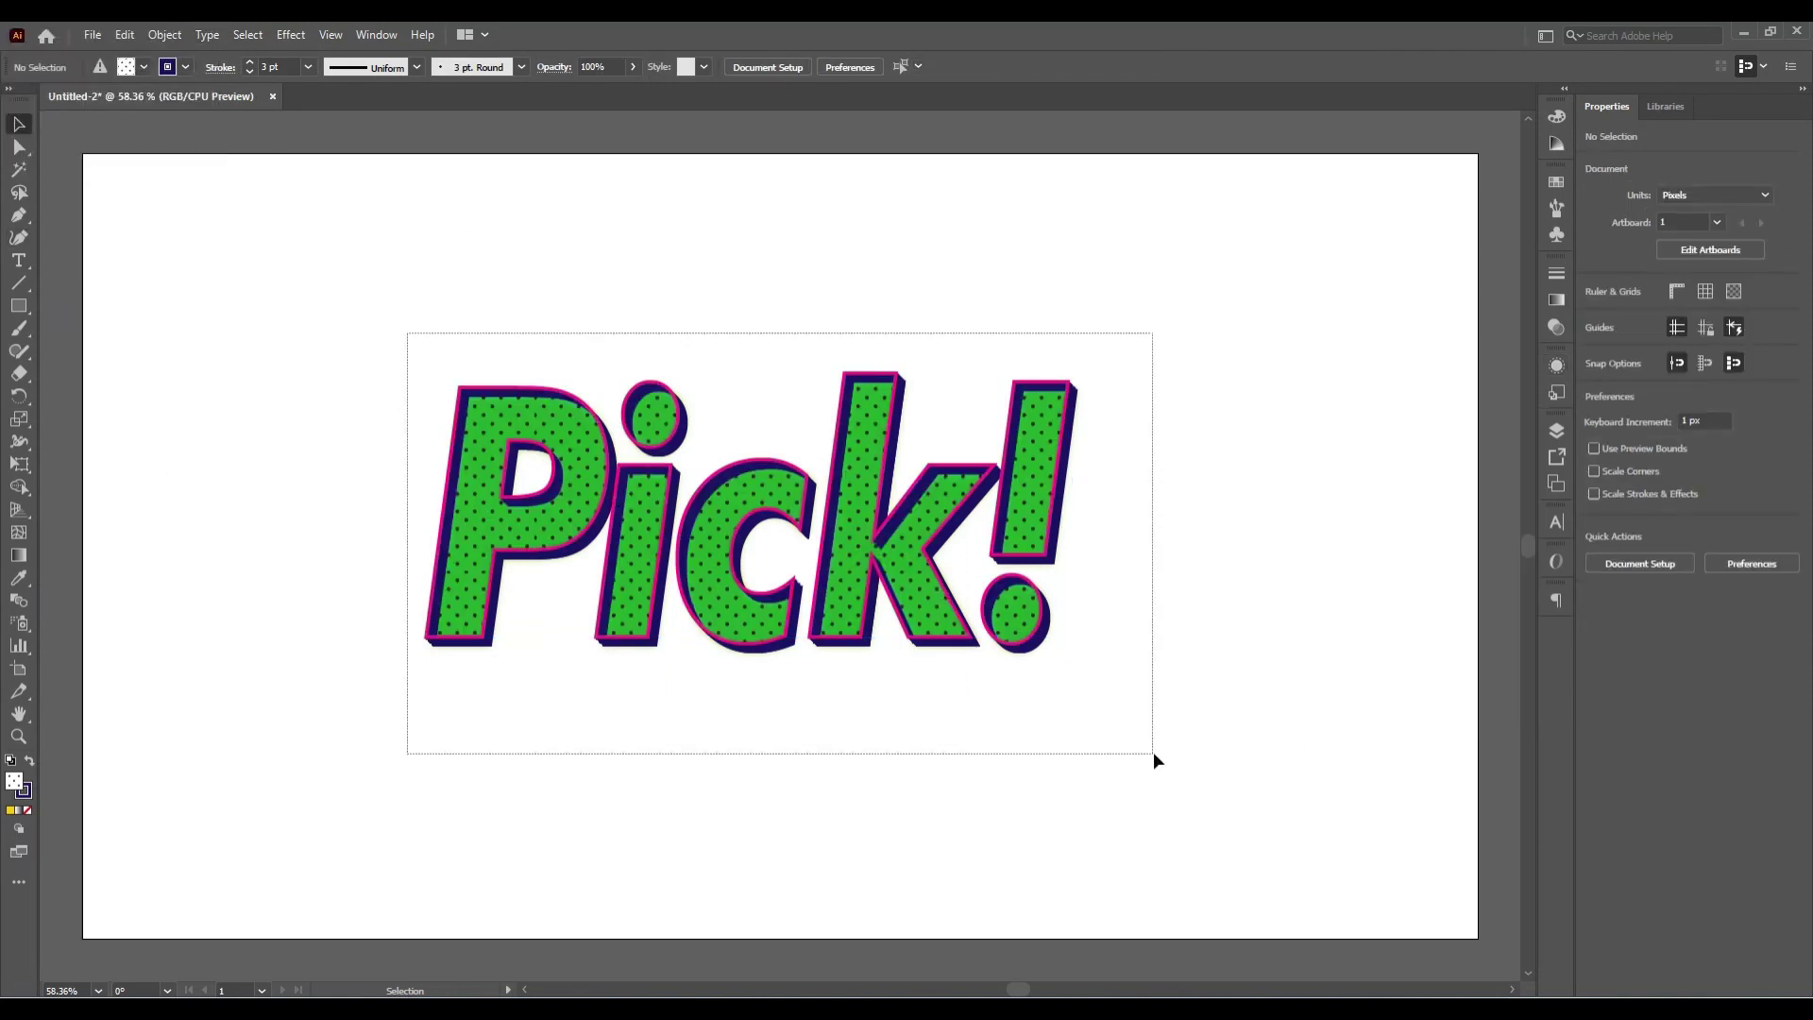
{"action": "left_click", "coordinate": [1225, 68]}
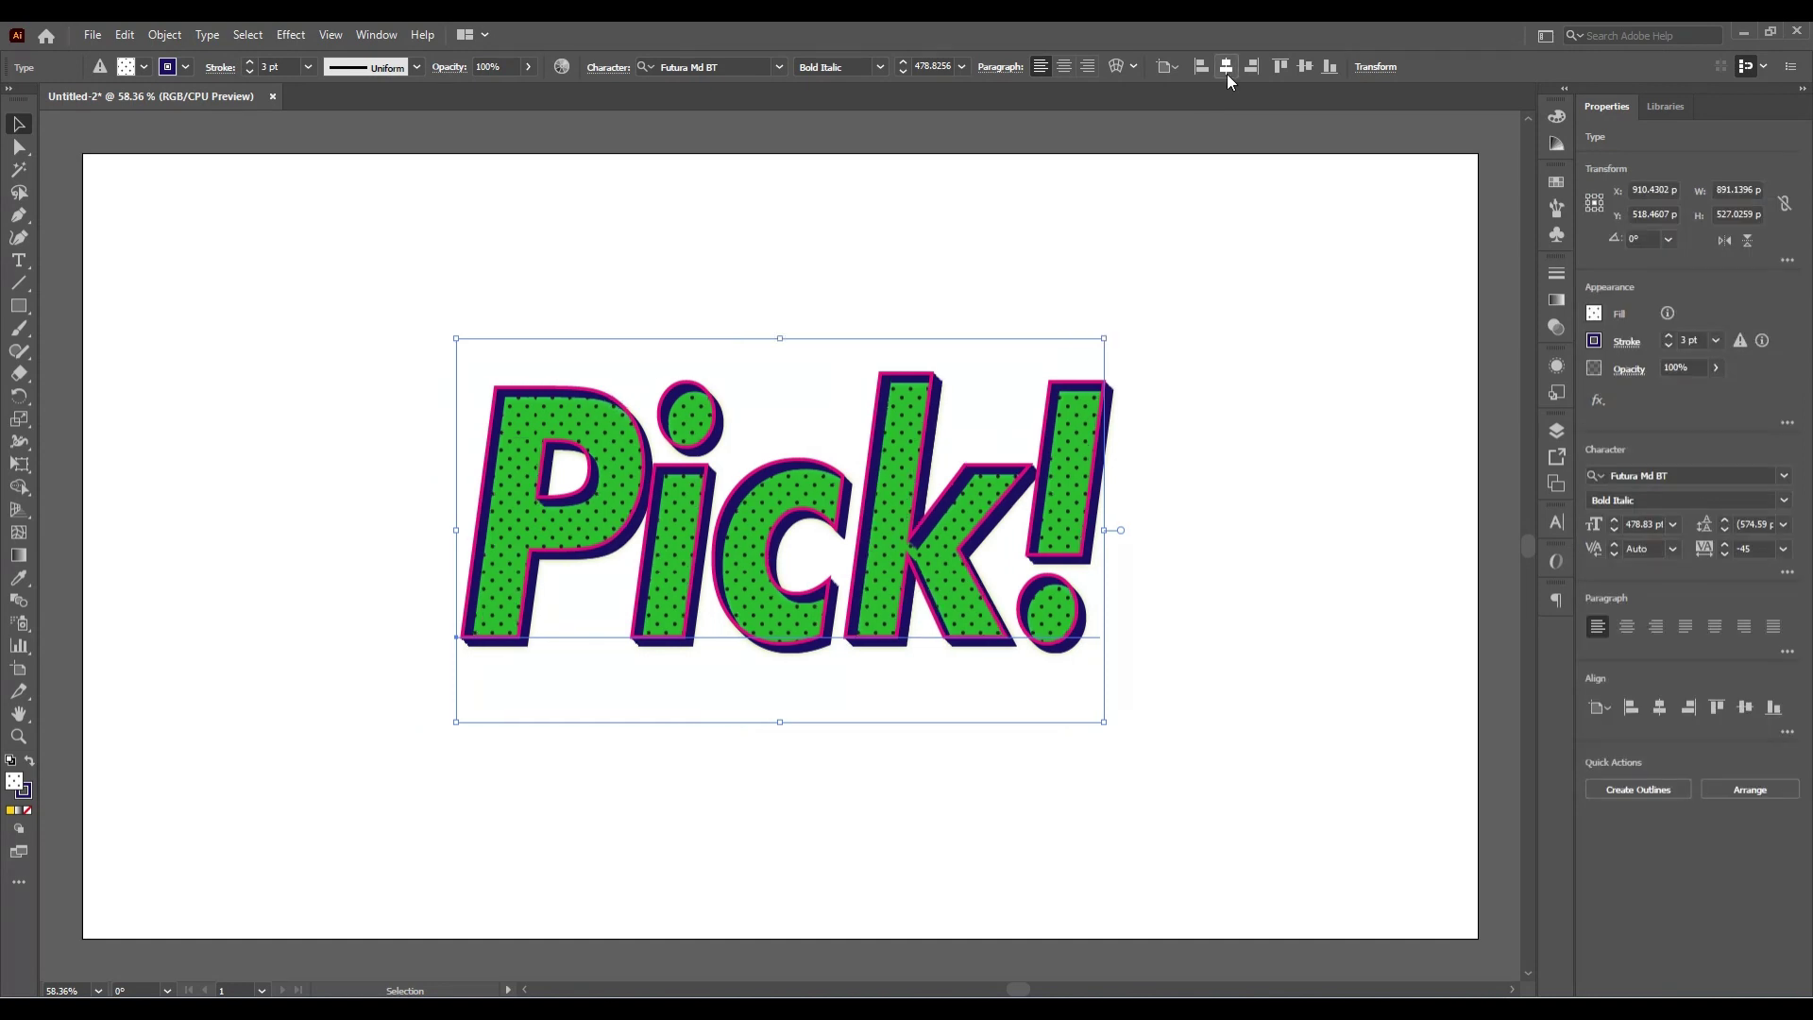
{"action": "left_click", "coordinate": [1304, 67]}
{"action": "left_click_drag", "start_coordinate": [1103, 736], "coordinate": [1156, 807]}
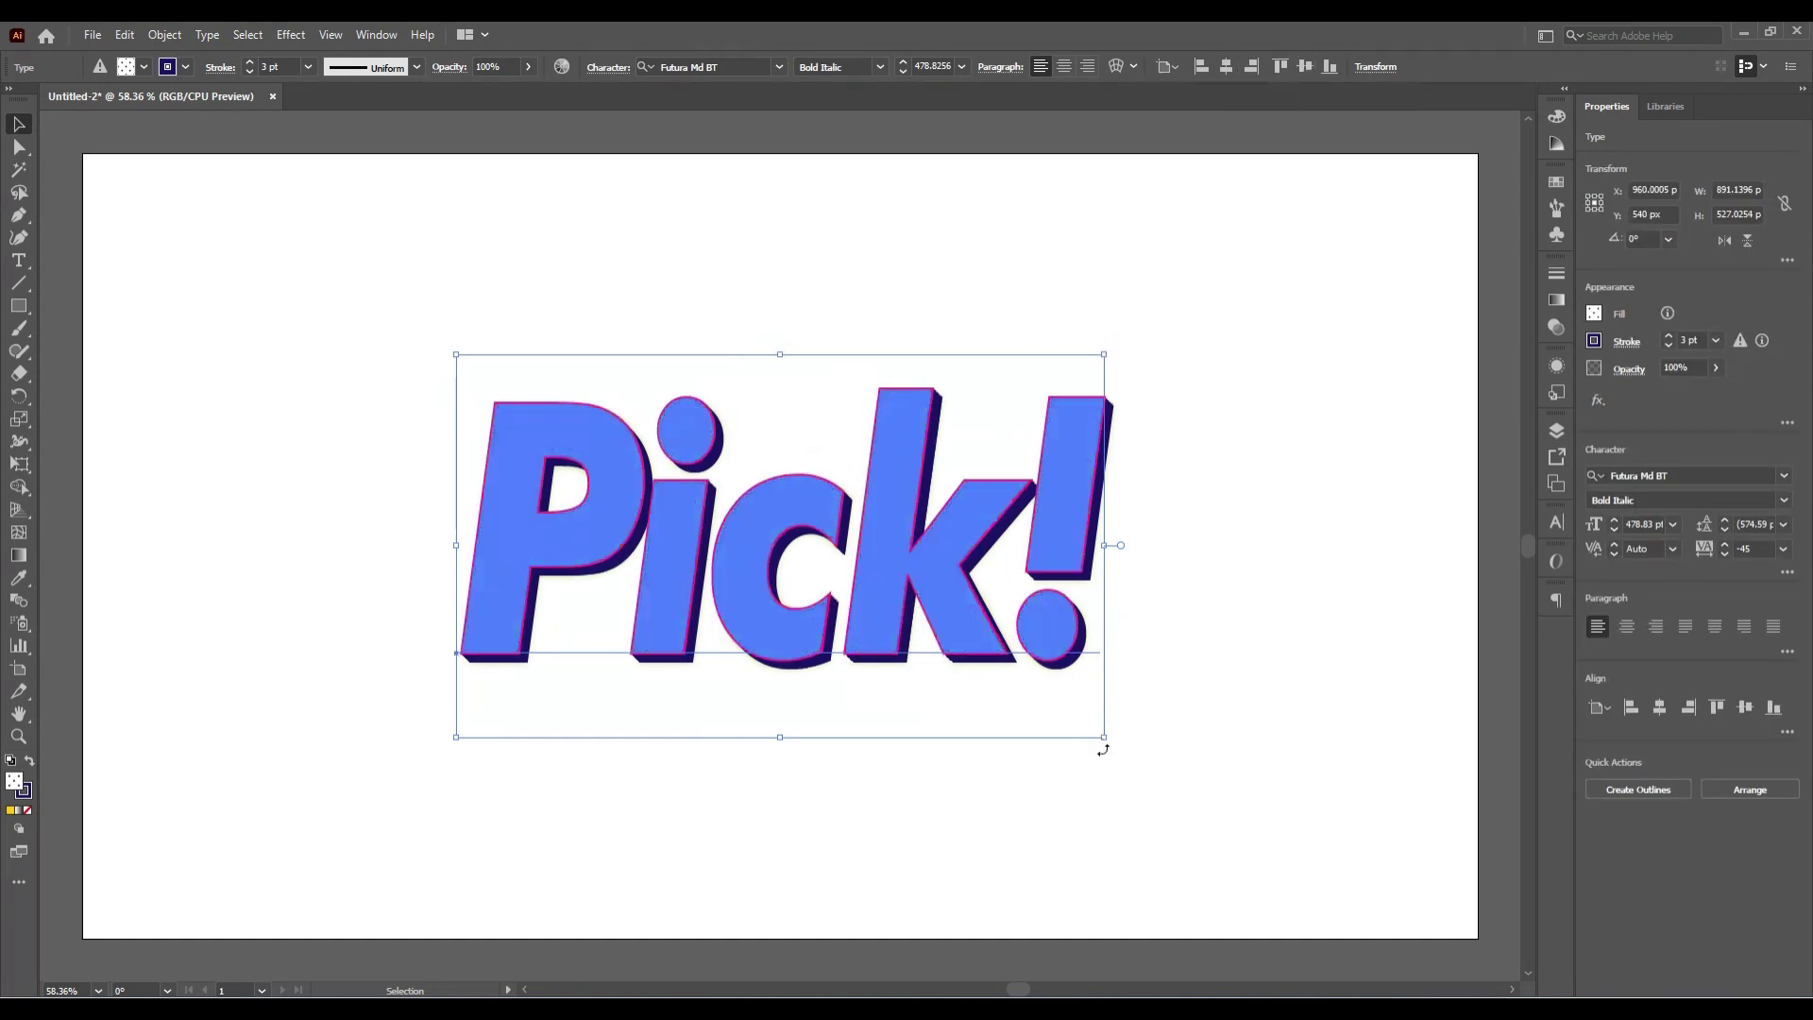